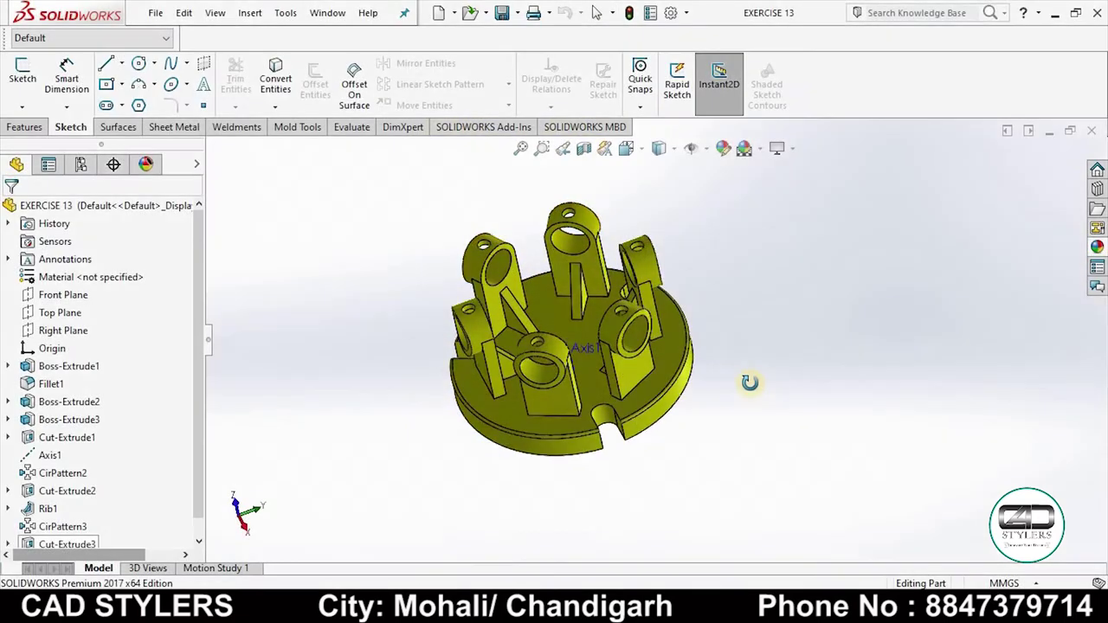
Orbit the finished lugged base part to inspect it, then bring up the exercise drawing in Photos
{"action": "middle_click_drag", "start_coordinate": [749, 381], "coordinate": [776, 401]}
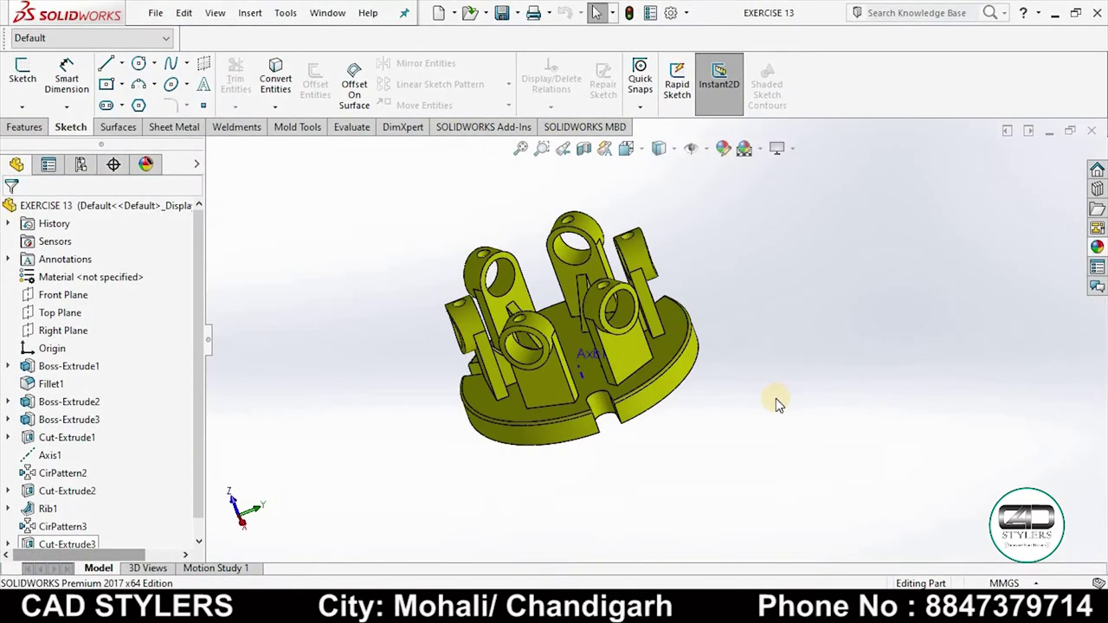
{"action": "mouse_move", "coordinate": [723, 408]}
{"action": "middle_mouse_down"}
{"action": "mouse_move", "coordinate": [759, 353]}
{"action": "mouse_move", "coordinate": [747, 465]}
{"action": "mouse_move", "coordinate": [765, 388]}
{"action": "mouse_move", "coordinate": [768, 414]}
{"action": "middle_mouse_up"}
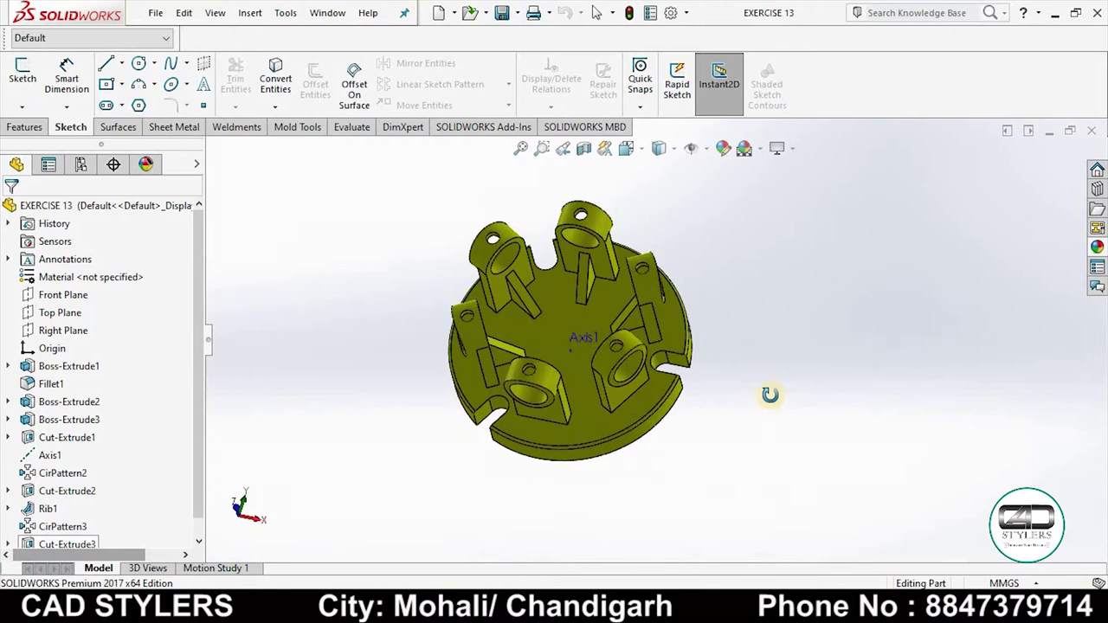
{"action": "left_click", "coordinate": [837, 519]}
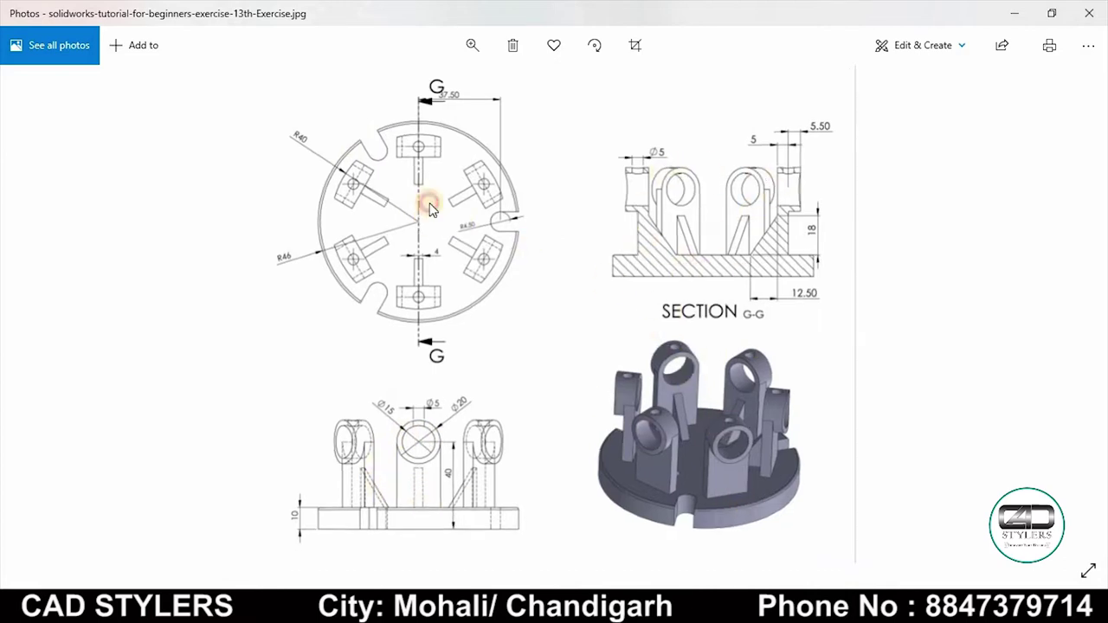
Zoom and pan the drawing's top view to read the 37.50 dimension, then return to SOLIDWORKS
{"action": "scroll", "coordinate": [491, 217], "scroll_direction": "up", "scroll_amount": 3}
{"action": "left_click_drag", "start_coordinate": [511, 260], "coordinate": [539, 289]}
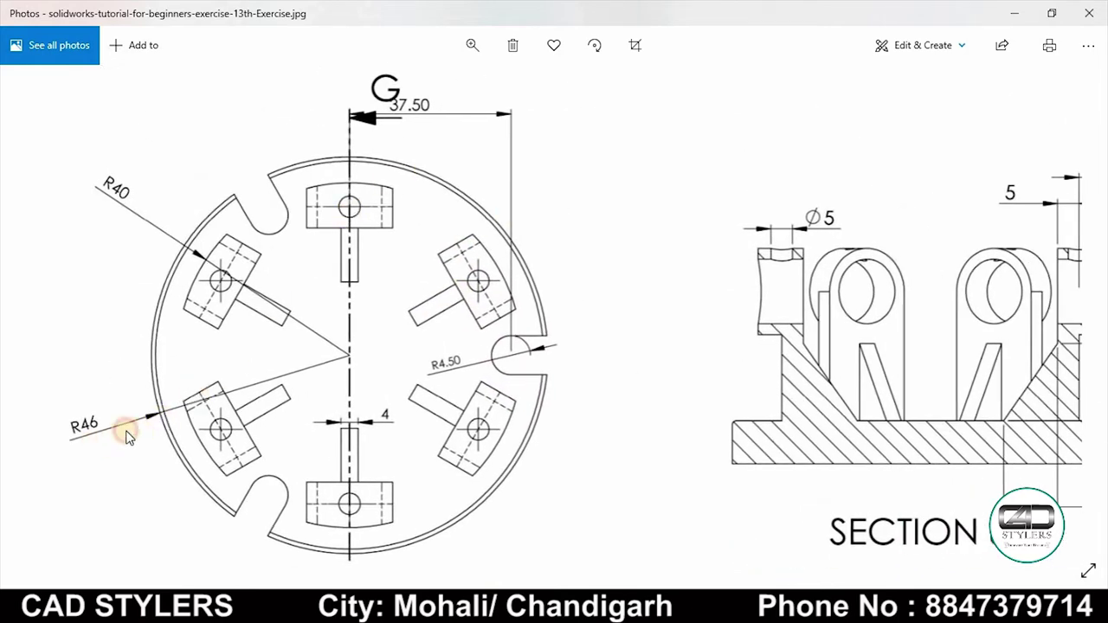
{"action": "scroll", "coordinate": [129, 425], "scroll_direction": "down", "scroll_amount": 1}
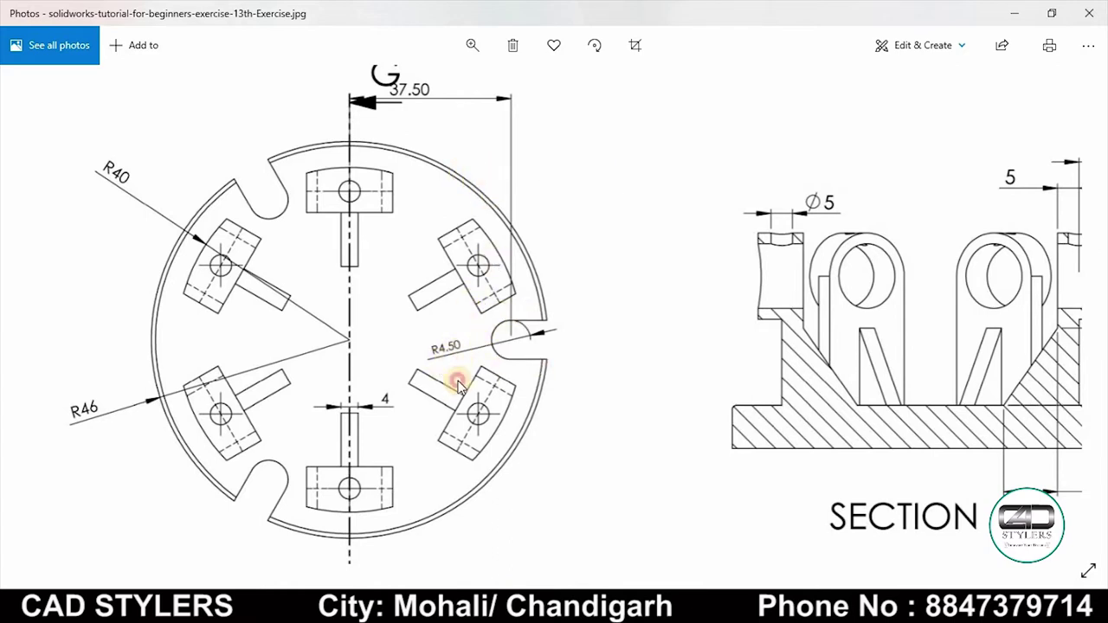
{"action": "scroll", "coordinate": [366, 98], "scroll_direction": "up", "scroll_amount": 1}
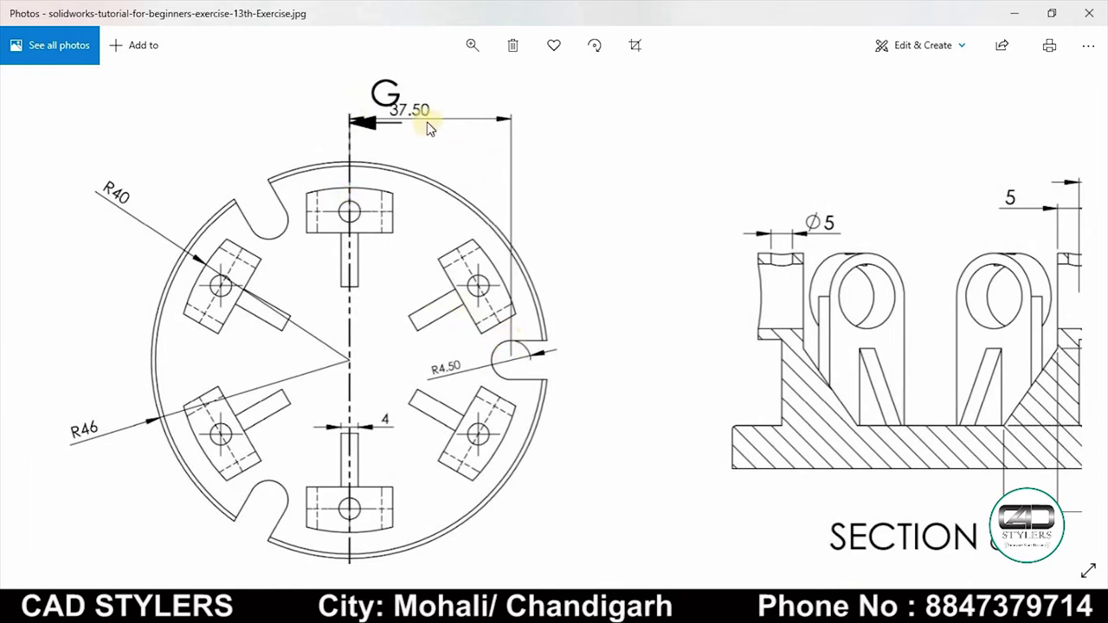
{"action": "scroll", "coordinate": [430, 294], "scroll_direction": "down", "scroll_amount": 2}
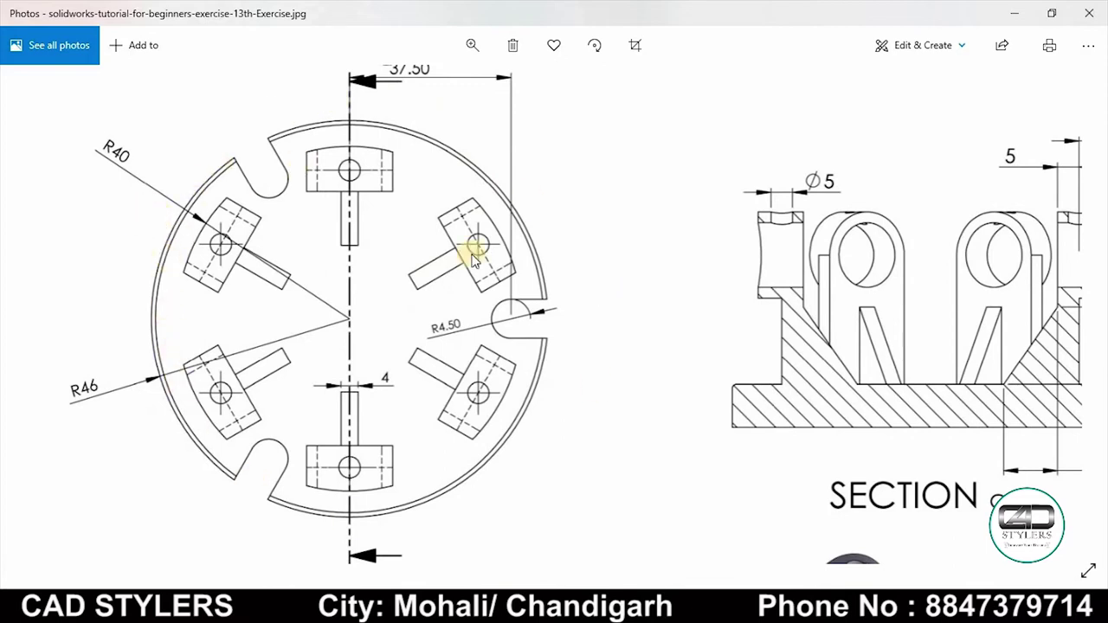
{"action": "key", "text": "alt+Tab"}
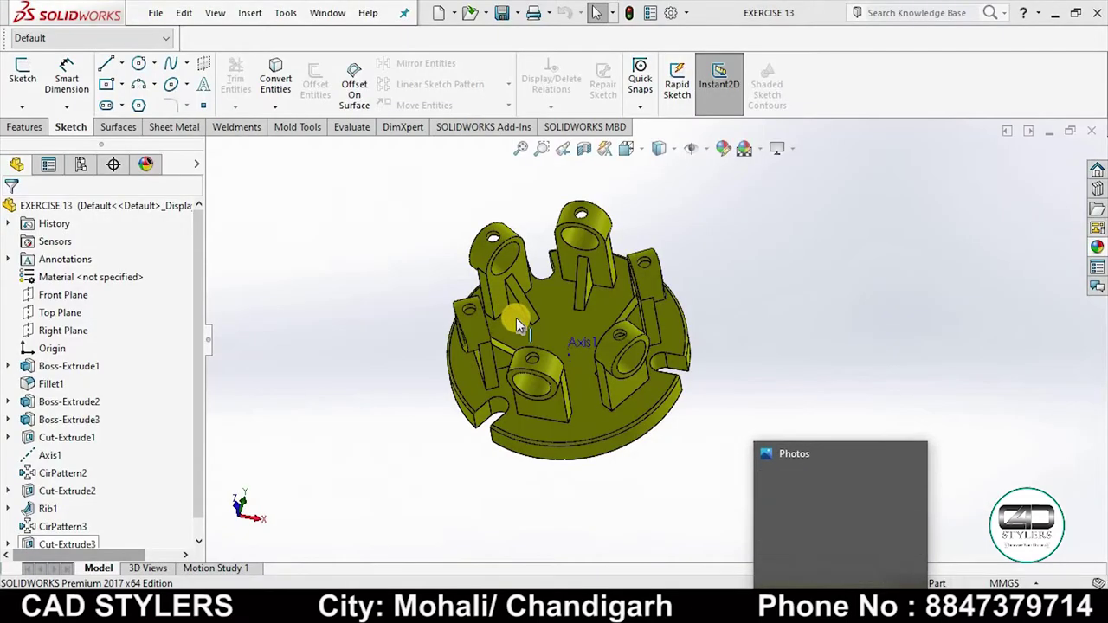
Create a new part document, Part2, and start Sketch1 on its Front Plane
{"action": "middle_click_drag", "start_coordinate": [635, 351], "coordinate": [687, 360]}
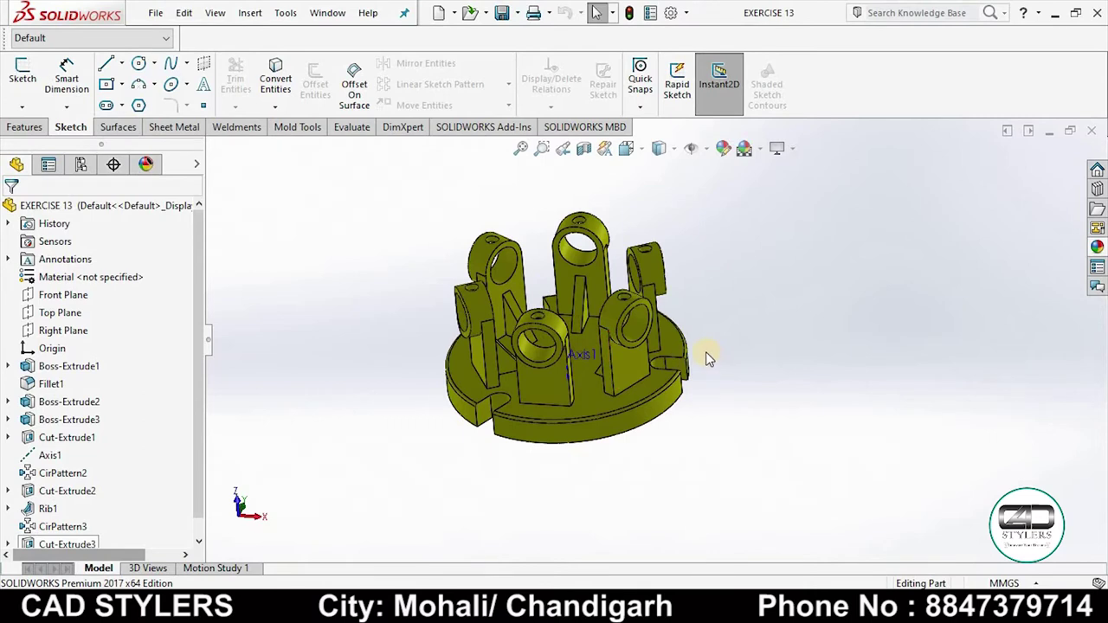
{"action": "key", "text": "ctrl+n"}
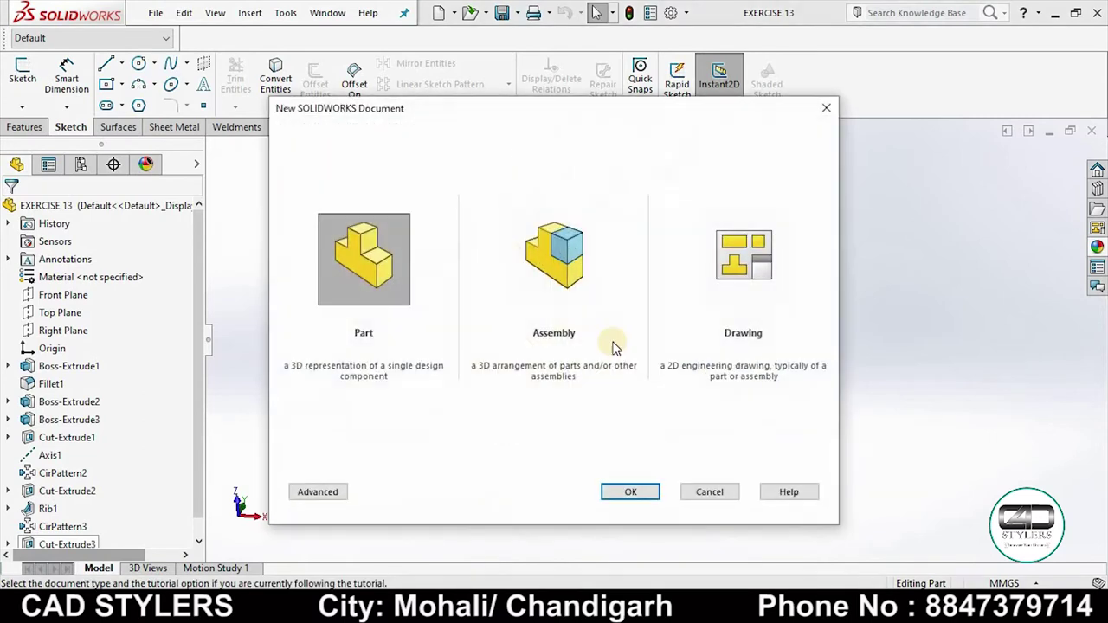
{"action": "left_click", "coordinate": [630, 492]}
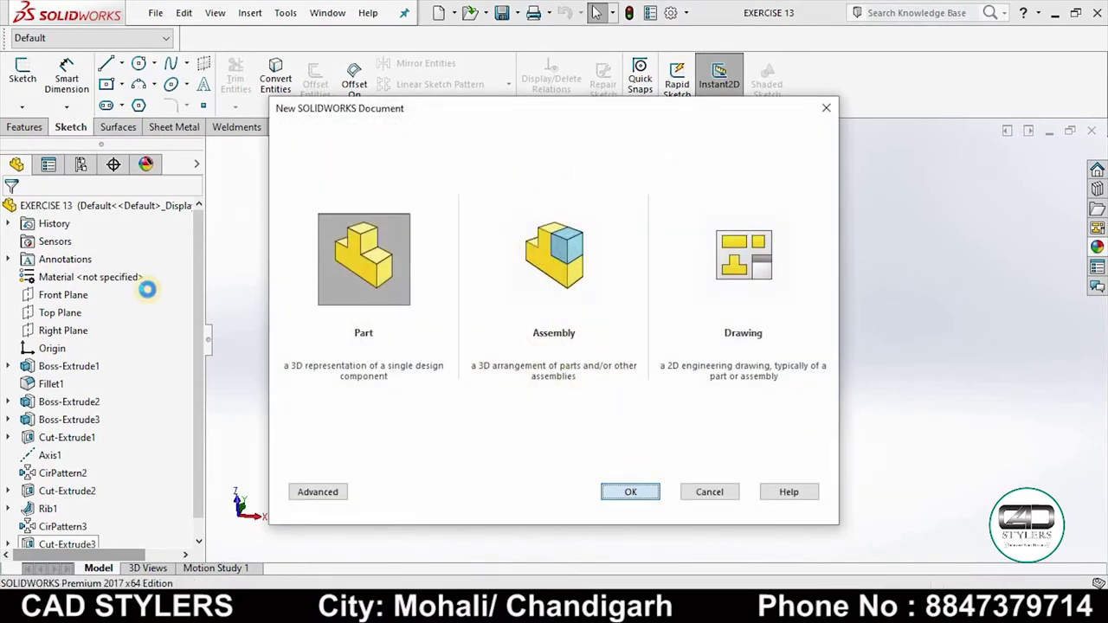
{"action": "right_click", "coordinate": [65, 295]}
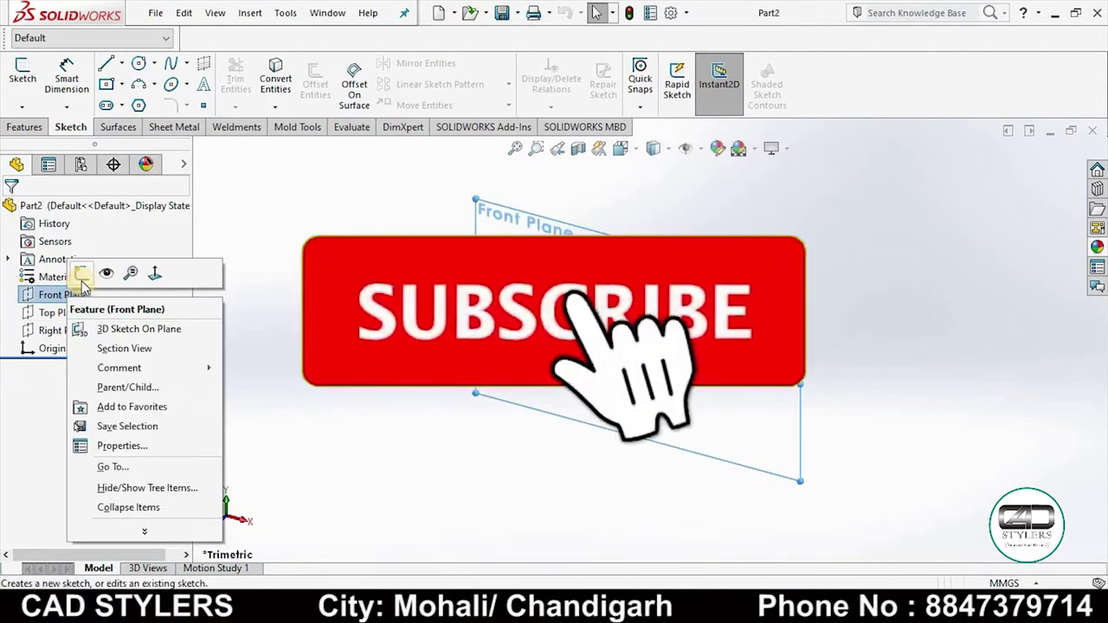
{"action": "left_click", "coordinate": [95, 307]}
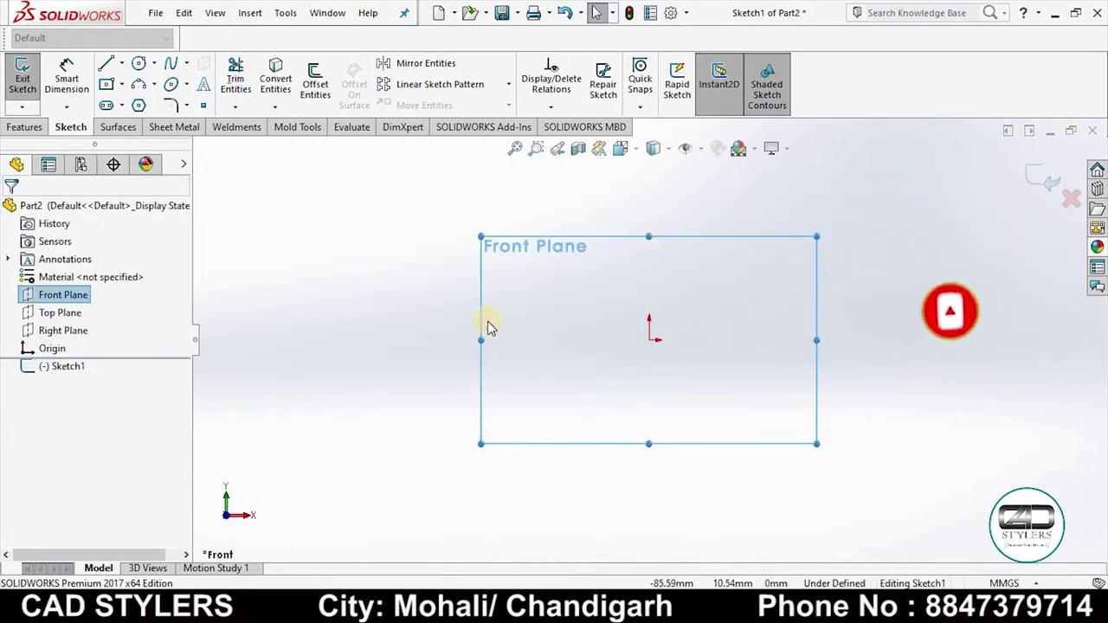
Draw a circle centred on the sketch origin
{"action": "left_click", "coordinate": [139, 63]}
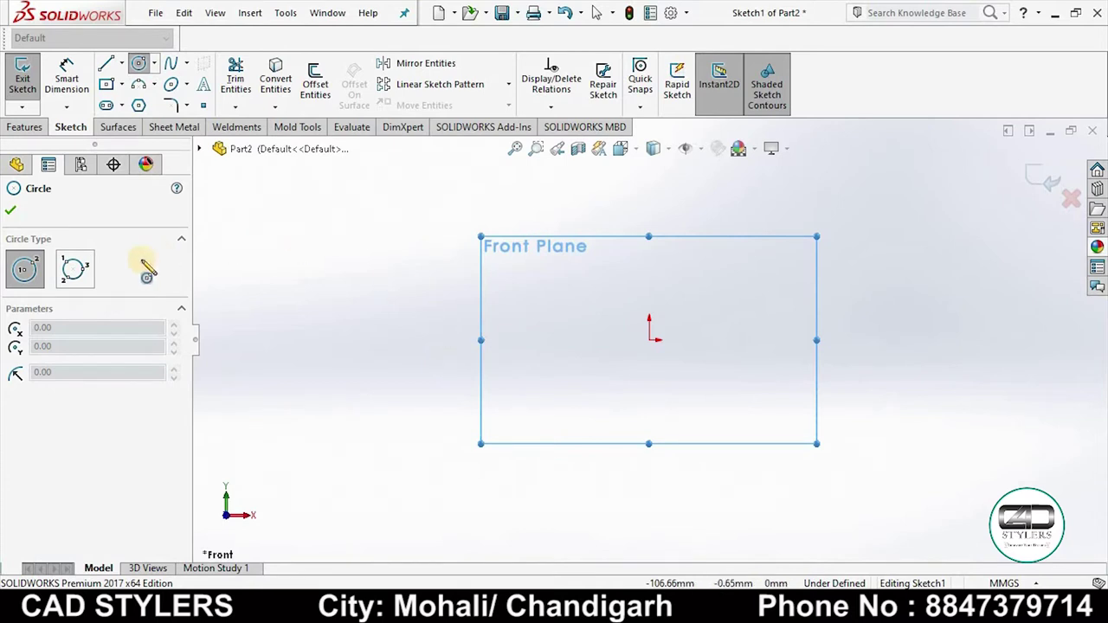
{"action": "left_click", "coordinate": [10, 210]}
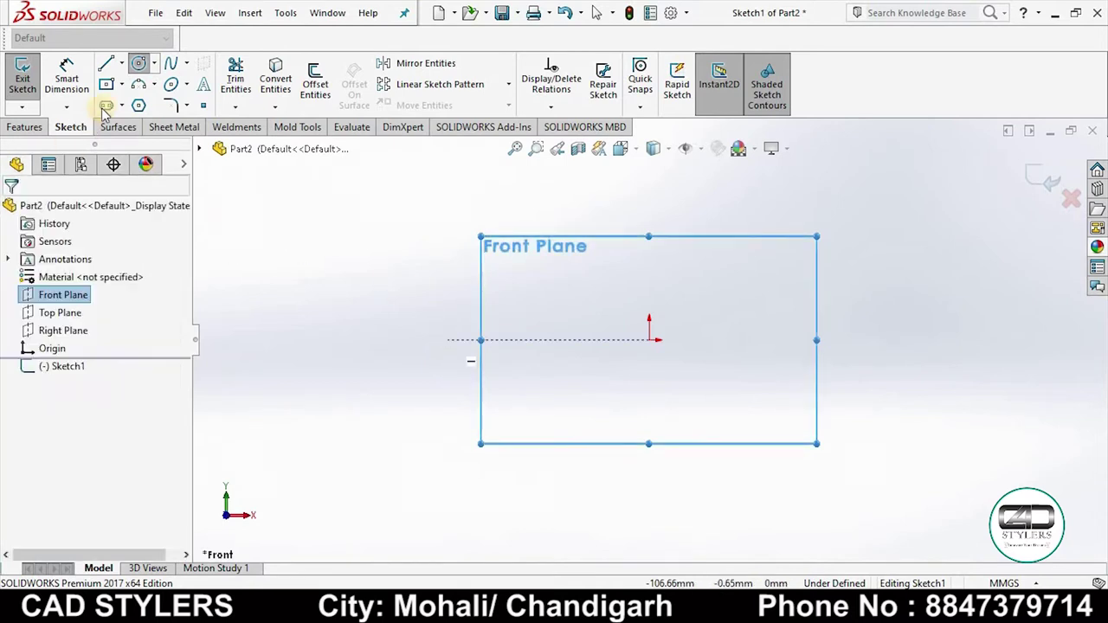
{"action": "left_click", "coordinate": [138, 64]}
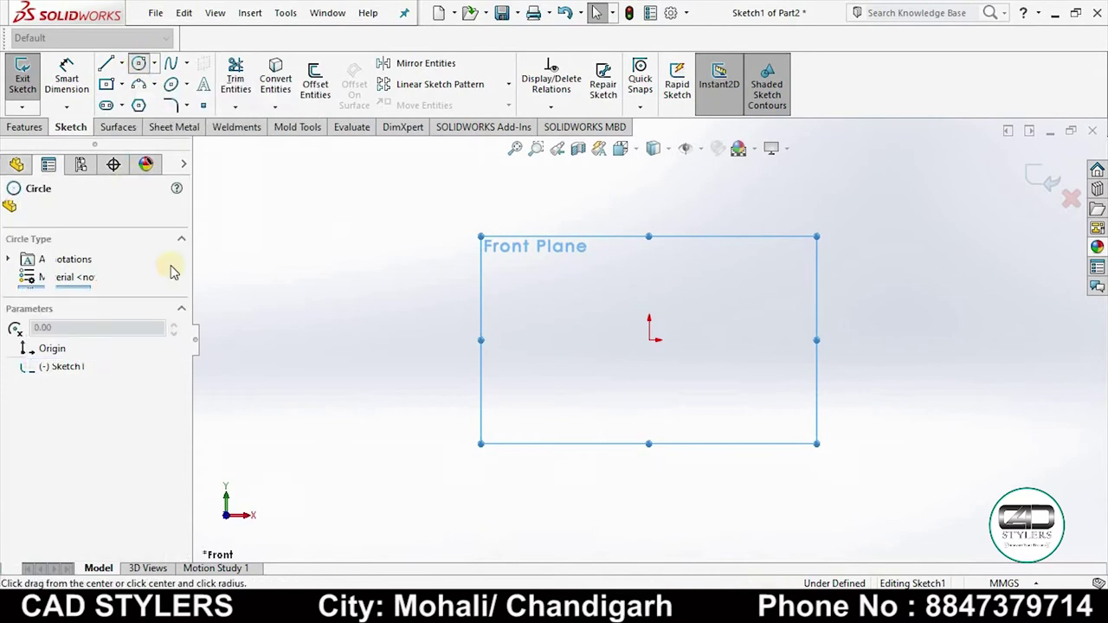
{"action": "left_click", "coordinate": [649, 339]}
{"action": "left_click", "coordinate": [667, 217]}
{"action": "right_click", "coordinate": [672, 218]}
{"action": "left_click", "coordinate": [757, 231]}
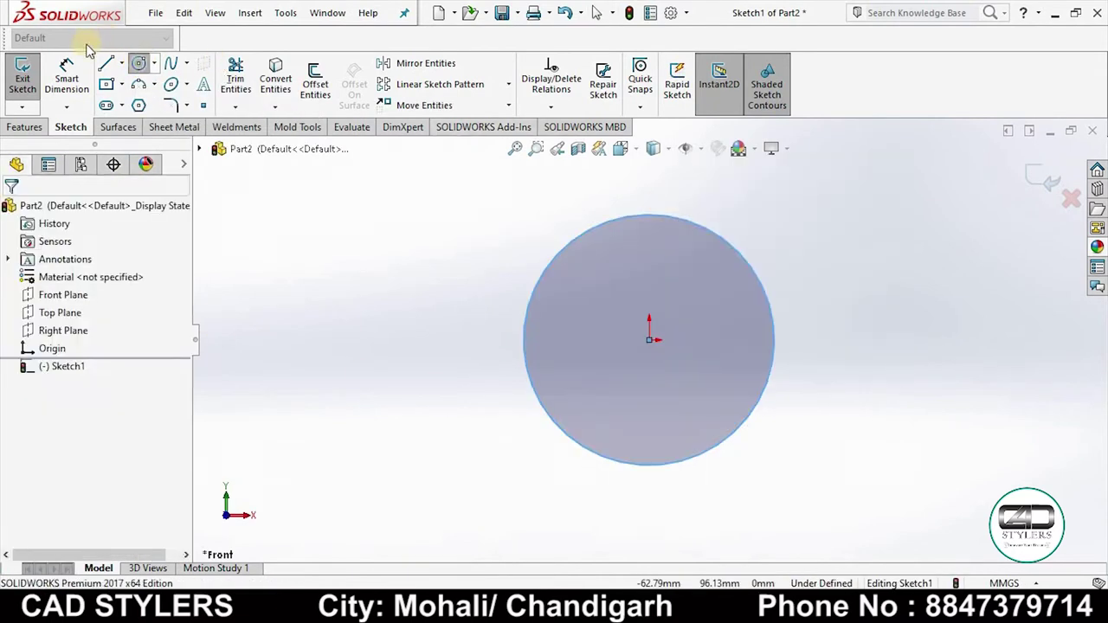
Dimension the circle's diameter to 92 mm, entered as 46*2
{"action": "left_click", "coordinate": [67, 76]}
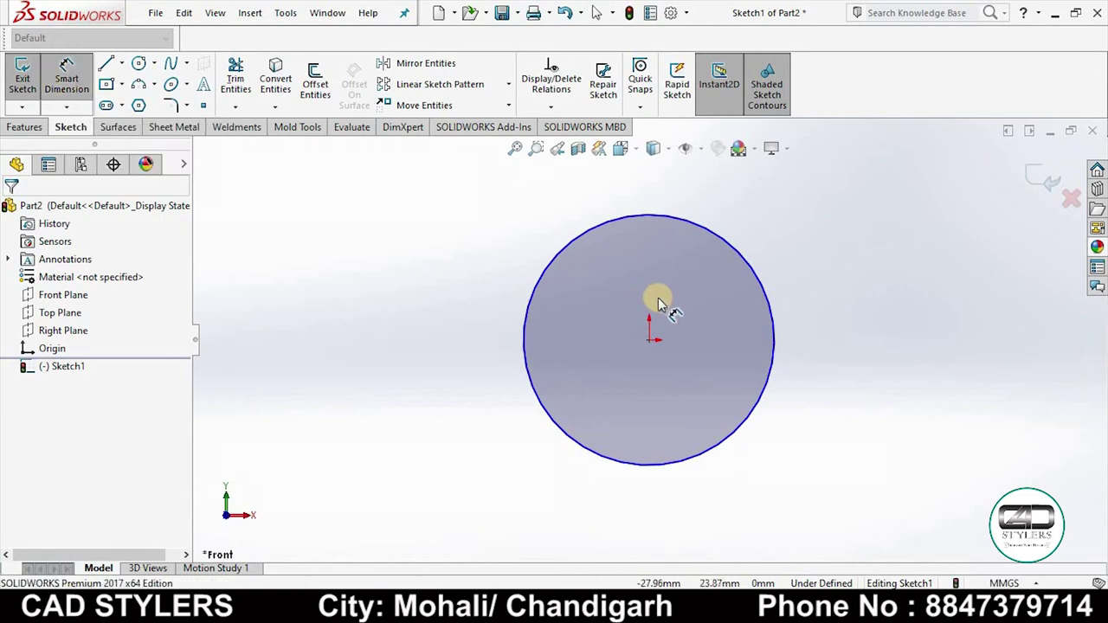
{"action": "left_click", "coordinate": [752, 257]}
{"action": "left_click", "coordinate": [824, 241]}
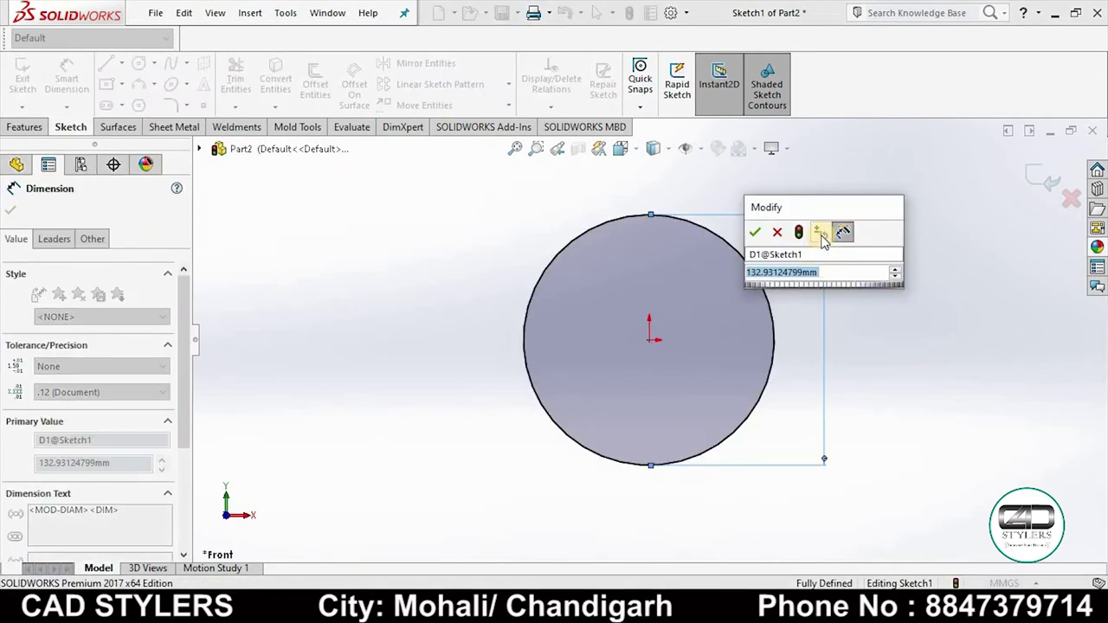
{"action": "type", "text": "46*2"}
{"action": "key", "text": "Return"}
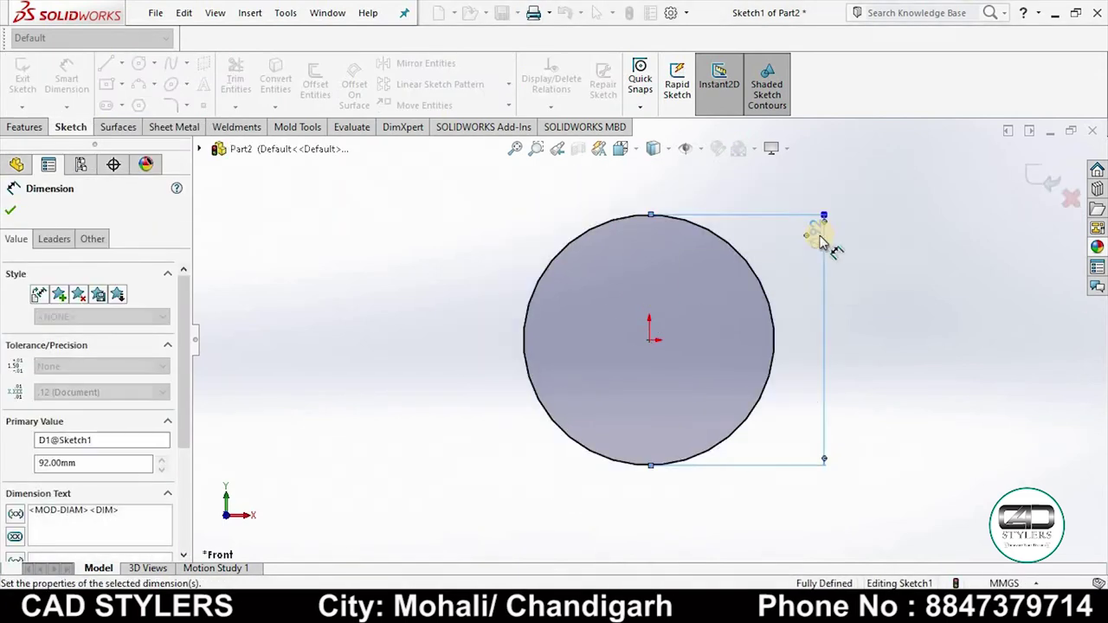
{"action": "left_click_drag", "start_coordinate": [813, 281], "coordinate": [816, 290]}
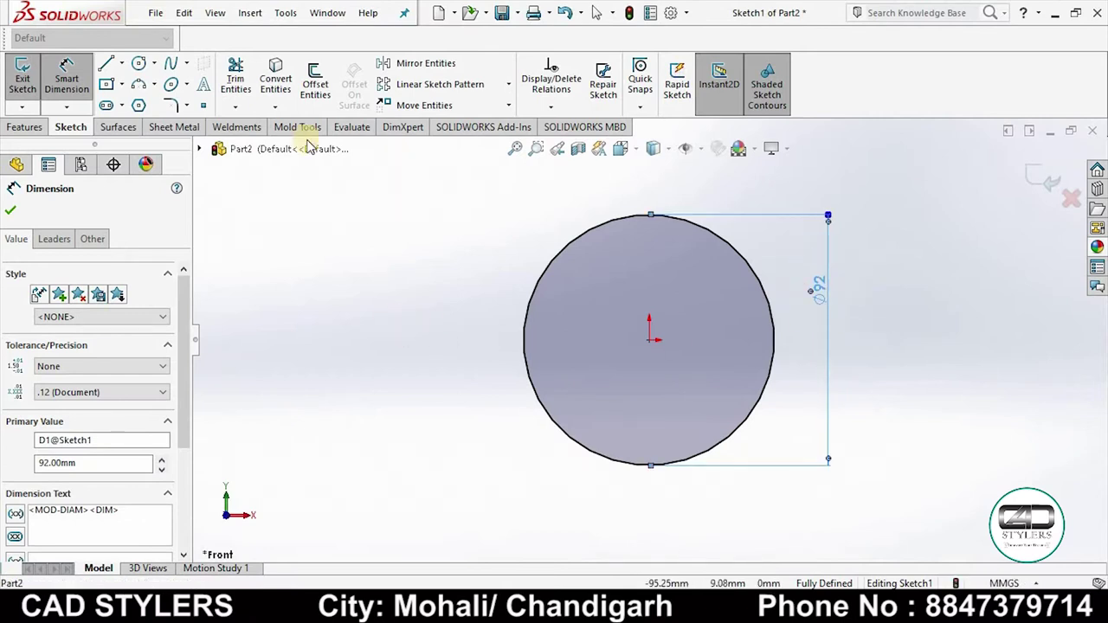
Draw a straight slot across the circle's right edge
{"action": "left_click", "coordinate": [107, 106]}
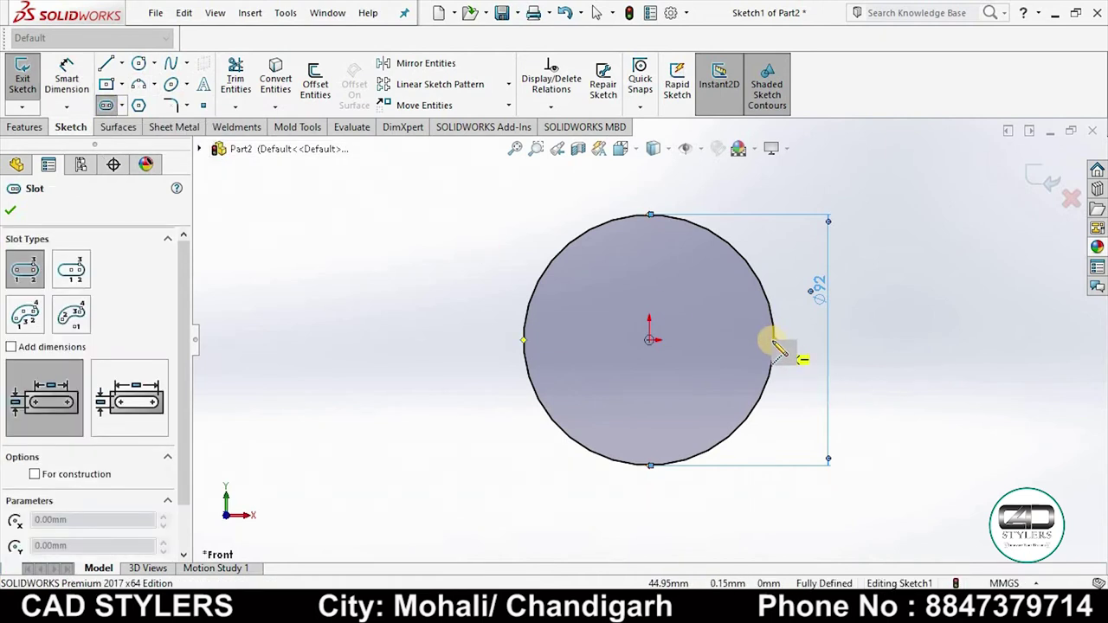
{"action": "left_click", "coordinate": [772, 339]}
{"action": "left_click", "coordinate": [733, 339]}
{"action": "left_click", "coordinate": [736, 315]}
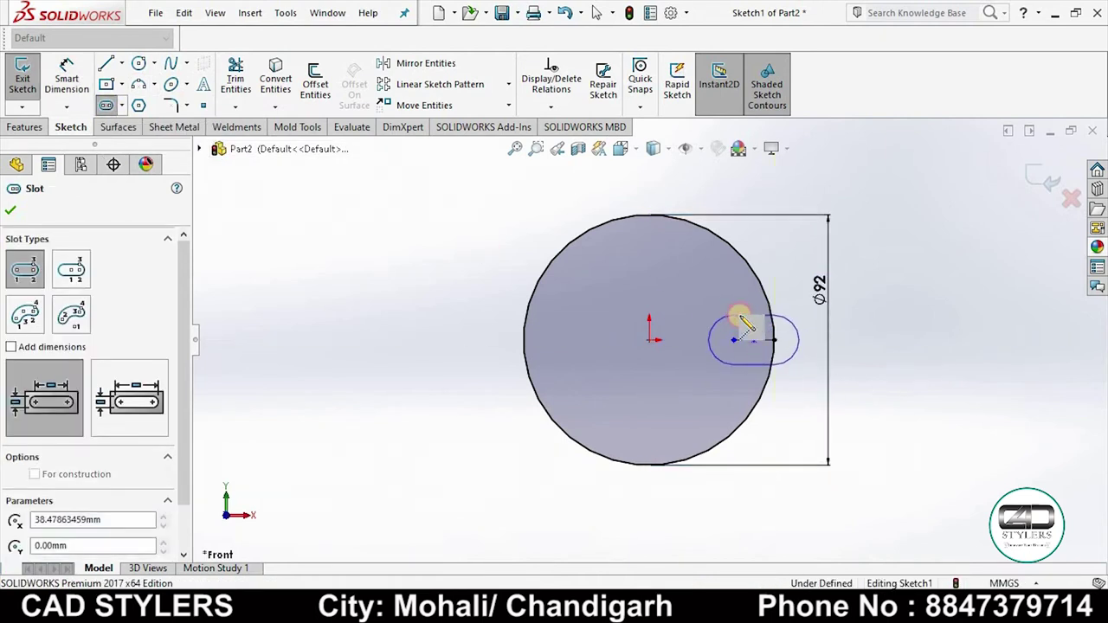
{"action": "right_click", "coordinate": [794, 322]}
{"action": "left_click", "coordinate": [779, 324]}
Dimension the slot centre 37.50 mm from the origin and its end radius to 4.50 mm
{"action": "left_click", "coordinate": [67, 78]}
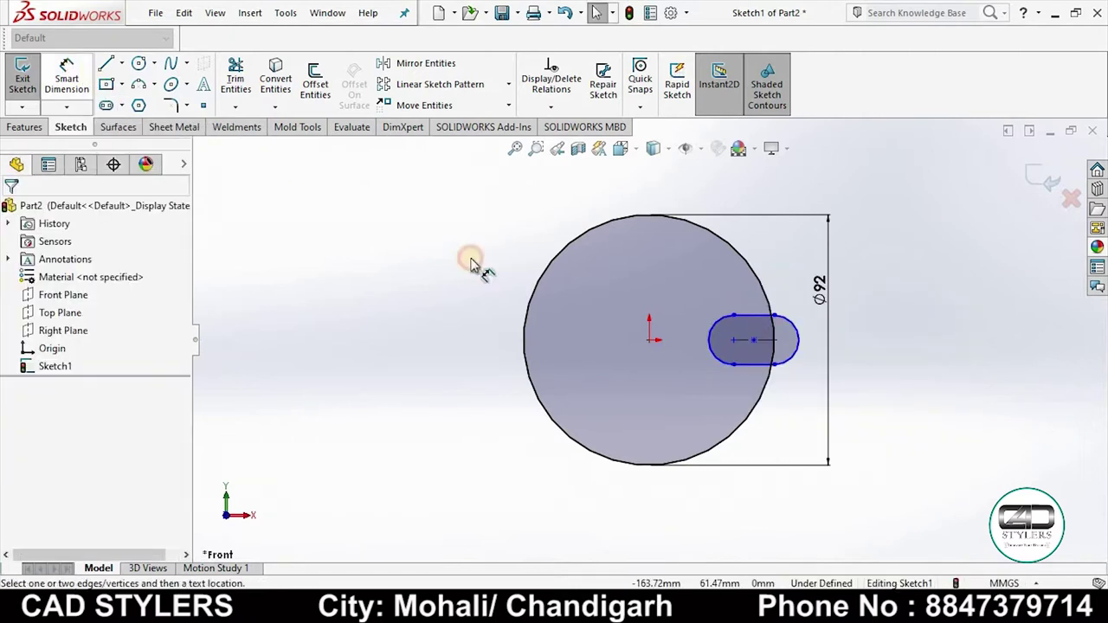
{"action": "left_click", "coordinate": [650, 340]}
{"action": "left_click", "coordinate": [733, 339]}
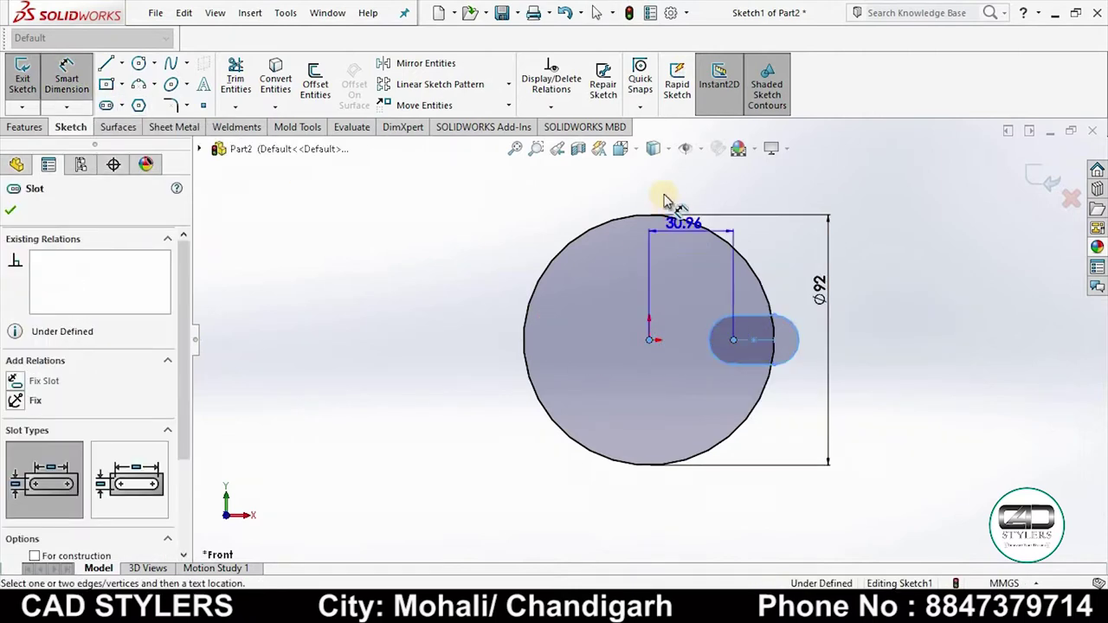
{"action": "left_click", "coordinate": [665, 201]}
{"action": "type", "text": "37"}
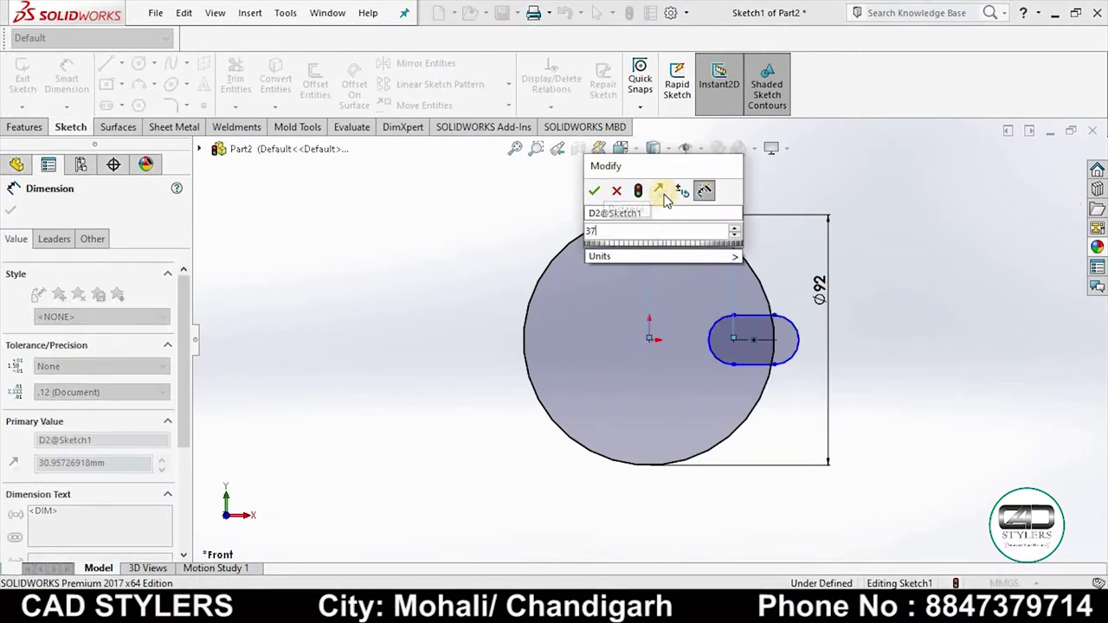
{"action": "type", "text": ".5"}
{"action": "key", "text": "Return"}
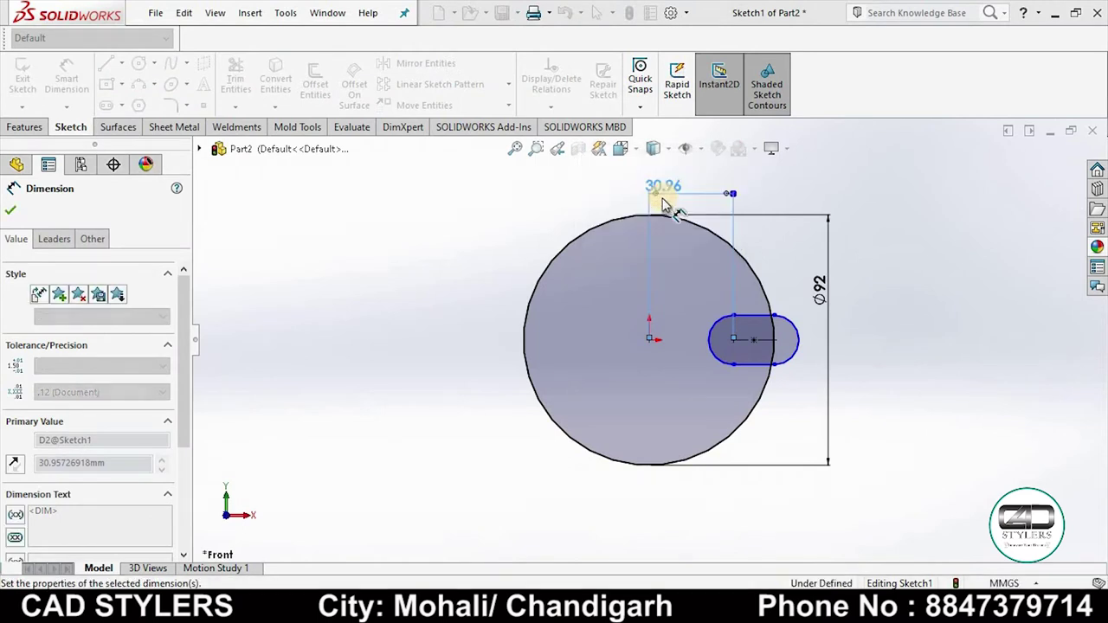
{"action": "left_click", "coordinate": [735, 364]}
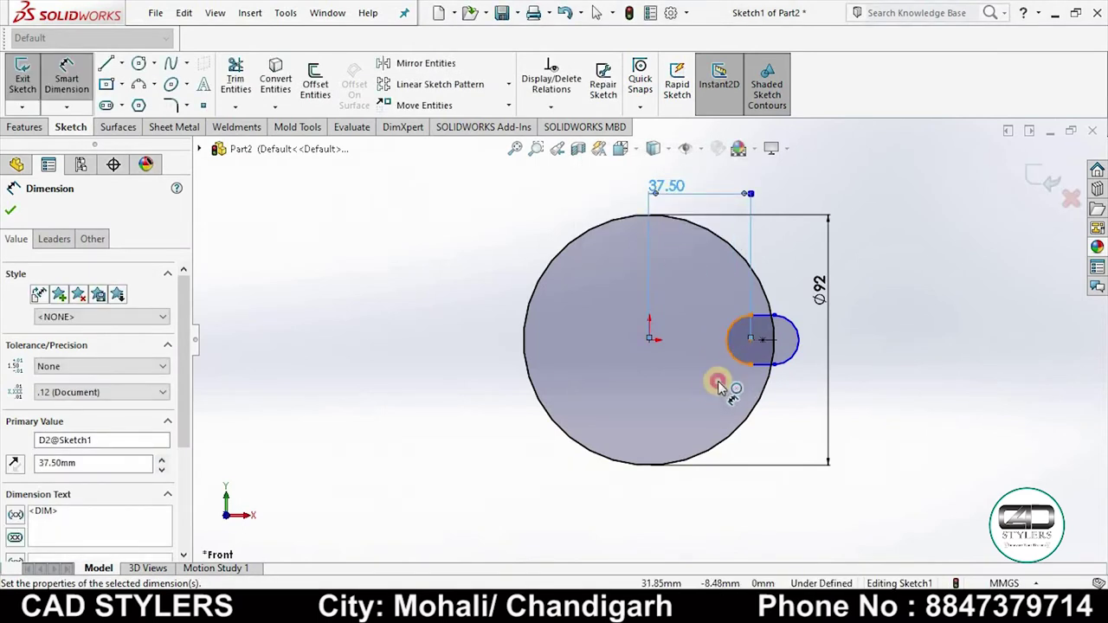
{"action": "left_click", "coordinate": [709, 388]}
{"action": "type", "text": "4"}
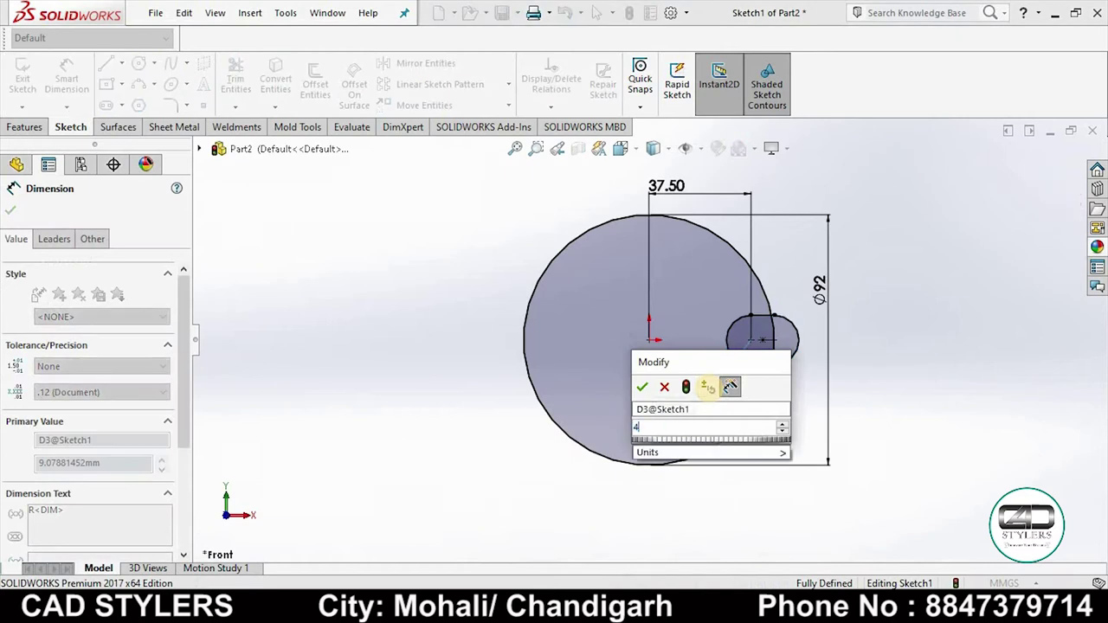
{"action": "type", "text": ".5"}
{"action": "key", "text": "Return"}
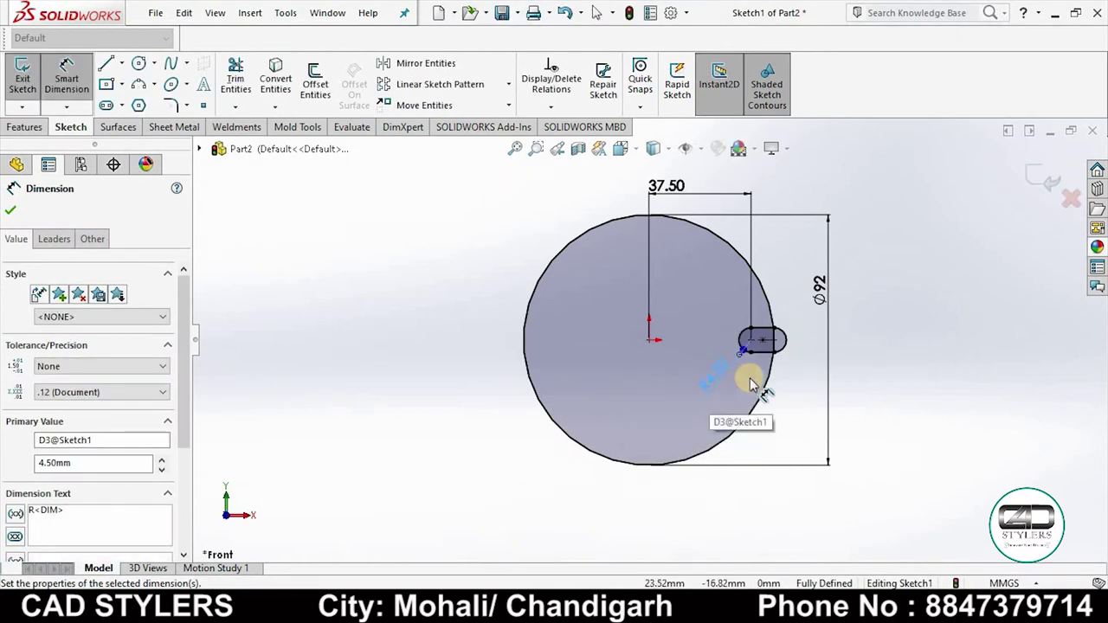
{"action": "scroll", "coordinate": [753, 376], "scroll_direction": "down", "scroll_amount": 2}
Trim away the slot's right end arc, accepting the warning about breaking the slot
{"action": "left_click", "coordinate": [236, 78]}
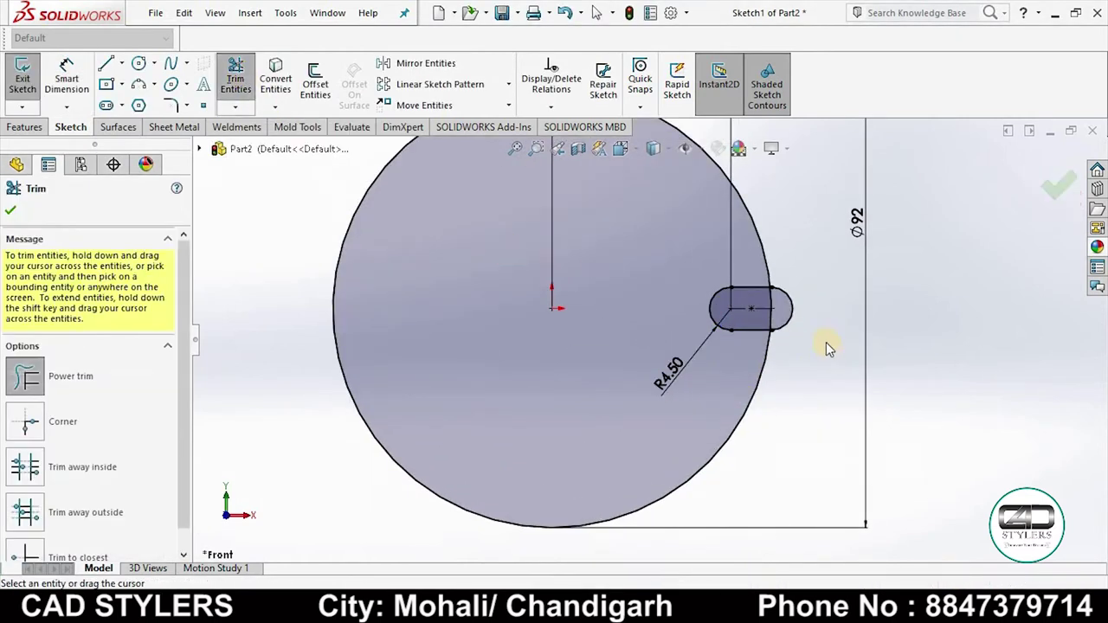
{"action": "scroll", "coordinate": [776, 248], "scroll_direction": "down", "scroll_amount": 2}
{"action": "left_click", "coordinate": [697, 279]}
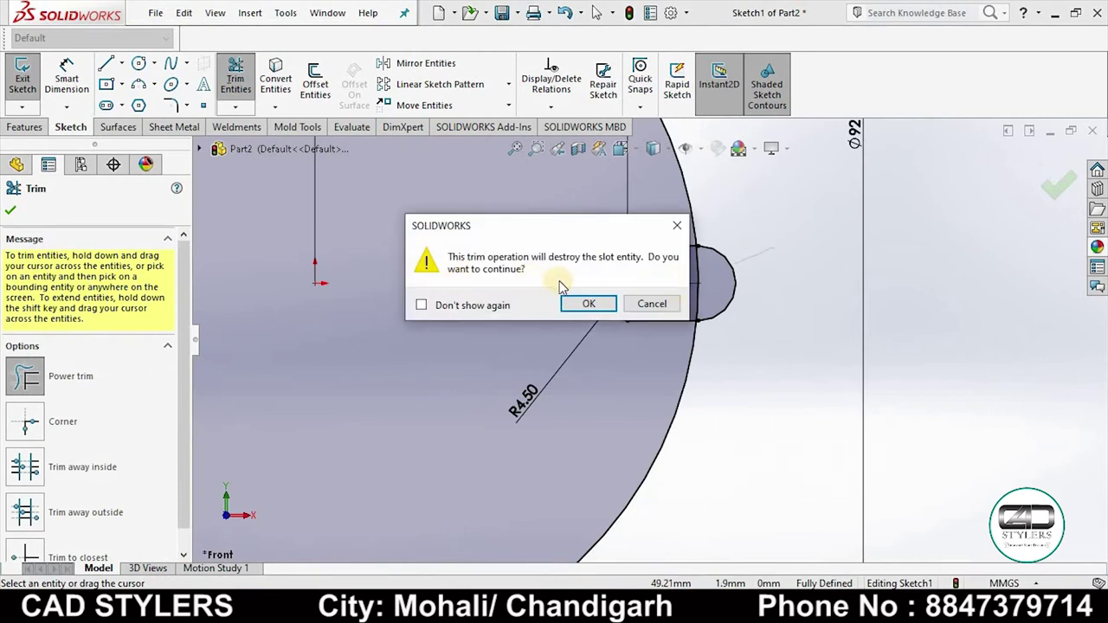
{"action": "left_click", "coordinate": [587, 304]}
Trim the circle arc across the slot opening to form the U-shaped notch
{"action": "left_click_drag", "start_coordinate": [672, 265], "coordinate": [723, 264]}
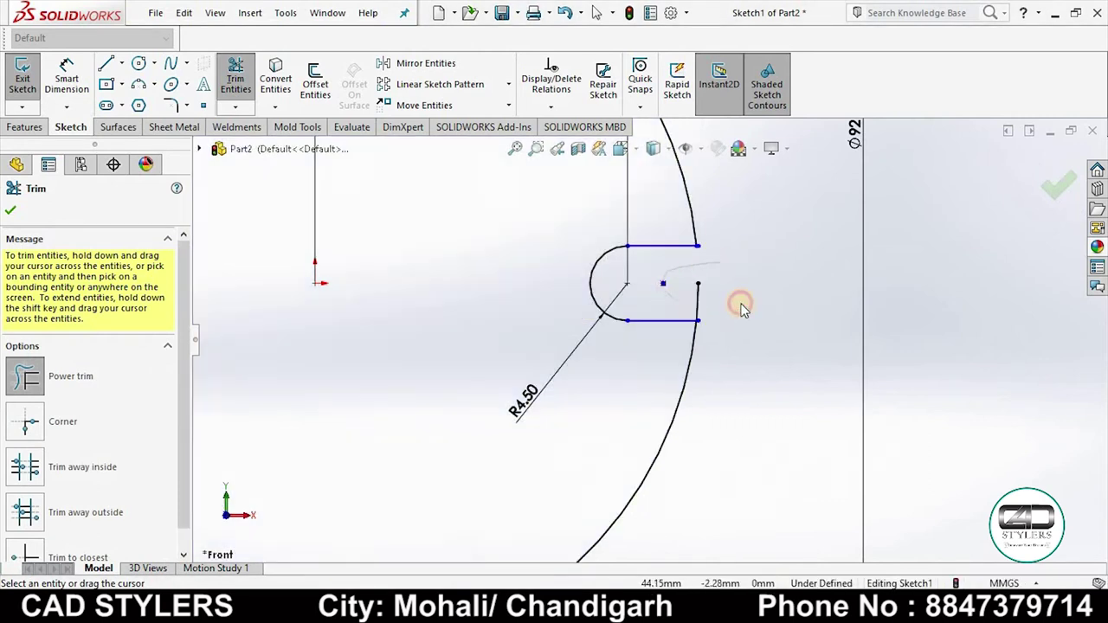
{"action": "scroll", "coordinate": [701, 266], "scroll_direction": "down", "scroll_amount": 3}
{"action": "scroll", "coordinate": [687, 292], "scroll_direction": "down", "scroll_amount": 3}
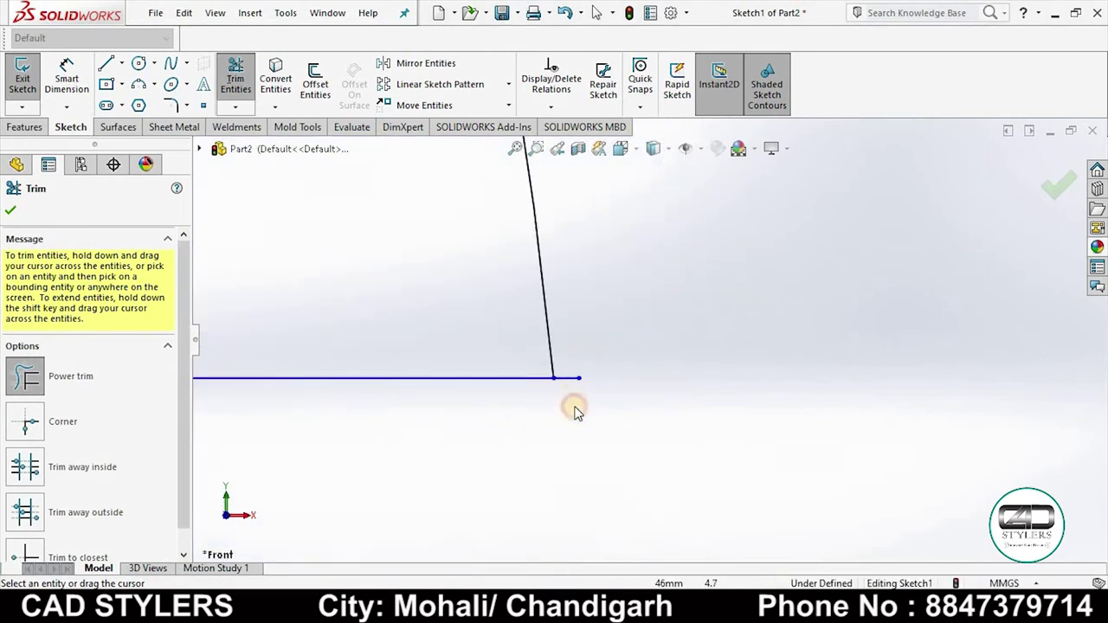
{"action": "scroll", "coordinate": [573, 400], "scroll_direction": "up", "scroll_amount": 2}
{"action": "scroll", "coordinate": [591, 389], "scroll_direction": "up", "scroll_amount": 2}
{"action": "scroll", "coordinate": [611, 395], "scroll_direction": "up", "scroll_amount": 2}
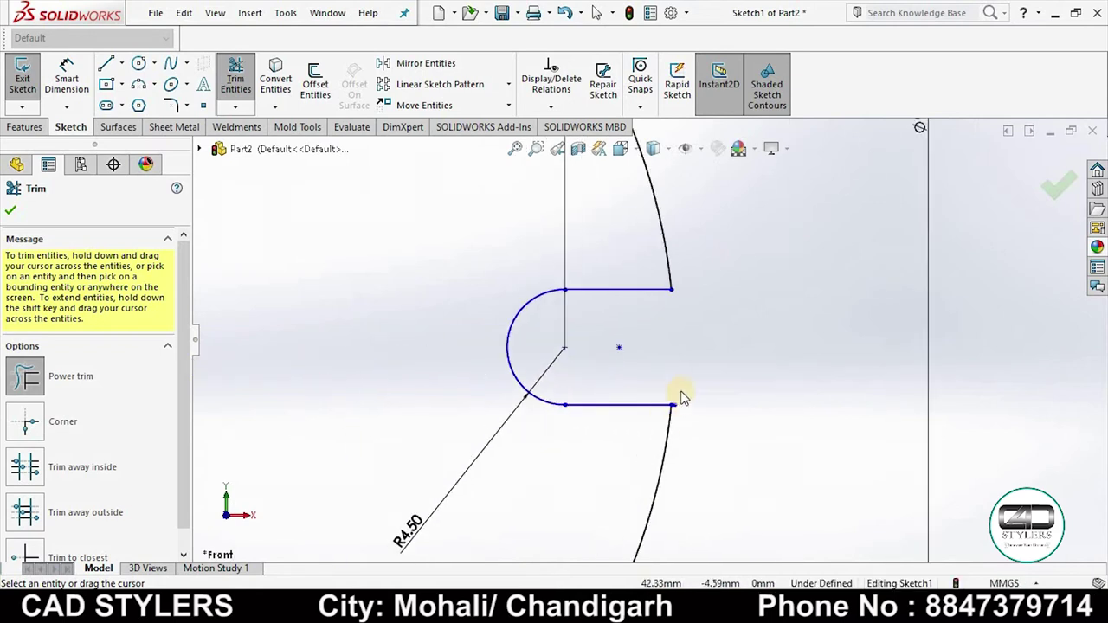
{"action": "scroll", "coordinate": [681, 398], "scroll_direction": "down", "scroll_amount": 3}
{"action": "scroll", "coordinate": [865, 337], "scroll_direction": "down", "scroll_amount": 2}
{"action": "scroll", "coordinate": [907, 312], "scroll_direction": "up", "scroll_amount": 2}
{"action": "scroll", "coordinate": [853, 321], "scroll_direction": "up", "scroll_amount": 1}
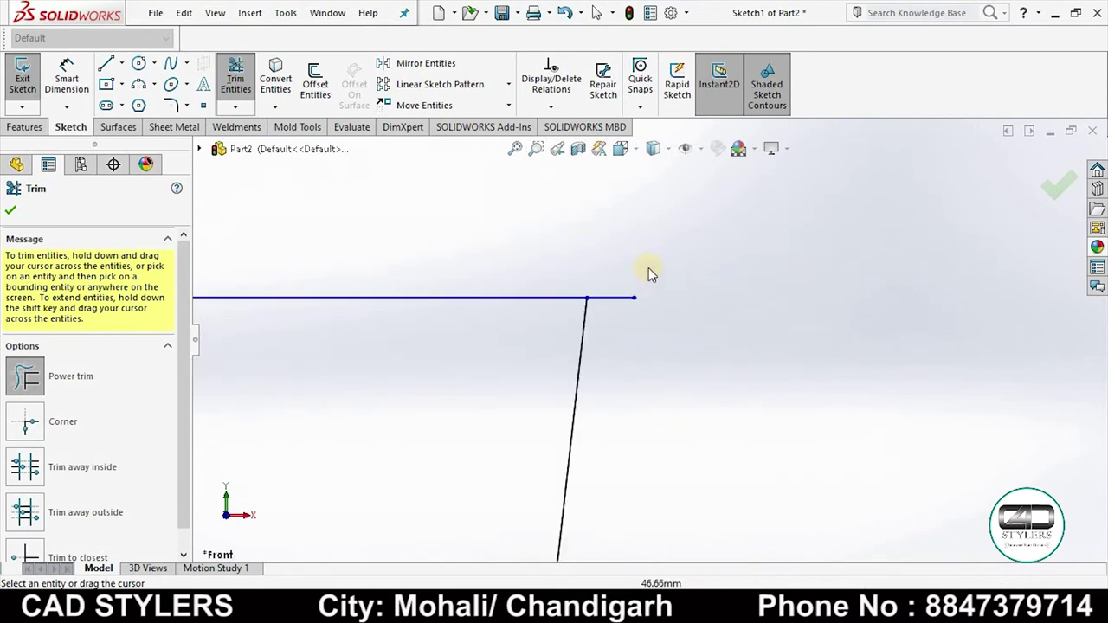
{"action": "scroll", "coordinate": [668, 384], "scroll_direction": "up", "scroll_amount": 1}
{"action": "scroll", "coordinate": [666, 378], "scroll_direction": "up", "scroll_amount": 2}
{"action": "scroll", "coordinate": [672, 286], "scroll_direction": "up", "scroll_amount": 2}
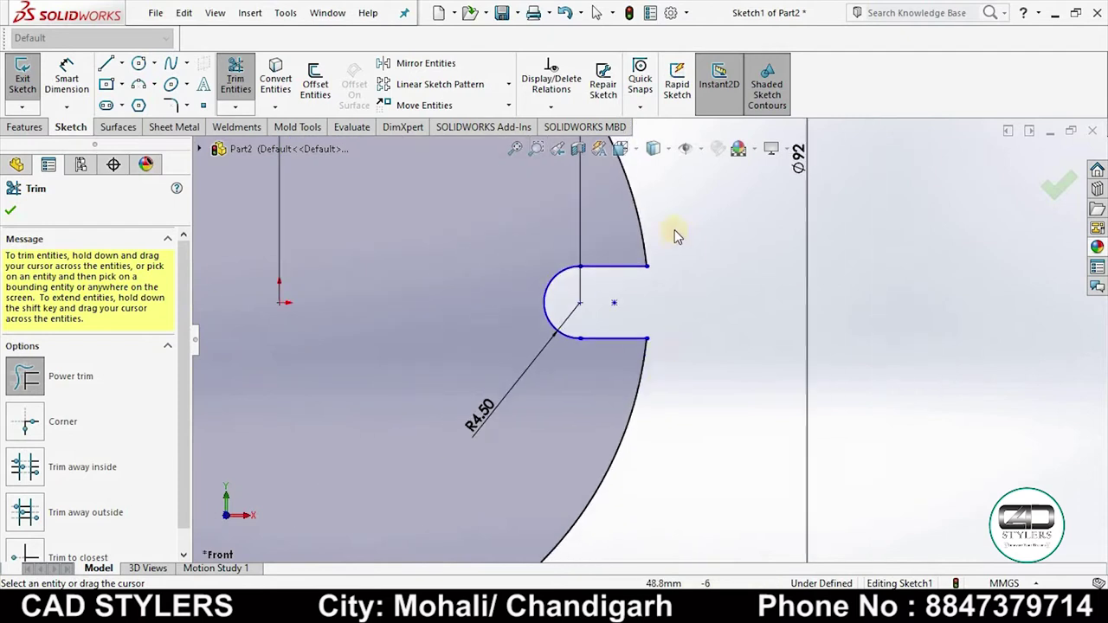
{"action": "scroll", "coordinate": [588, 342], "scroll_direction": "up", "scroll_amount": 2}
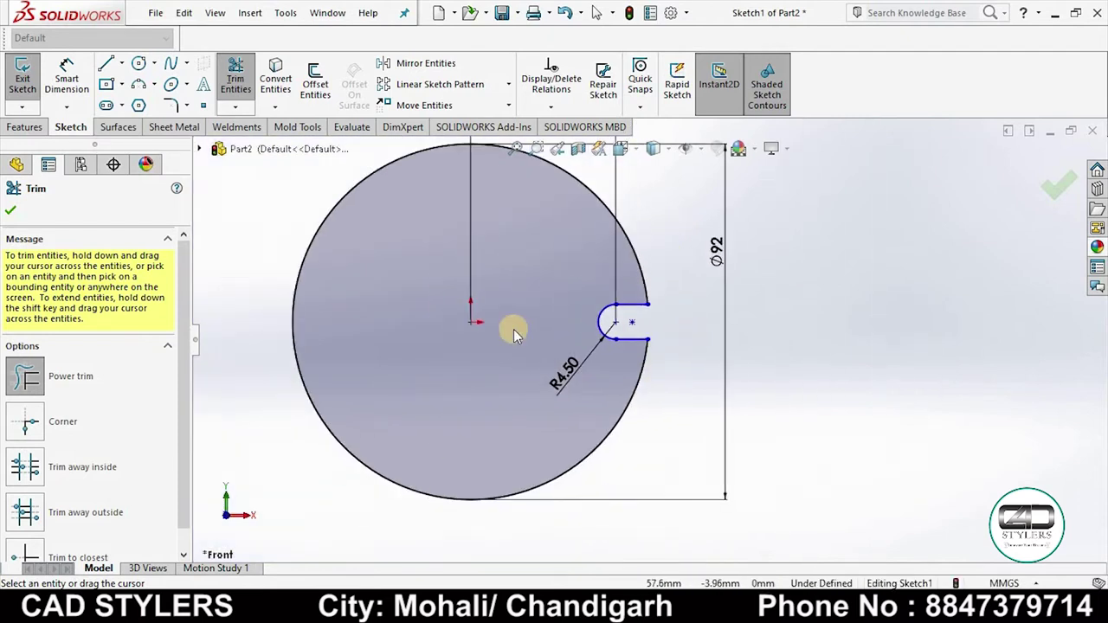
{"action": "scroll", "coordinate": [514, 328], "scroll_direction": "up", "scroll_amount": 2}
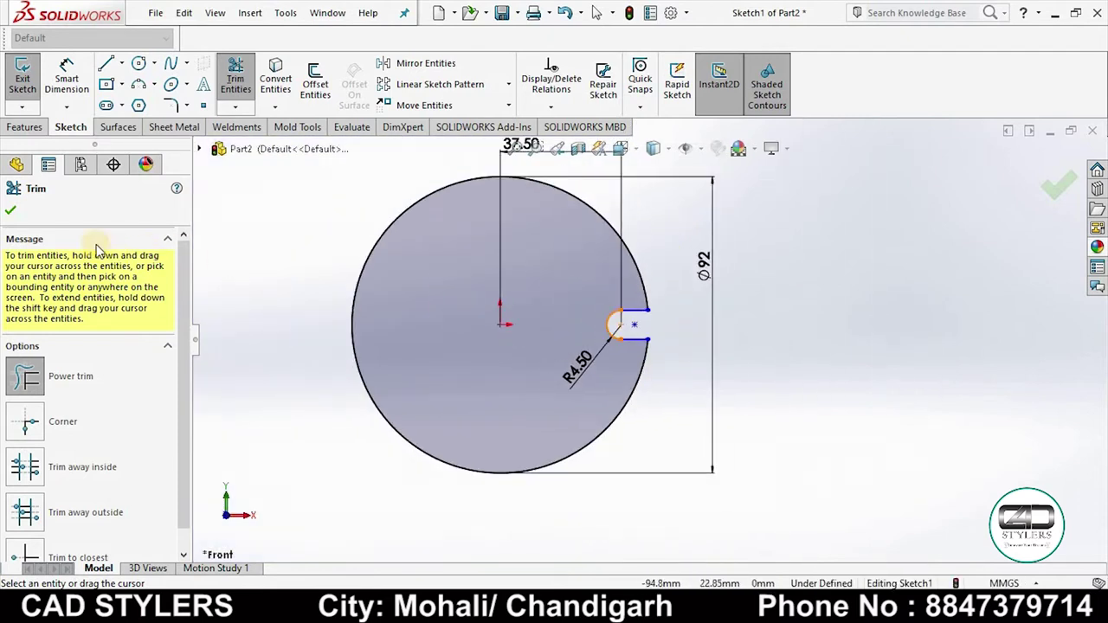
{"action": "left_click", "coordinate": [15, 210]}
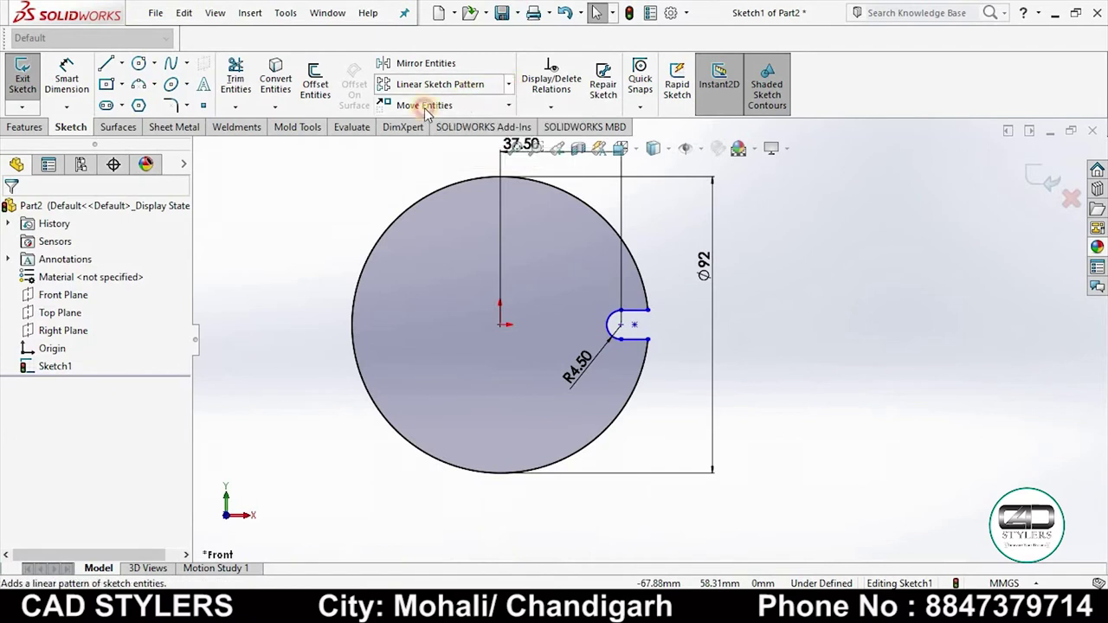
{"action": "left_click", "coordinate": [508, 84]}
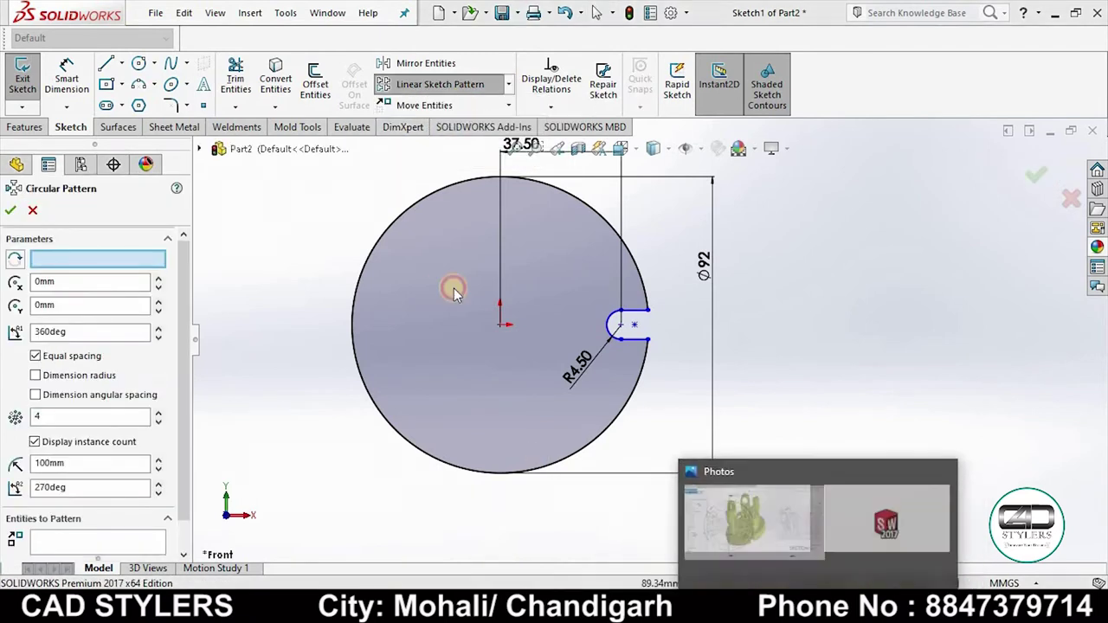
Circularly pattern the notch's lines and arc to 3 equally spaced instances over 360°
{"action": "key", "text": "alt+Tab"}
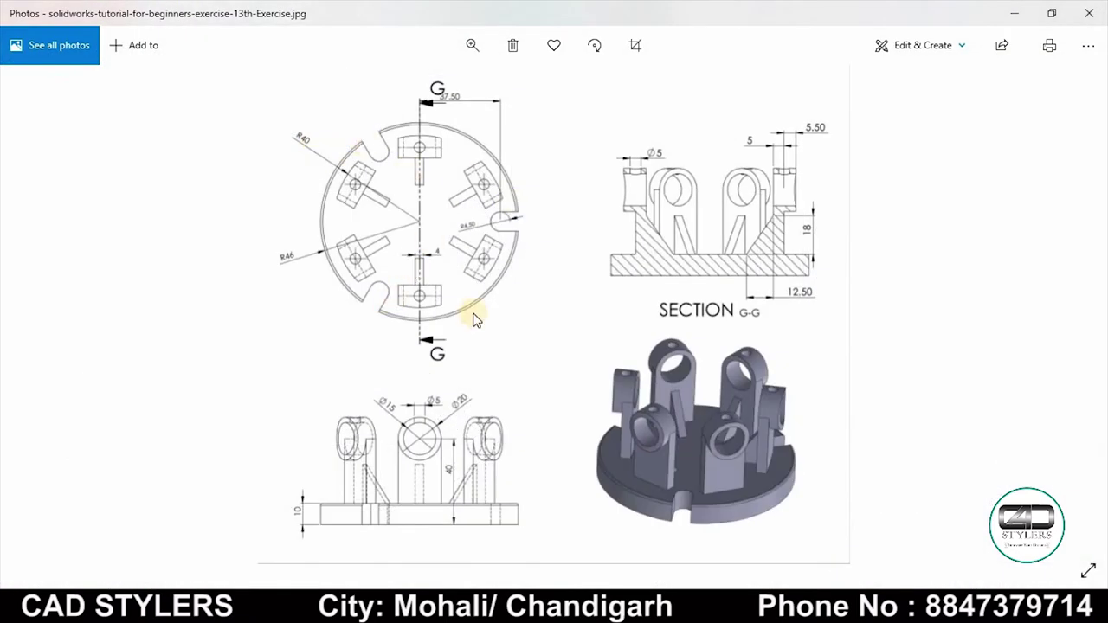
{"action": "left_click", "coordinate": [840, 606]}
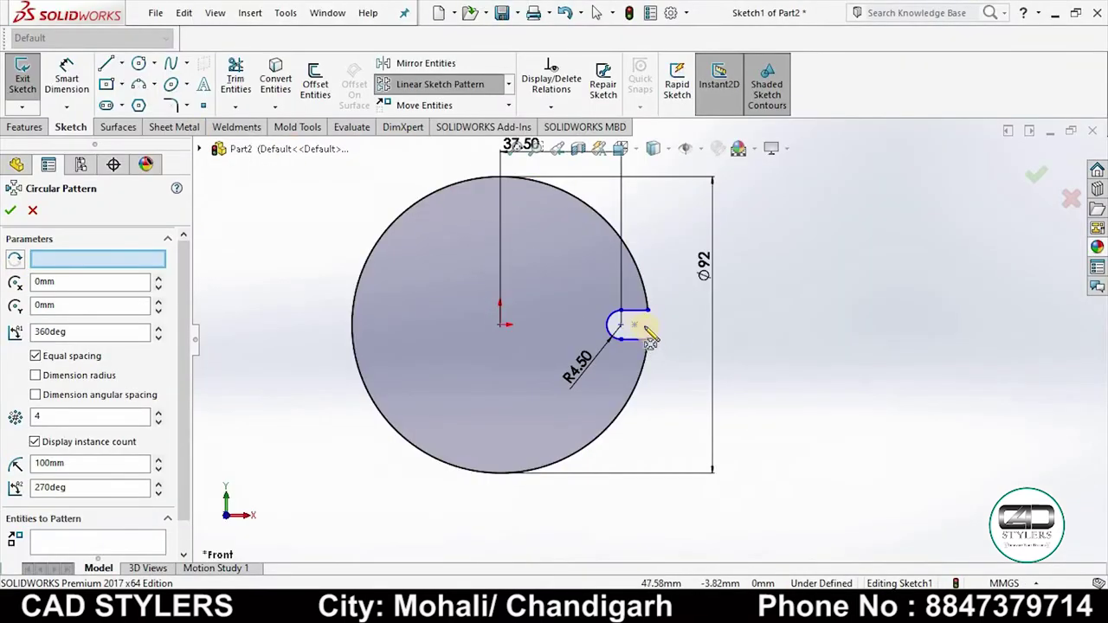
{"action": "left_click", "coordinate": [634, 317]}
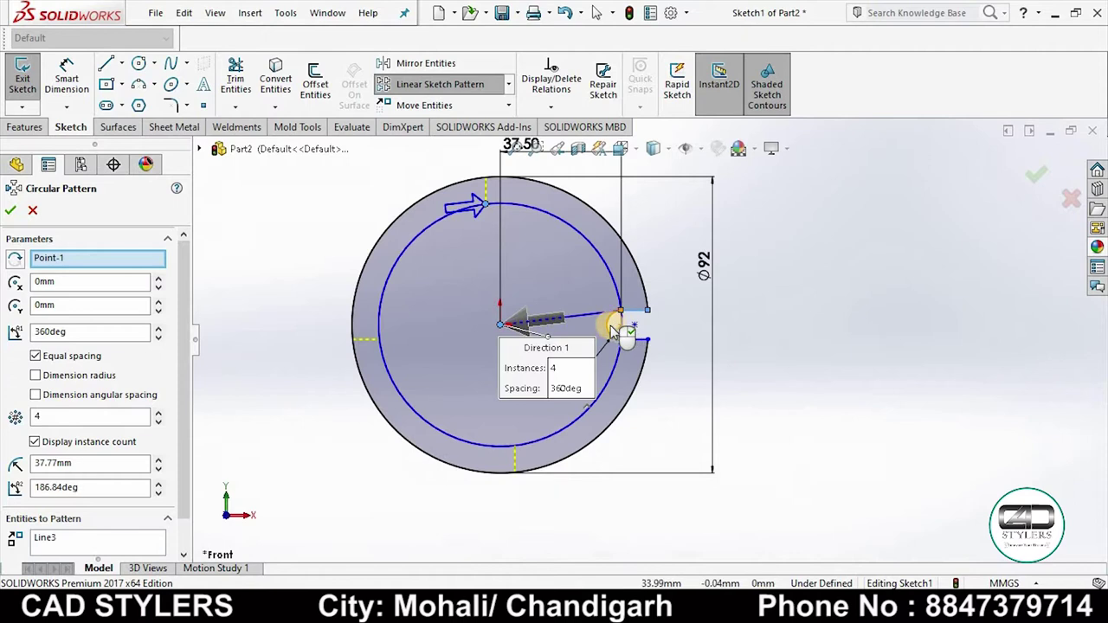
{"action": "left_click", "coordinate": [638, 344]}
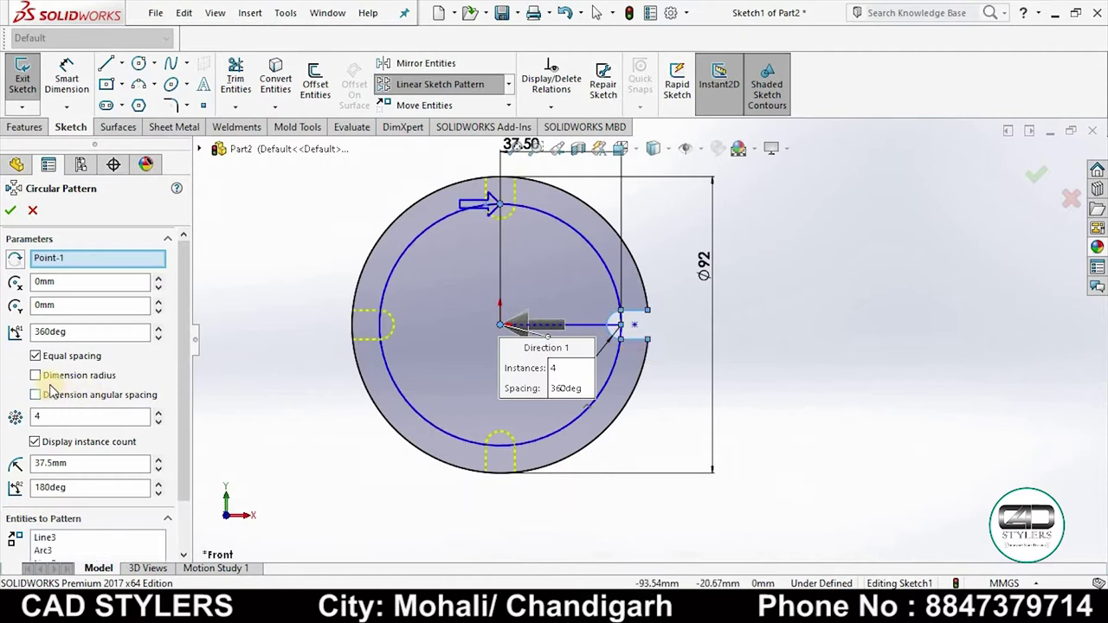
{"action": "left_click", "coordinate": [72, 416]}
{"action": "type", "text": "3"}
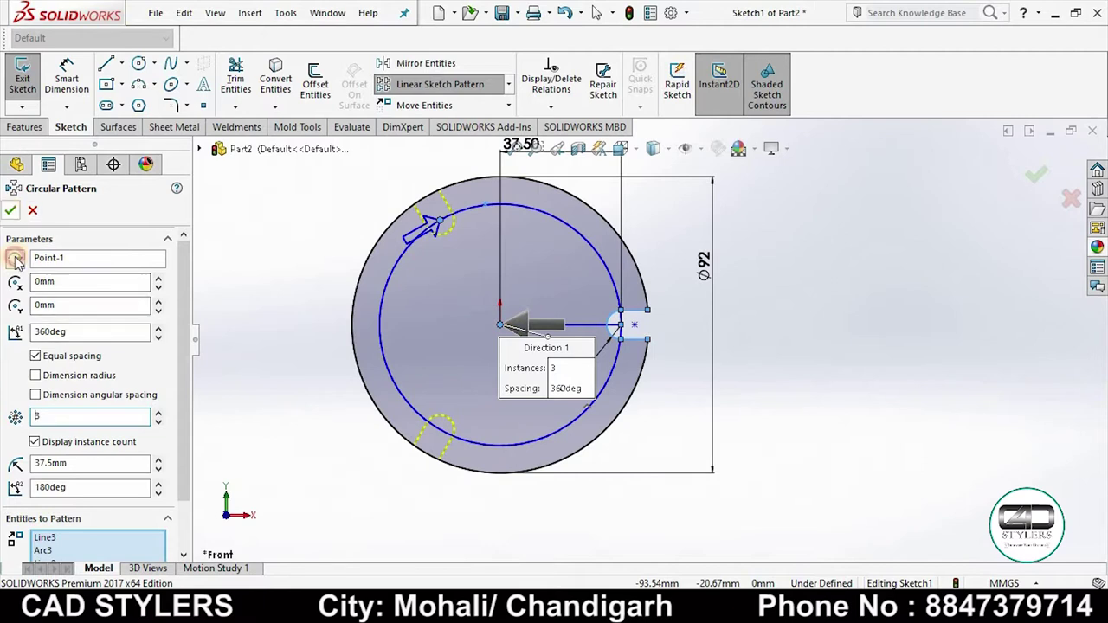
{"action": "key", "text": "Return"}
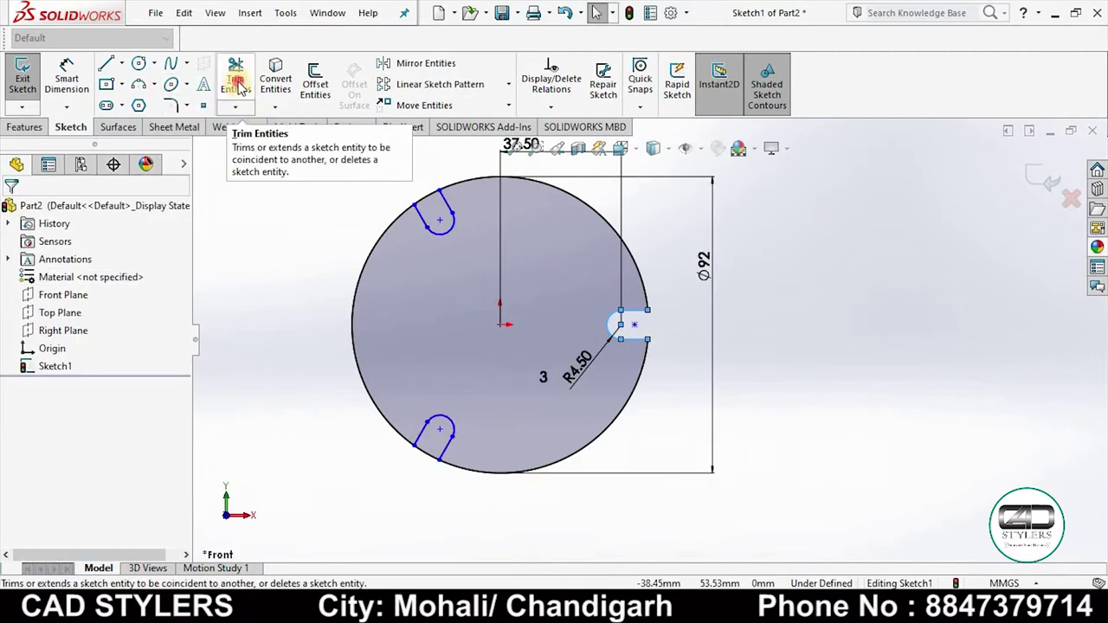
Trim the circle arcs across the upper and lower copied notches so both open through the rim
{"action": "left_click", "coordinate": [236, 78]}
{"action": "scroll", "coordinate": [355, 212], "scroll_direction": "down", "scroll_amount": 3}
{"action": "left_click_drag", "start_coordinate": [482, 182], "coordinate": [507, 217]}
{"action": "scroll", "coordinate": [494, 260], "scroll_direction": "up", "scroll_amount": 3}
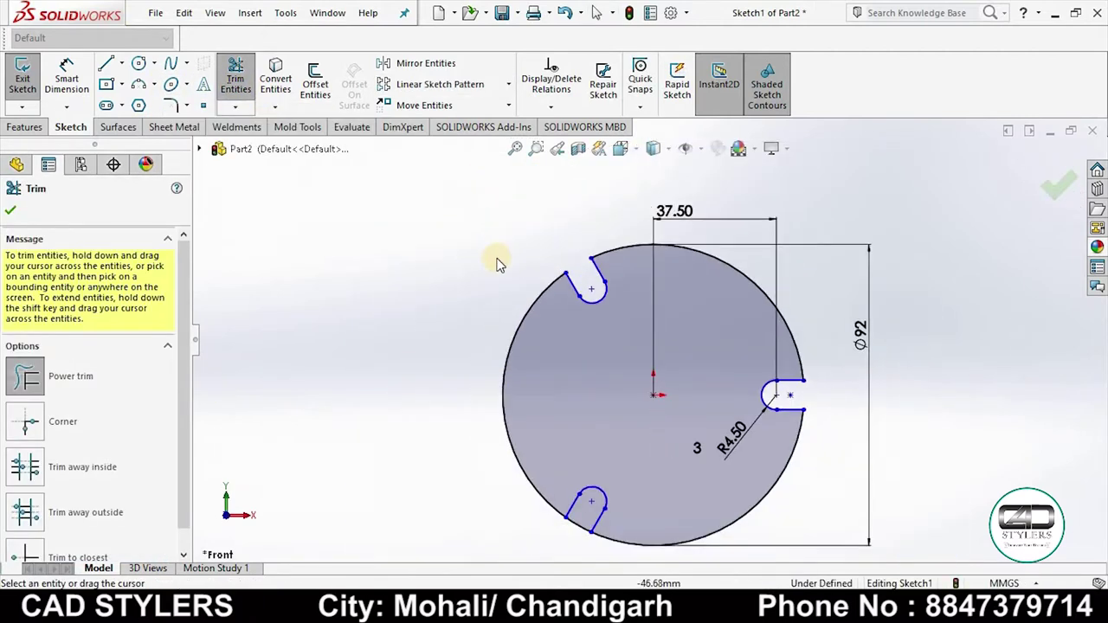
{"action": "scroll", "coordinate": [605, 465], "scroll_direction": "up", "scroll_amount": 2}
{"action": "scroll", "coordinate": [606, 459], "scroll_direction": "down", "scroll_amount": 3}
{"action": "left_click", "coordinate": [606, 437]}
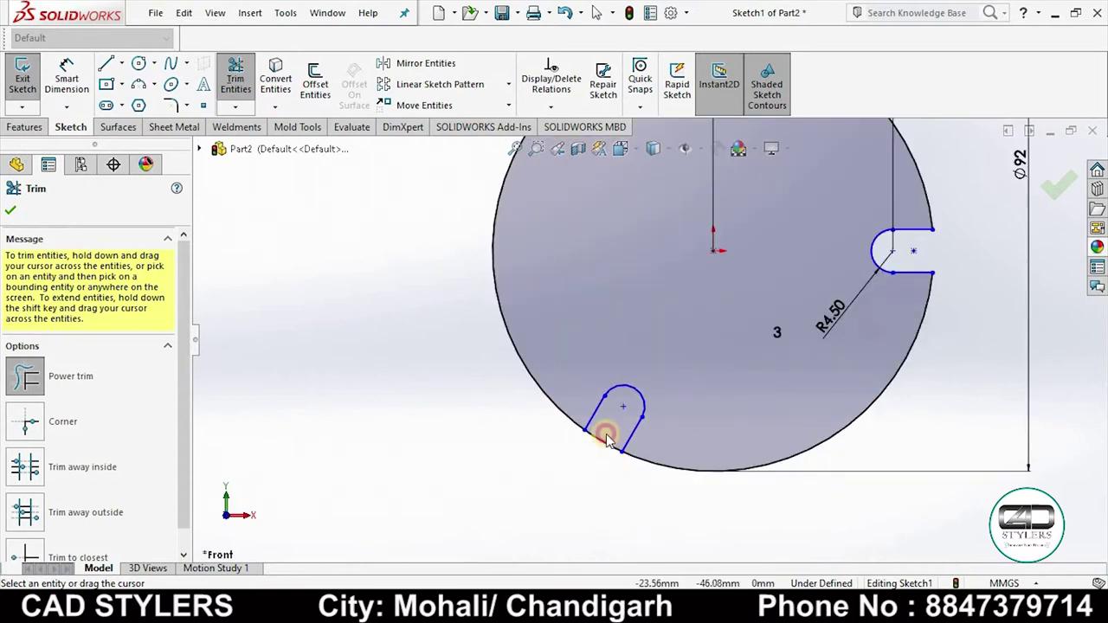
{"action": "left_click", "coordinate": [13, 212]}
{"action": "scroll", "coordinate": [649, 346], "scroll_direction": "up", "scroll_amount": 4}
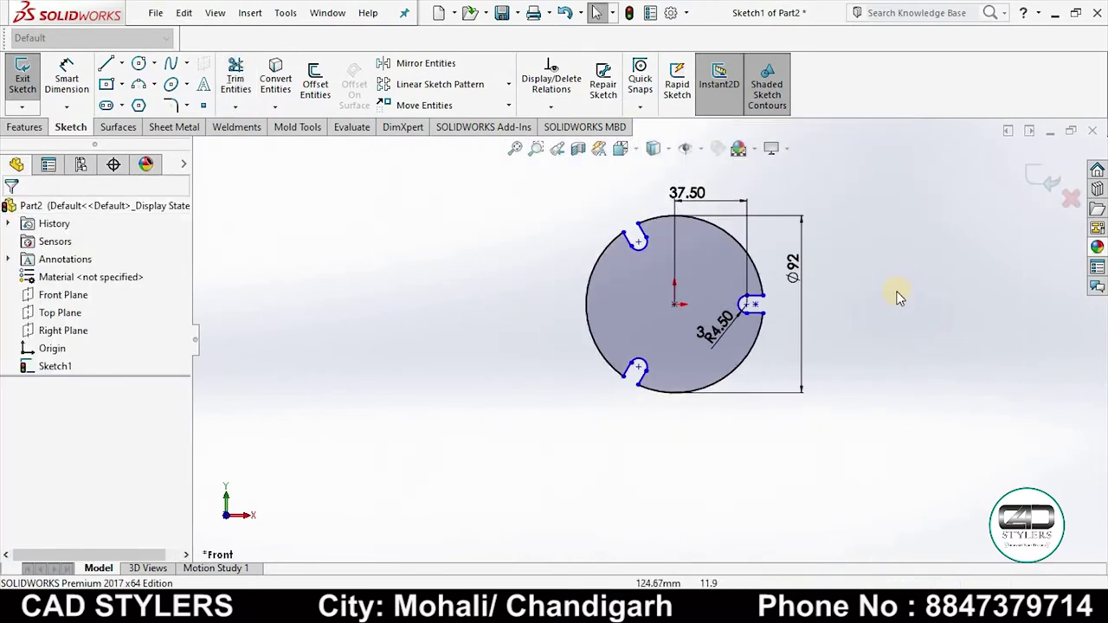
{"action": "scroll", "coordinate": [880, 310], "scroll_direction": "down", "scroll_amount": 2}
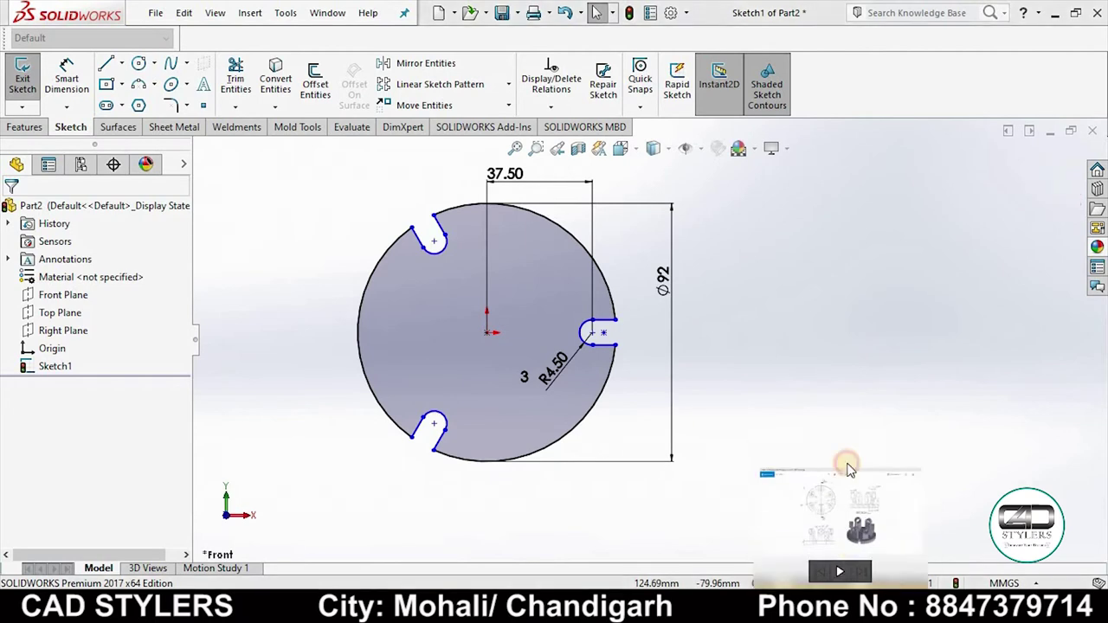
{"action": "left_click", "coordinate": [848, 465]}
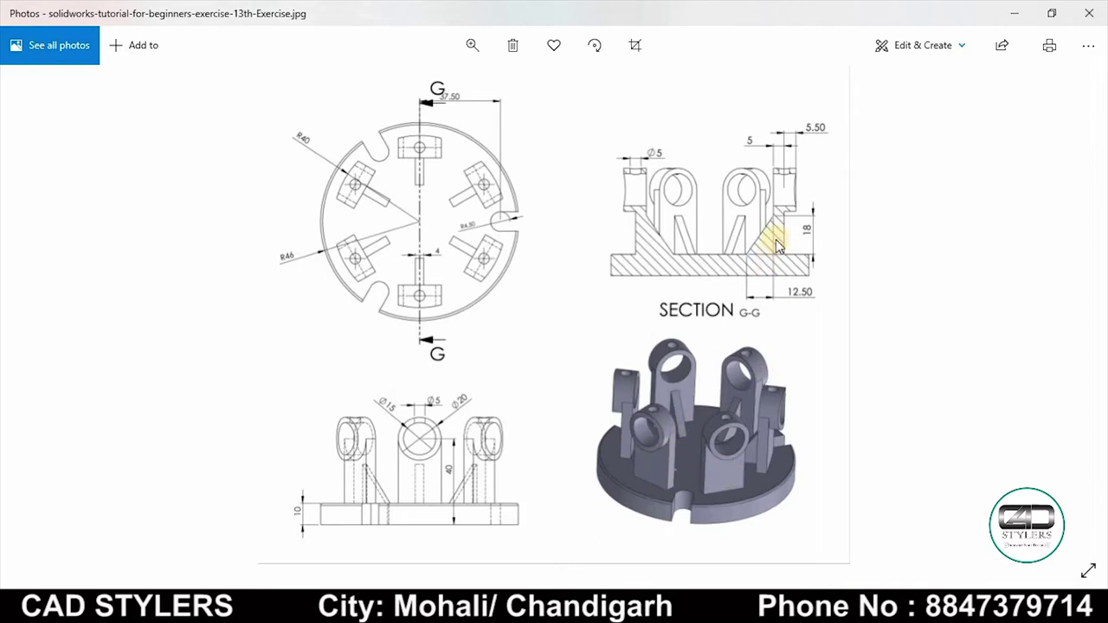
Zoom and pan the reference drawing to study the top view's R40, R46 and R4.50 radii
{"action": "scroll", "coordinate": [781, 245], "scroll_direction": "up", "scroll_amount": 5}
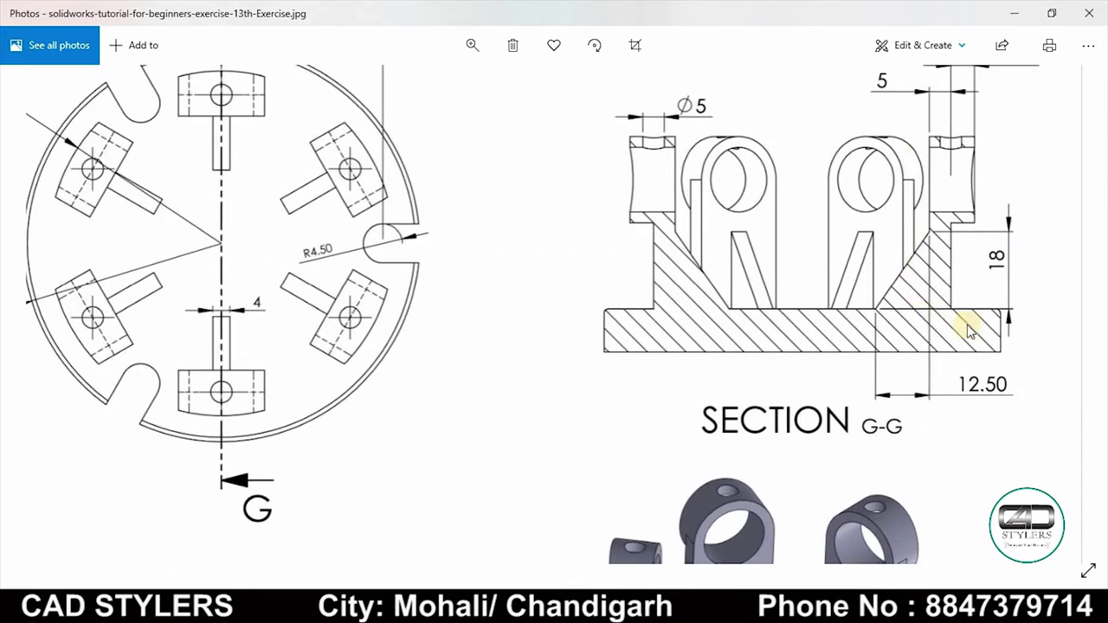
{"action": "scroll", "coordinate": [903, 222], "scroll_direction": "down", "scroll_amount": 2}
{"action": "scroll", "coordinate": [816, 445], "scroll_direction": "down", "scroll_amount": 2}
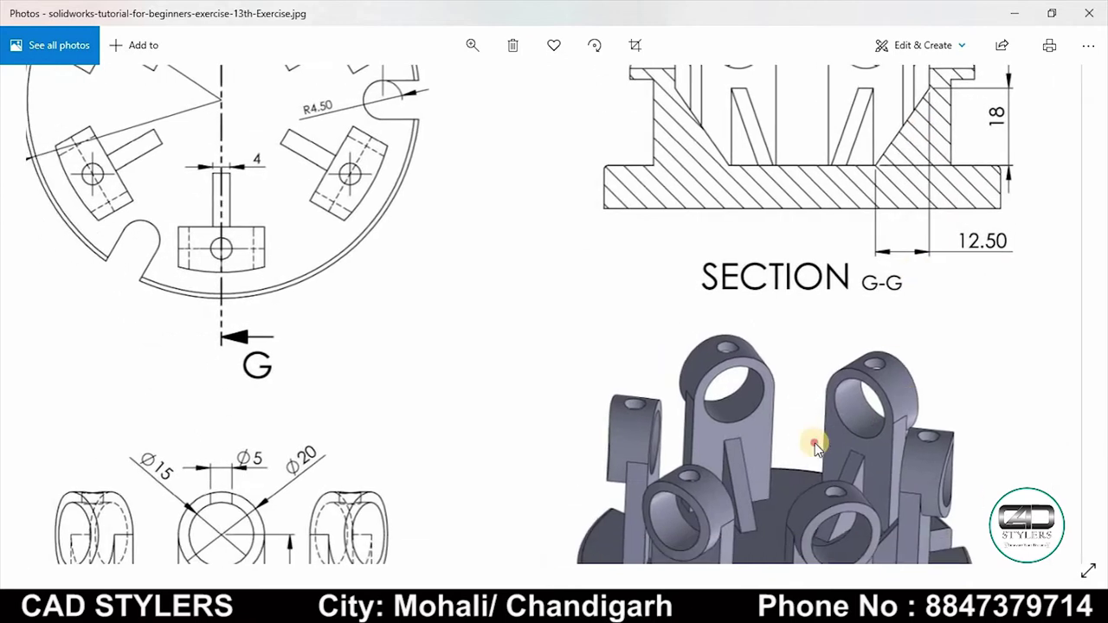
{"action": "scroll", "coordinate": [840, 477], "scroll_direction": "down", "scroll_amount": 2}
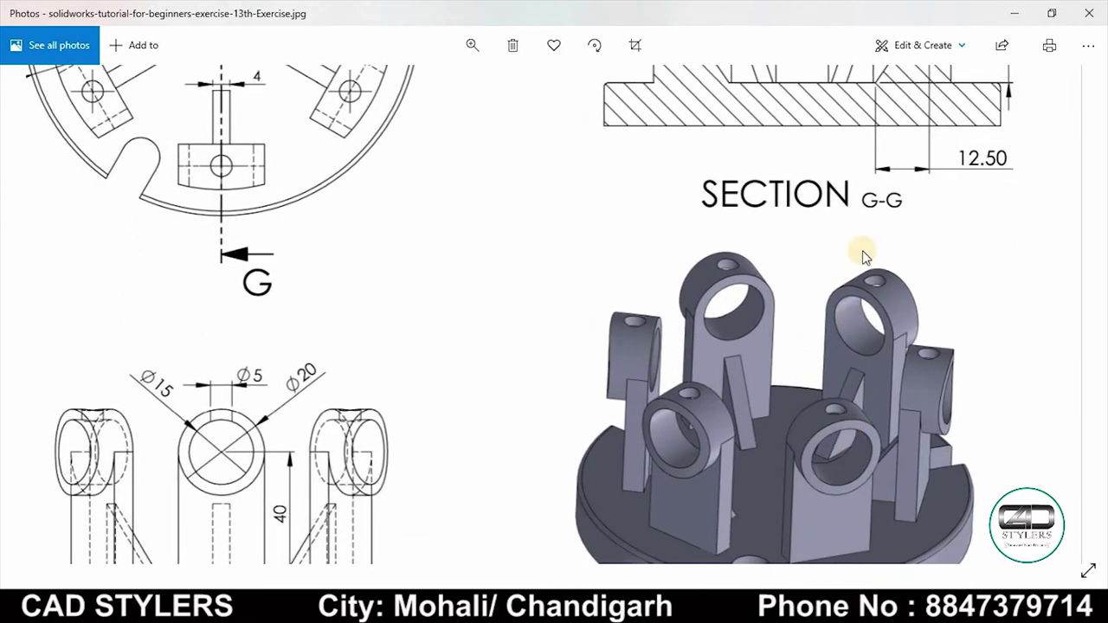
{"action": "scroll", "coordinate": [863, 256], "scroll_direction": "up", "scroll_amount": 3}
{"action": "scroll", "coordinate": [771, 445], "scroll_direction": "up", "scroll_amount": 2}
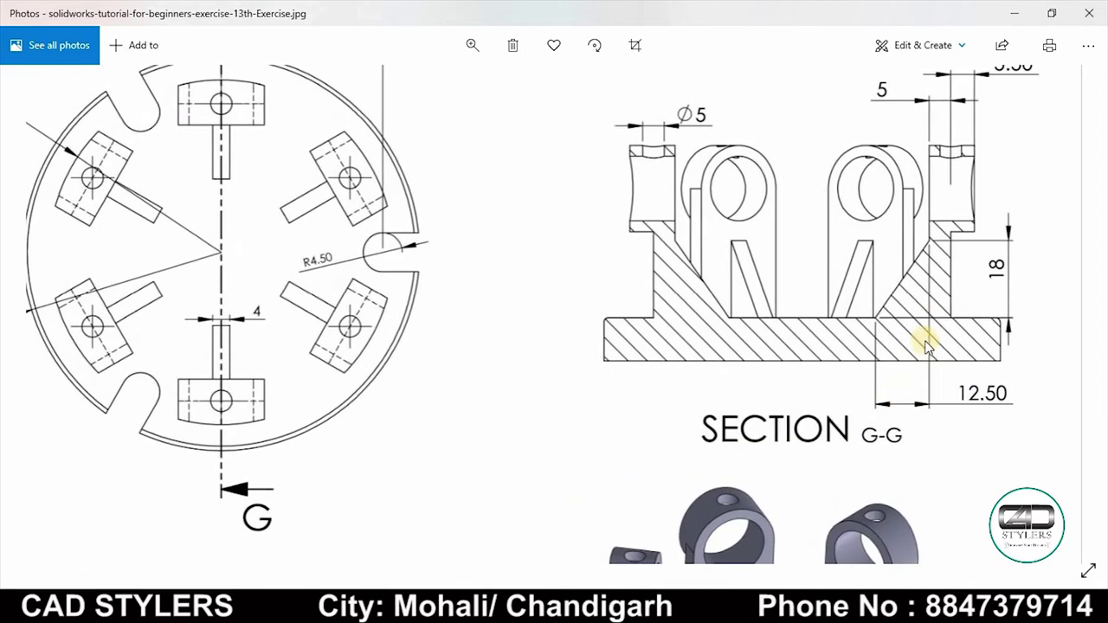
{"action": "scroll", "coordinate": [927, 277], "scroll_direction": "up", "scroll_amount": 1}
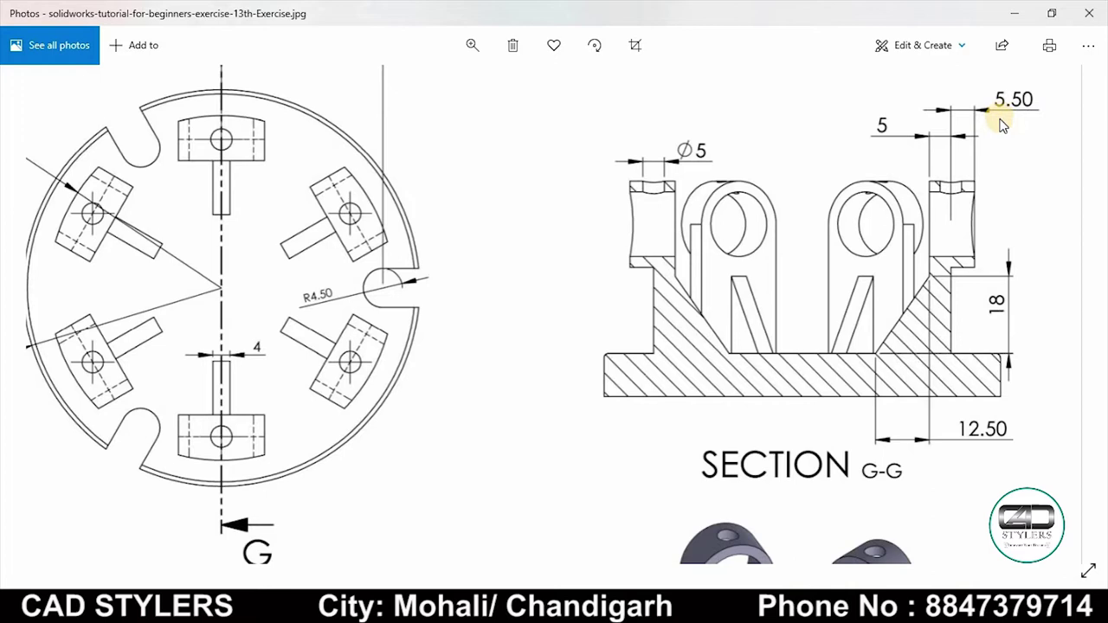
{"action": "scroll", "coordinate": [951, 251], "scroll_direction": "down", "scroll_amount": 2}
{"action": "scroll", "coordinate": [865, 255], "scroll_direction": "down", "scroll_amount": 2}
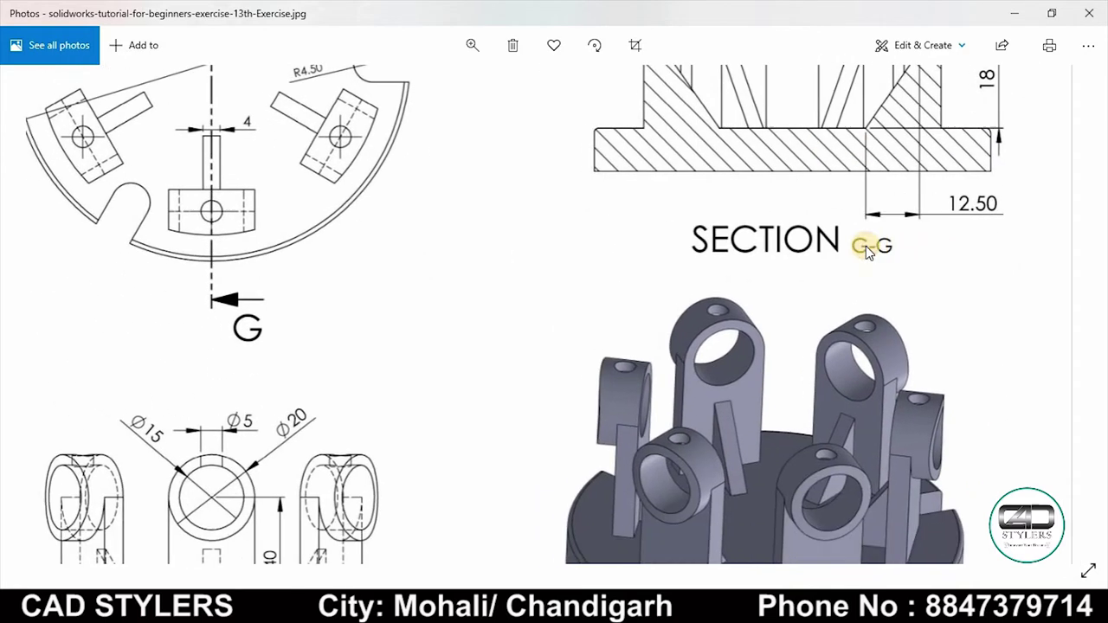
{"action": "scroll", "coordinate": [865, 246], "scroll_direction": "up", "scroll_amount": 2}
{"action": "scroll", "coordinate": [920, 358], "scroll_direction": "up", "scroll_amount": 2}
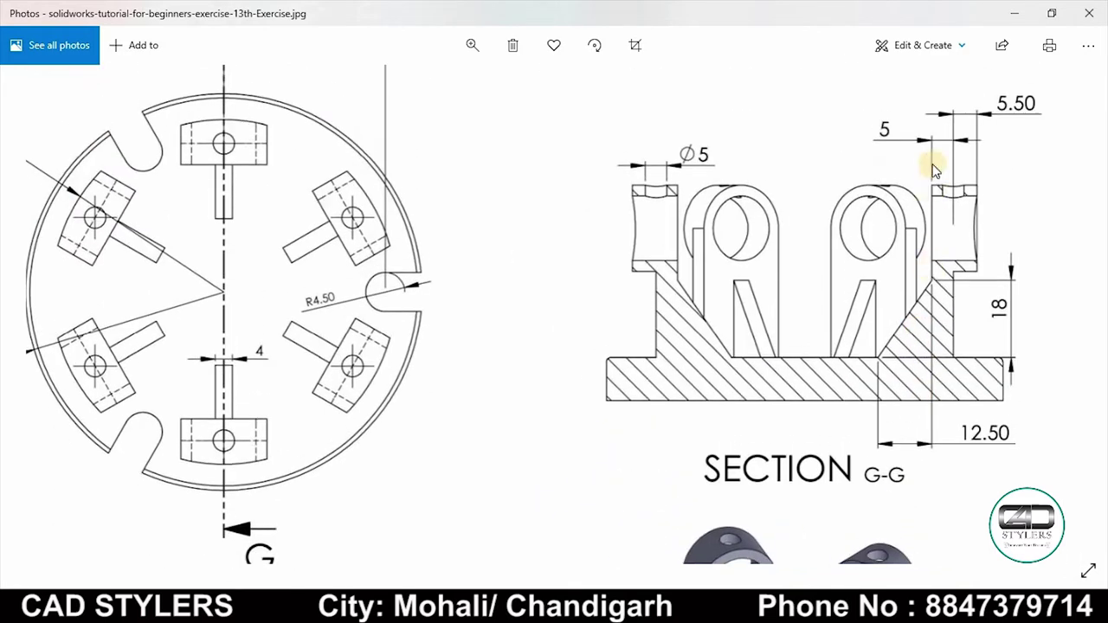
{"action": "scroll", "coordinate": [804, 259], "scroll_direction": "down", "scroll_amount": 2}
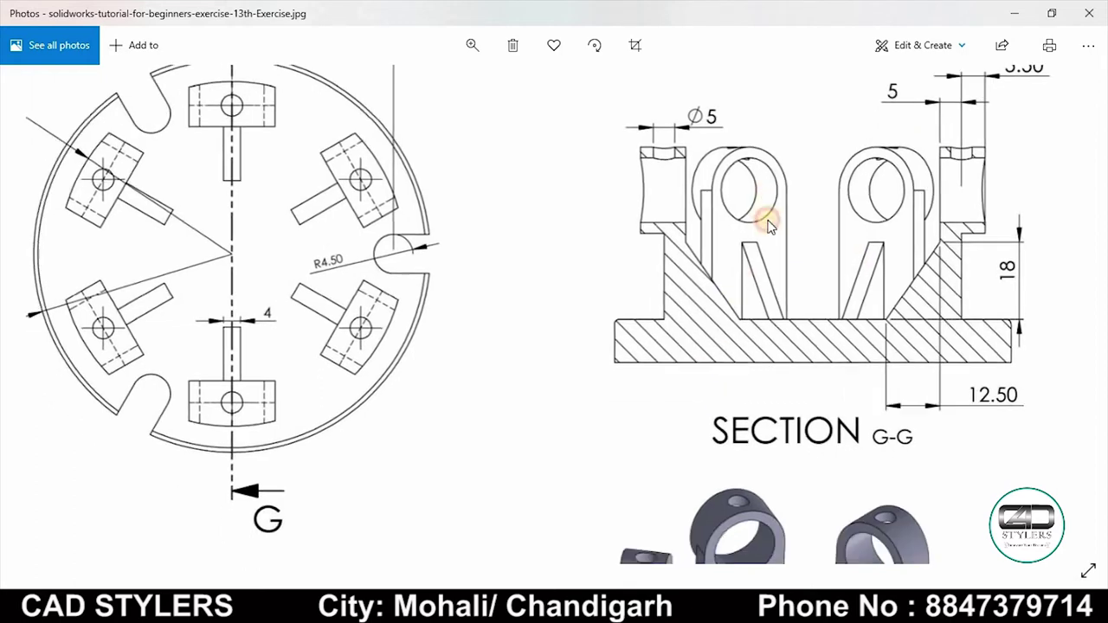
{"action": "scroll", "coordinate": [475, 372], "scroll_direction": "down", "scroll_amount": 1}
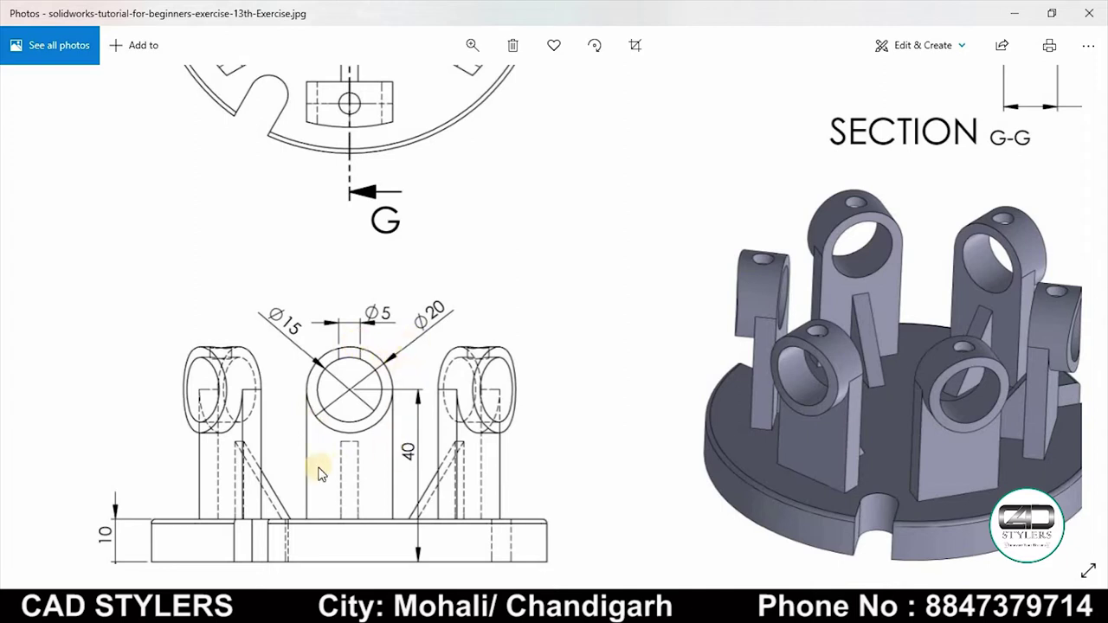
{"action": "left_click_drag", "start_coordinate": [658, 346], "coordinate": [621, 487]}
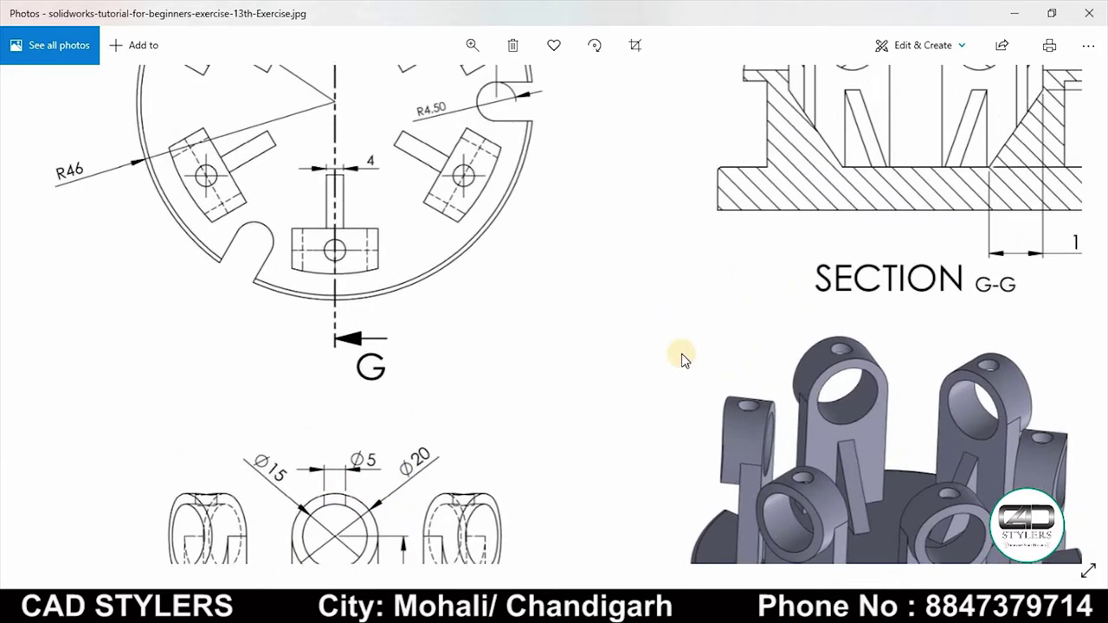
{"action": "mouse_move", "coordinate": [683, 414]}
{"action": "left_mouse_down"}
{"action": "mouse_move", "coordinate": [673, 452]}
{"action": "mouse_move", "coordinate": [661, 399]}
{"action": "left_mouse_up"}
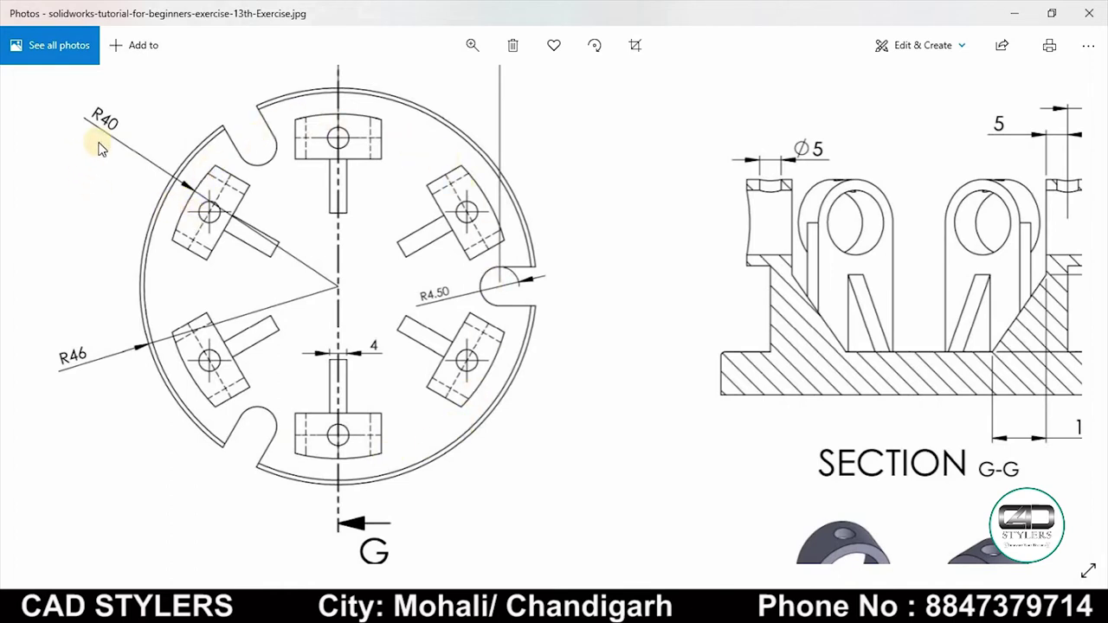
{"action": "left_click_drag", "start_coordinate": [700, 284], "coordinate": [601, 300]}
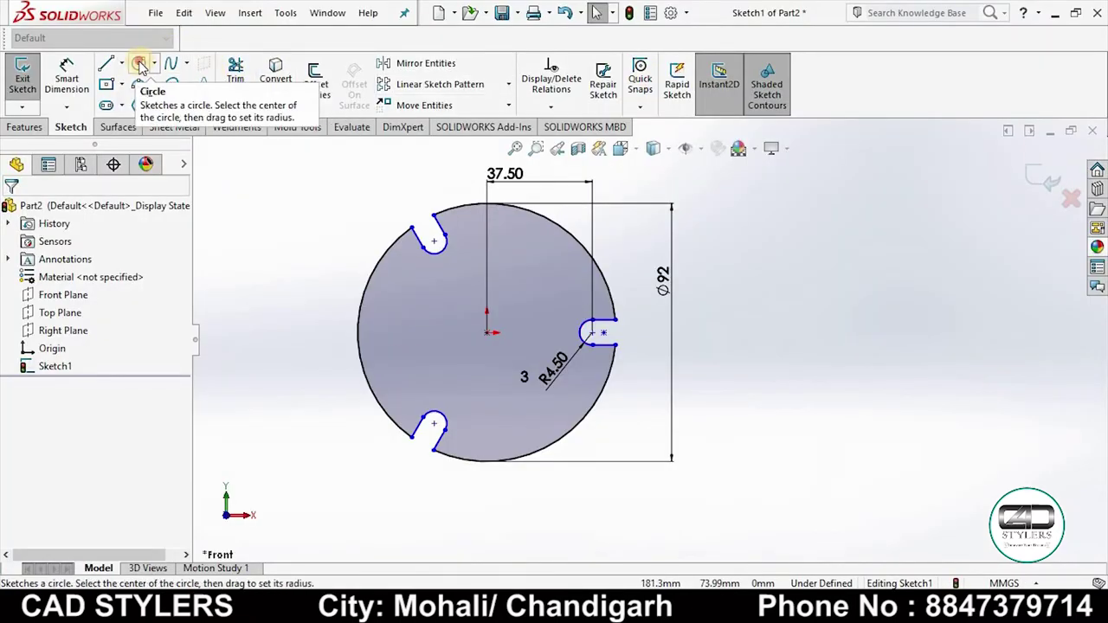
Draw a circle centred on the origin and dimension it to Ø80
{"action": "left_click", "coordinate": [138, 63]}
{"action": "left_click", "coordinate": [487, 333]}
{"action": "left_click", "coordinate": [527, 248]}
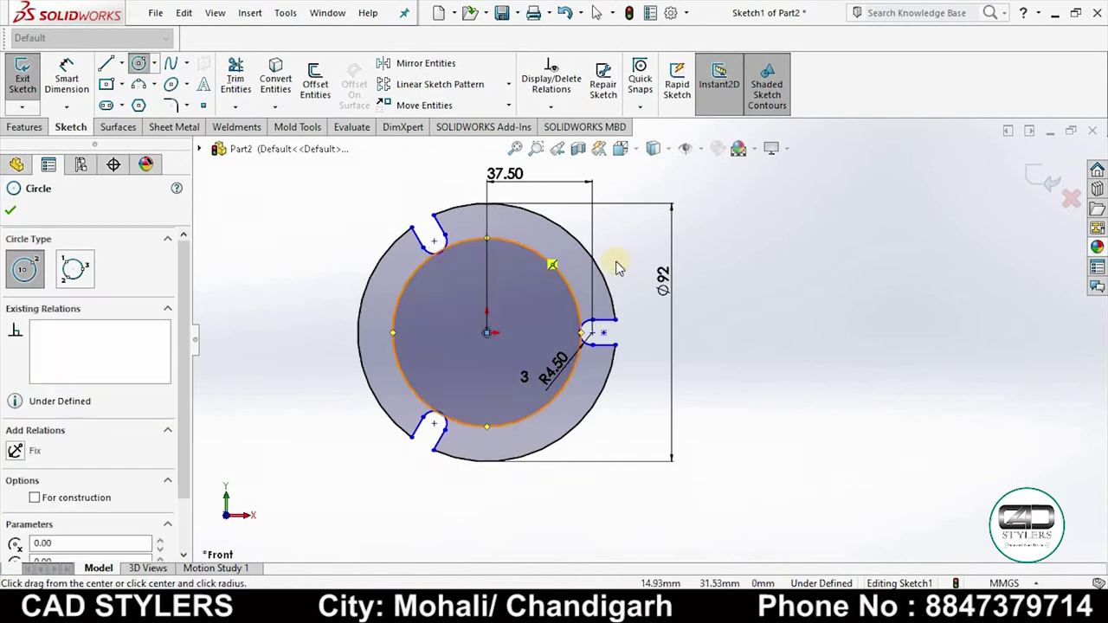
{"action": "left_click", "coordinate": [82, 98]}
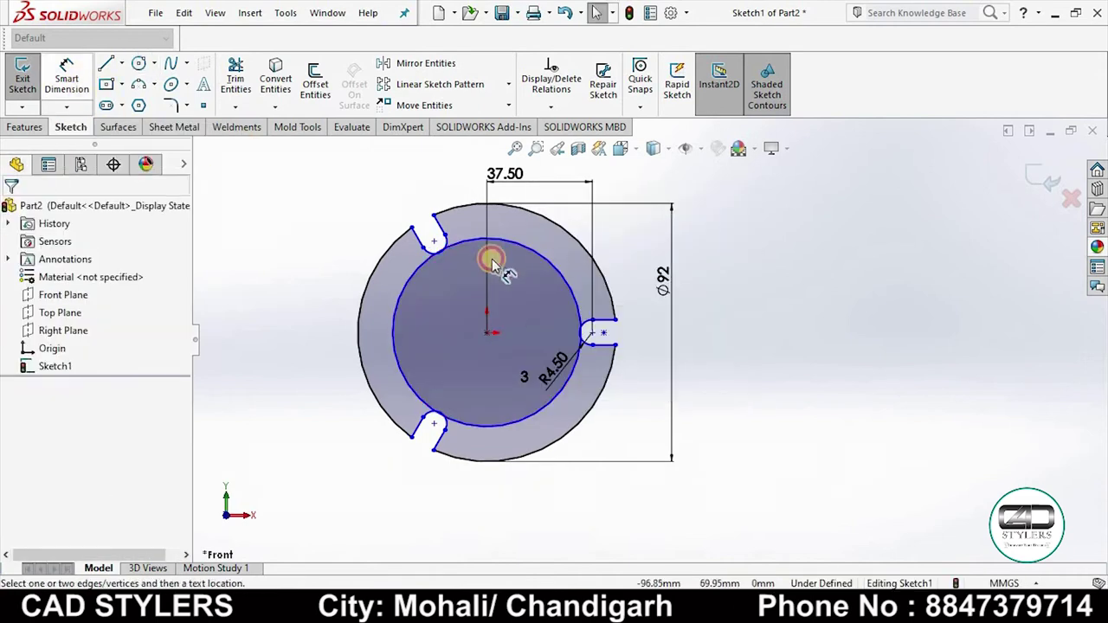
{"action": "left_click", "coordinate": [561, 275]}
{"action": "left_click", "coordinate": [654, 234]}
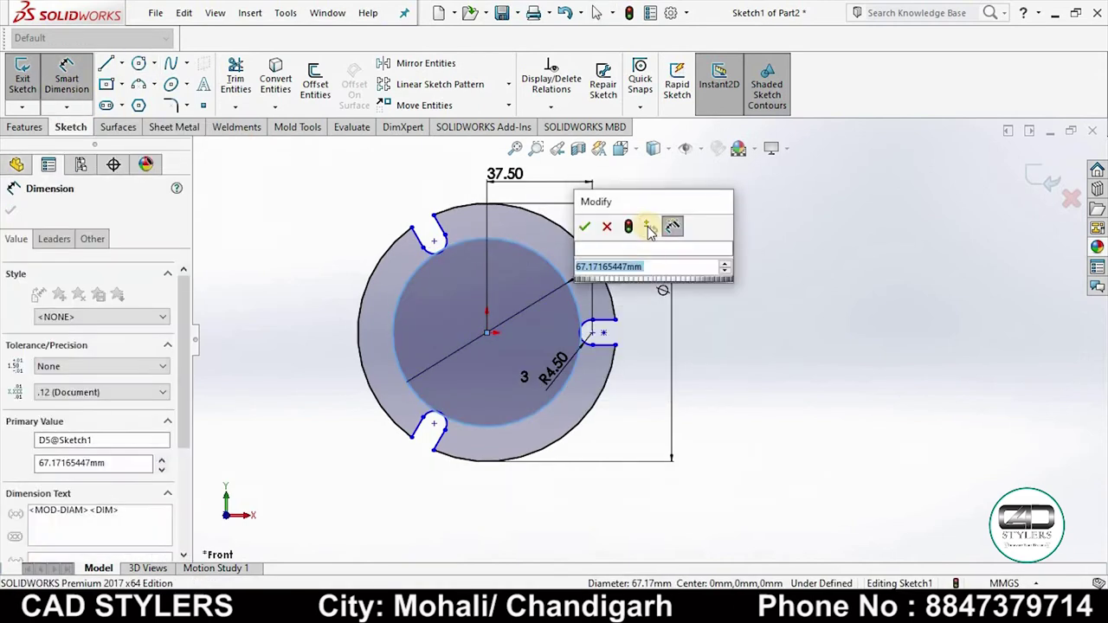
{"action": "type", "text": "4"}
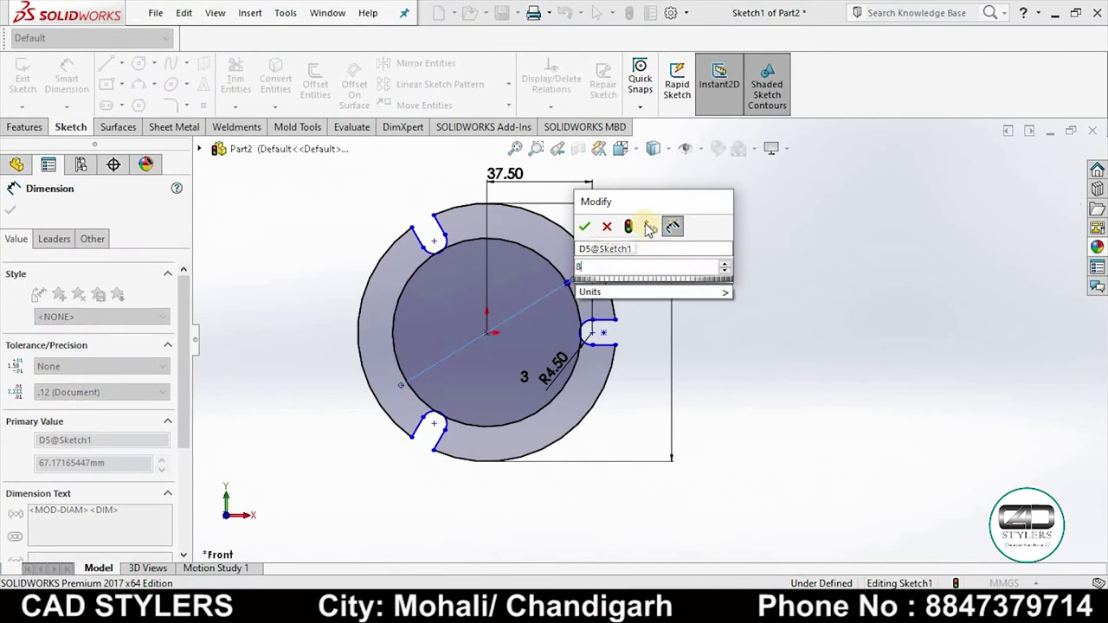
{"action": "key", "text": "Escape"}
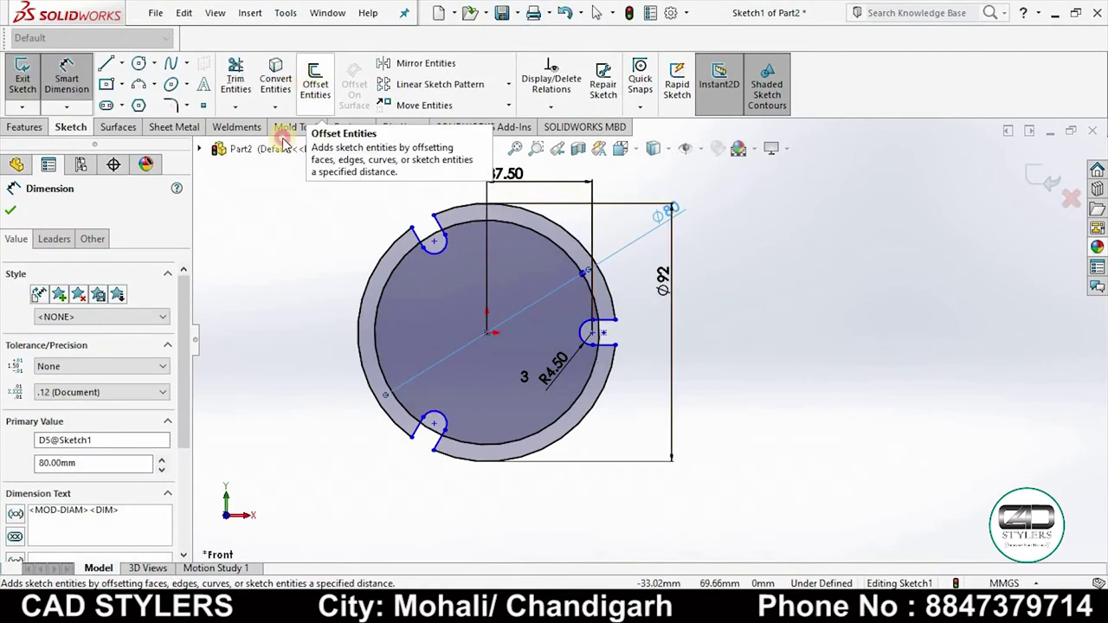
Offset the Ø80 circle 5.50 mm inward to create a second circle
{"action": "left_click", "coordinate": [315, 84]}
{"action": "type", "text": "5.5"}
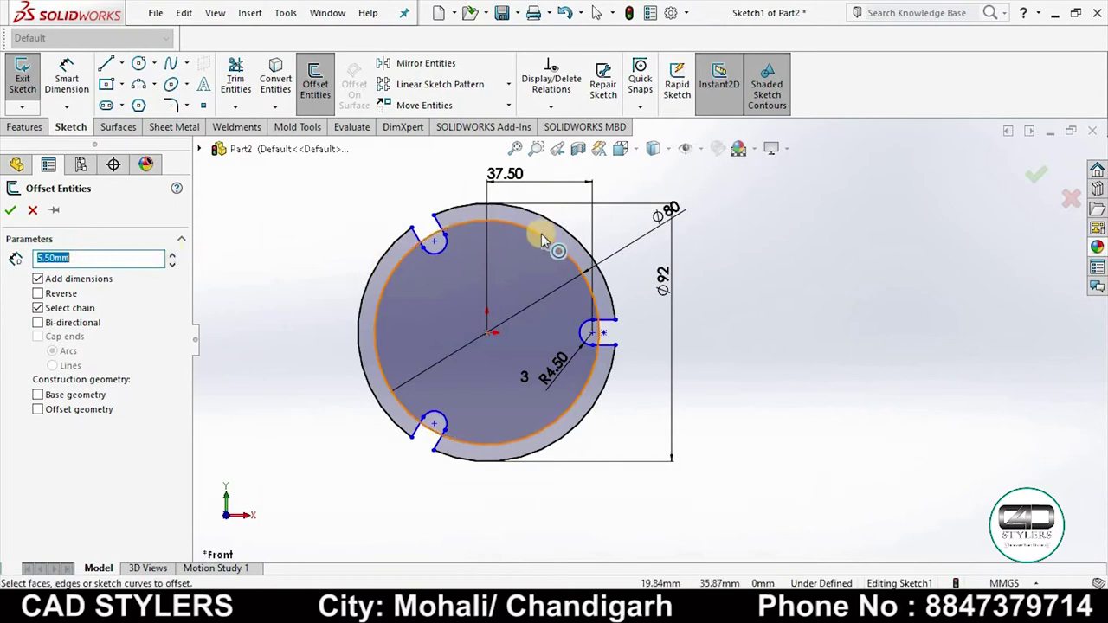
{"action": "left_click", "coordinate": [541, 233]}
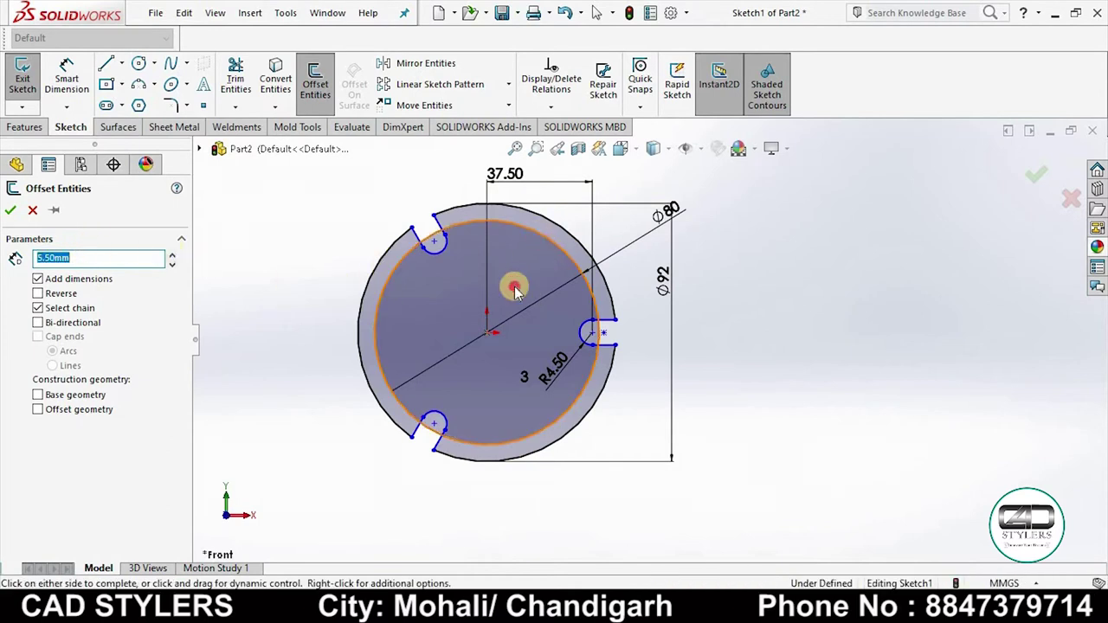
{"action": "left_click", "coordinate": [514, 287]}
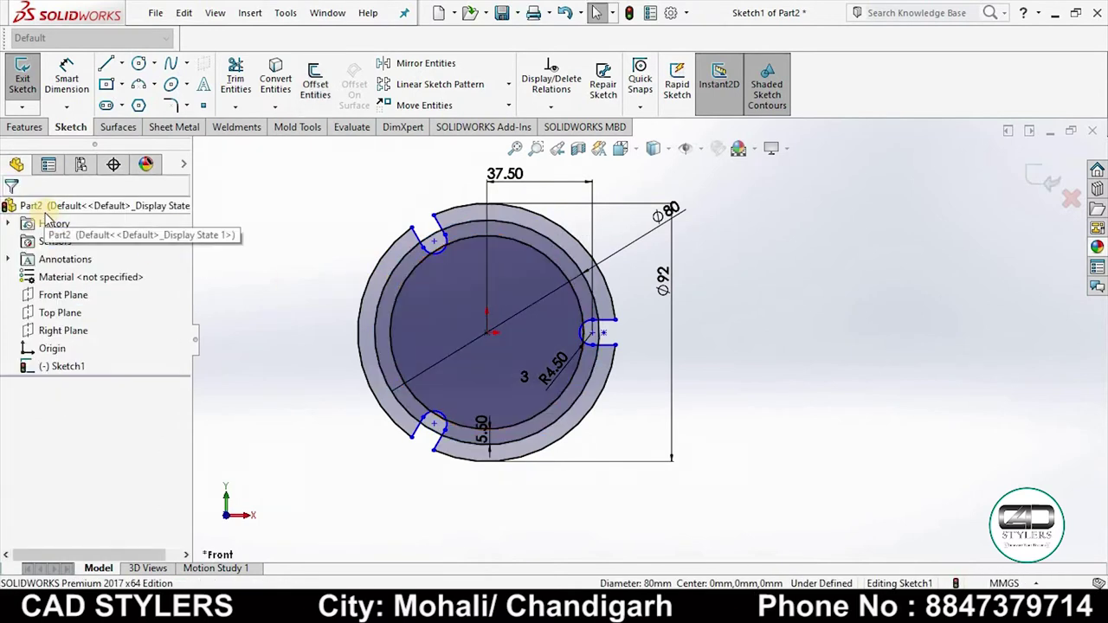
{"action": "left_click", "coordinate": [105, 88]}
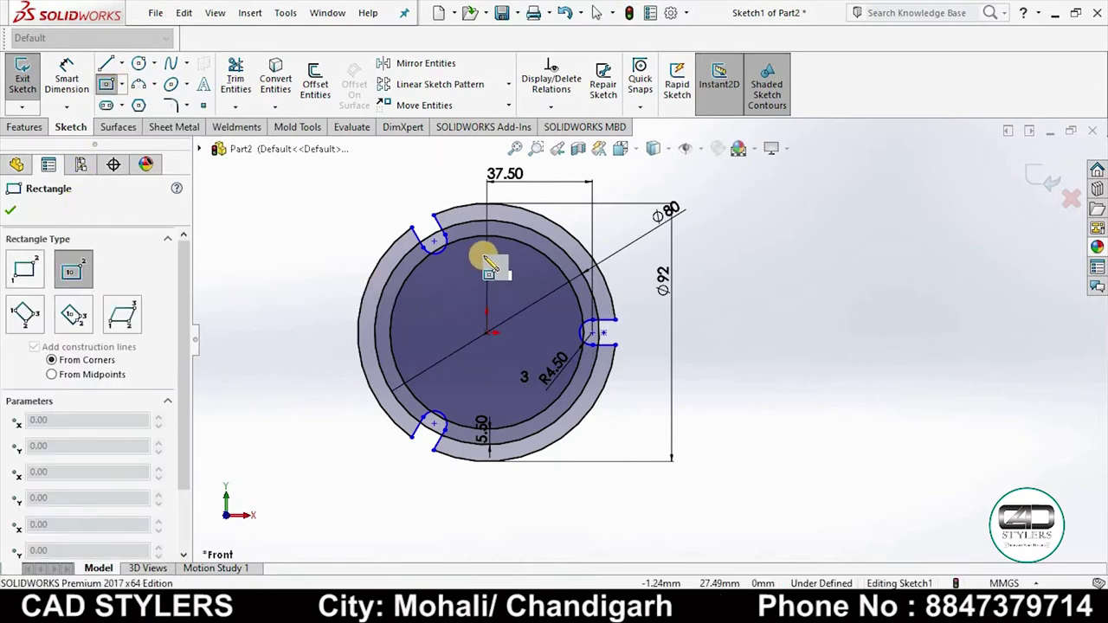
Draw a center rectangle inside the inner circle, just above the origin
{"action": "left_click_drag", "start_coordinate": [486, 258], "coordinate": [522, 265]}
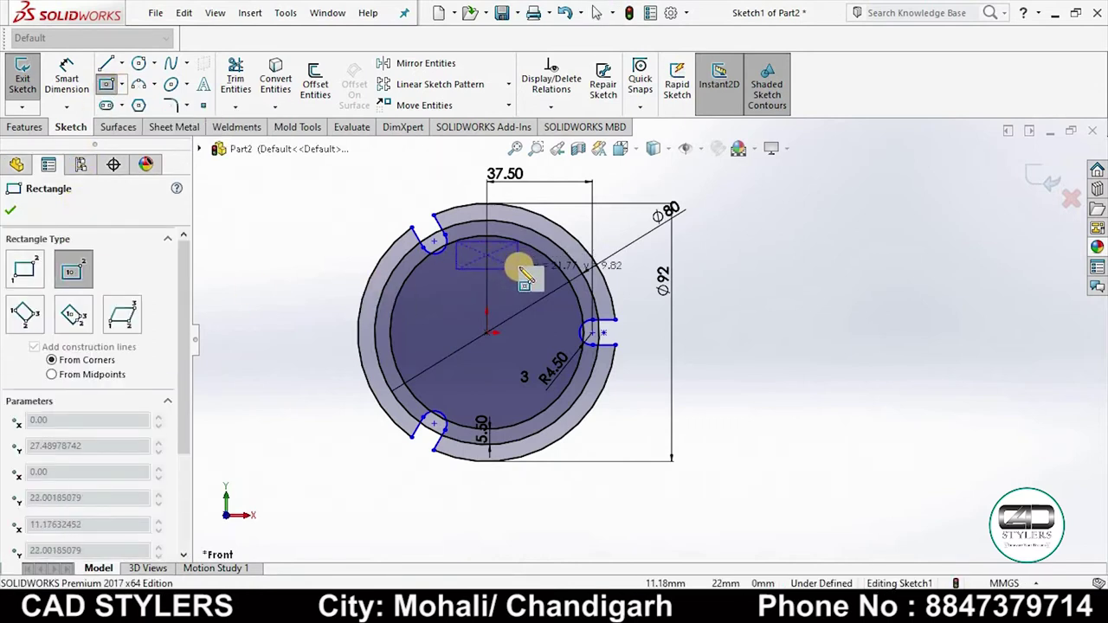
{"action": "left_click", "coordinate": [522, 265]}
{"action": "right_click", "coordinate": [522, 260]}
{"action": "left_click", "coordinate": [547, 271]}
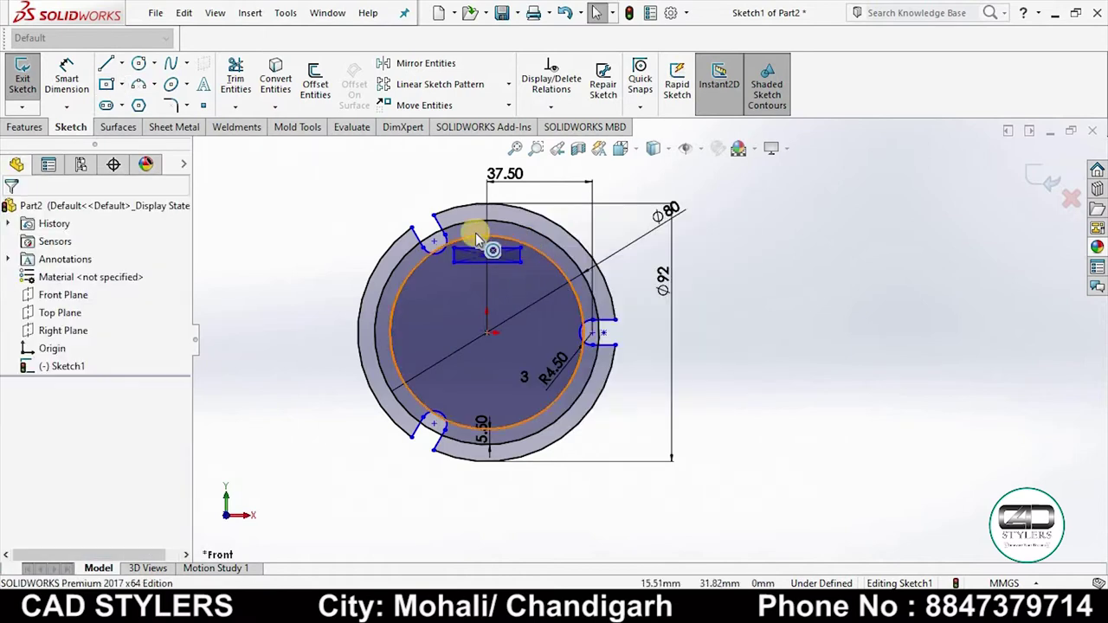
{"action": "scroll", "coordinate": [475, 233], "scroll_direction": "down", "scroll_amount": 3}
Dimension the rectangle 20 mm wide and 5 mm tall
{"action": "left_click", "coordinate": [89, 92]}
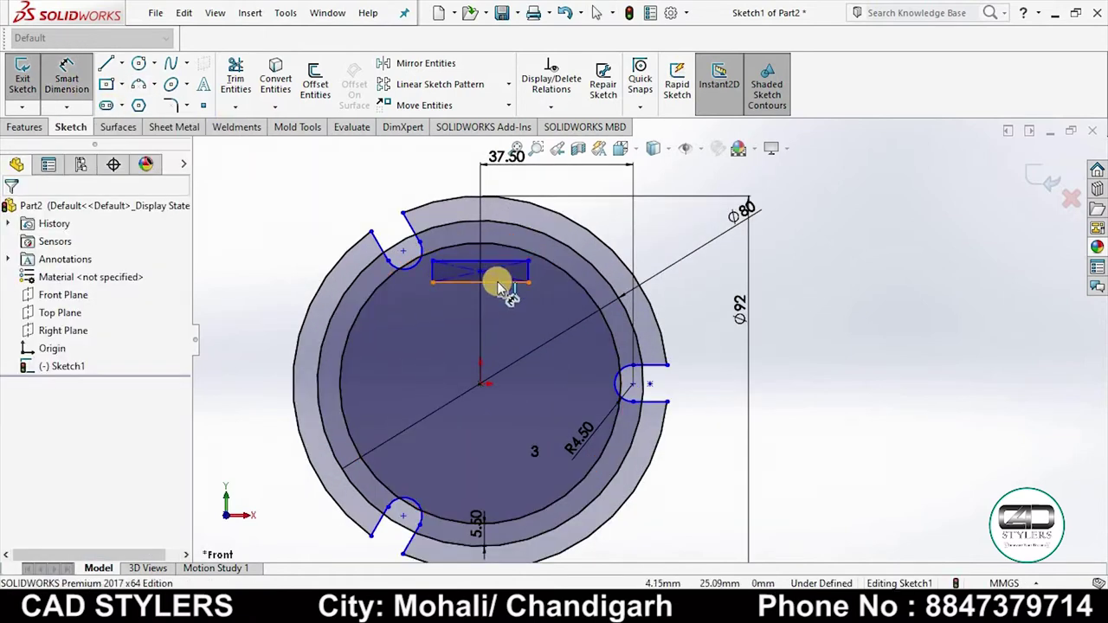
{"action": "left_click", "coordinate": [490, 283]}
{"action": "left_click", "coordinate": [498, 322]}
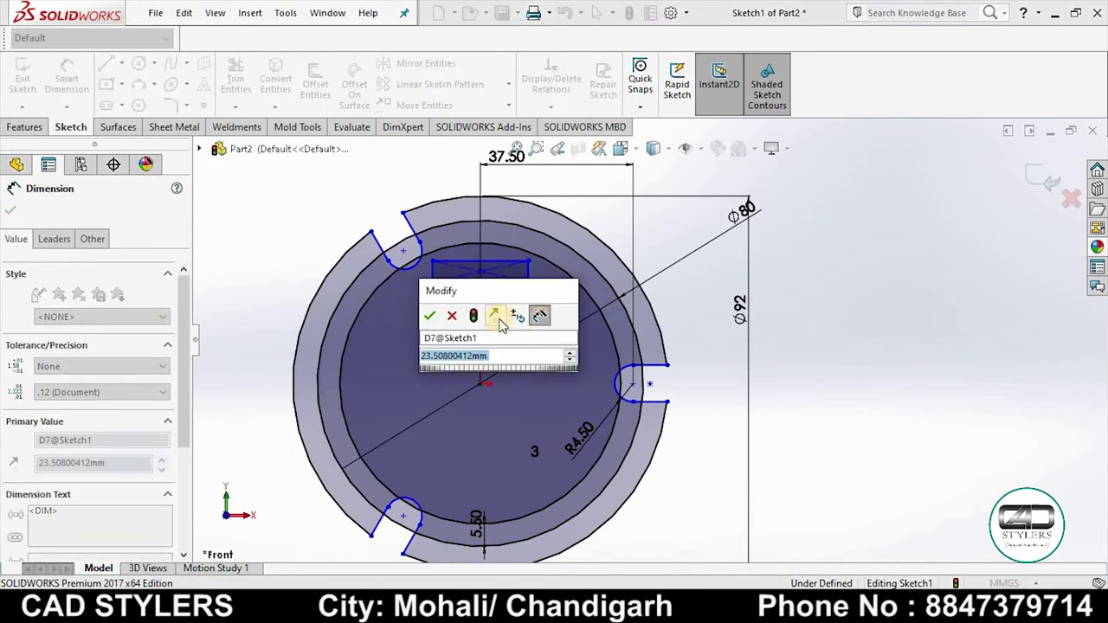
{"action": "type", "text": "20"}
{"action": "key", "text": "Return"}
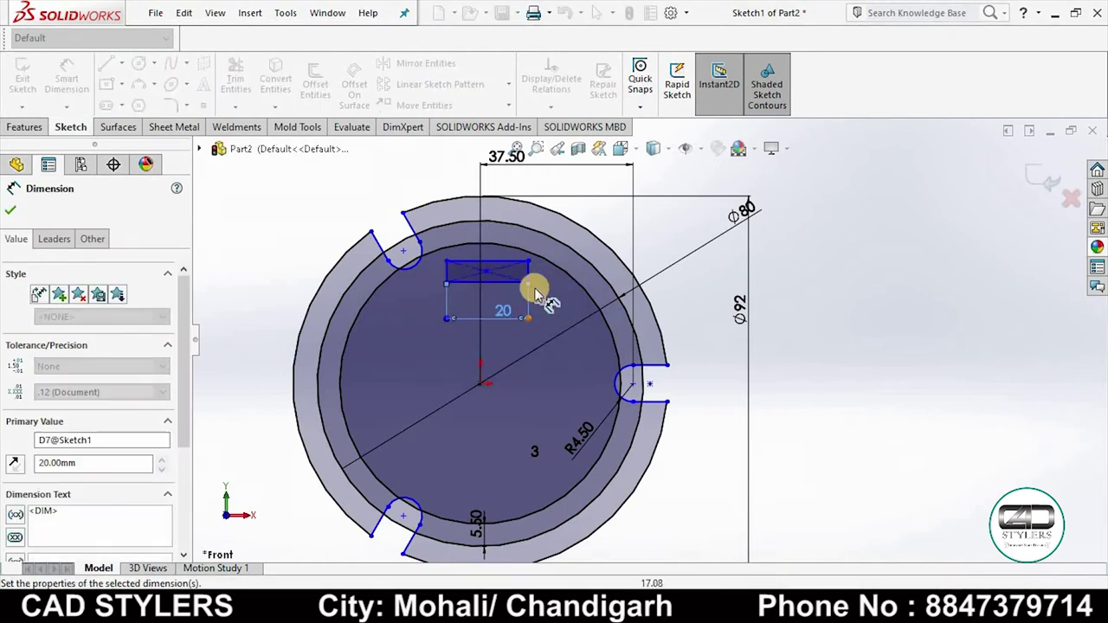
{"action": "left_click", "coordinate": [529, 273]}
{"action": "left_click", "coordinate": [544, 275]}
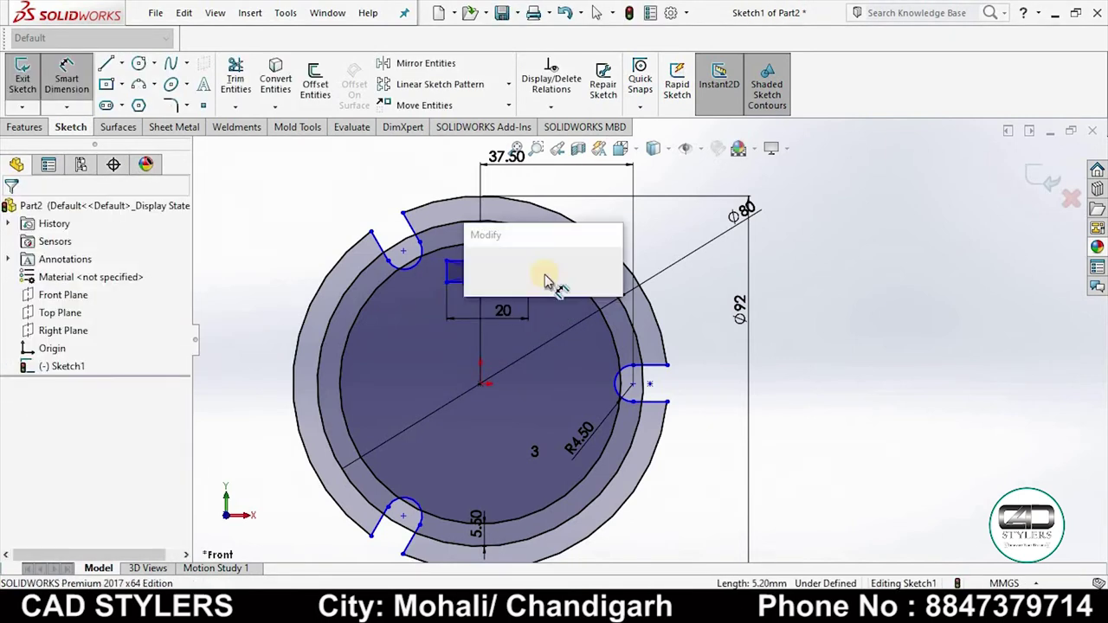
{"action": "type", "text": "5"}
{"action": "key", "text": "Return"}
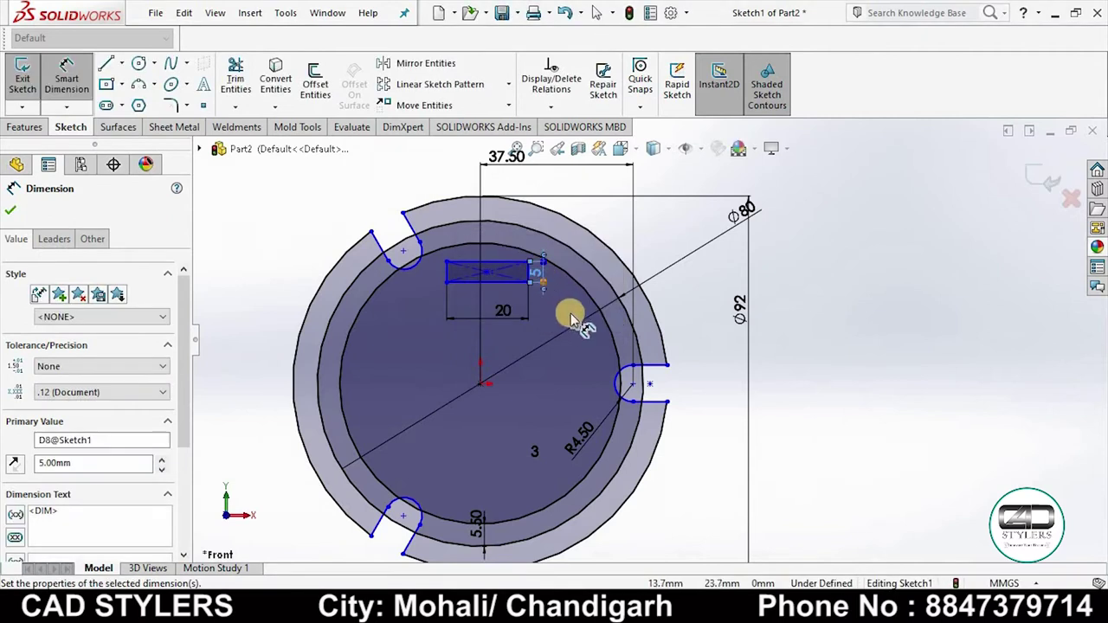
{"action": "scroll", "coordinate": [570, 310], "scroll_direction": "down", "scroll_amount": 2}
{"action": "scroll", "coordinate": [569, 310], "scroll_direction": "down", "scroll_amount": 2}
{"action": "scroll", "coordinate": [569, 310], "scroll_direction": "up", "scroll_amount": 2}
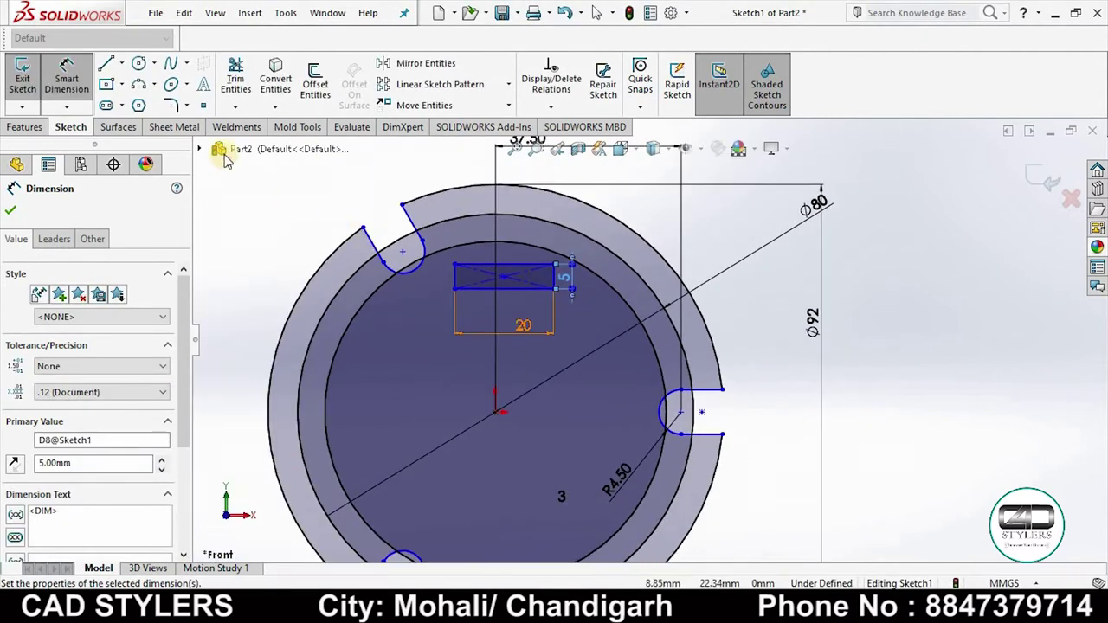
{"action": "left_click", "coordinate": [122, 63]}
Draw a vertical centerline upward from the origin
{"action": "left_click", "coordinate": [130, 102]}
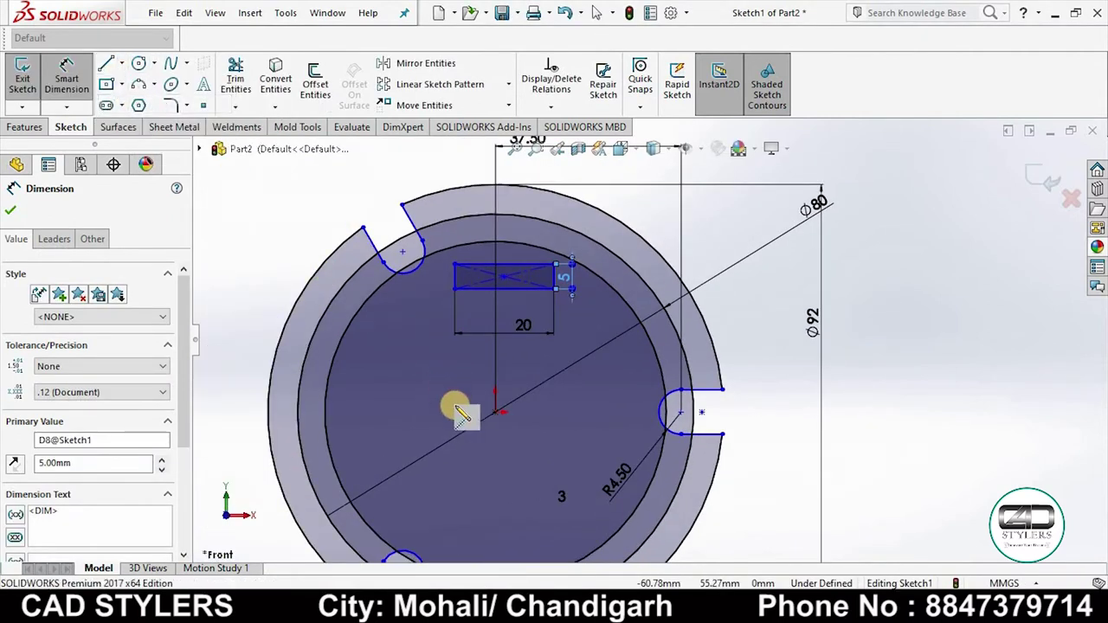
{"action": "left_click", "coordinate": [495, 413]}
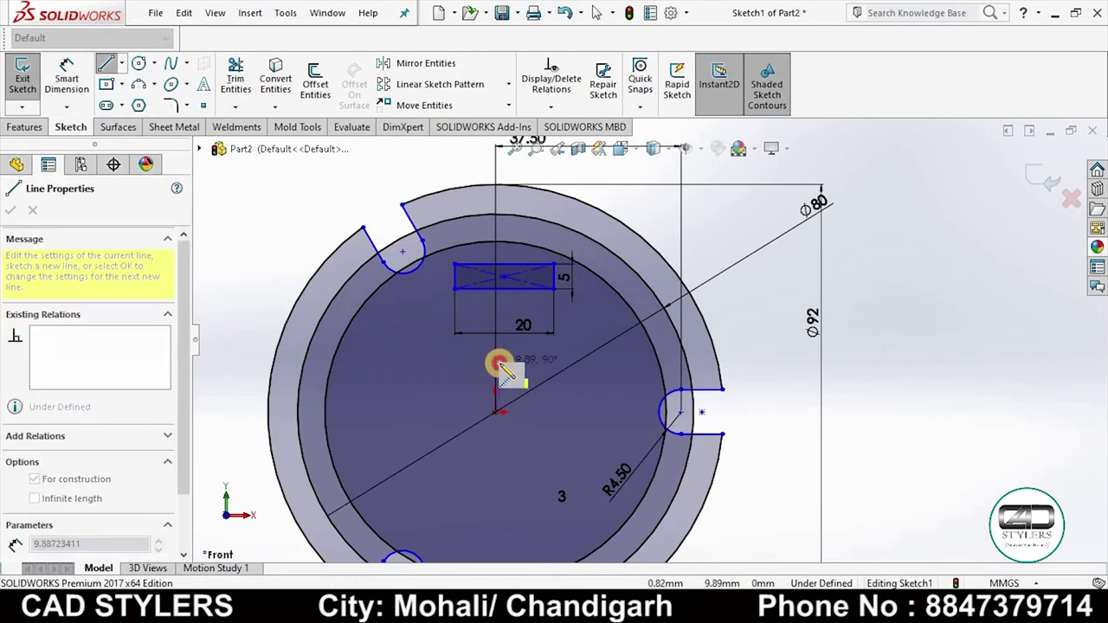
{"action": "left_click", "coordinate": [495, 364]}
{"action": "right_click", "coordinate": [571, 375]}
{"action": "left_click", "coordinate": [544, 374]}
{"action": "scroll", "coordinate": [511, 387], "scroll_direction": "down", "scroll_amount": 2}
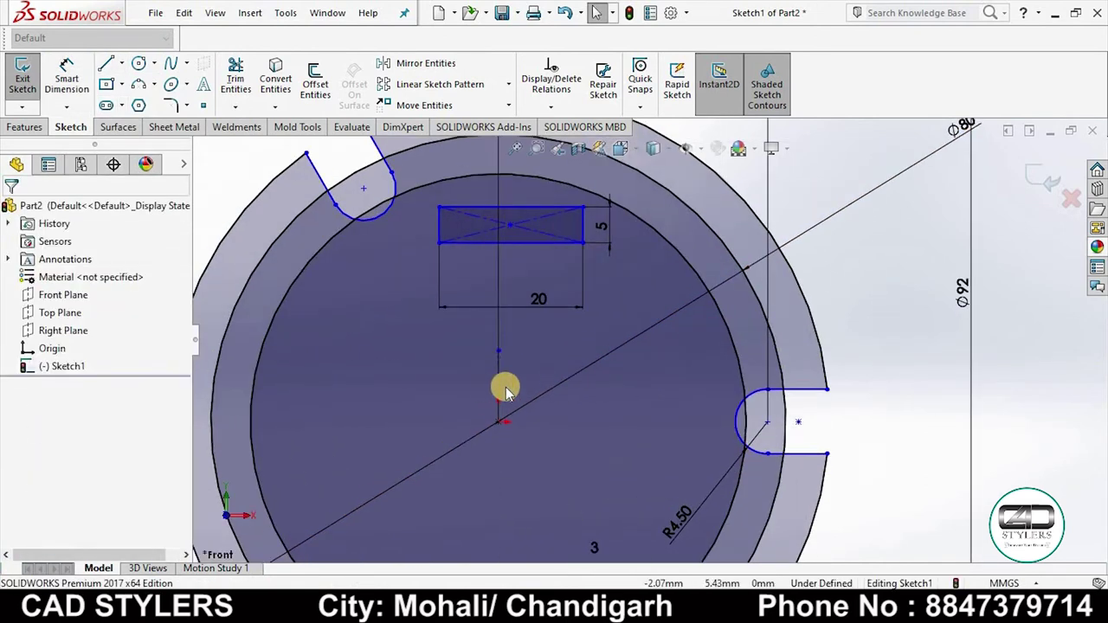
{"action": "scroll", "coordinate": [504, 391], "scroll_direction": "up", "scroll_amount": 2}
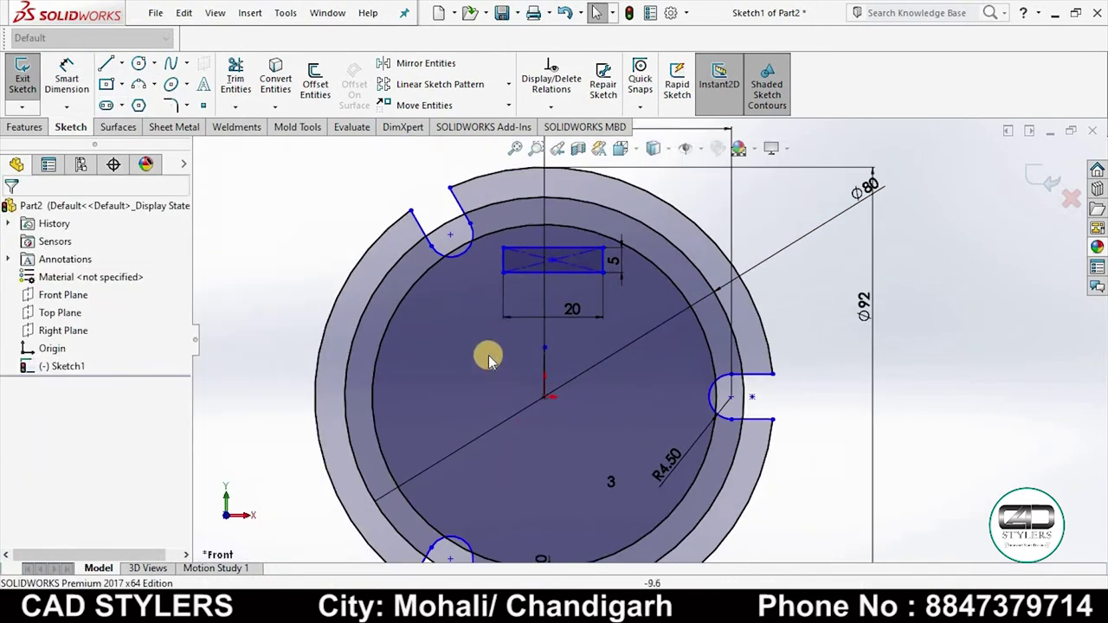
Make the rectangle's left and right edges symmetric about the centerline
{"action": "left_click", "coordinate": [502, 261]}
{"action": "scroll", "coordinate": [603, 277], "scroll_direction": "down", "scroll_amount": 2}
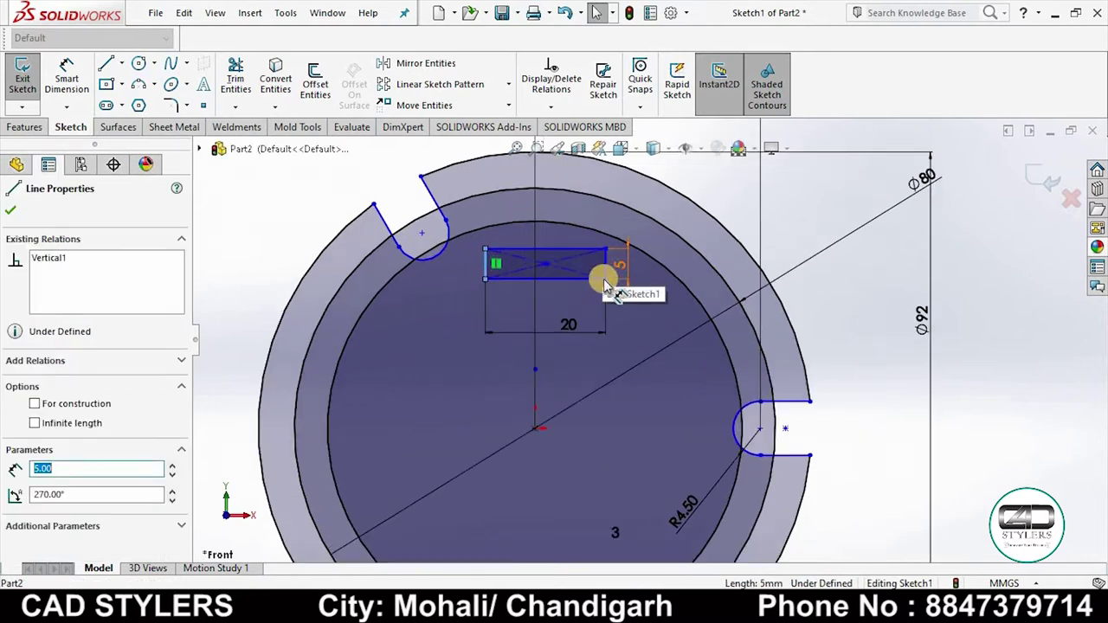
{"action": "left_click", "coordinate": [609, 270], "text": "ctrl"}
{"action": "scroll", "coordinate": [559, 403], "scroll_direction": "up", "scroll_amount": 2}
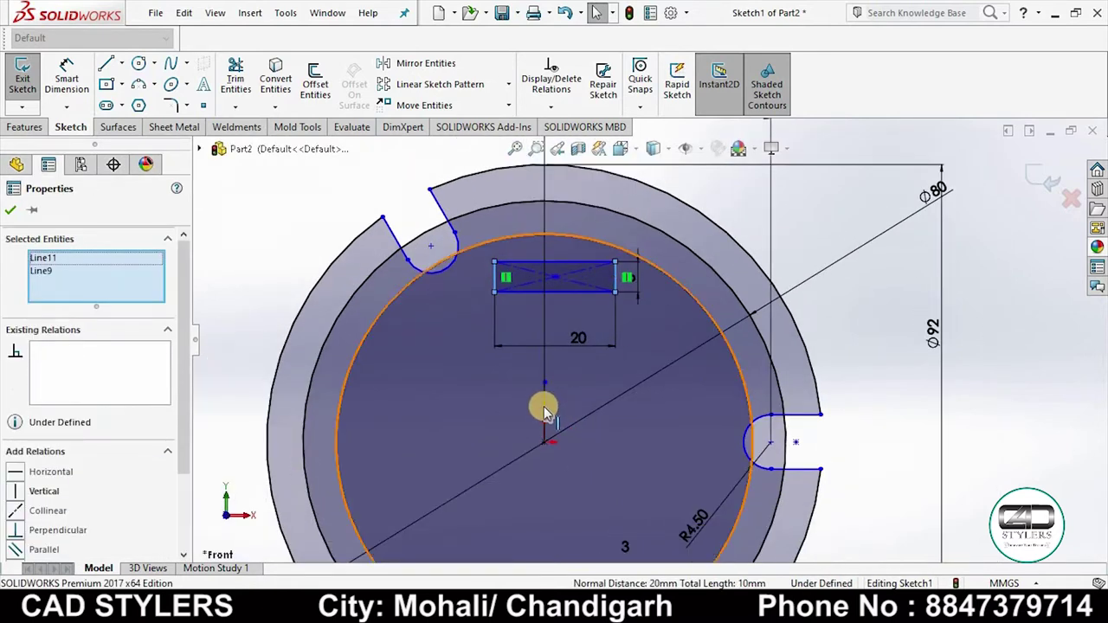
{"action": "left_click", "coordinate": [544, 407], "text": "ctrl"}
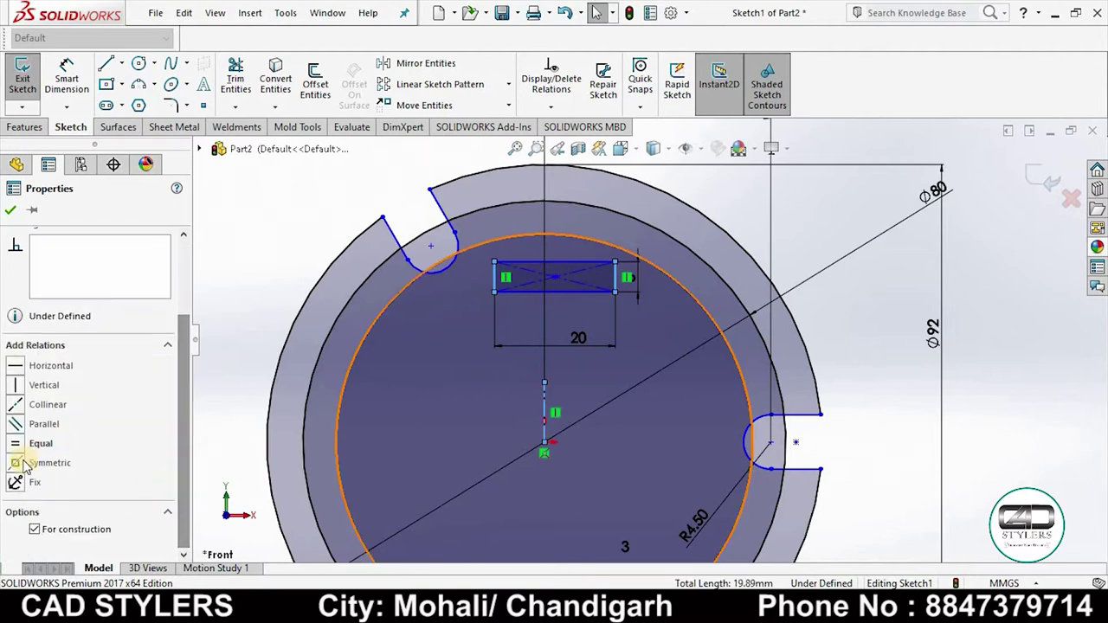
{"action": "left_click", "coordinate": [49, 462]}
{"action": "left_click", "coordinate": [253, 316]}
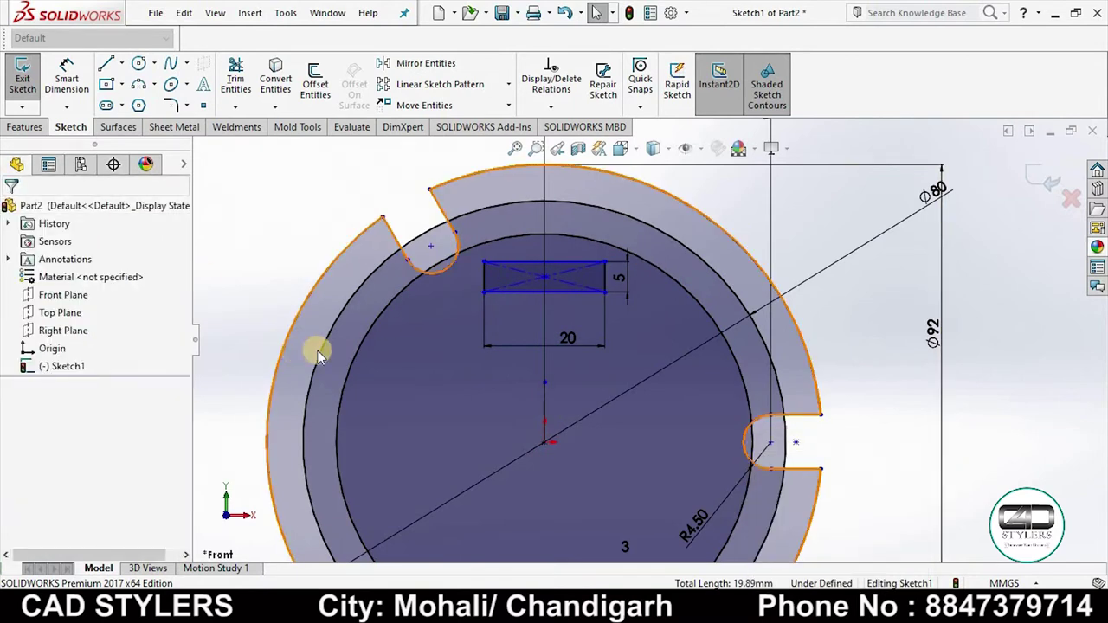
Make the rectangle's top edge tangent to the inner circle
{"action": "left_click", "coordinate": [555, 261]}
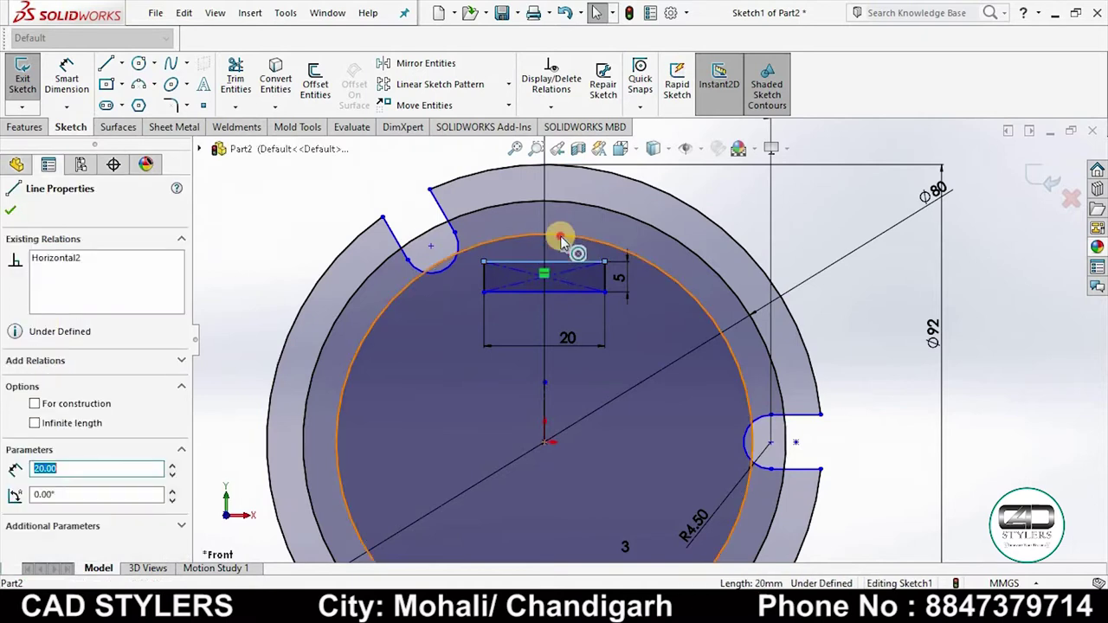
{"action": "left_click", "coordinate": [563, 237], "text": "ctrl"}
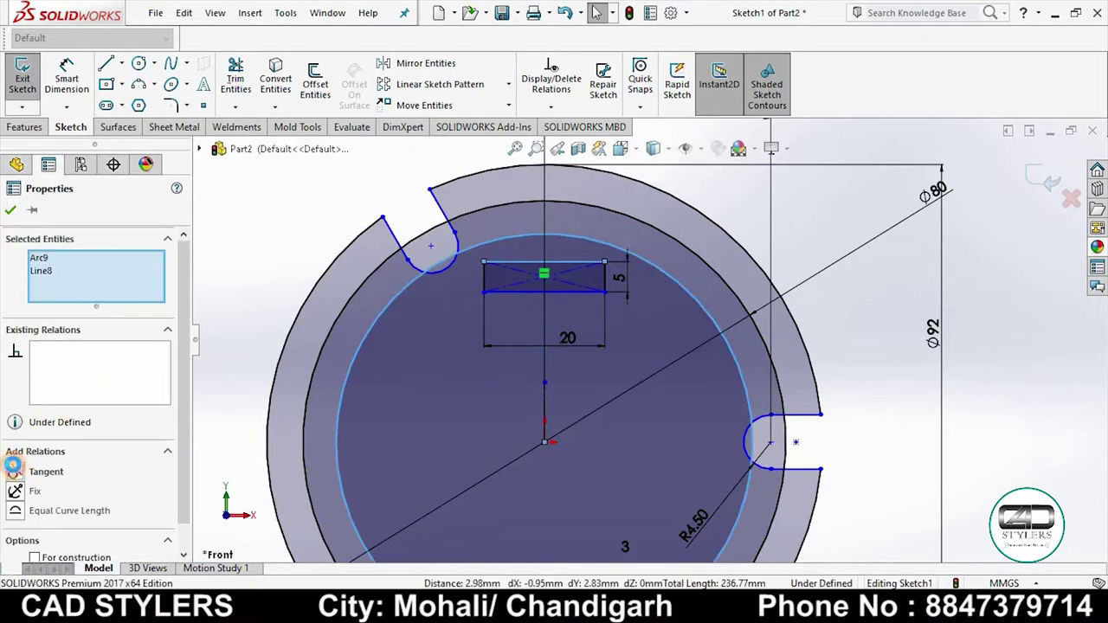
{"action": "left_click", "coordinate": [15, 470]}
{"action": "left_click", "coordinate": [11, 211]}
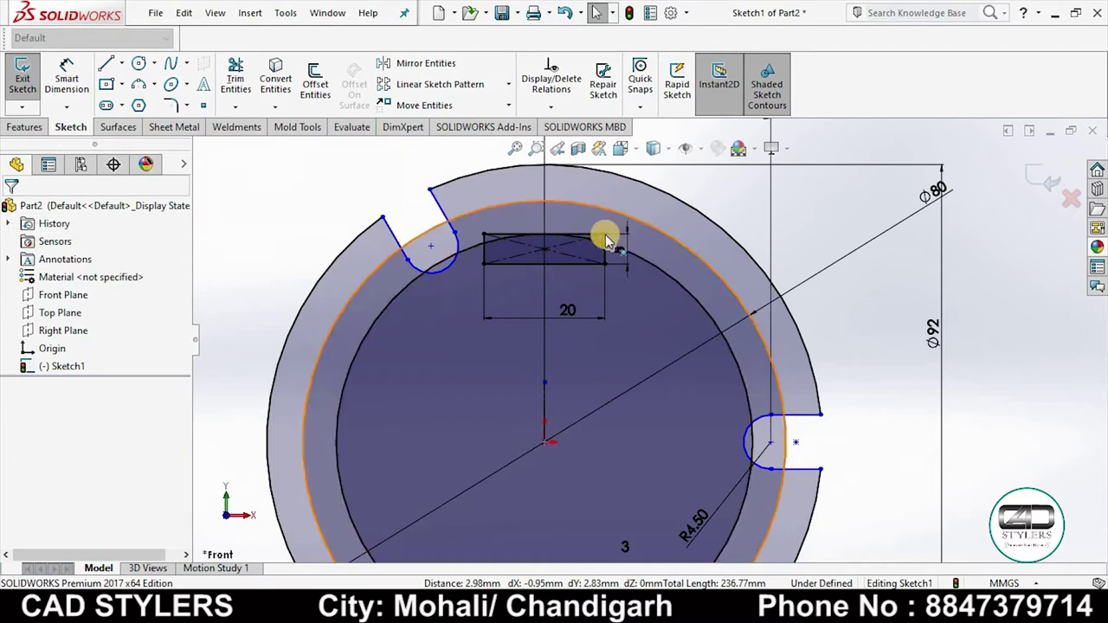
{"action": "scroll", "coordinate": [603, 238], "scroll_direction": "down", "scroll_amount": 2}
{"action": "scroll", "coordinate": [554, 296], "scroll_direction": "up", "scroll_amount": 3}
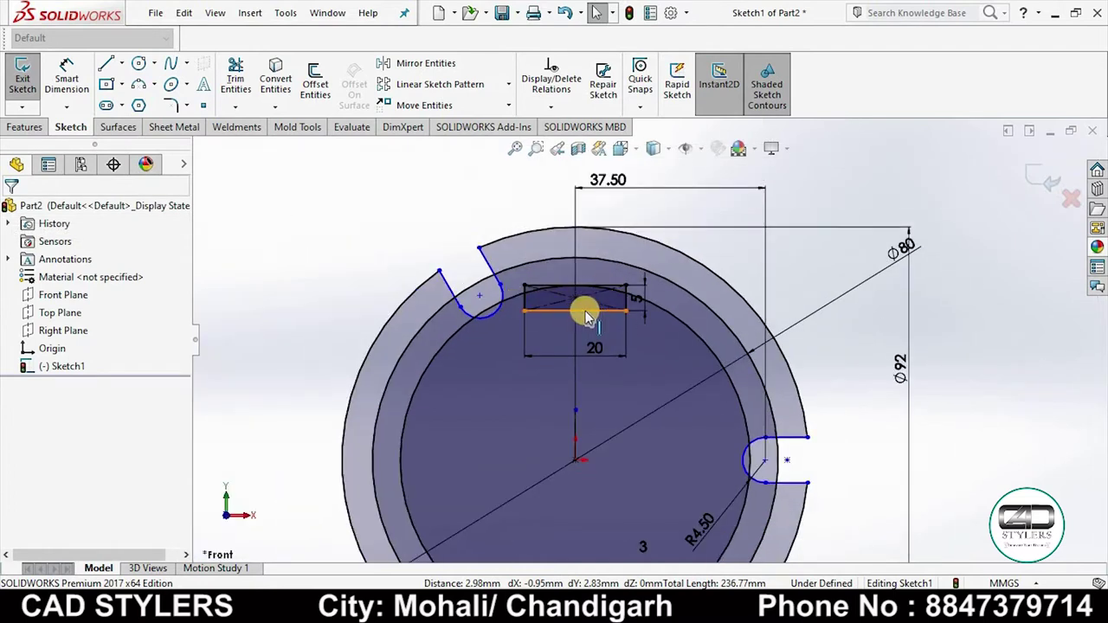
Convert the 69 mm and 80 mm circles to construction geometry and zoom to fit
{"action": "left_click", "coordinate": [674, 320]}
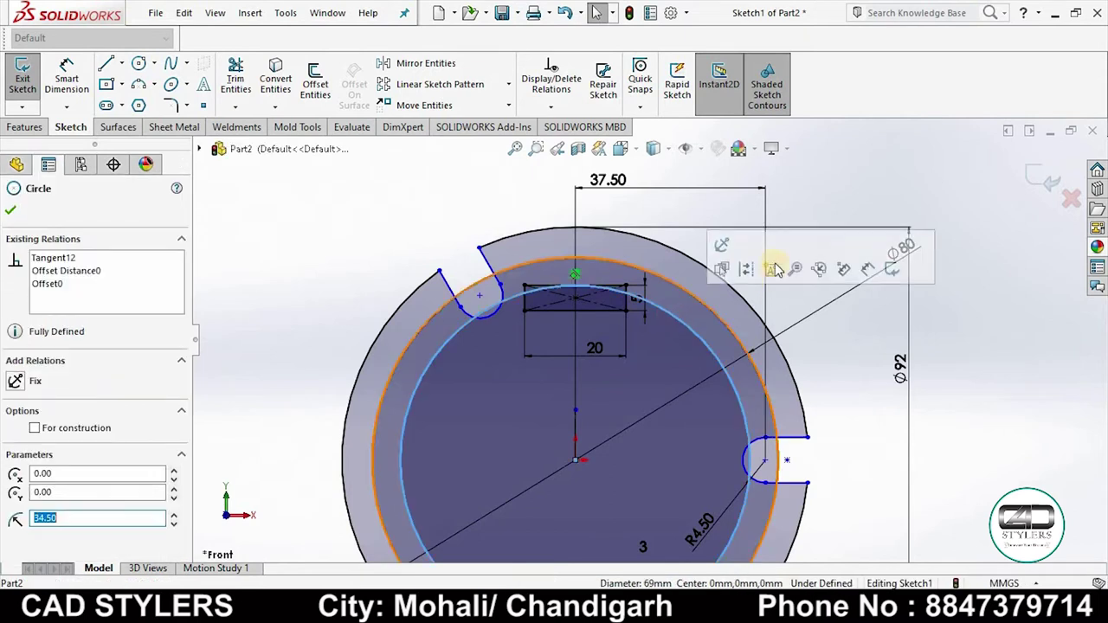
{"action": "left_click", "coordinate": [746, 270]}
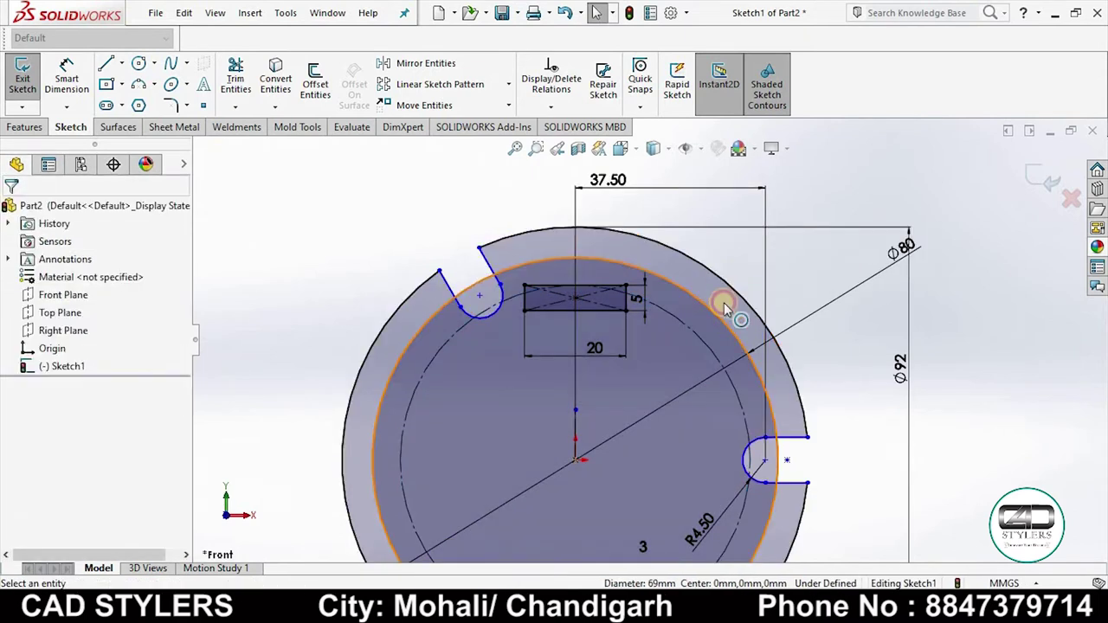
{"action": "left_click", "coordinate": [720, 308]}
{"action": "left_click", "coordinate": [782, 266]}
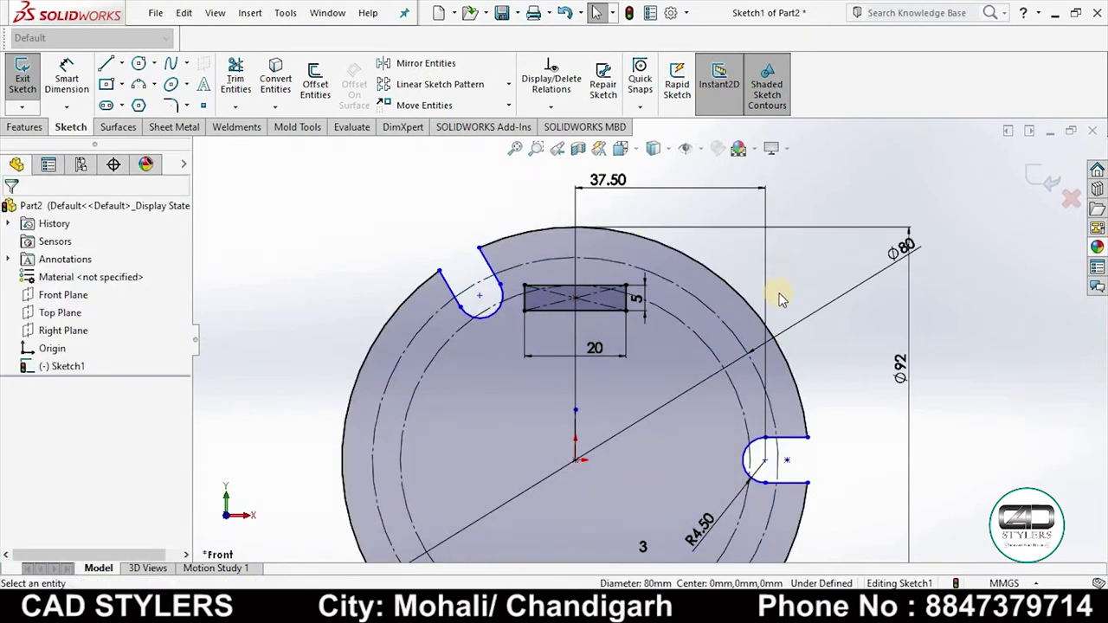
{"action": "key", "text": "f"}
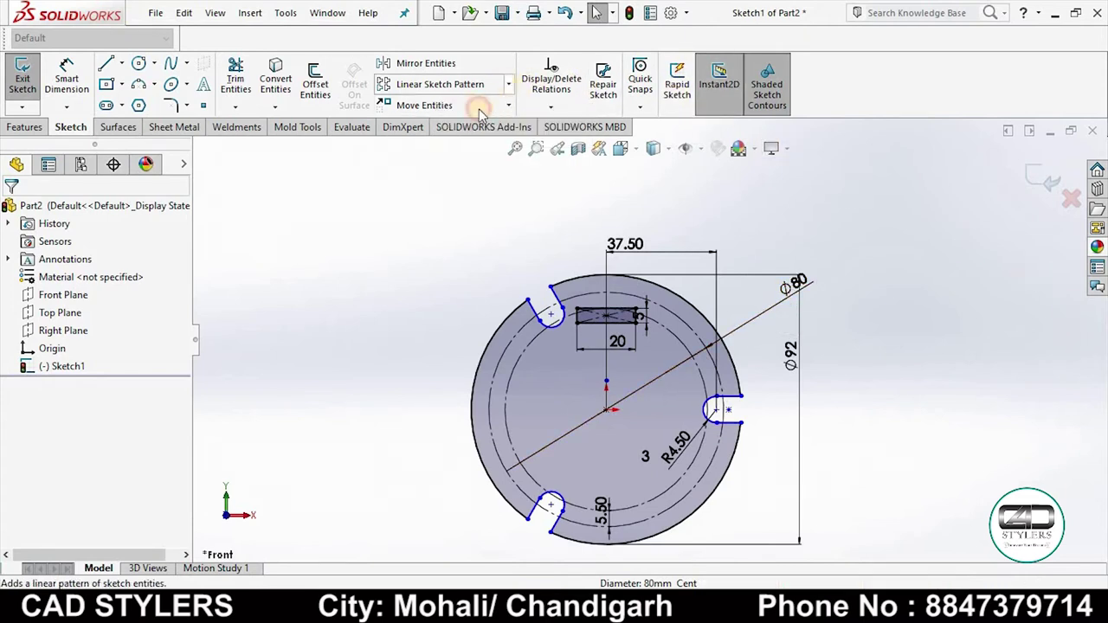
{"action": "left_click", "coordinate": [508, 84]}
Circular-pattern the rectangle's lines into 6 equal instances over 360°, then exit Sketch1
{"action": "left_click", "coordinate": [437, 127]}
{"action": "scroll", "coordinate": [632, 320], "scroll_direction": "down", "scroll_amount": 4}
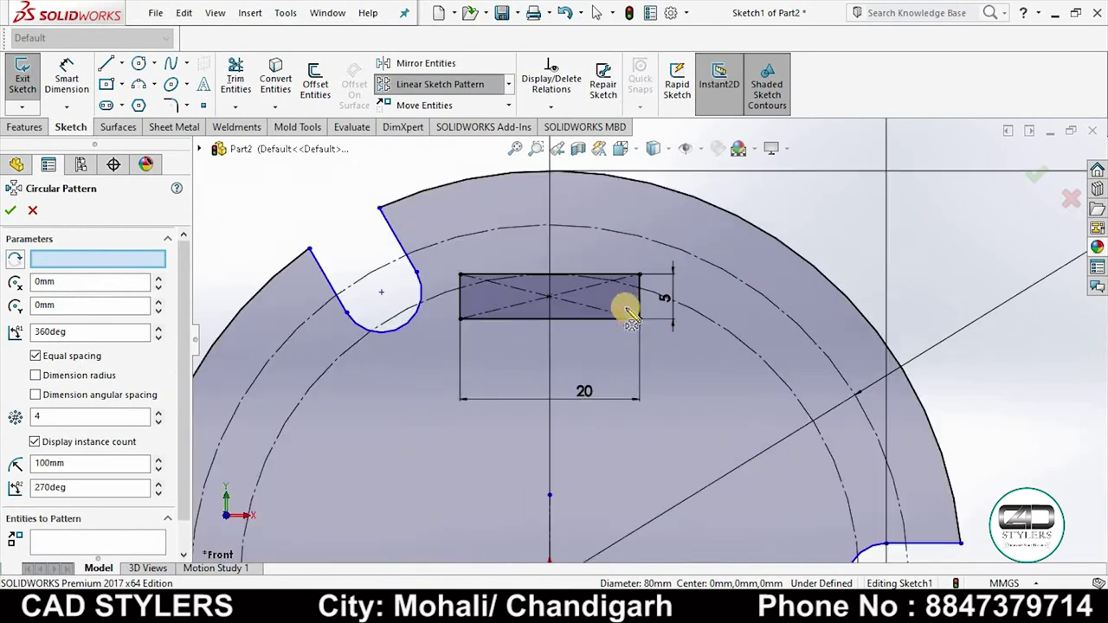
{"action": "left_click", "coordinate": [626, 303]}
{"action": "scroll", "coordinate": [630, 329], "scroll_direction": "up", "scroll_amount": 2}
{"action": "scroll", "coordinate": [630, 333], "scroll_direction": "up", "scroll_amount": 2}
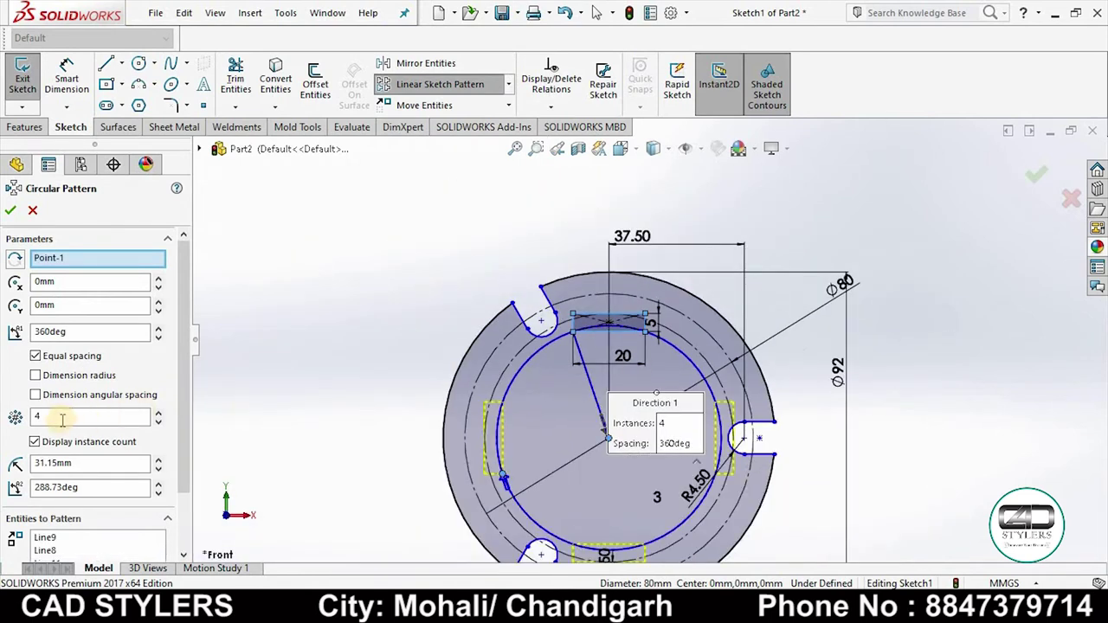
{"action": "double_click", "coordinate": [52, 418]}
{"action": "type", "text": "6"}
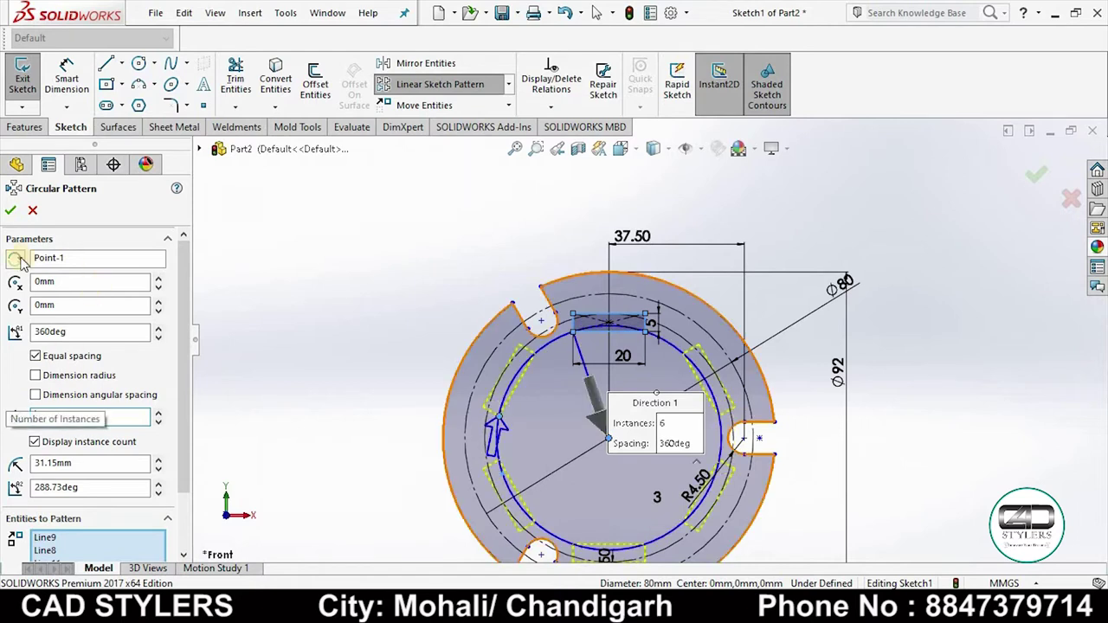
{"action": "left_click", "coordinate": [10, 210]}
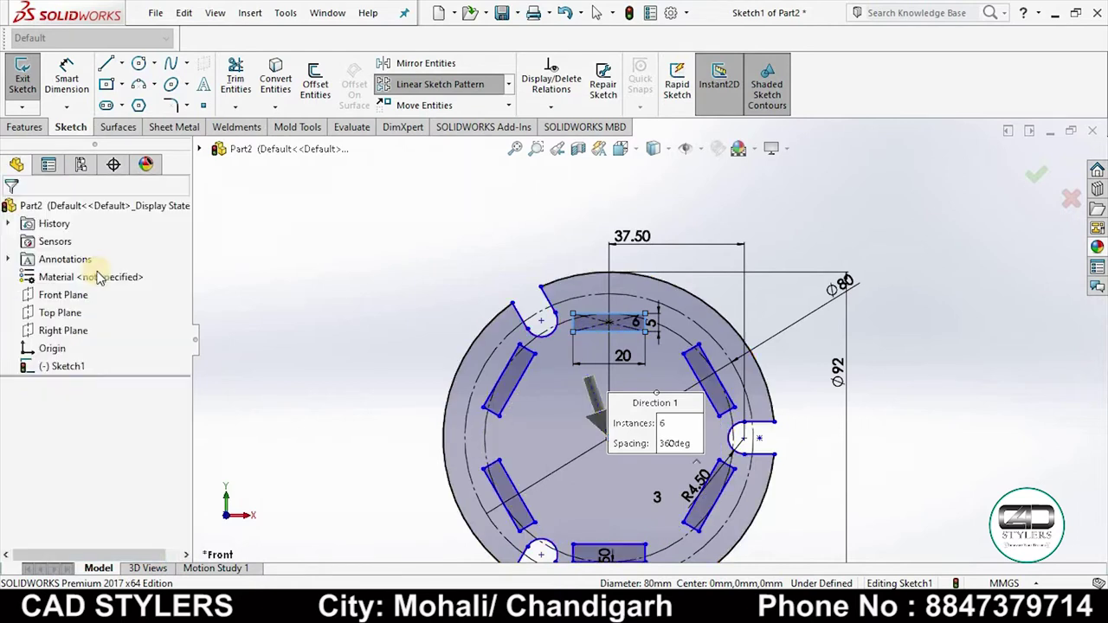
{"action": "left_click", "coordinate": [1035, 177]}
Switch to isometric view and start an Extruded Boss/Base from Sketch1
{"action": "scroll", "coordinate": [919, 464], "scroll_direction": "up", "scroll_amount": 3}
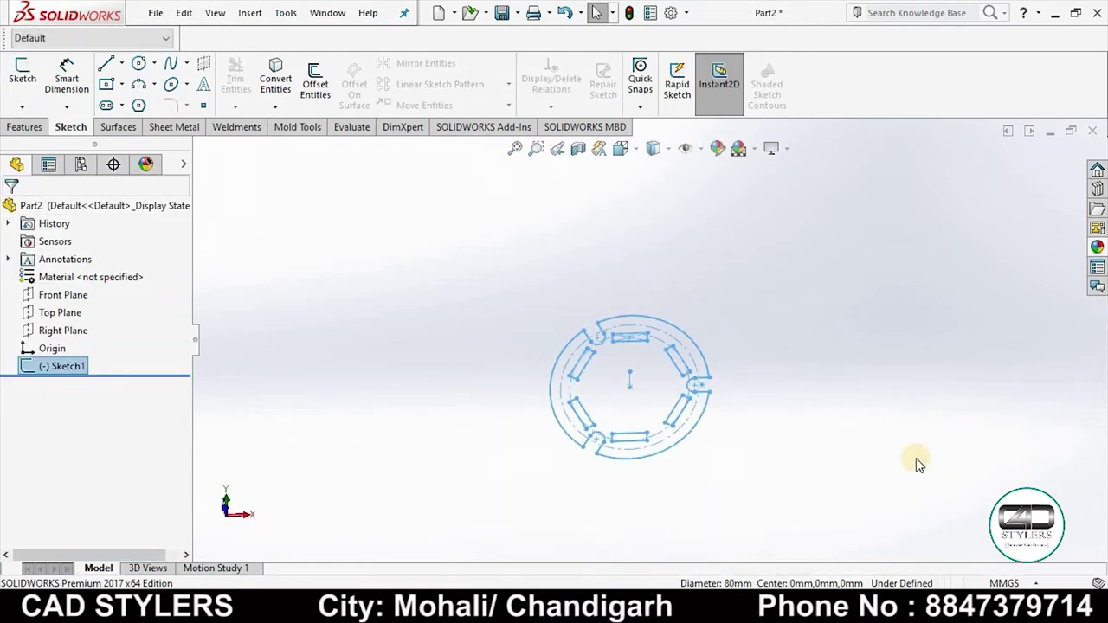
{"action": "key", "text": "ctrl+6"}
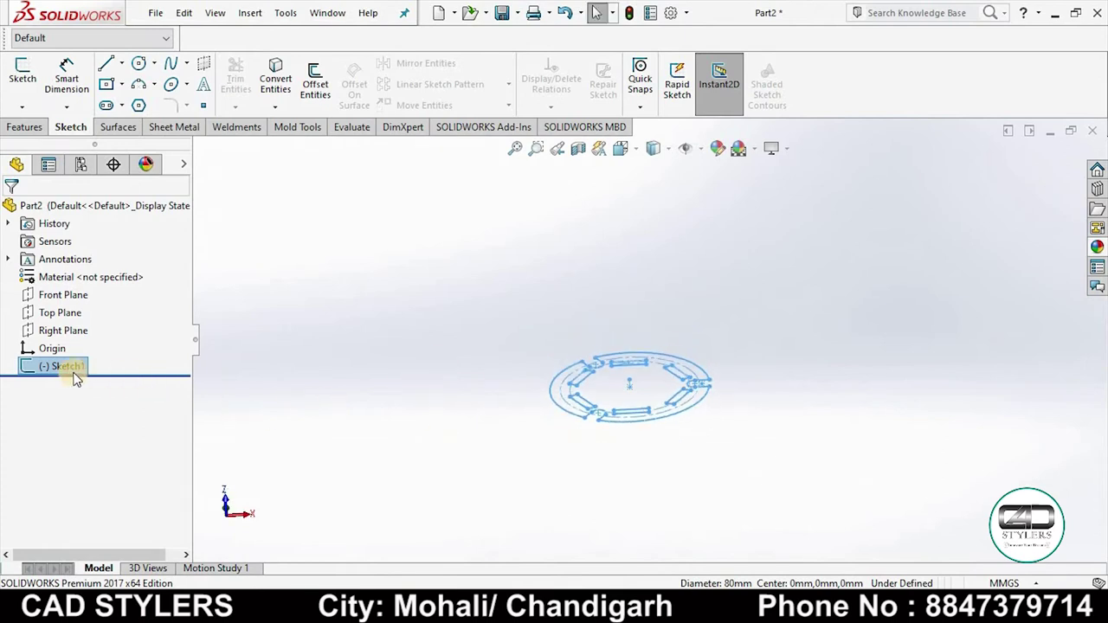
{"action": "left_click", "coordinate": [74, 367]}
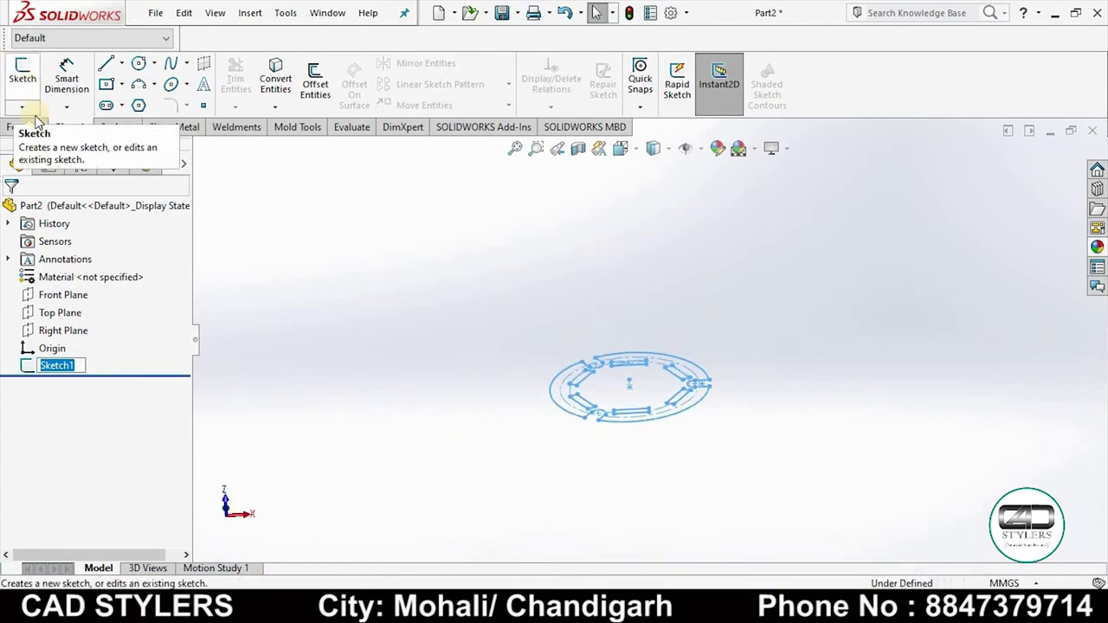
{"action": "left_click", "coordinate": [69, 366]}
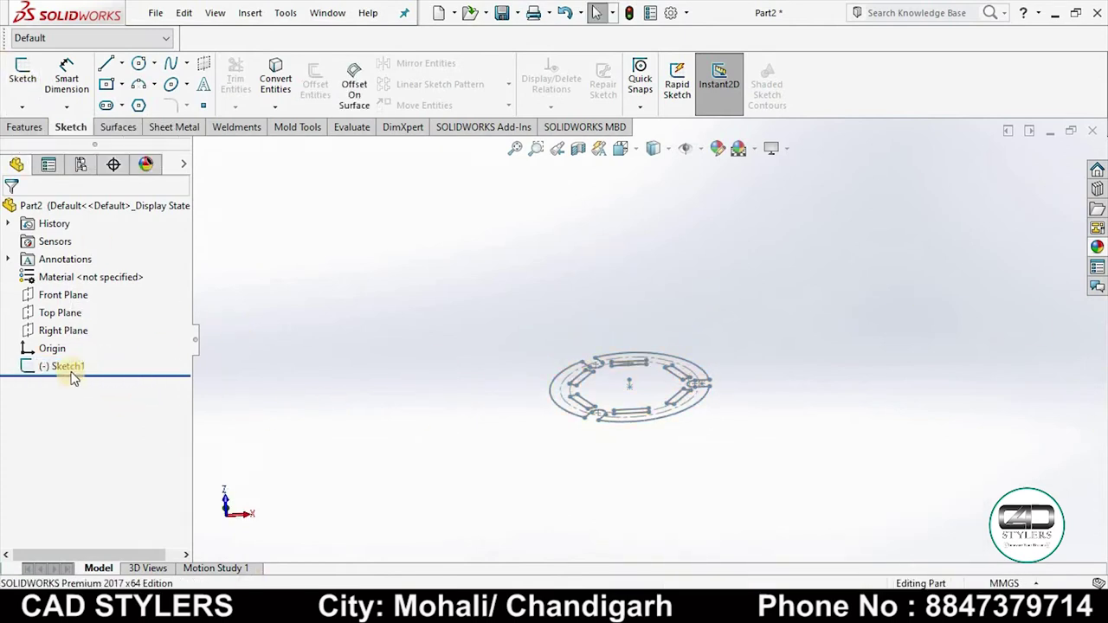
{"action": "left_click", "coordinate": [26, 100]}
{"action": "left_click", "coordinate": [24, 126]}
{"action": "left_click", "coordinate": [29, 78]}
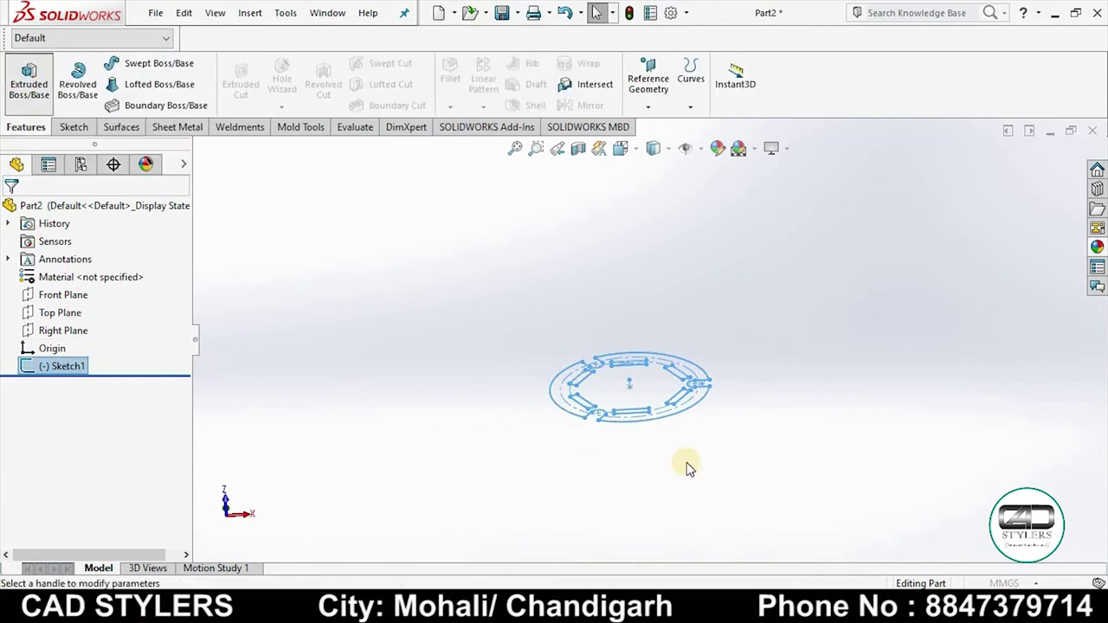
Limit the extrusion to the outer notched contour at Blind 10 mm, checking the reference drawing
{"action": "left_click", "coordinate": [59, 491]}
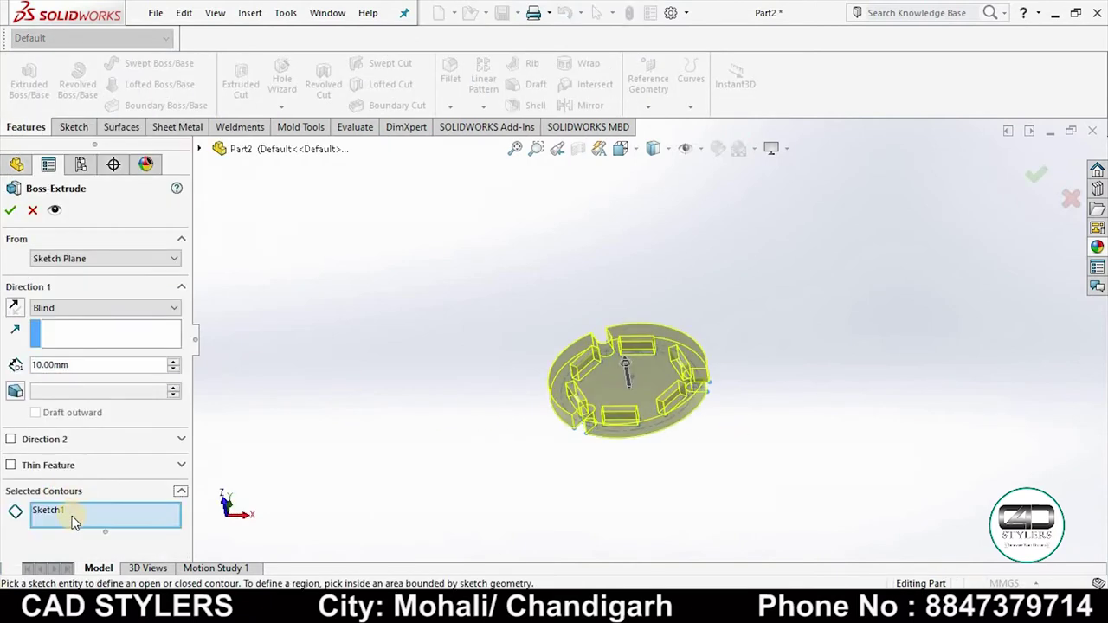
{"action": "right_click", "coordinate": [178, 520]}
{"action": "left_click", "coordinate": [161, 526]}
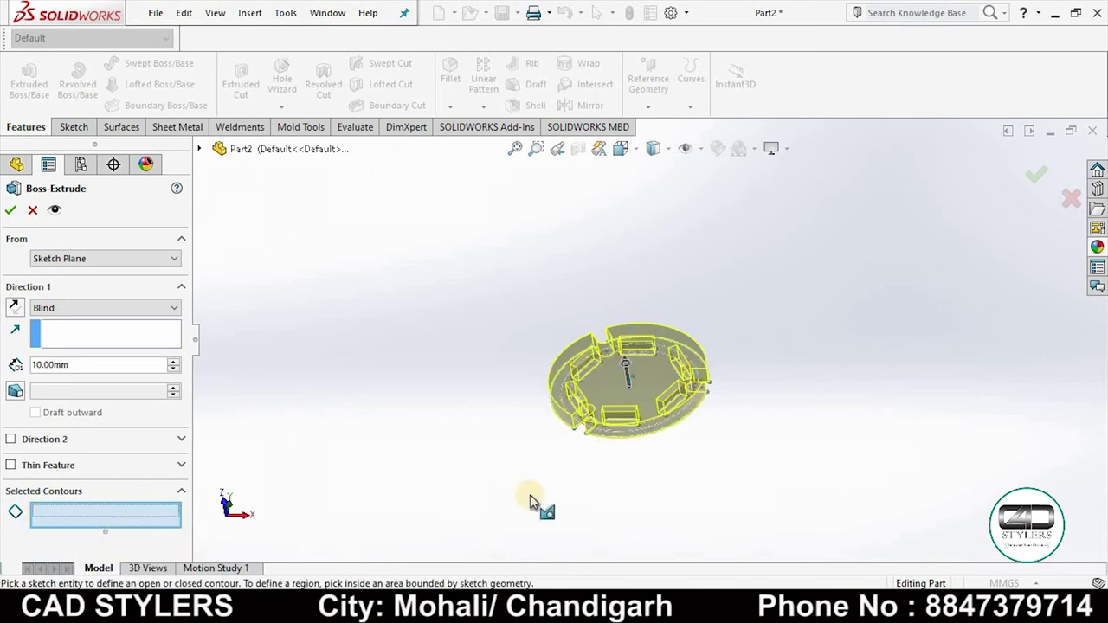
{"action": "left_click", "coordinate": [668, 435]}
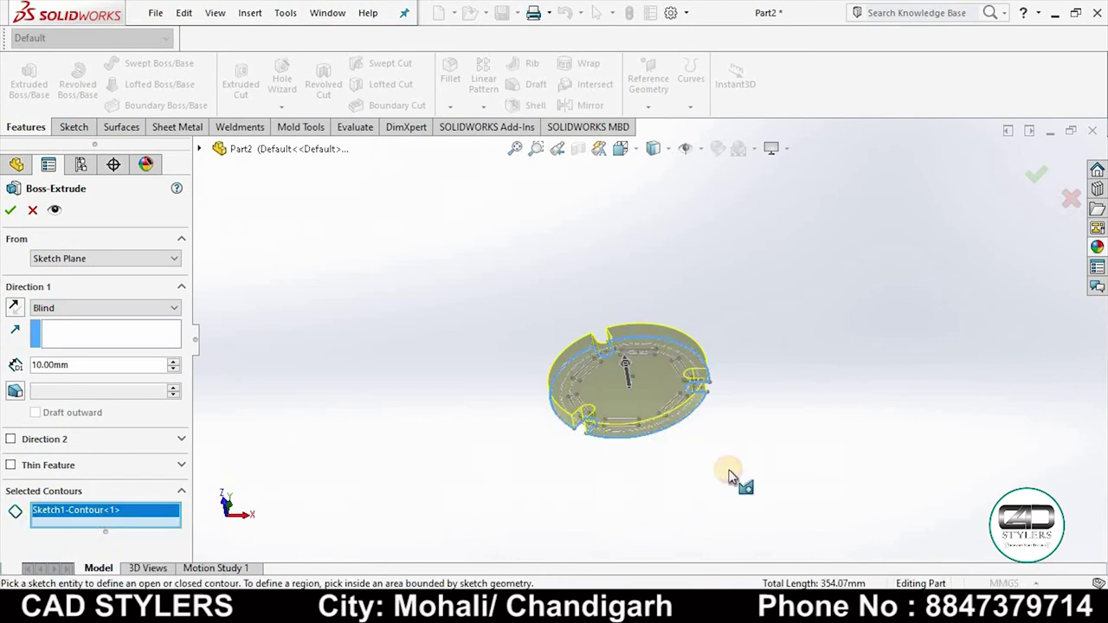
{"action": "middle_click_drag", "start_coordinate": [732, 470], "coordinate": [745, 445]}
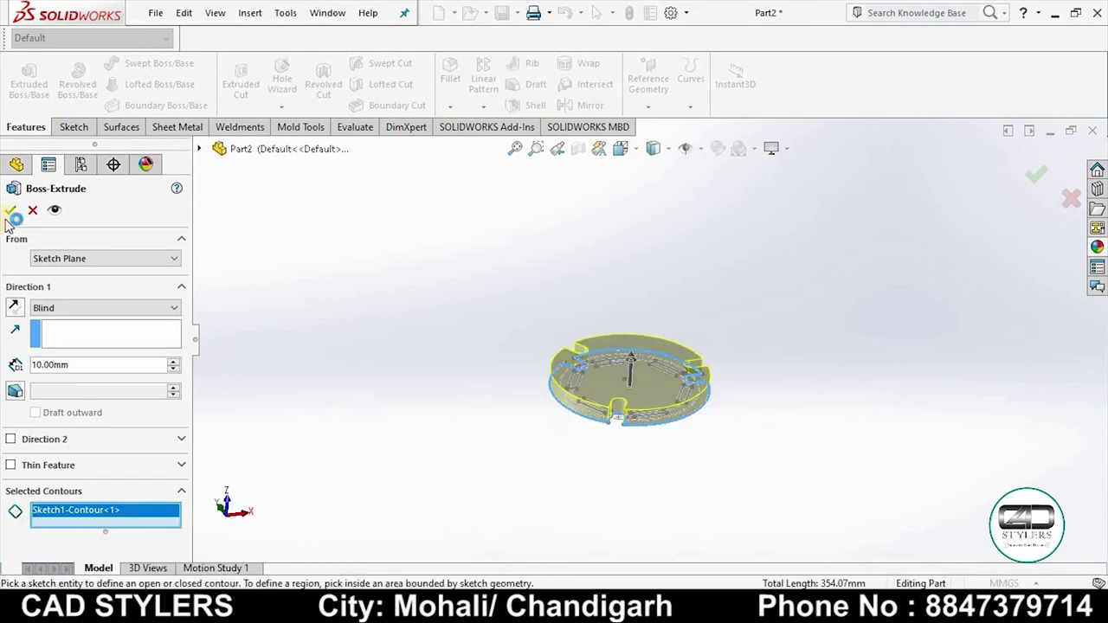
{"action": "left_click", "coordinate": [835, 519]}
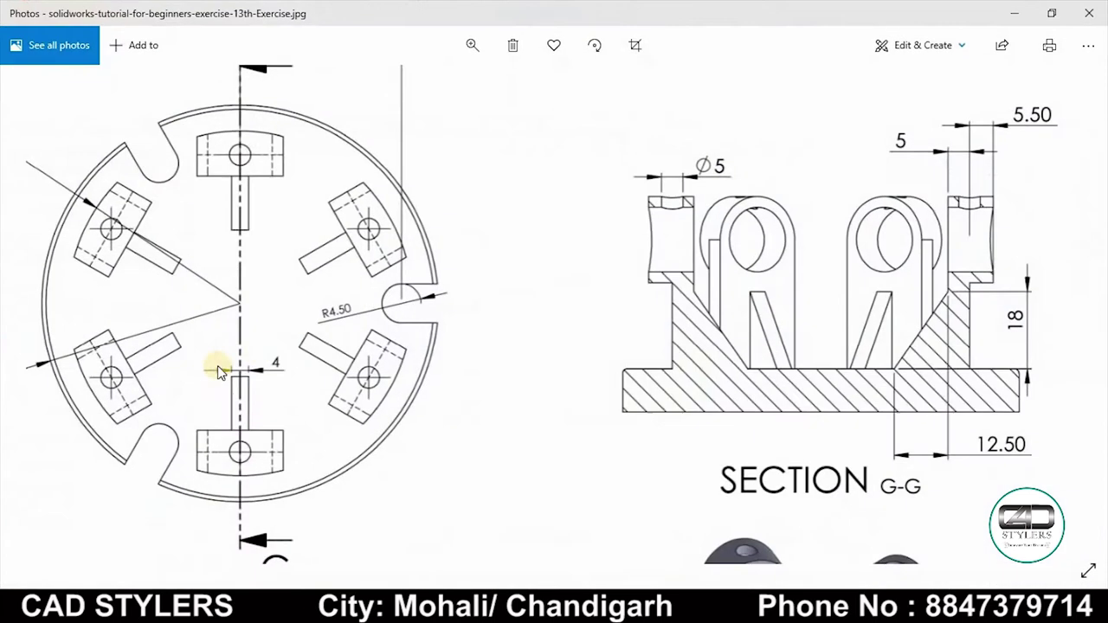
{"action": "scroll", "coordinate": [321, 485], "scroll_direction": "down", "scroll_amount": 3, "text": "ctrl"}
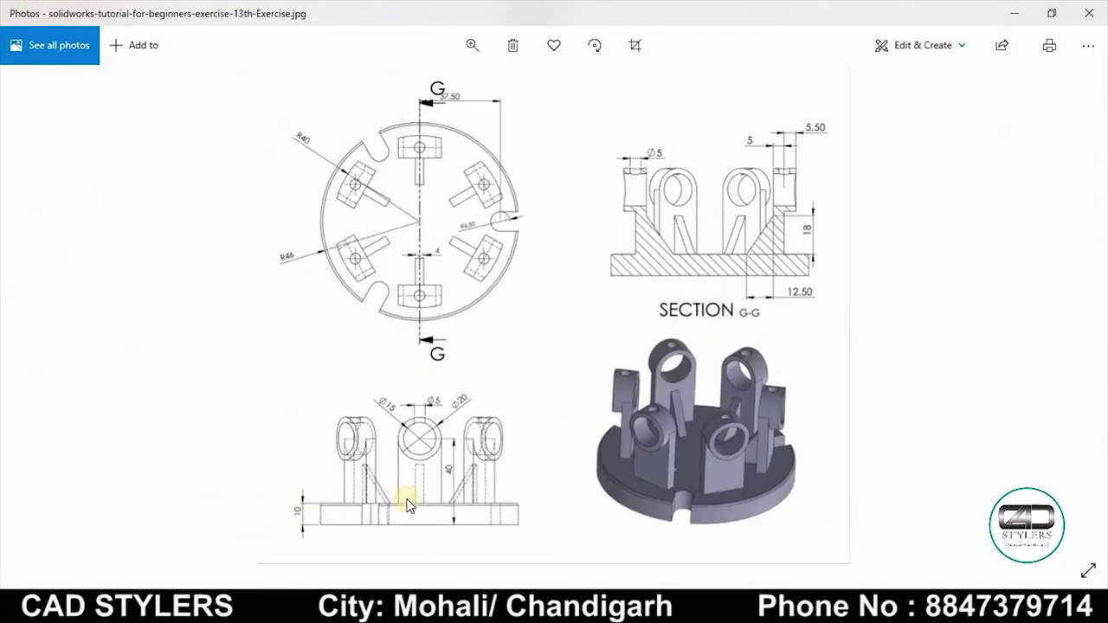
{"action": "left_click", "coordinate": [890, 537]}
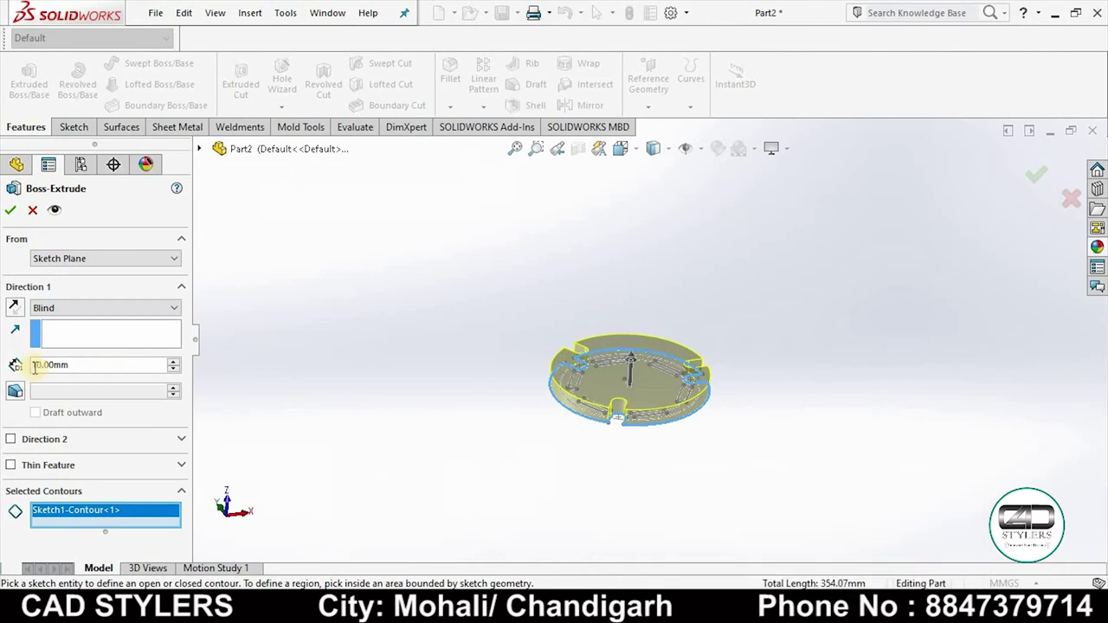
Accept the 10 mm base extrusion and start a new extrusion from Sketch1 with contours cleared
{"action": "left_click", "coordinate": [11, 211]}
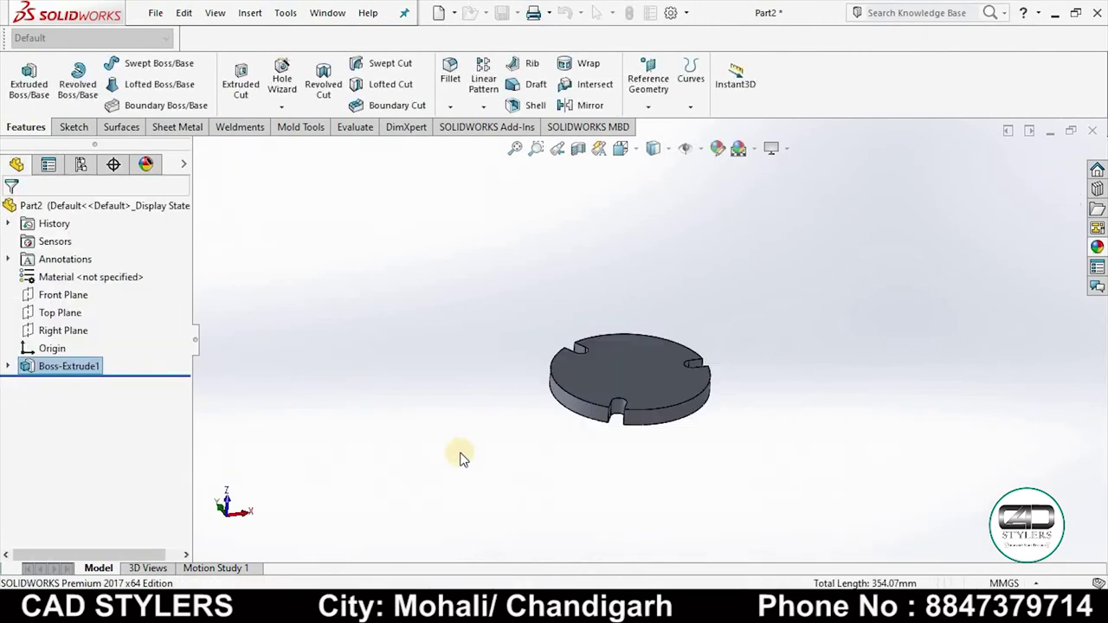
{"action": "left_click", "coordinate": [9, 366]}
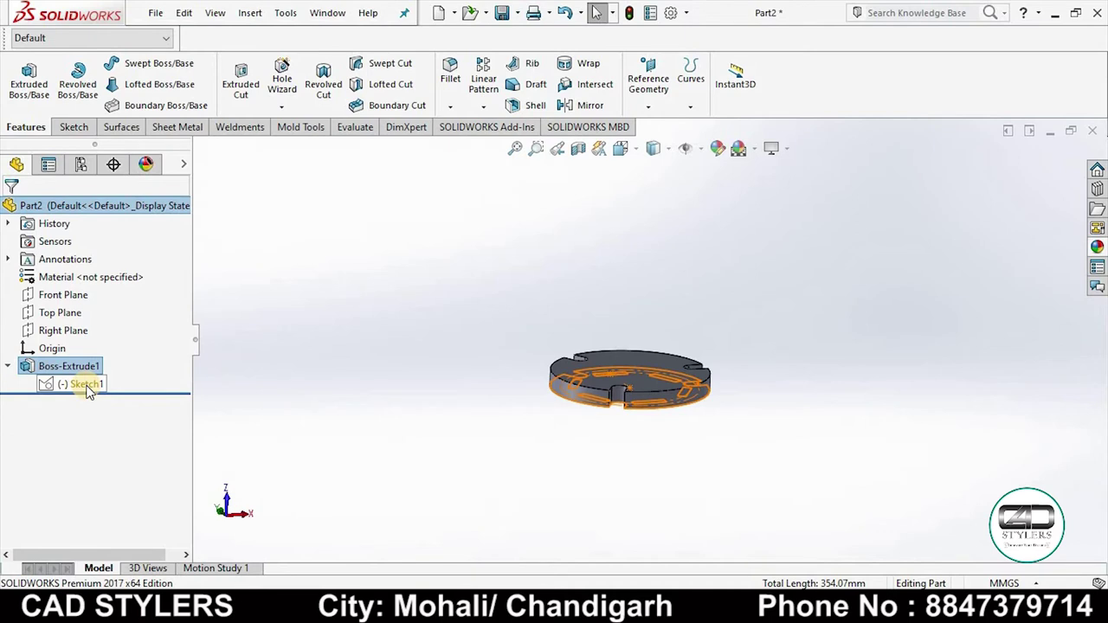
{"action": "left_click", "coordinate": [86, 386]}
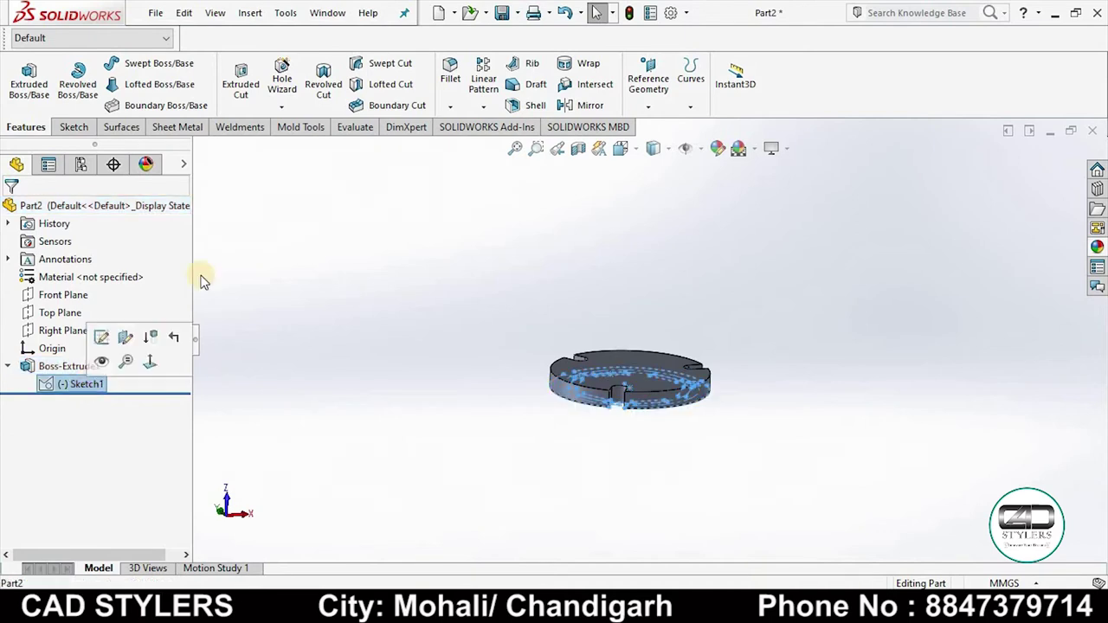
{"action": "left_click", "coordinate": [30, 87]}
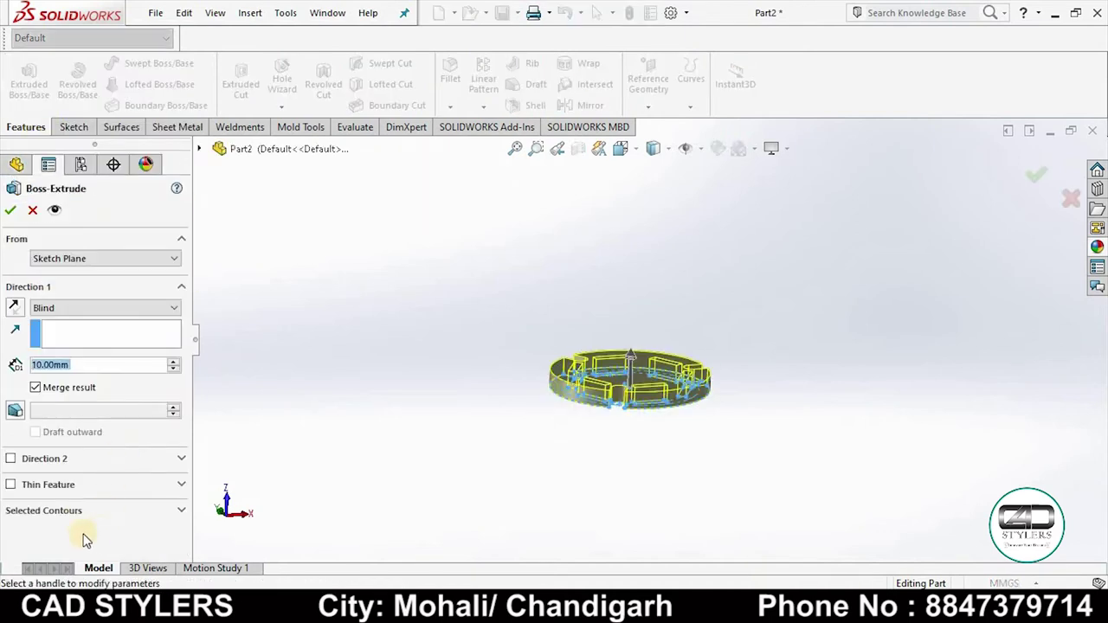
{"action": "left_click", "coordinate": [76, 515]}
{"action": "right_click", "coordinate": [153, 536]}
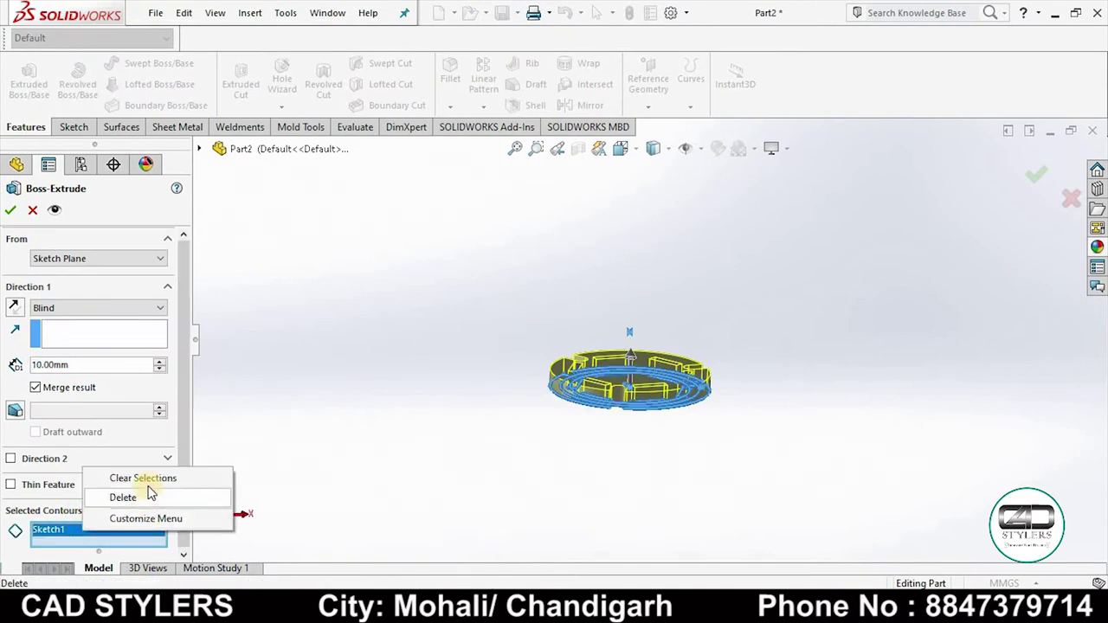
{"action": "left_click", "coordinate": [143, 478]}
Select the six rectangular regions as contours, previewing at 10 mm, and check the reference drawing
{"action": "mouse_move", "coordinate": [422, 336]}
{"action": "middle_mouse_down"}
{"action": "mouse_move", "coordinate": [765, 376]}
{"action": "mouse_move", "coordinate": [624, 424]}
{"action": "mouse_move", "coordinate": [626, 354]}
{"action": "middle_mouse_up"}
{"action": "scroll", "coordinate": [626, 354], "scroll_direction": "down", "scroll_amount": 3}
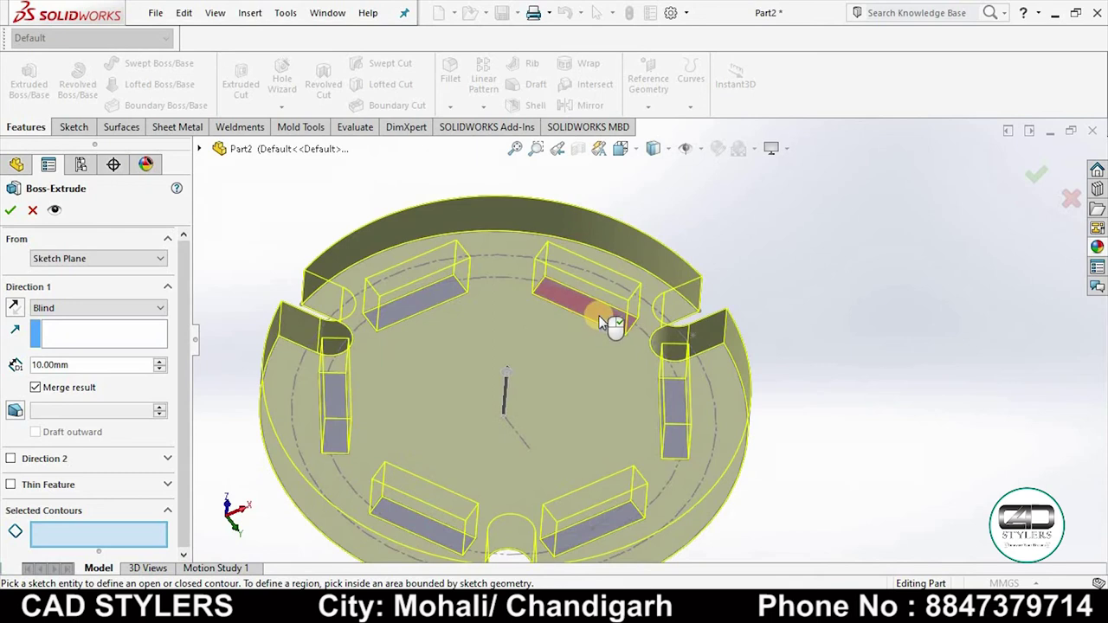
{"action": "left_click", "coordinate": [608, 322]}
{"action": "left_click", "coordinate": [653, 462]}
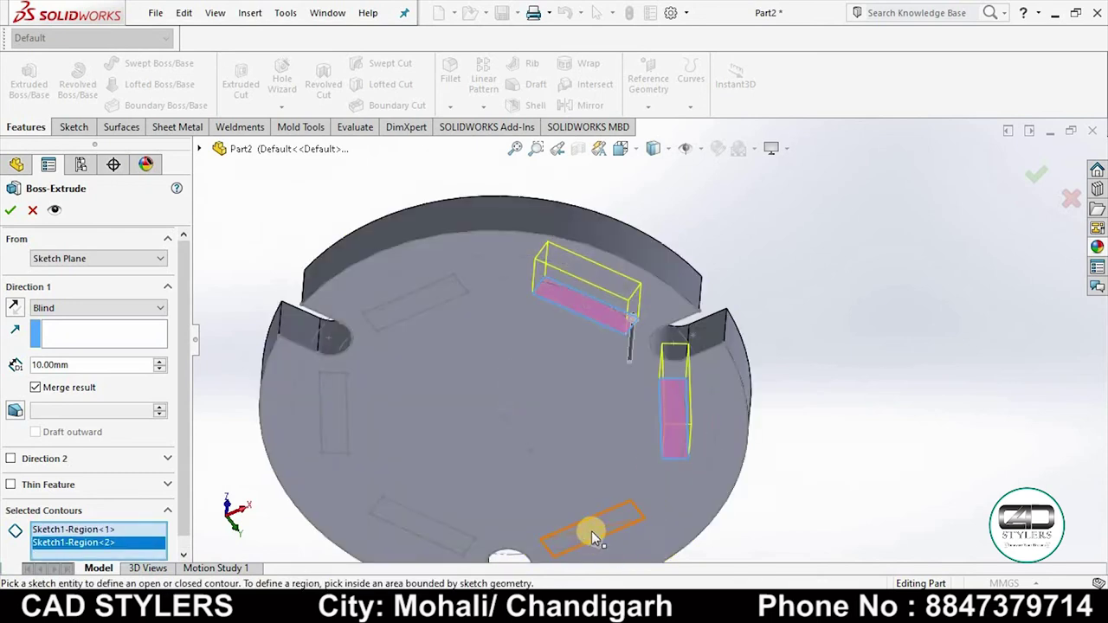
{"action": "left_click", "coordinate": [622, 518]}
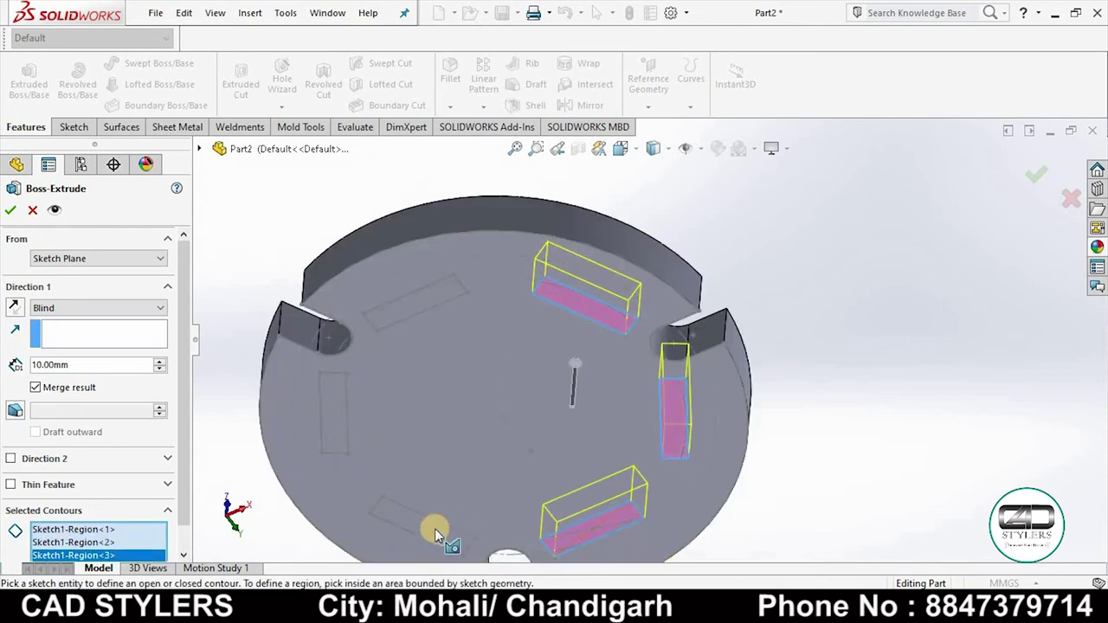
{"action": "left_click", "coordinate": [433, 526]}
{"action": "left_click", "coordinate": [335, 412]}
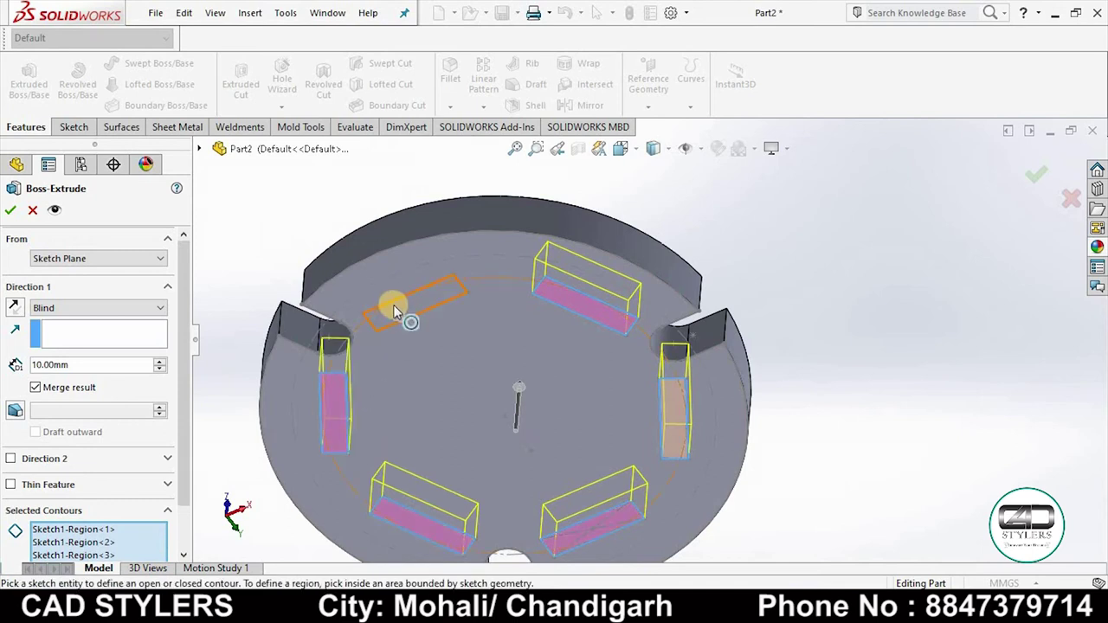
{"action": "left_click", "coordinate": [394, 312]}
{"action": "scroll", "coordinate": [396, 318], "scroll_direction": "up", "scroll_amount": 3}
{"action": "middle_click_drag", "start_coordinate": [396, 320], "coordinate": [470, 482]}
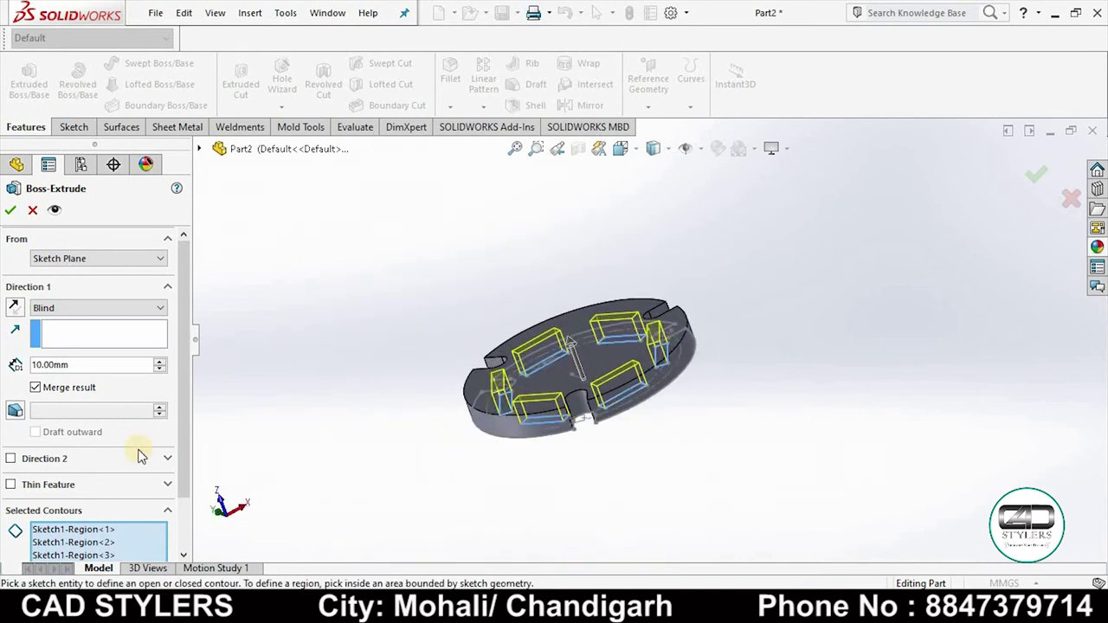
{"action": "left_click", "coordinate": [571, 610]}
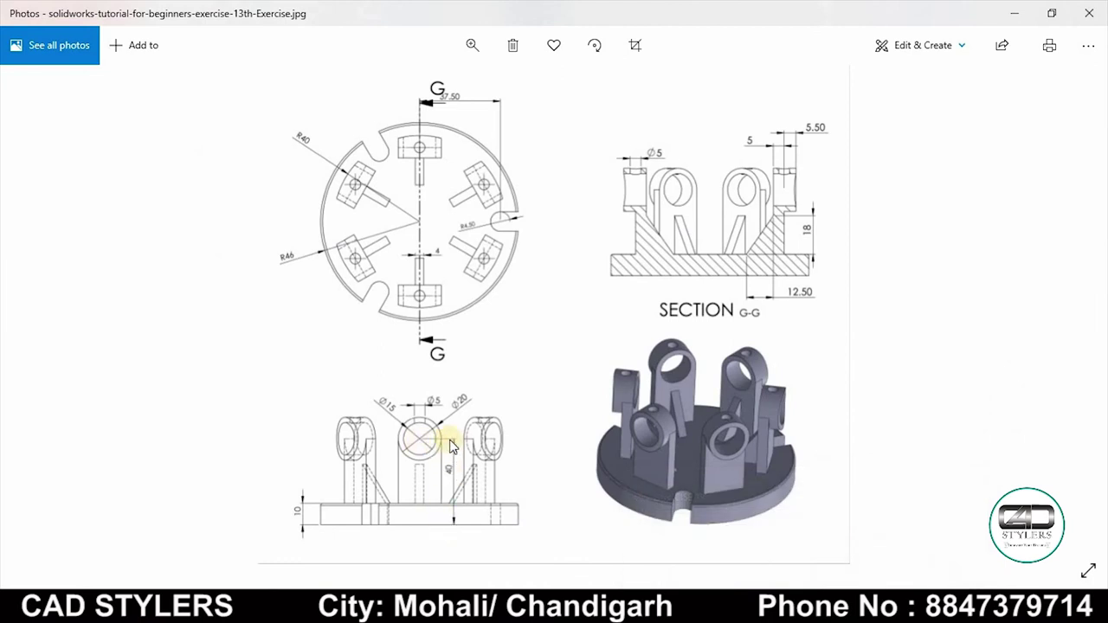
{"action": "left_click", "coordinate": [892, 541]}
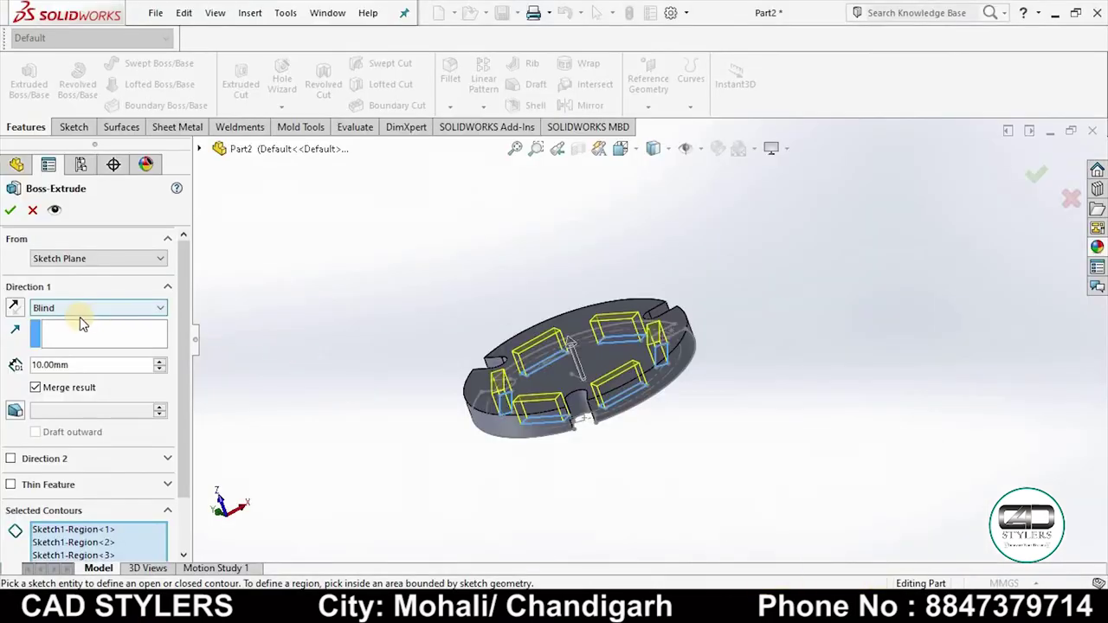
Set the block extrusion depth to 40 mm, create Boss-Extrude2, and rotate to inspect it
{"action": "left_click_drag", "start_coordinate": [69, 364], "coordinate": [4, 367]}
{"action": "type", "text": "4"}
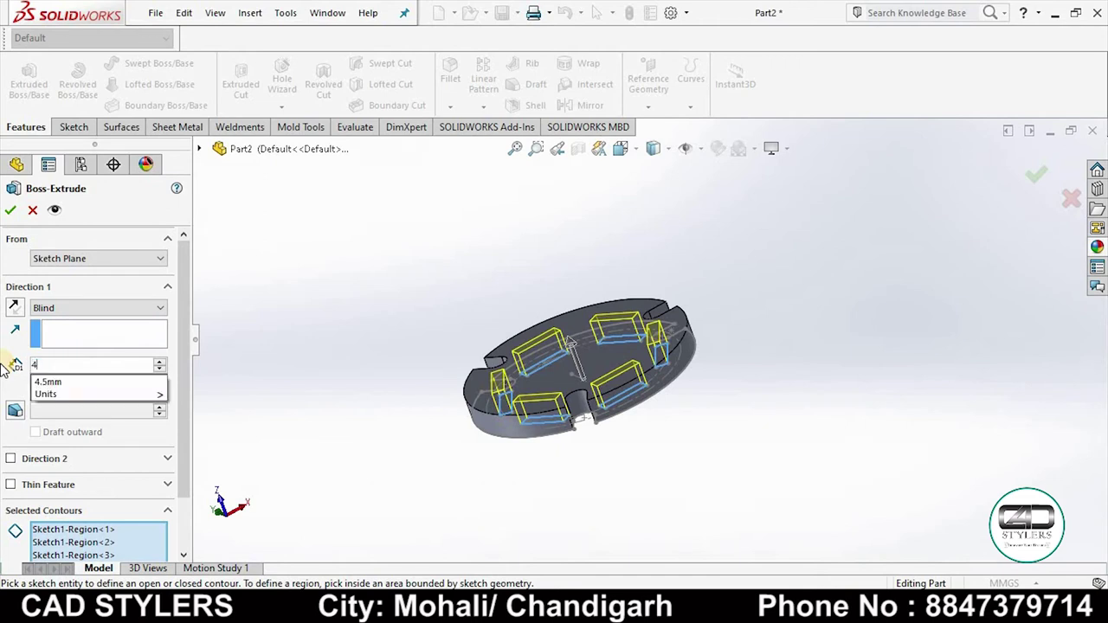
{"action": "type", "text": "0"}
{"action": "key", "text": "Return"}
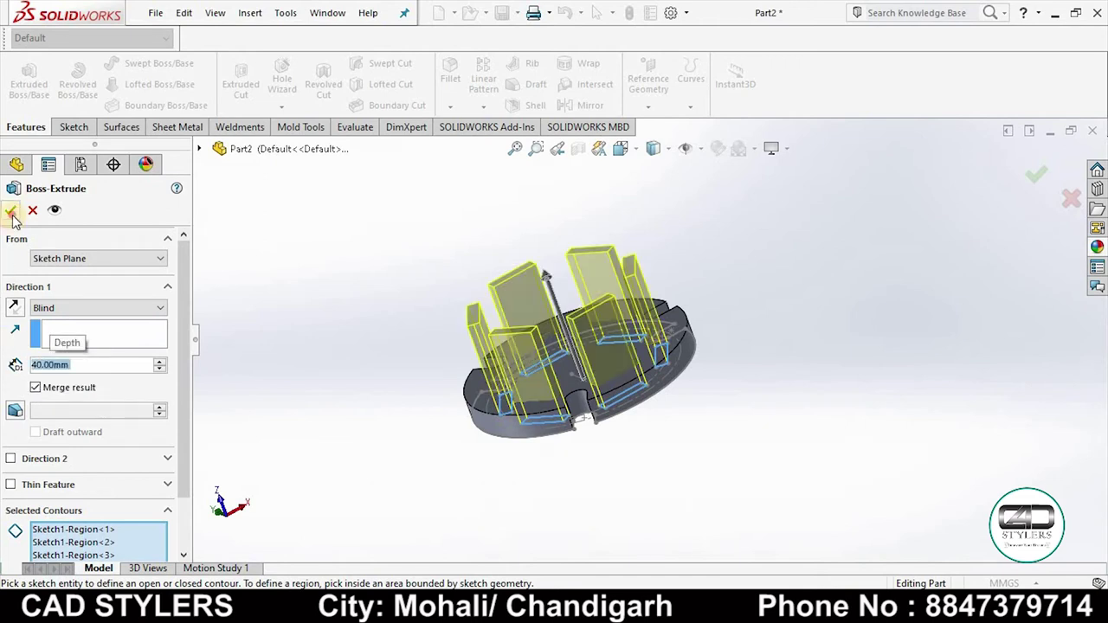
{"action": "left_click", "coordinate": [10, 212]}
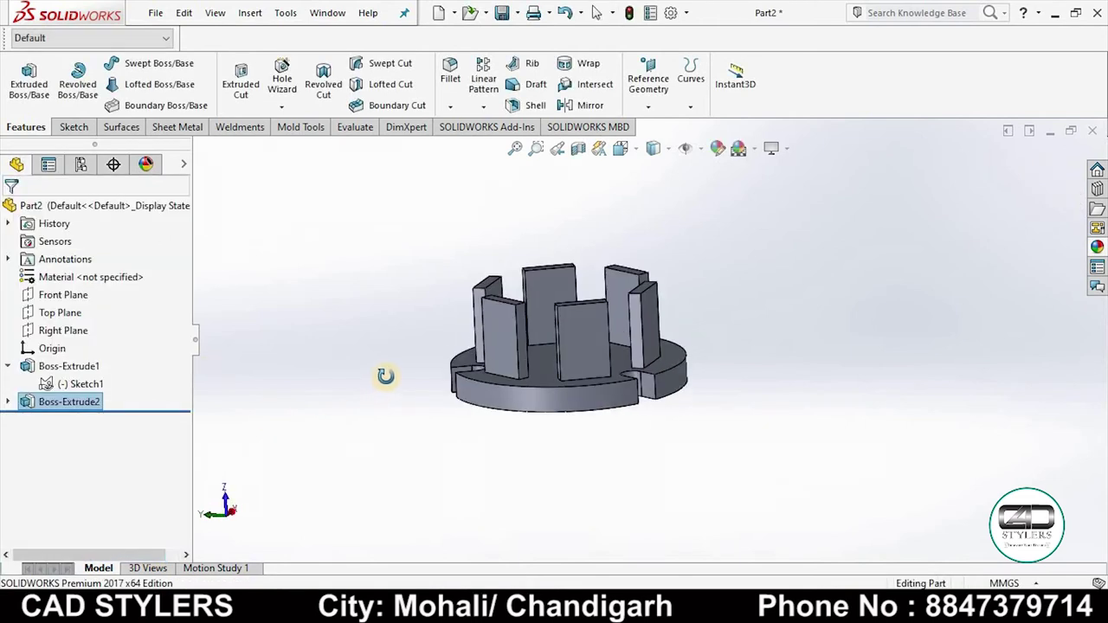
{"action": "middle_click_drag", "start_coordinate": [385, 375], "coordinate": [387, 376]}
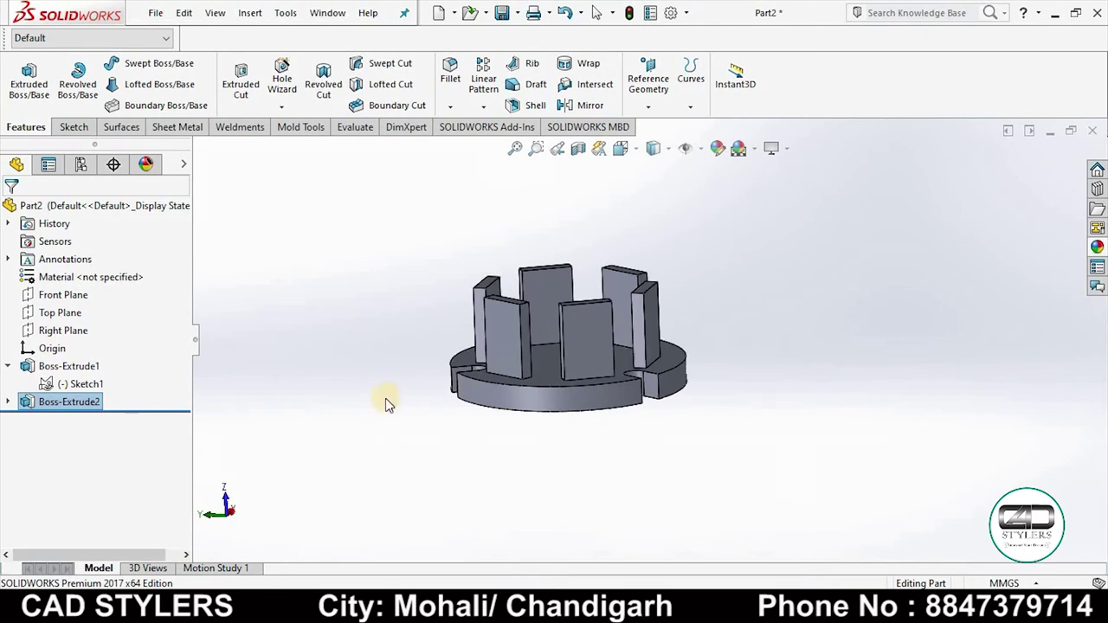
{"action": "mouse_move", "coordinate": [358, 433]}
{"action": "middle_mouse_down"}
{"action": "mouse_move", "coordinate": [370, 439]}
{"action": "mouse_move", "coordinate": [280, 385]}
{"action": "middle_mouse_up"}
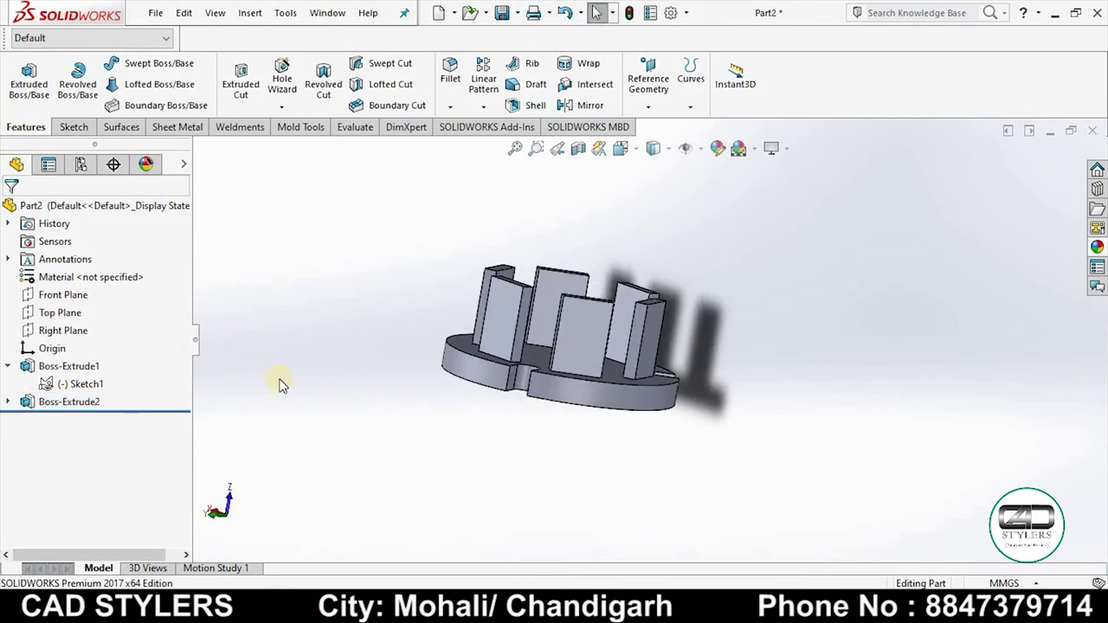
Start a sketch on one block's front face and turn the view normal to it
{"action": "left_click", "coordinate": [61, 330]}
{"action": "mouse_move", "coordinate": [359, 371]}
{"action": "middle_mouse_down"}
{"action": "mouse_move", "coordinate": [566, 475]}
{"action": "mouse_move", "coordinate": [549, 371]}
{"action": "middle_mouse_up"}
{"action": "key", "text": "Up"}
{"action": "left_click", "coordinate": [549, 368]}
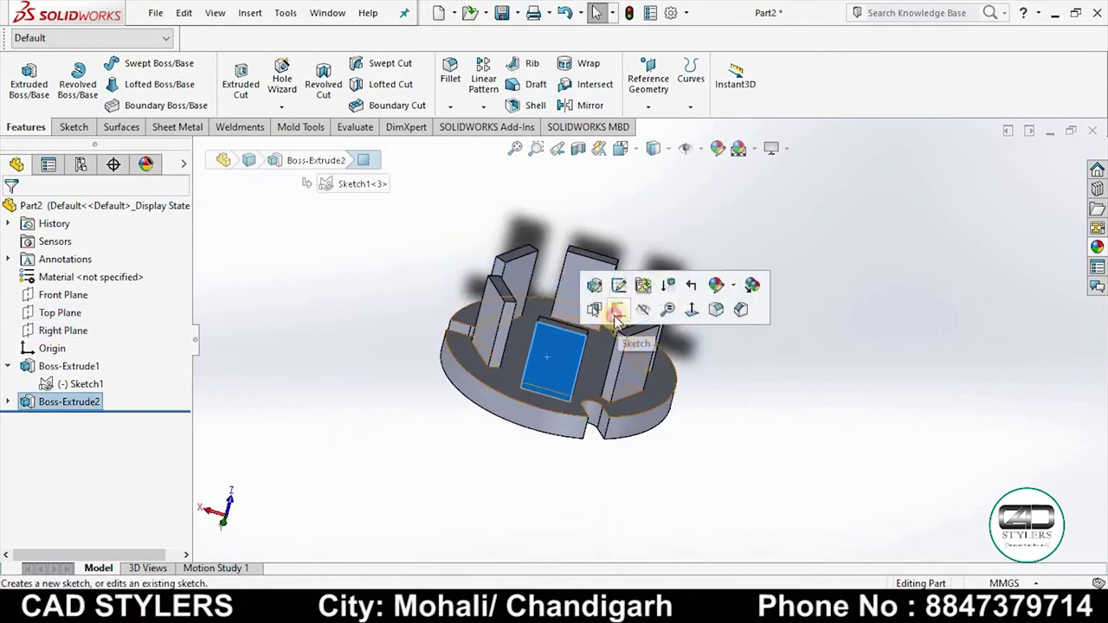
{"action": "left_click", "coordinate": [617, 311]}
{"action": "key", "text": "space"}
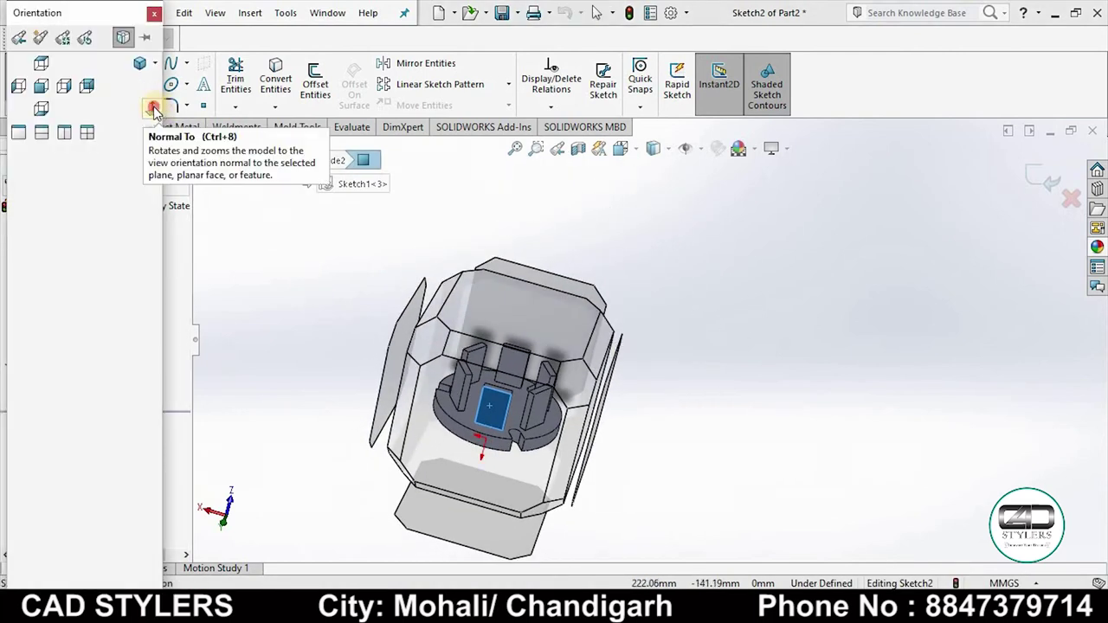
{"action": "left_click", "coordinate": [154, 110]}
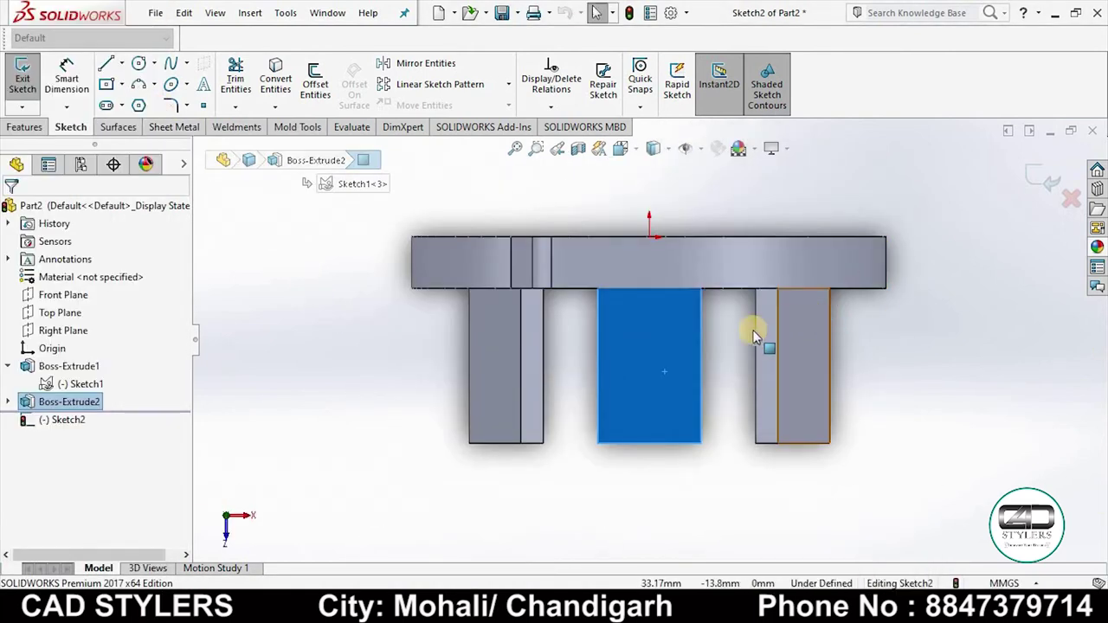
{"action": "key", "text": "space"}
{"action": "left_click", "coordinate": [155, 110]}
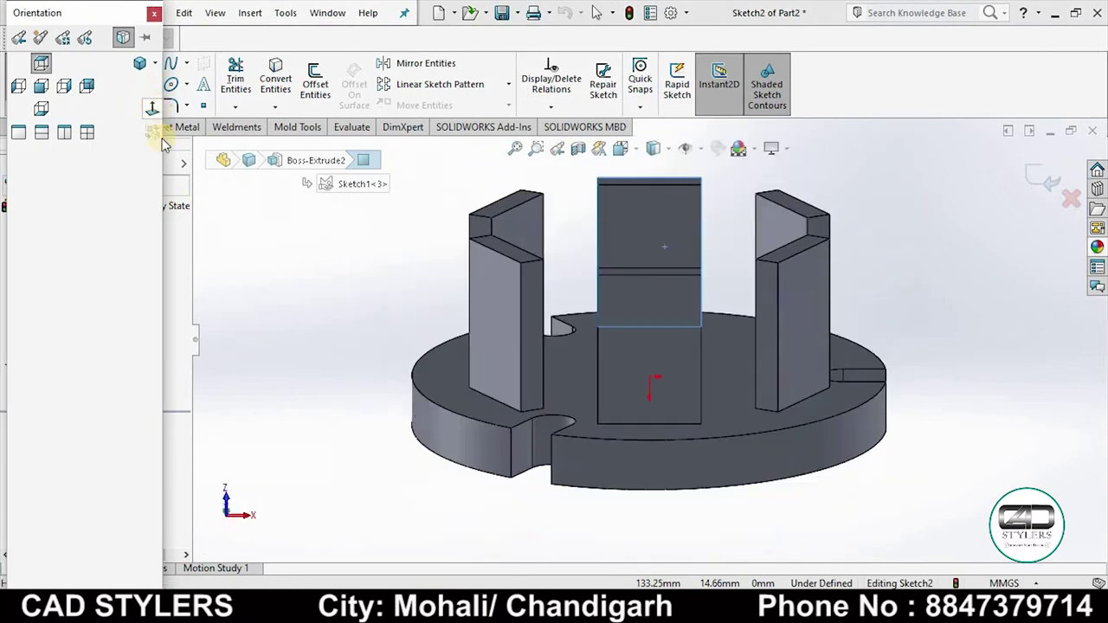
Draw an R10 circle at the block's top-edge midpoint and a smaller concentric circle
{"action": "left_click", "coordinate": [139, 64]}
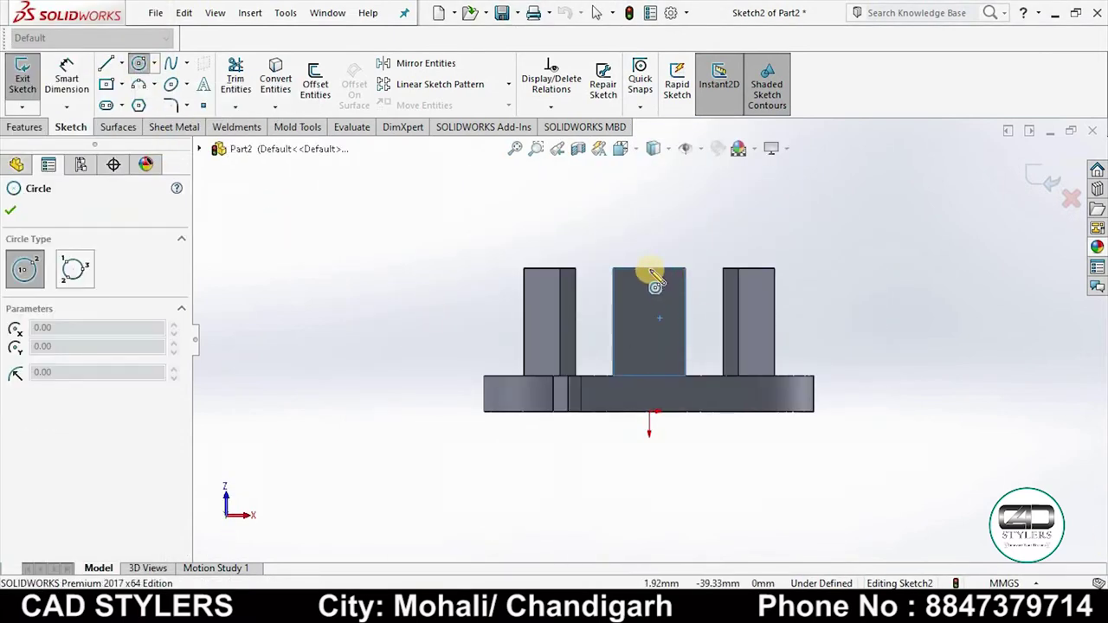
{"action": "left_click", "coordinate": [649, 270]}
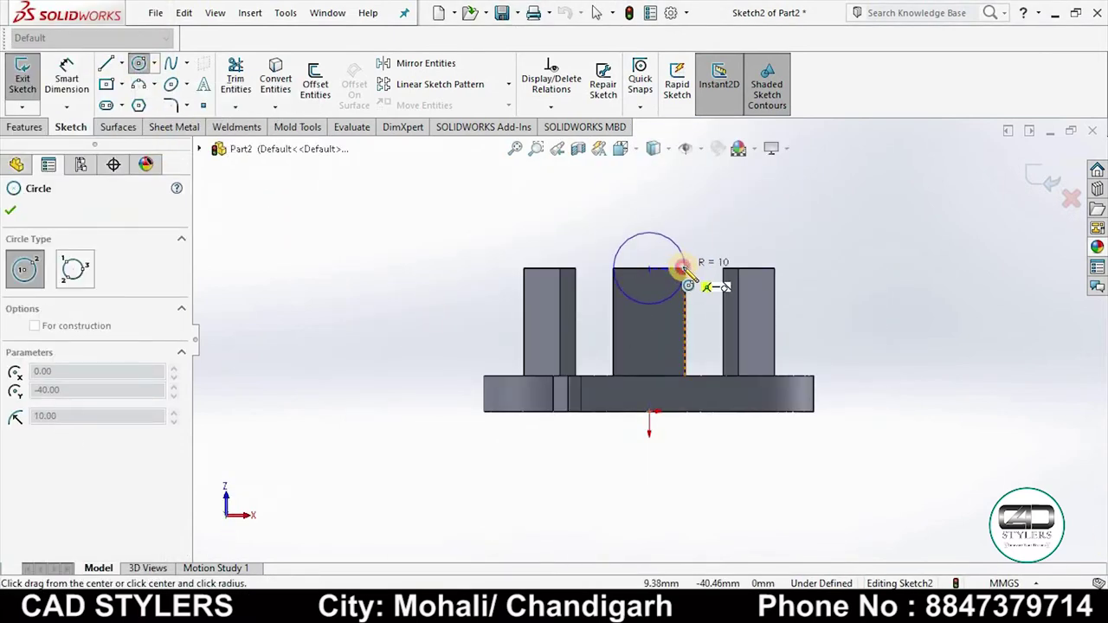
{"action": "left_click", "coordinate": [685, 268]}
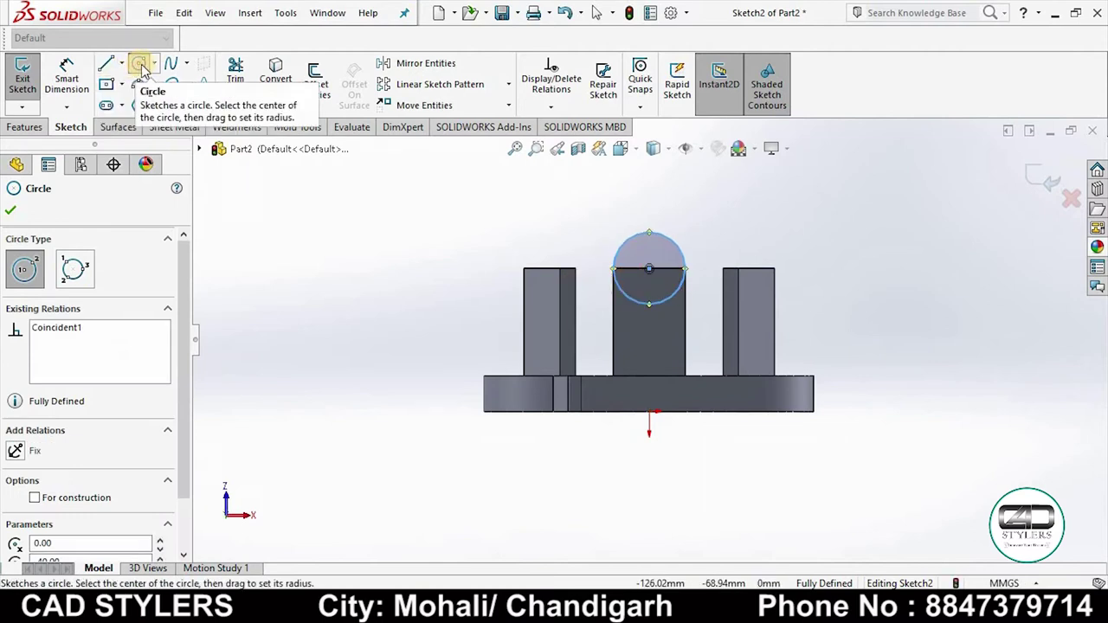
{"action": "left_click", "coordinate": [141, 68]}
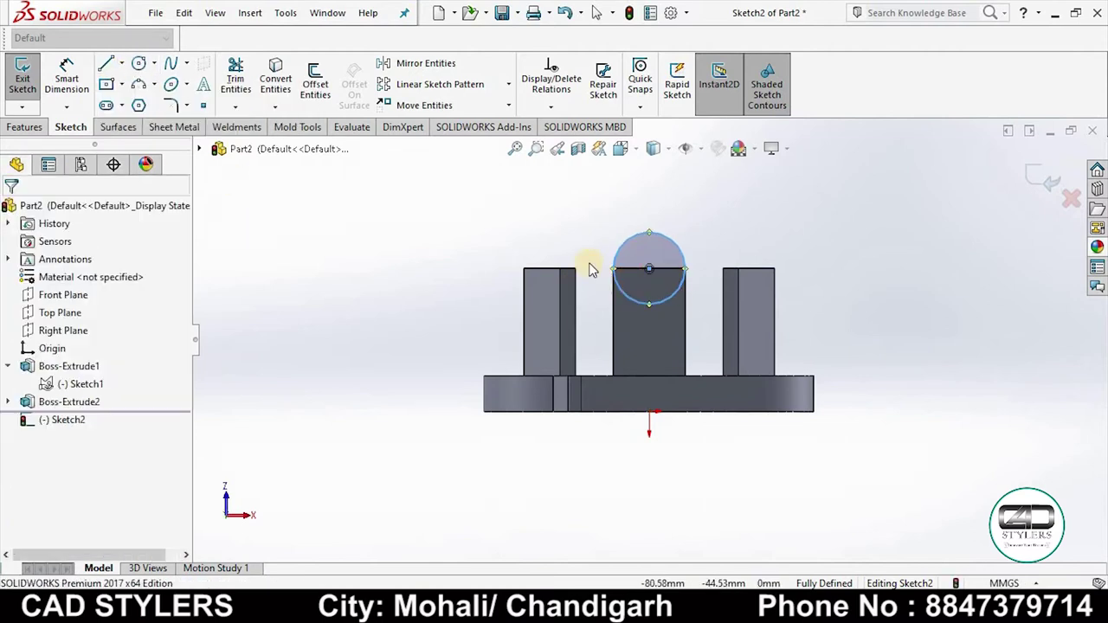
{"action": "left_click", "coordinate": [649, 270]}
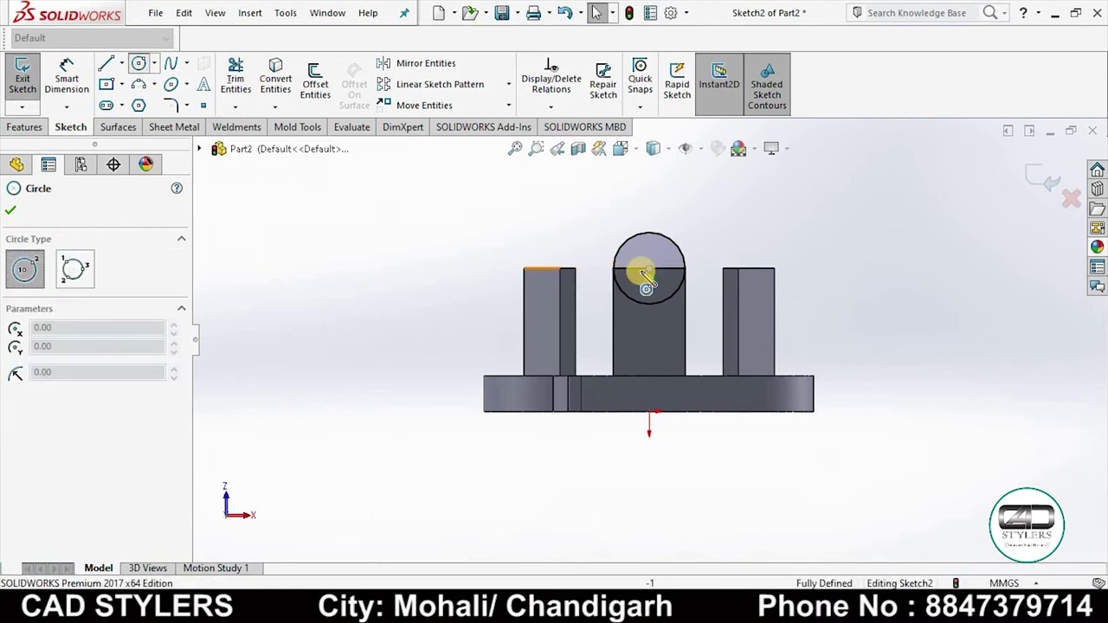
{"action": "left_click", "coordinate": [649, 279]}
{"action": "left_click", "coordinate": [668, 256]}
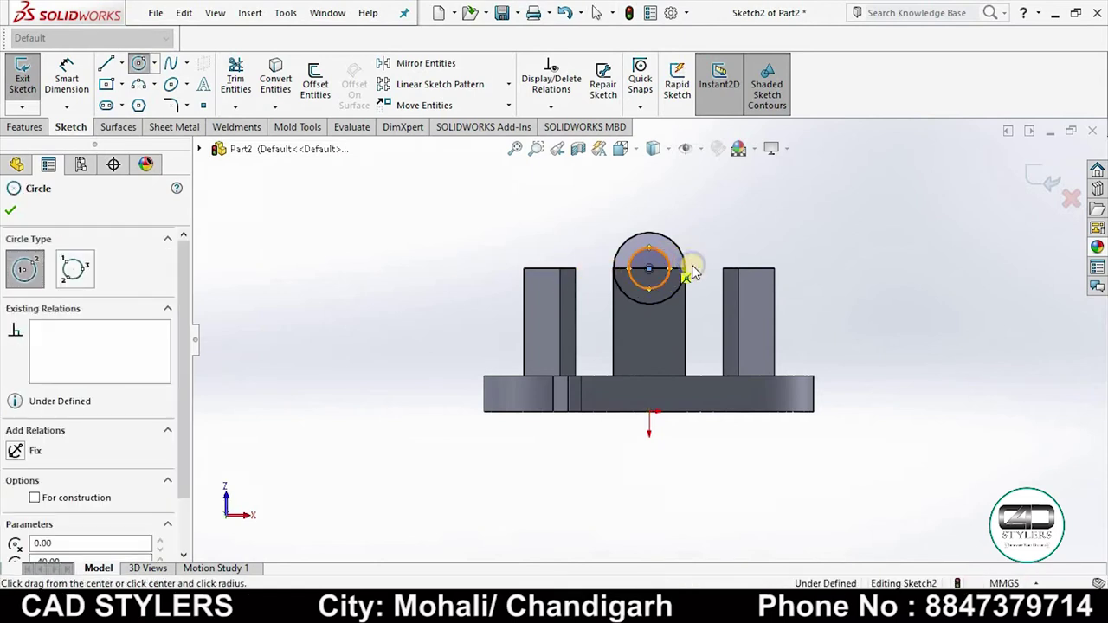
{"action": "right_click", "coordinate": [689, 265]}
{"action": "left_click", "coordinate": [704, 270]}
{"action": "key", "text": "alt+Tab"}
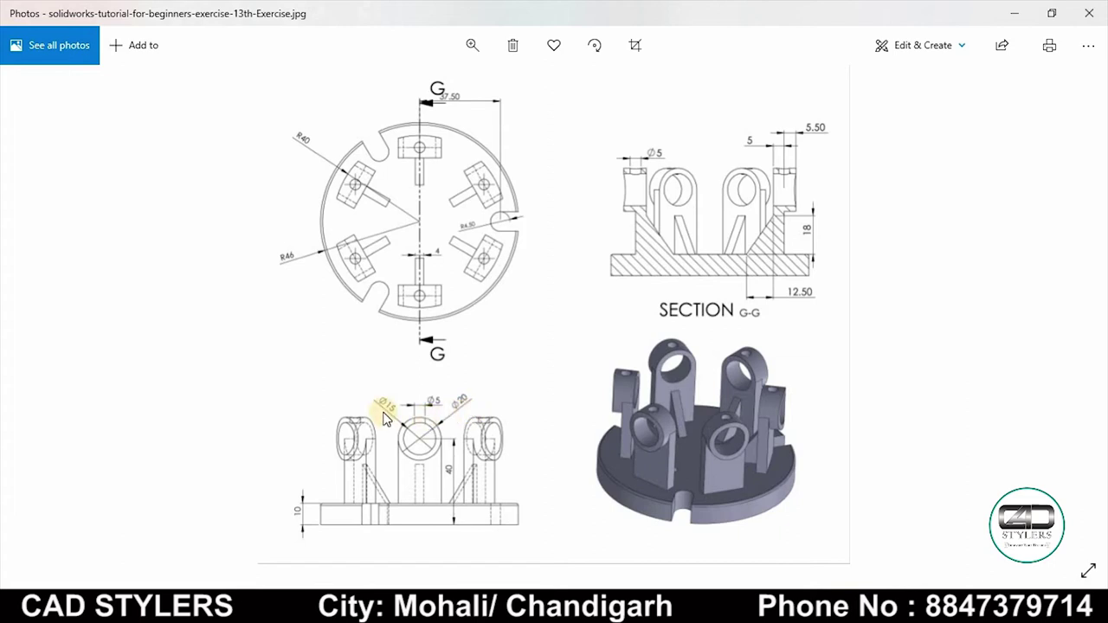
{"action": "key", "text": "alt+Tab"}
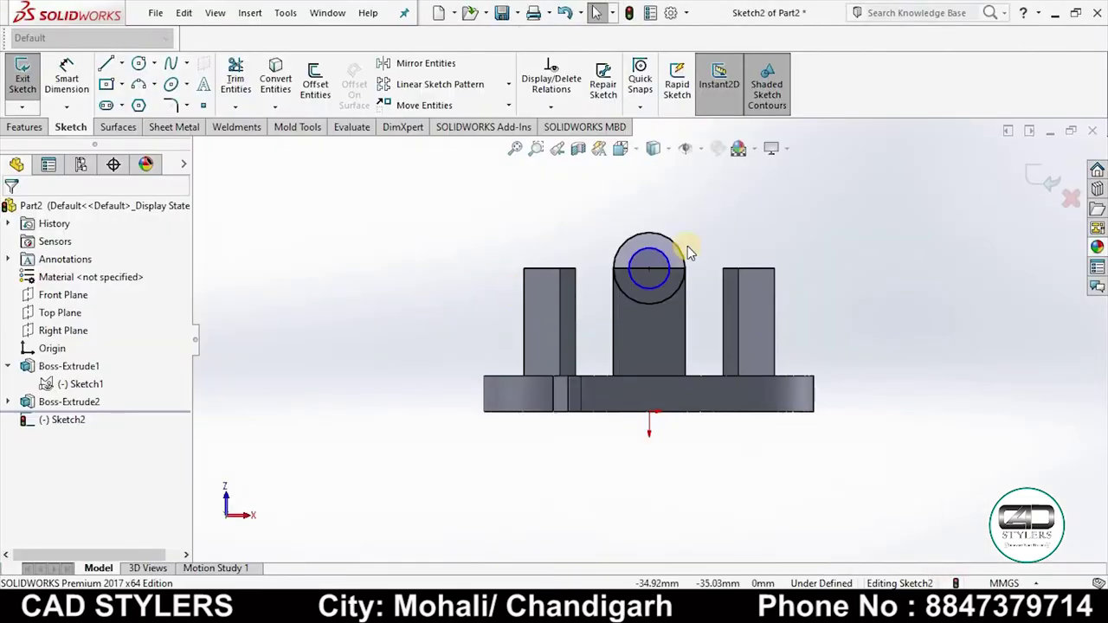
Add diameter dimensions to both circles, setting the inner one to 15 mm, then exit the sketch
{"action": "left_click", "coordinate": [67, 80]}
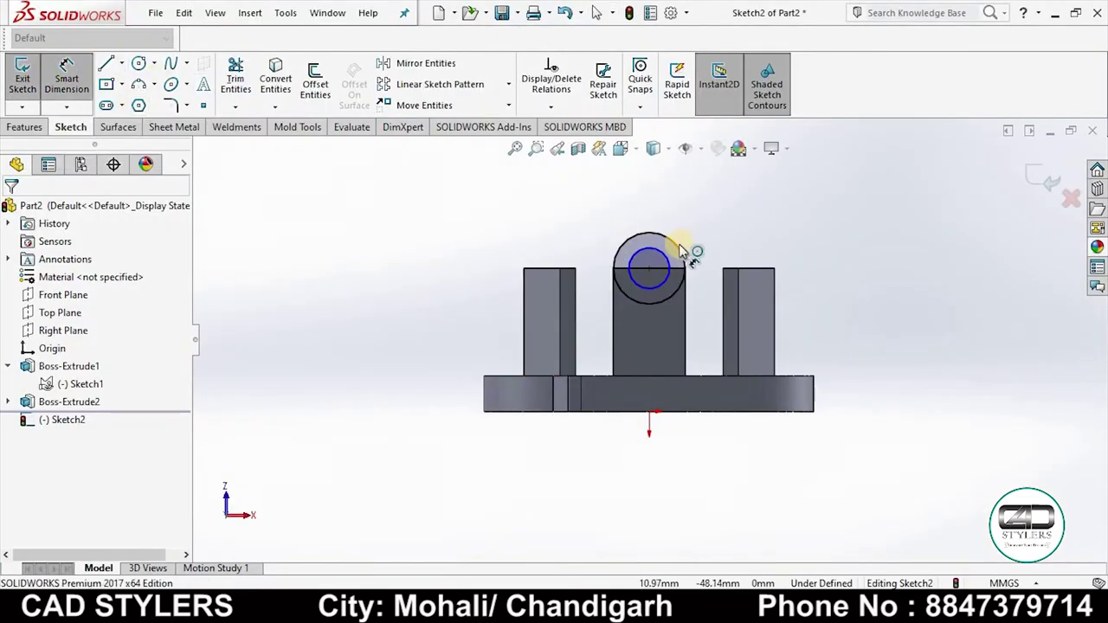
{"action": "left_click", "coordinate": [676, 244]}
{"action": "left_click", "coordinate": [692, 221]}
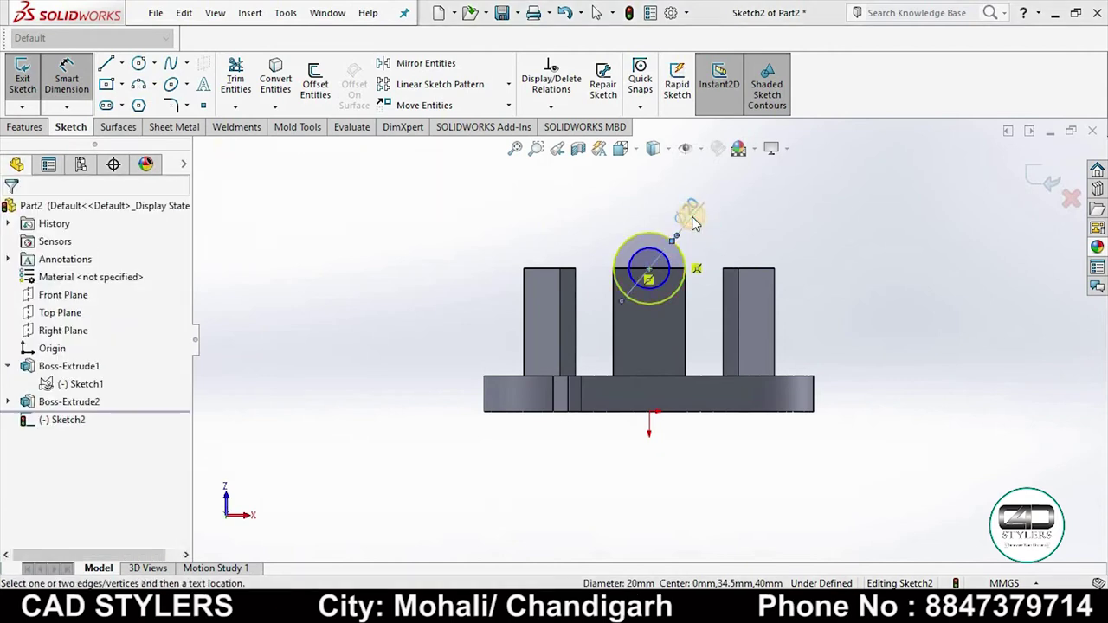
{"action": "left_click", "coordinate": [682, 114]}
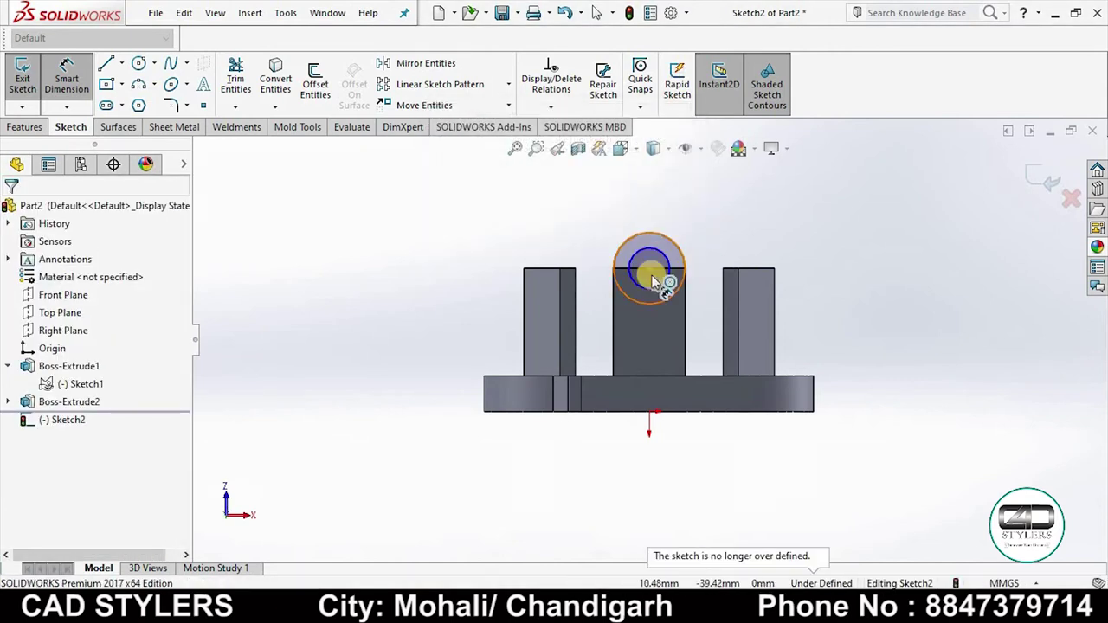
{"action": "scroll", "coordinate": [675, 275], "scroll_direction": "down", "scroll_amount": 2}
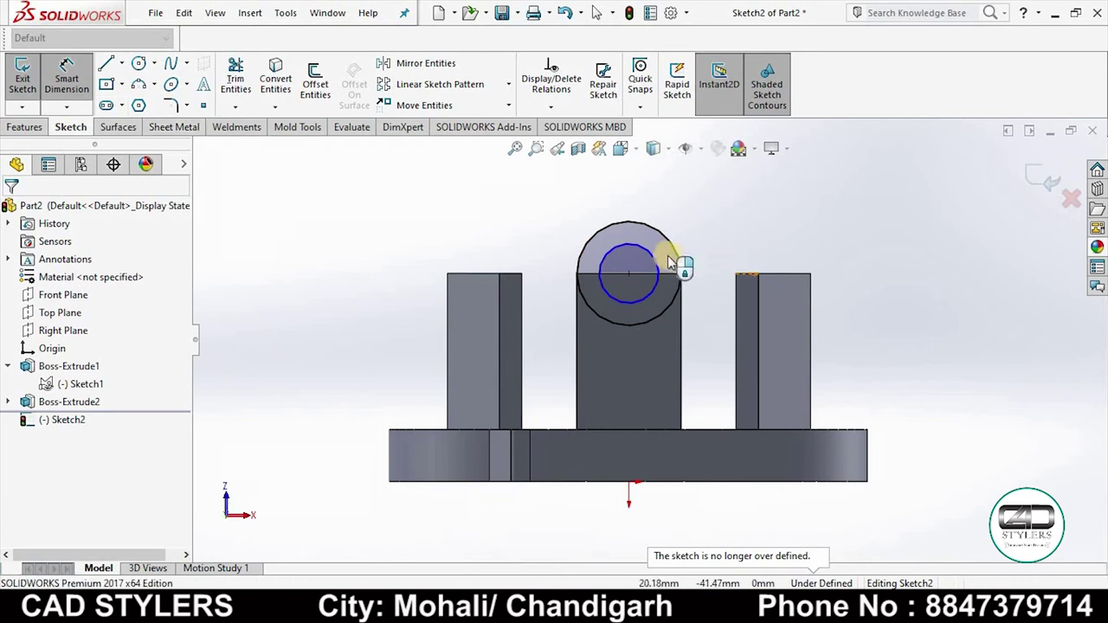
{"action": "left_click", "coordinate": [681, 249]}
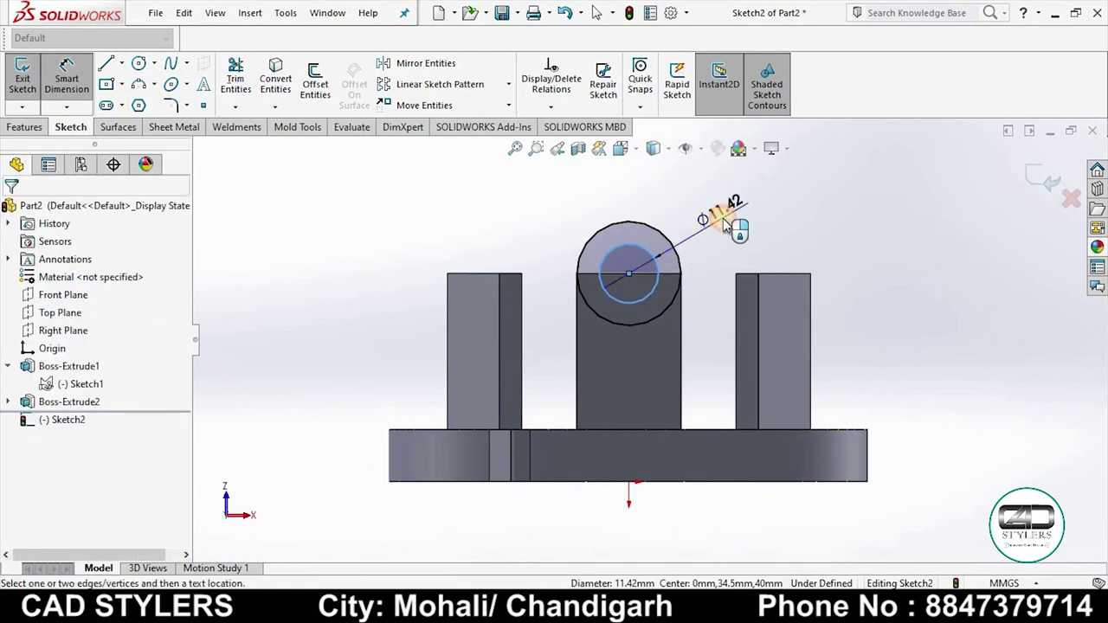
{"action": "left_click", "coordinate": [724, 222]}
{"action": "type", "text": "15.00mm"}
{"action": "key", "text": "Return"}
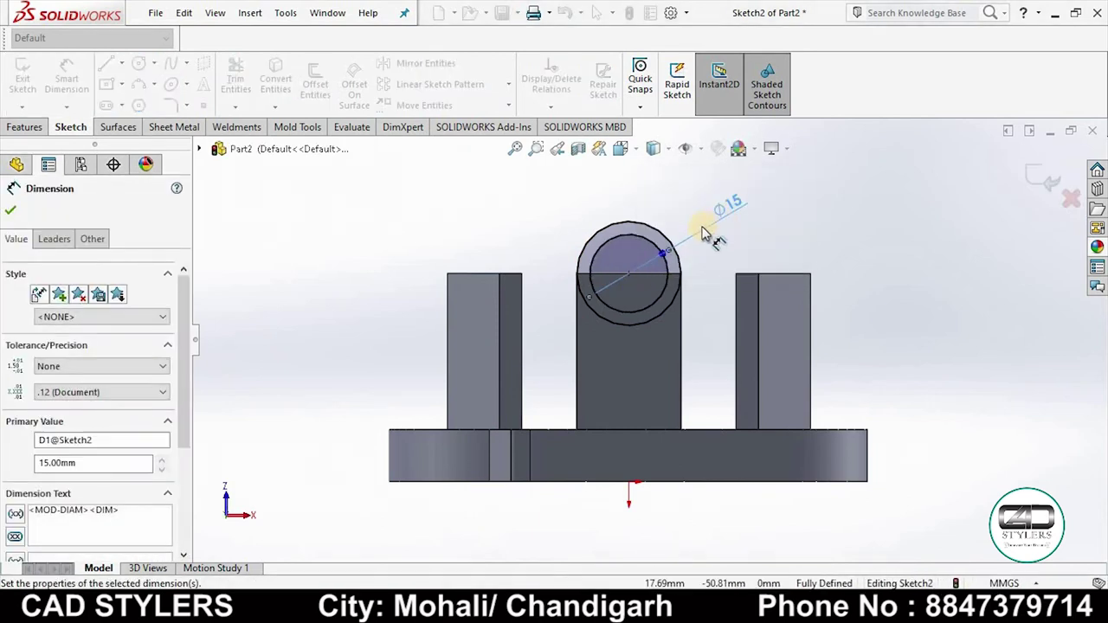
{"action": "left_click", "coordinate": [1030, 192]}
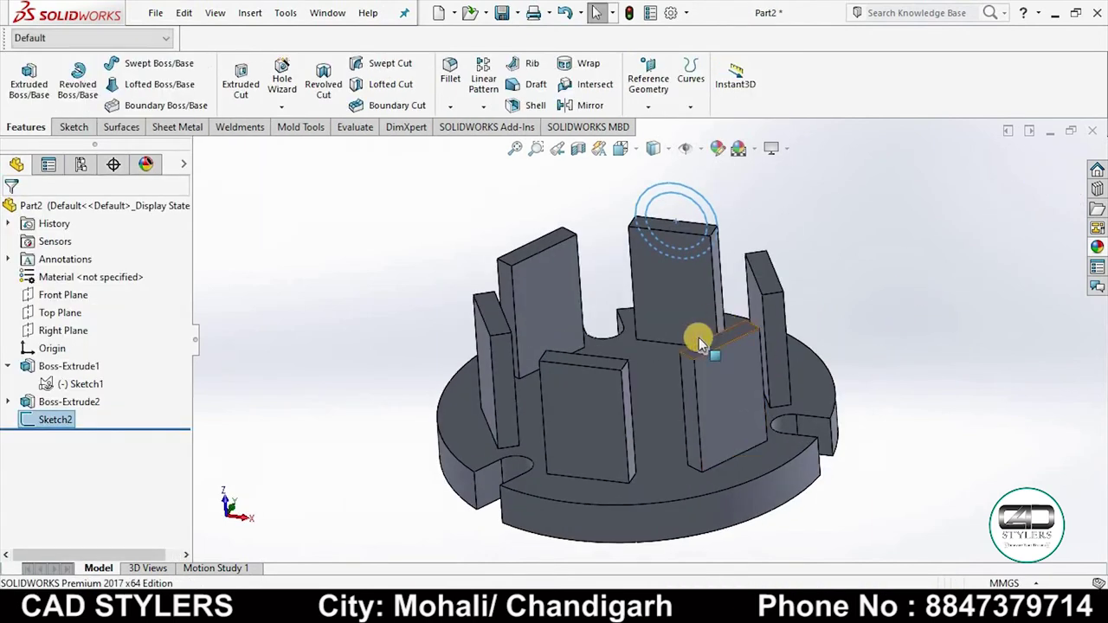
Start a boss extrusion of Sketch2 with its start set to Offset 5 mm
{"action": "mouse_move", "coordinate": [698, 338]}
{"action": "middle_mouse_down"}
{"action": "mouse_move", "coordinate": [650, 416]}
{"action": "mouse_move", "coordinate": [845, 247]}
{"action": "middle_mouse_up"}
{"action": "scroll", "coordinate": [870, 292], "scroll_direction": "down", "scroll_amount": 5}
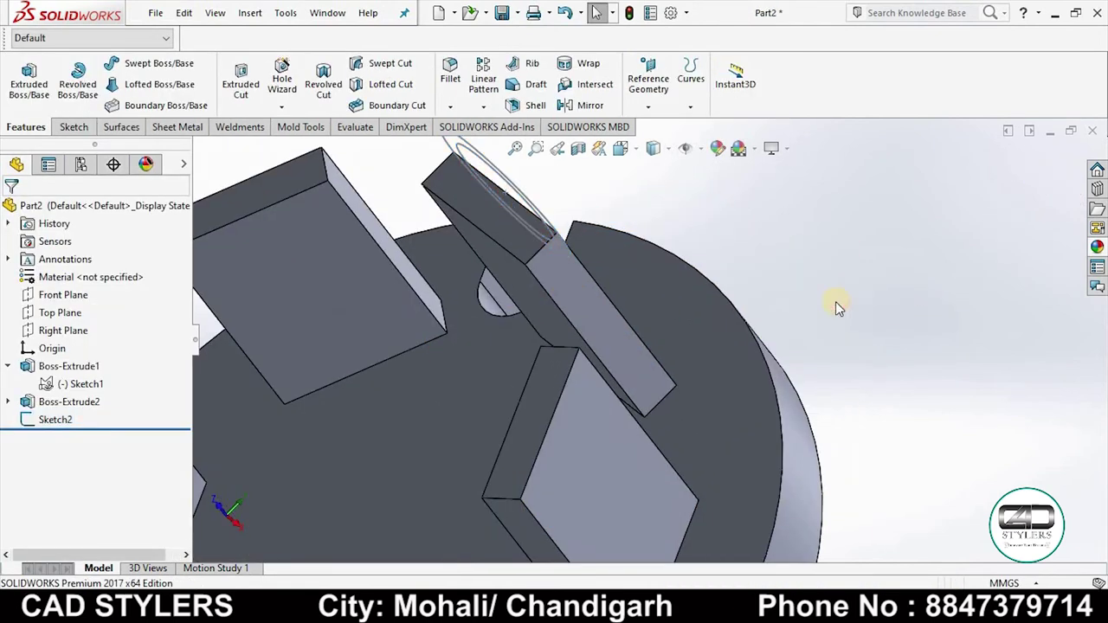
{"action": "scroll", "coordinate": [835, 301], "scroll_direction": "up", "scroll_amount": 3}
{"action": "left_click", "coordinate": [29, 83]}
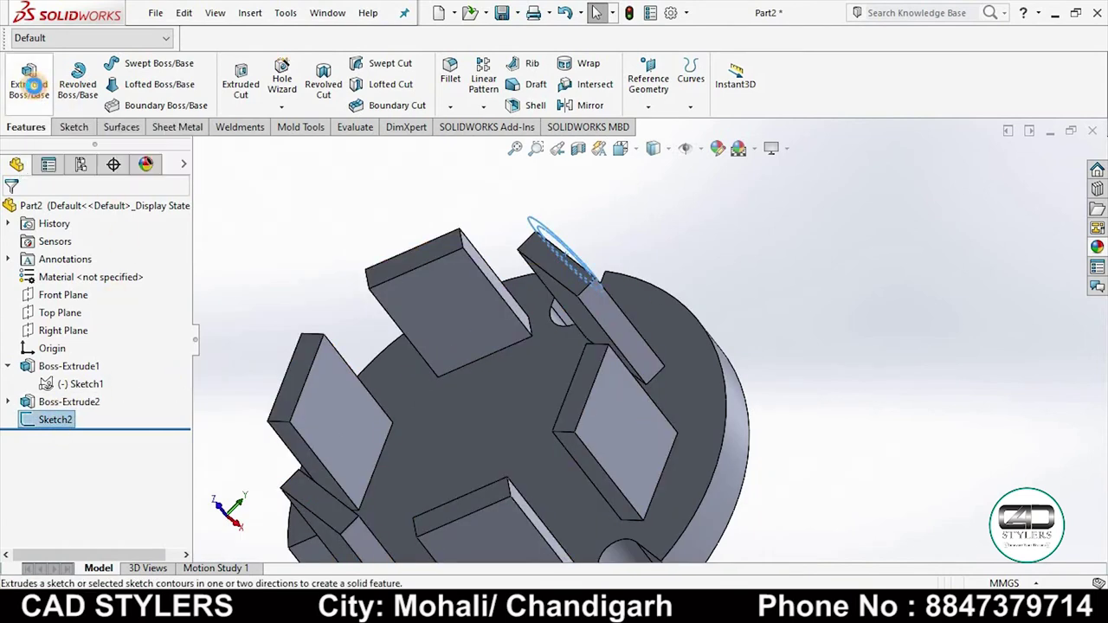
{"action": "scroll", "coordinate": [588, 284], "scroll_direction": "down", "scroll_amount": 2}
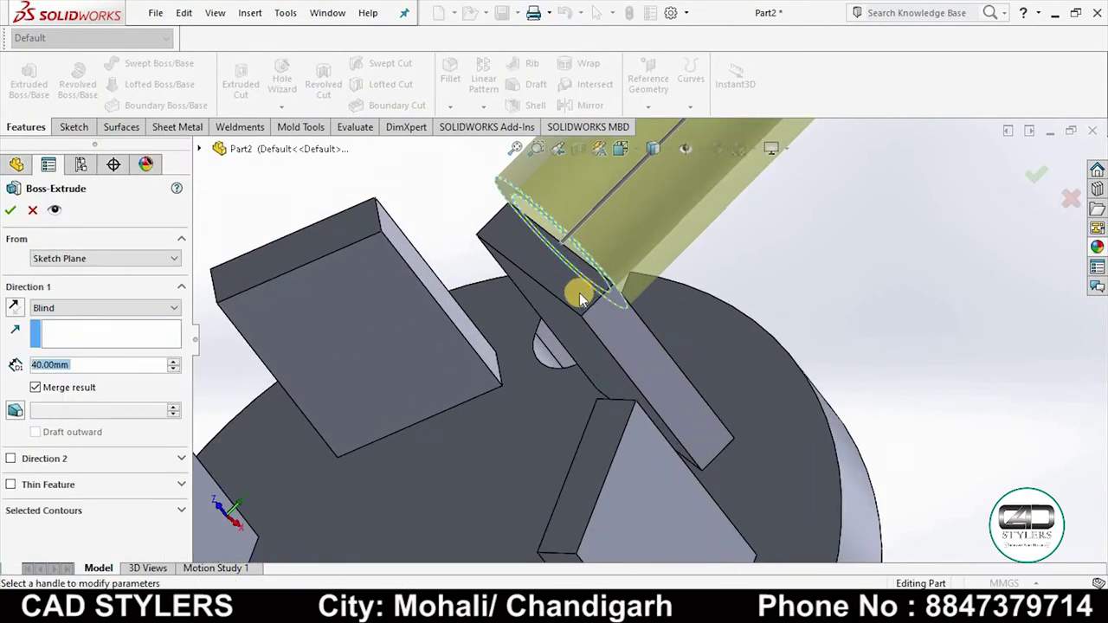
{"action": "left_click", "coordinate": [87, 258]}
{"action": "left_click", "coordinate": [71, 304]}
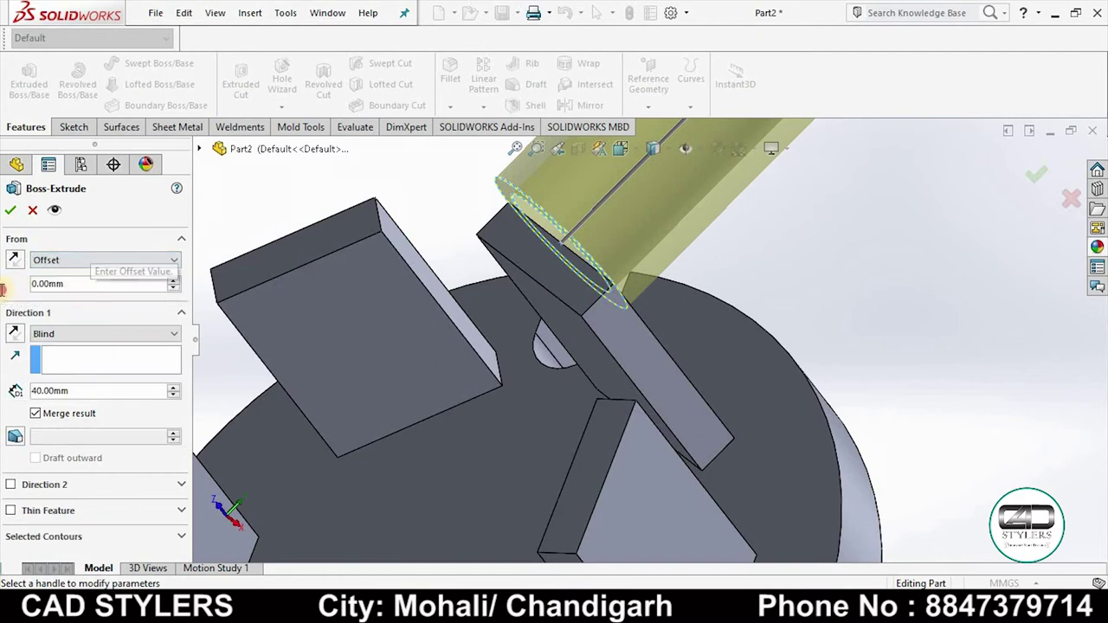
{"action": "type", "text": "5"}
{"action": "key", "text": "Return"}
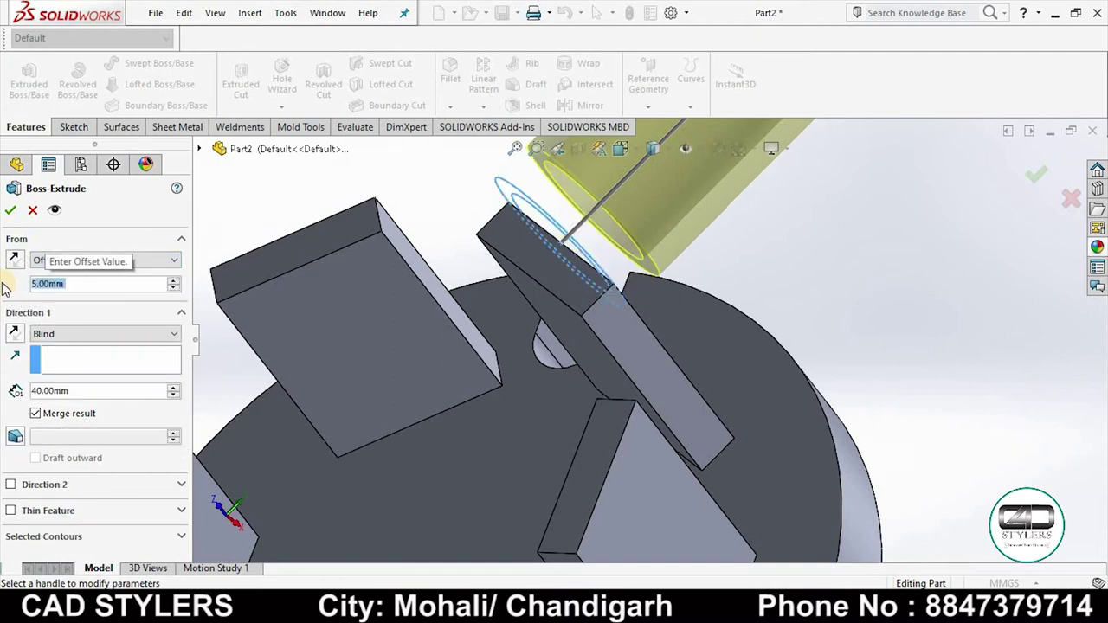
Reverse the start offset direction, try 25 mm, then settle on a 5 mm offset
{"action": "left_click", "coordinate": [13, 260]}
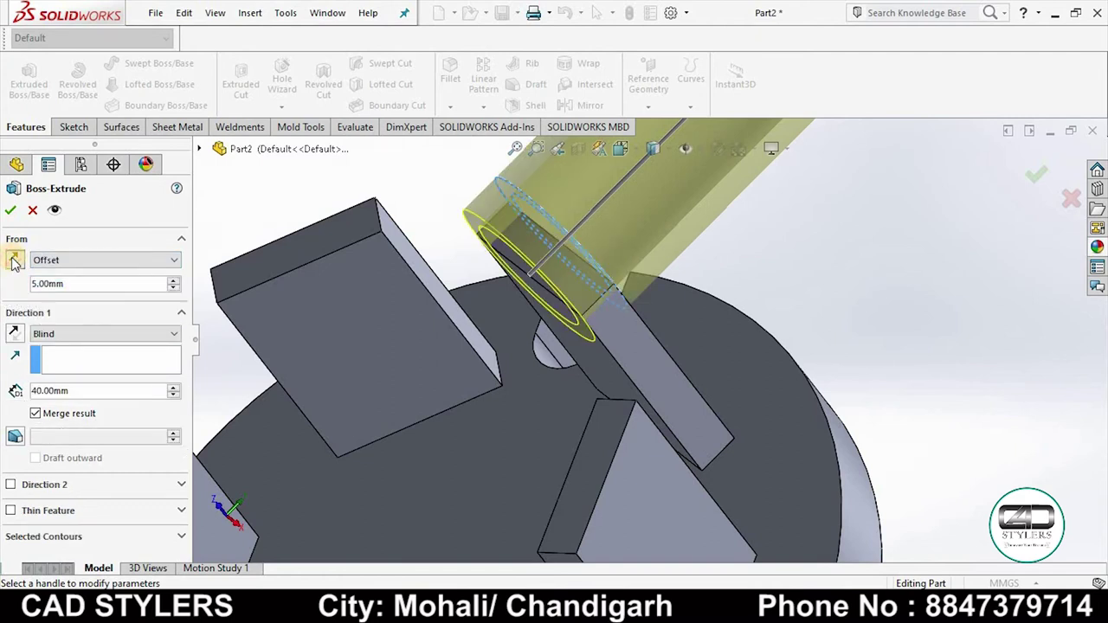
{"action": "double_click", "coordinate": [62, 278]}
{"action": "type", "text": "25"}
{"action": "key", "text": "Return"}
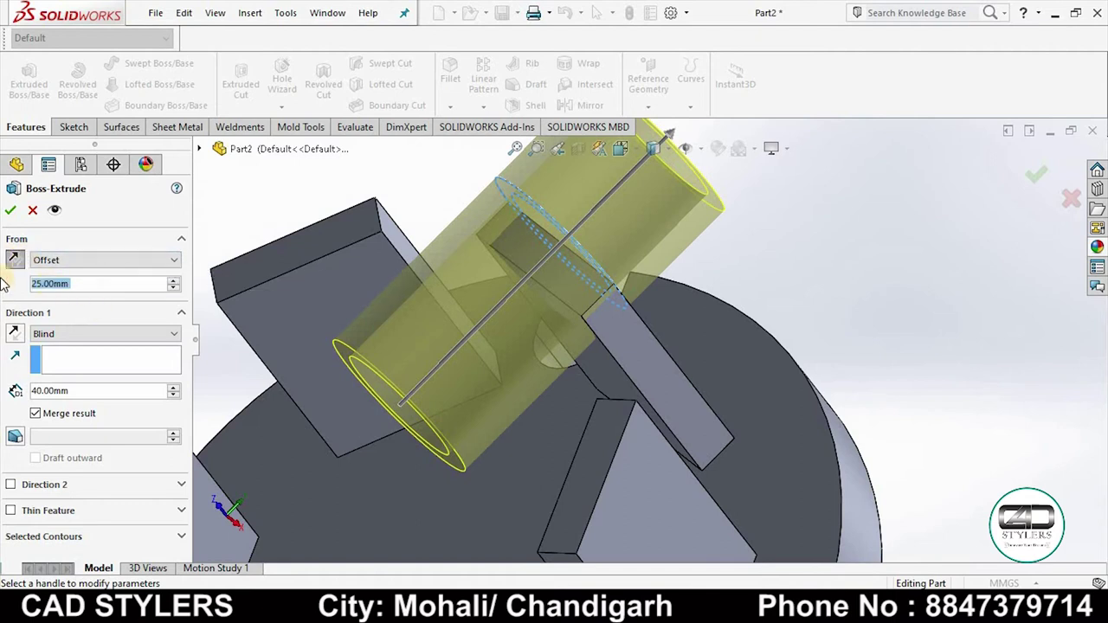
{"action": "type", "text": "5"}
{"action": "key", "text": "Return"}
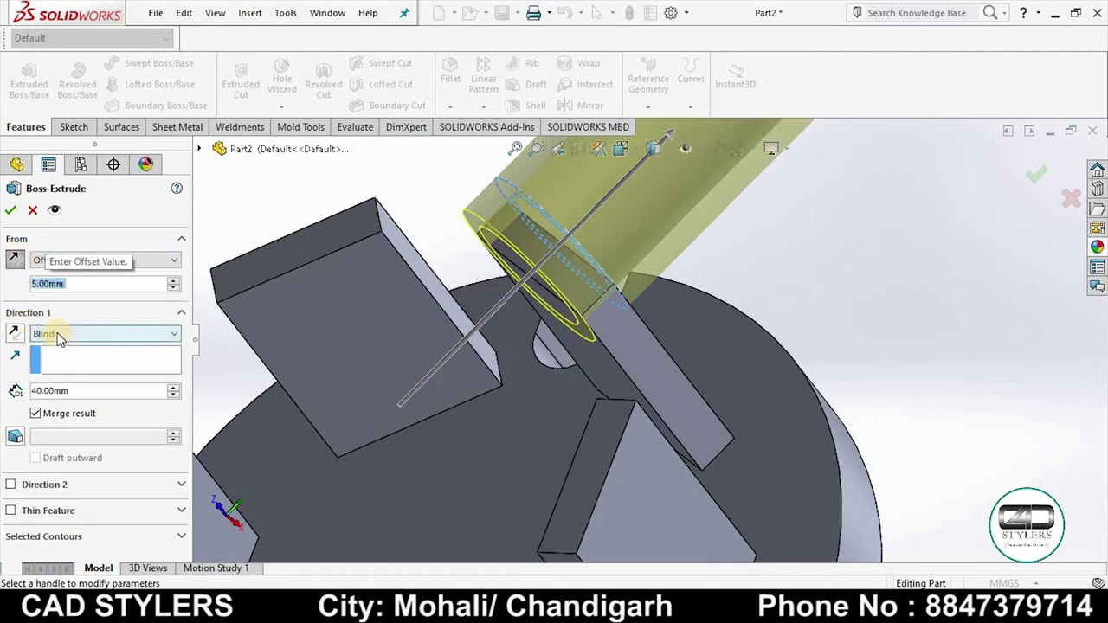
Set the Blind depth to 10.5 mm and accept to create the ring boss
{"action": "scroll", "coordinate": [601, 355], "scroll_direction": "up", "scroll_amount": 4}
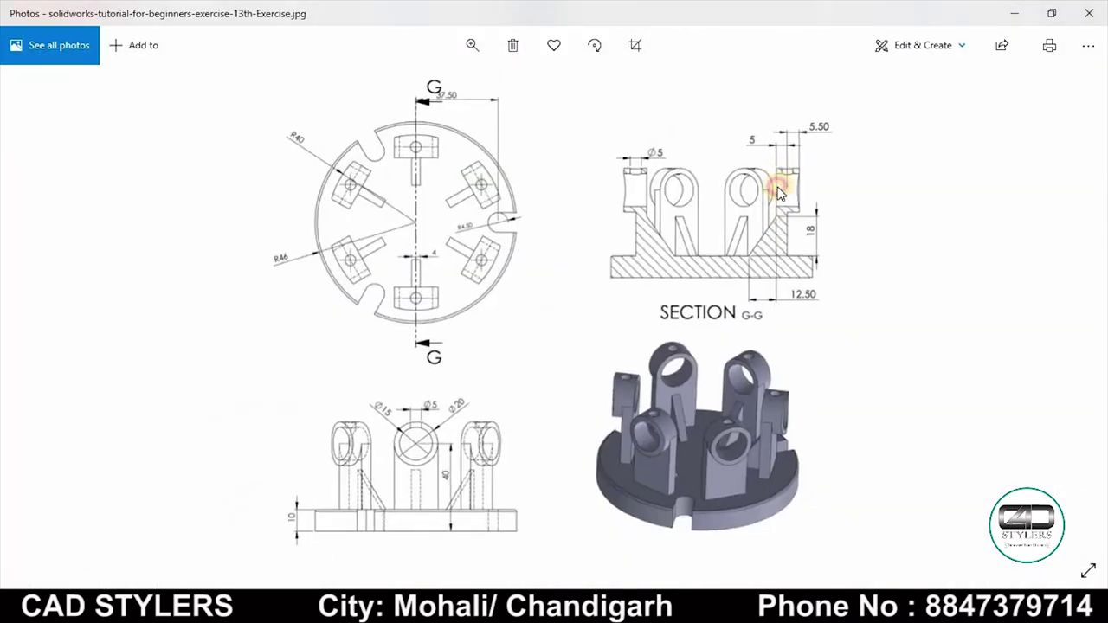
{"action": "scroll", "coordinate": [779, 179], "scroll_direction": "up", "scroll_amount": 2, "text": "ctrl"}
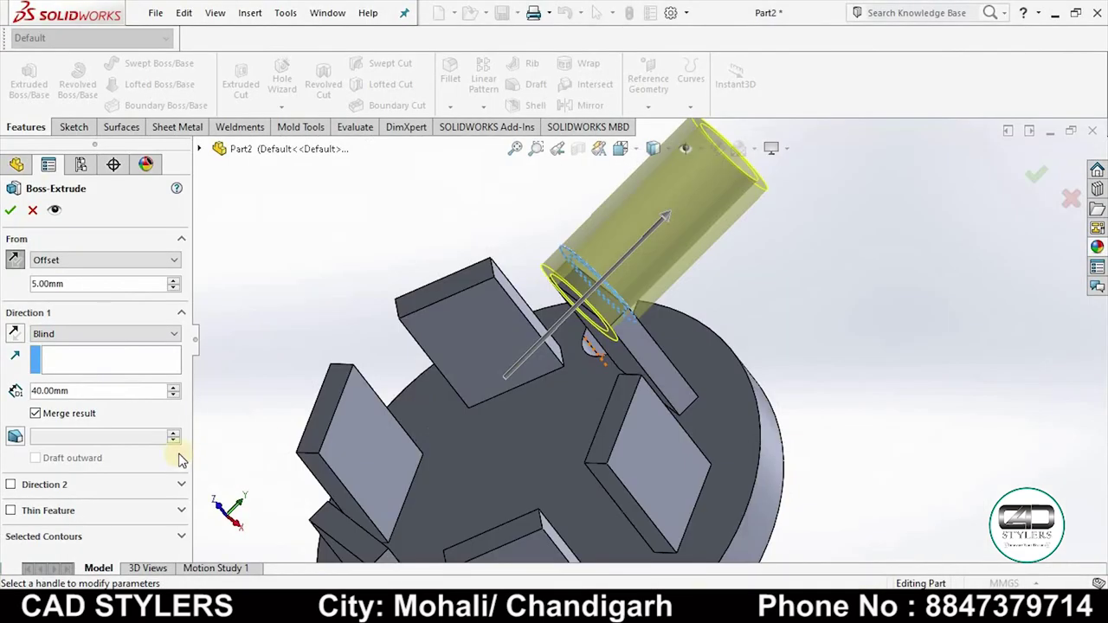
{"action": "type", "text": "10.5"}
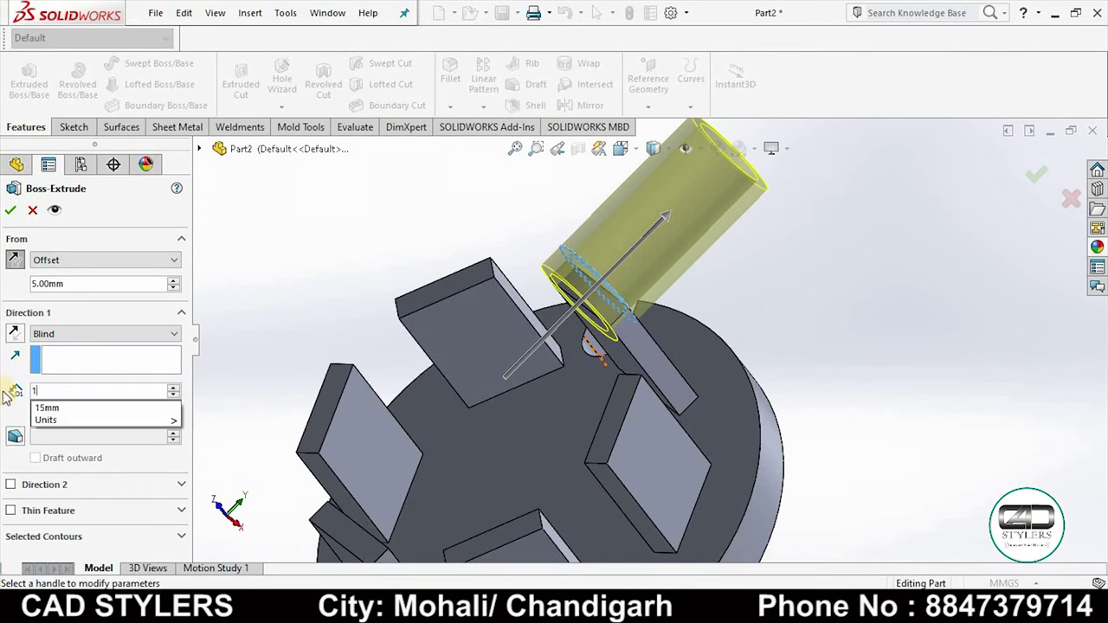
{"action": "key", "text": "Return"}
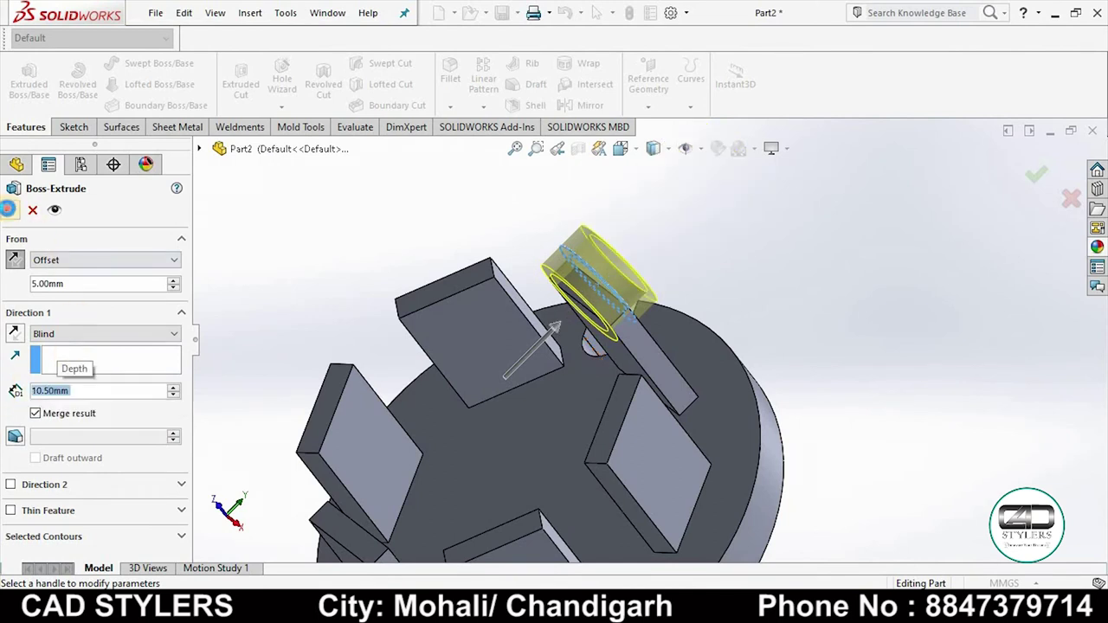
{"action": "key", "text": "Return"}
{"action": "mouse_move", "coordinate": [596, 358]}
{"action": "middle_mouse_down"}
{"action": "mouse_move", "coordinate": [566, 504]}
{"action": "mouse_move", "coordinate": [567, 485]}
{"action": "middle_mouse_up"}
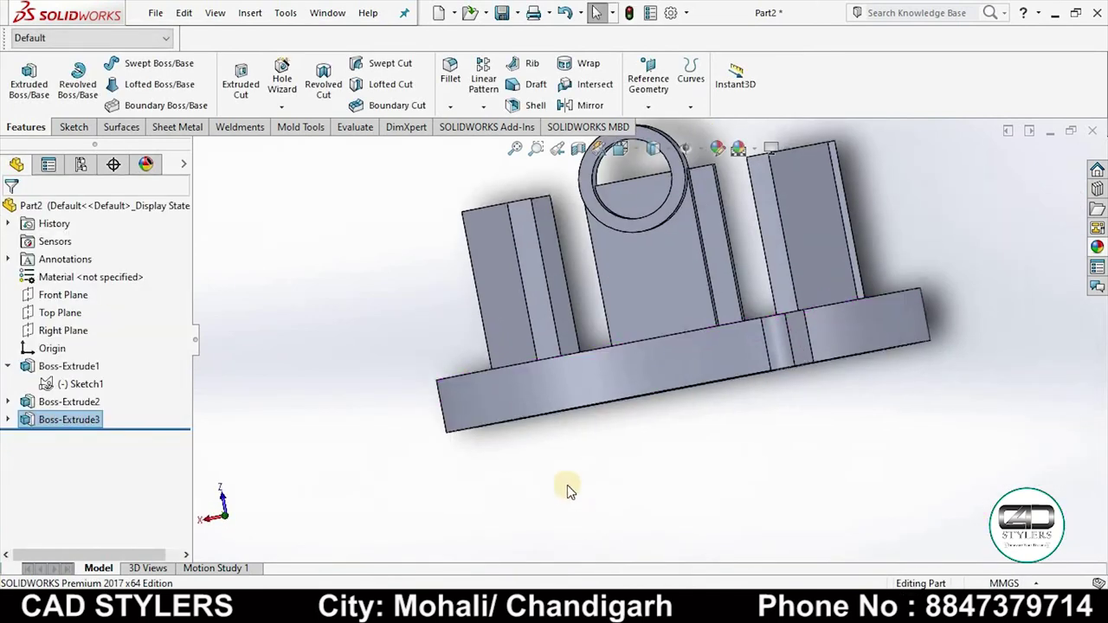
{"action": "key", "text": "z"}
{"action": "middle_click_drag", "start_coordinate": [822, 290], "coordinate": [722, 311]}
Select Sketch2 under Boss-Extrude3 and begin an Extruded Cut from it
{"action": "key", "text": "f"}
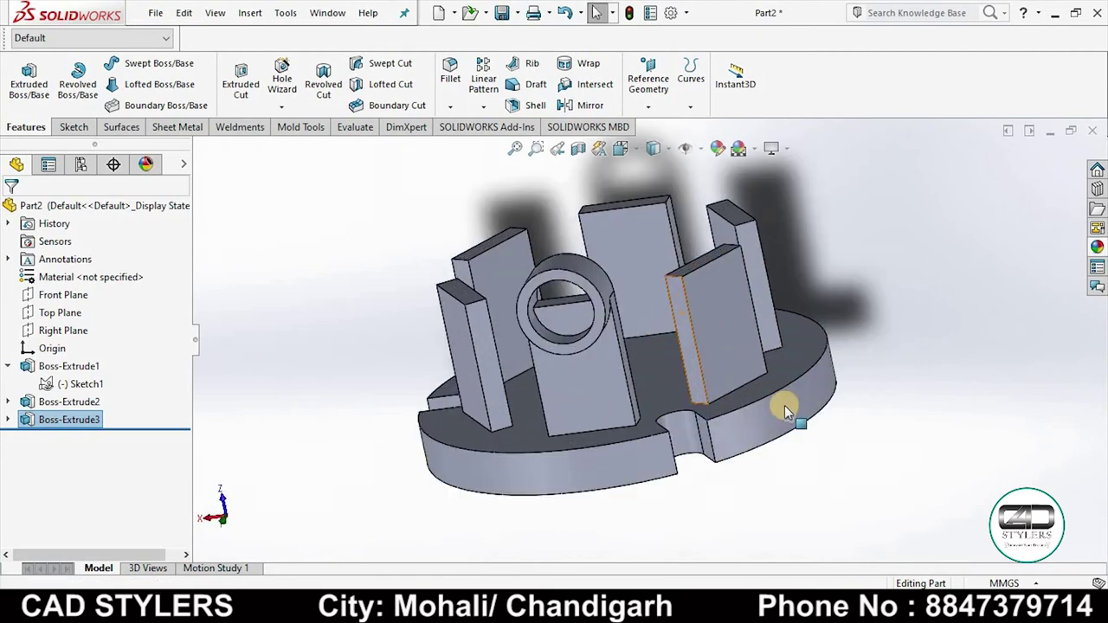
{"action": "left_click", "coordinate": [8, 419]}
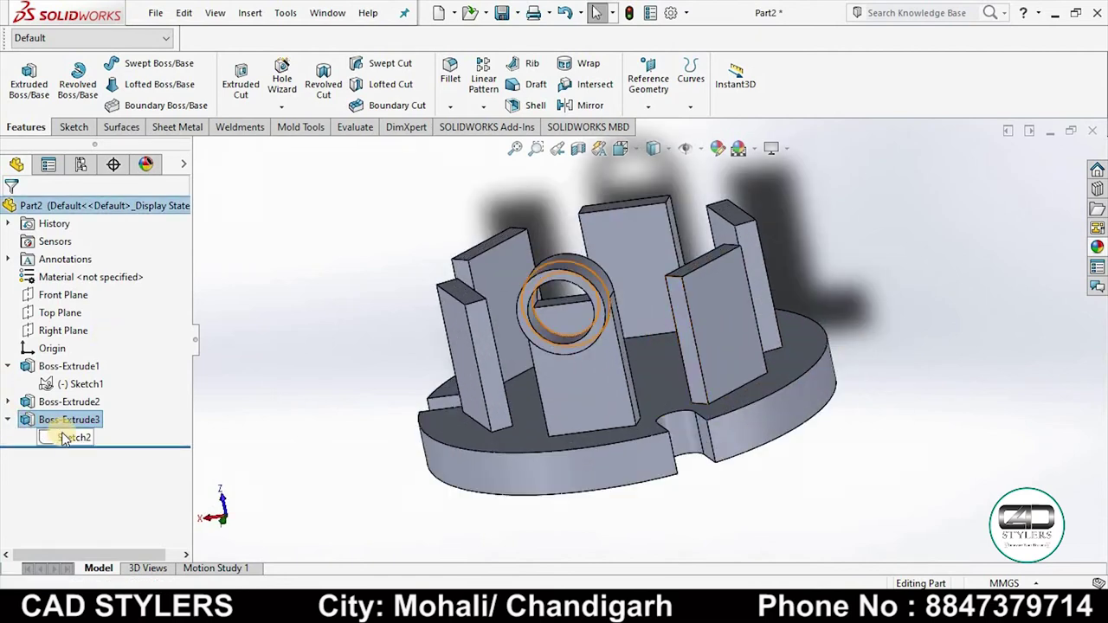
{"action": "left_click", "coordinate": [65, 439]}
{"action": "left_click", "coordinate": [240, 80]}
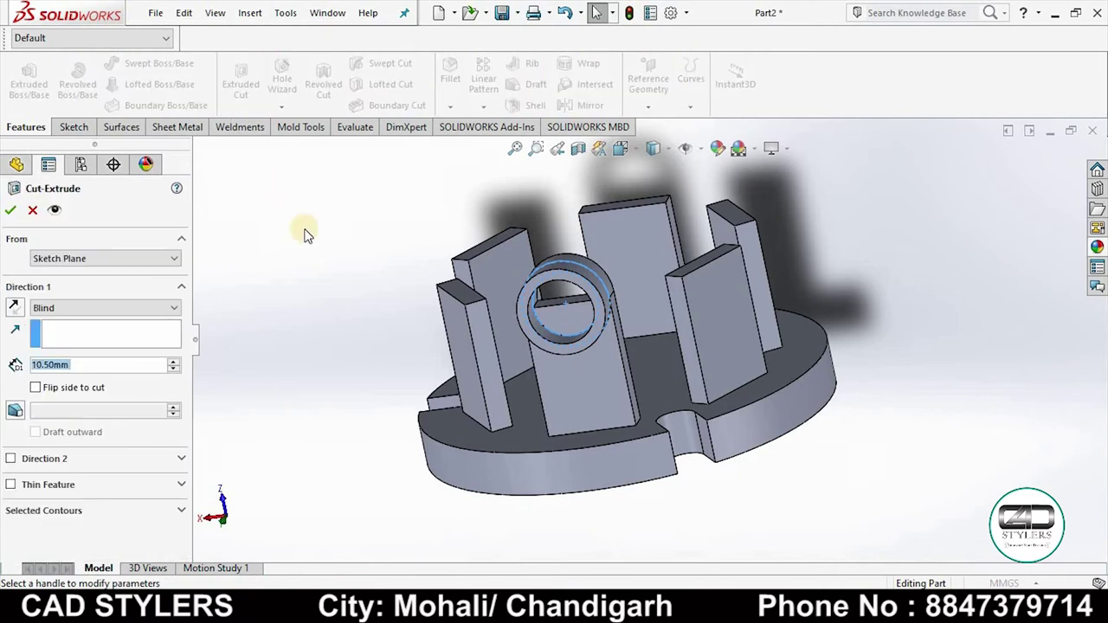
{"action": "left_click", "coordinate": [573, 312]}
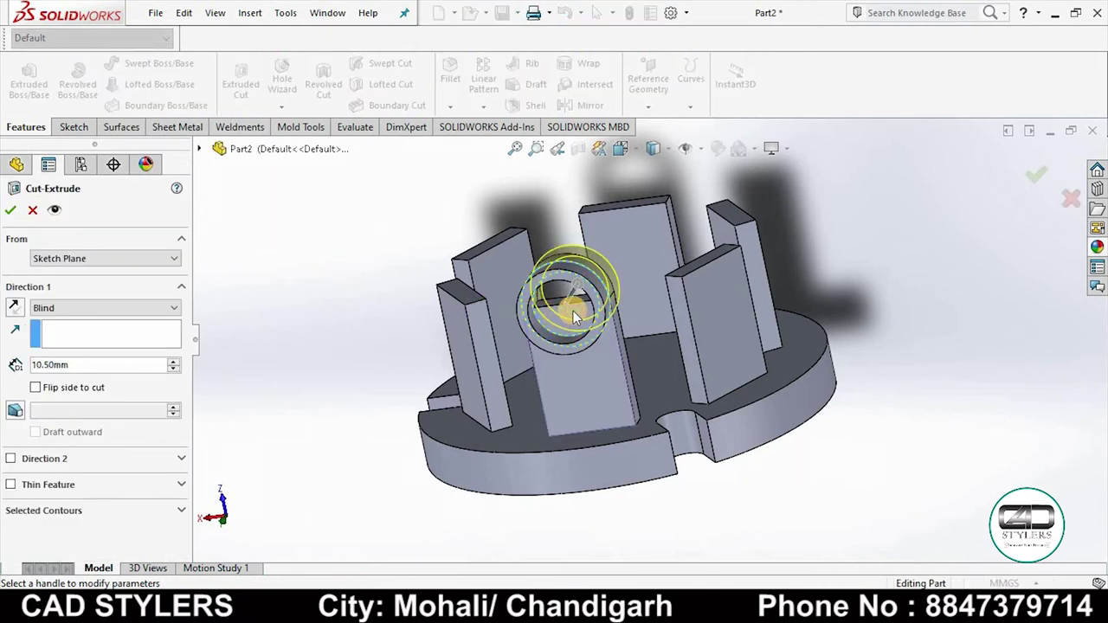
Clear the selected contours, pick only the inner circle, and confirm the 10.50 mm cut
{"action": "left_click", "coordinate": [59, 512]}
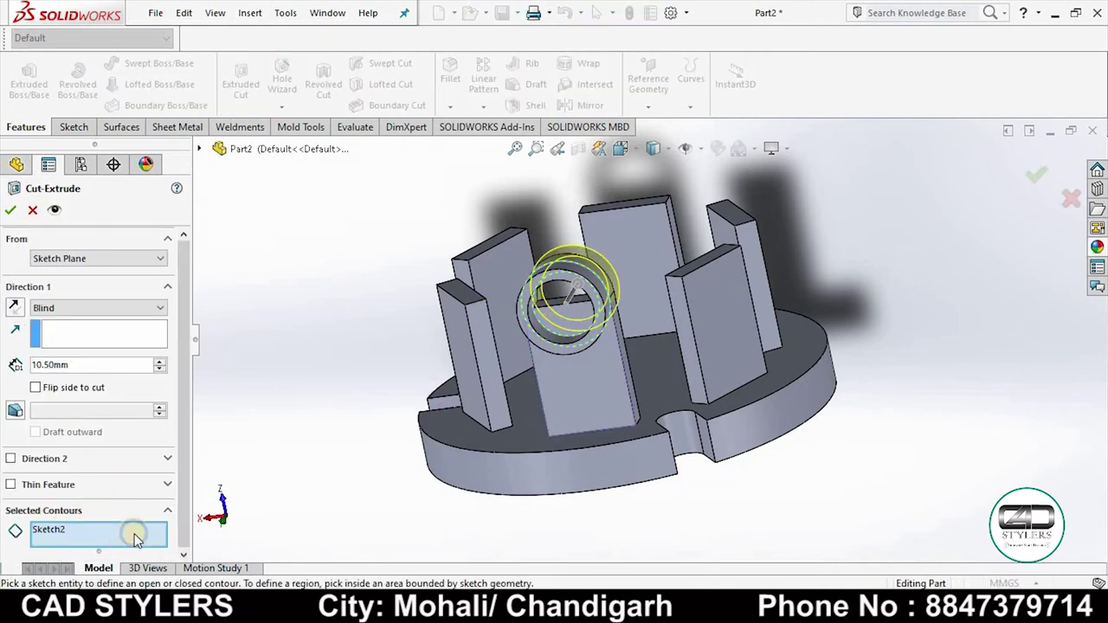
{"action": "right_click", "coordinate": [130, 532]}
{"action": "left_click", "coordinate": [152, 482]}
{"action": "left_click", "coordinate": [566, 309]}
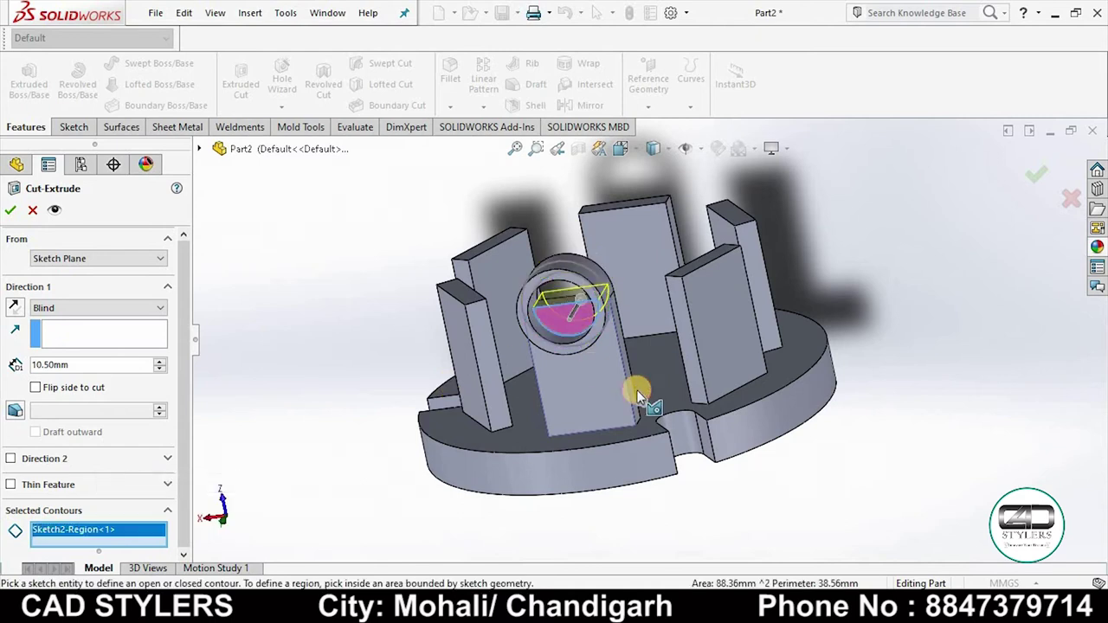
{"action": "mouse_move", "coordinate": [638, 391]}
{"action": "middle_mouse_down"}
{"action": "mouse_move", "coordinate": [715, 363]}
{"action": "mouse_move", "coordinate": [717, 399]}
{"action": "mouse_move", "coordinate": [737, 395]}
{"action": "mouse_move", "coordinate": [756, 423]}
{"action": "middle_mouse_up"}
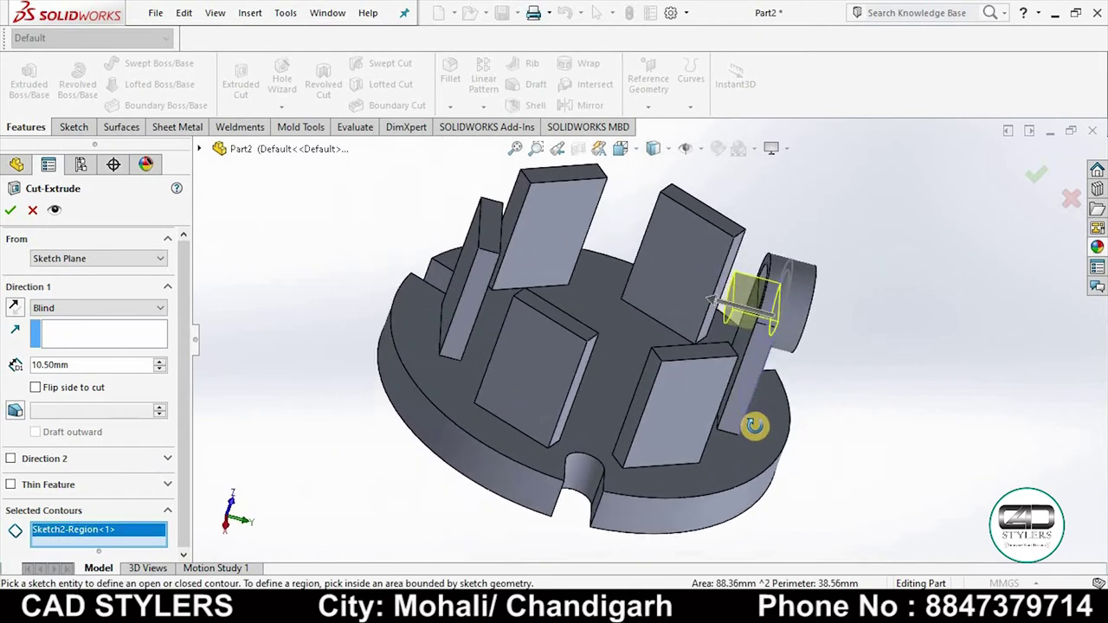
{"action": "left_click", "coordinate": [14, 209]}
{"action": "mouse_move", "coordinate": [389, 314]}
{"action": "middle_mouse_down"}
{"action": "mouse_move", "coordinate": [271, 240]}
{"action": "mouse_move", "coordinate": [282, 314]}
{"action": "mouse_move", "coordinate": [370, 346]}
{"action": "mouse_move", "coordinate": [389, 321]}
{"action": "mouse_move", "coordinate": [371, 321]}
{"action": "mouse_move", "coordinate": [420, 366]}
{"action": "mouse_move", "coordinate": [537, 399]}
{"action": "mouse_move", "coordinate": [543, 375]}
{"action": "mouse_move", "coordinate": [505, 297]}
{"action": "middle_mouse_up"}
{"action": "scroll", "coordinate": [420, 368], "scroll_direction": "down", "scroll_amount": 3}
{"action": "scroll", "coordinate": [420, 368], "scroll_direction": "up", "scroll_amount": 3}
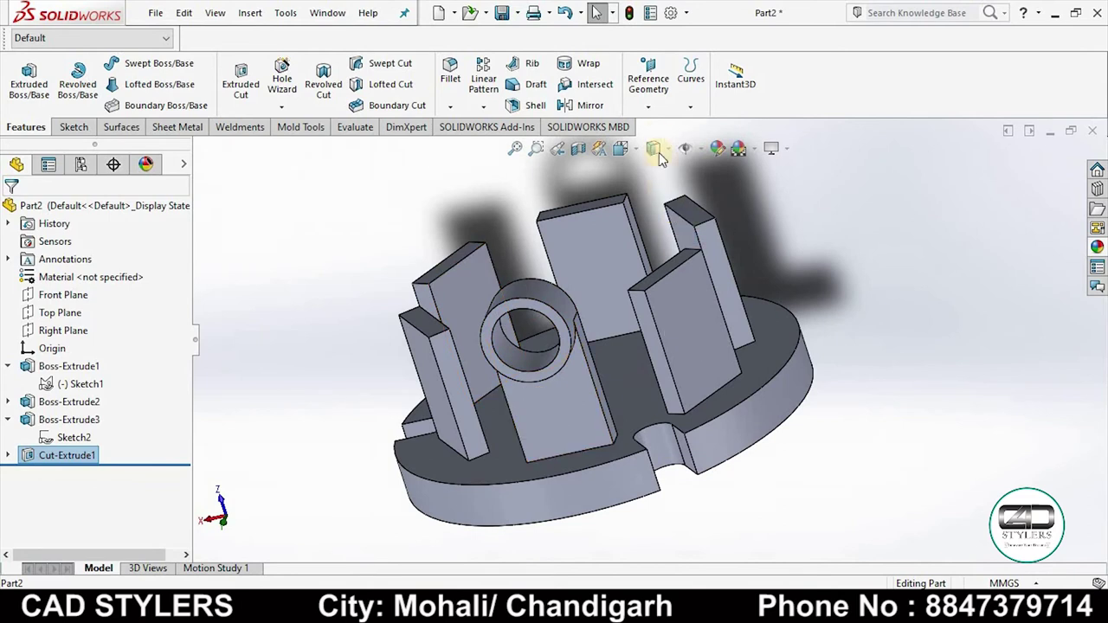
Create Axis1 through the base's centre from its cylindrical rim face
{"action": "left_click", "coordinate": [648, 87]}
{"action": "left_click", "coordinate": [659, 145]}
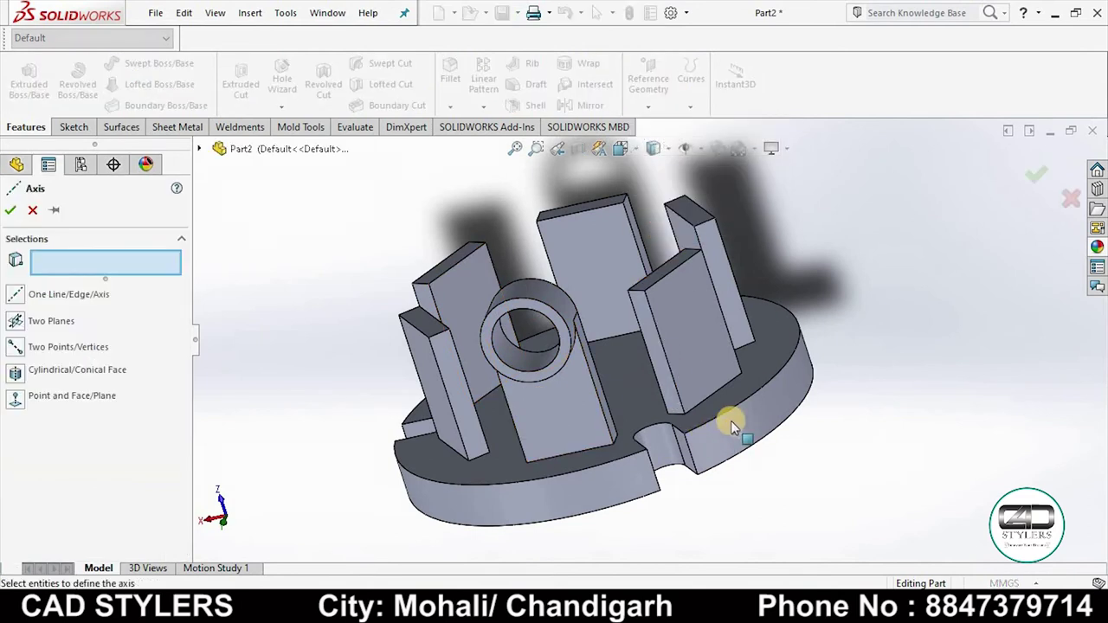
{"action": "left_click", "coordinate": [754, 410]}
{"action": "mouse_move", "coordinate": [917, 336]}
{"action": "middle_mouse_down"}
{"action": "mouse_move", "coordinate": [898, 409]}
{"action": "mouse_move", "coordinate": [921, 486]}
{"action": "middle_mouse_up"}
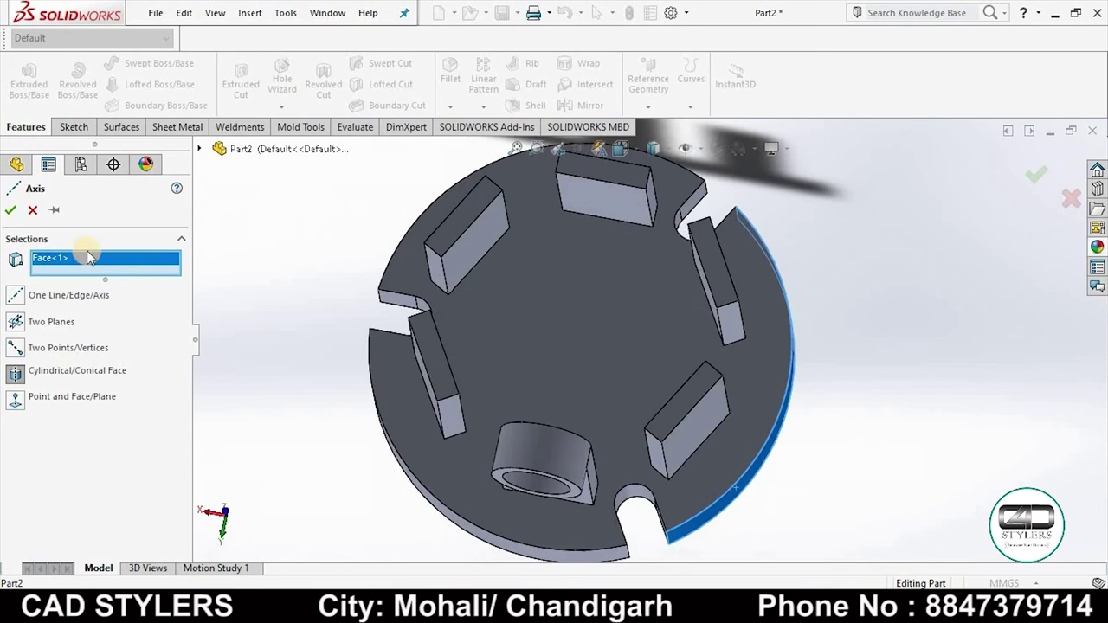
{"action": "left_click", "coordinate": [11, 212]}
Circular-pattern Boss-Extrude3 and Cut-Extrude1 six times, 360° around Axis1
{"action": "middle_click_drag", "start_coordinate": [635, 363], "coordinate": [528, 168]}
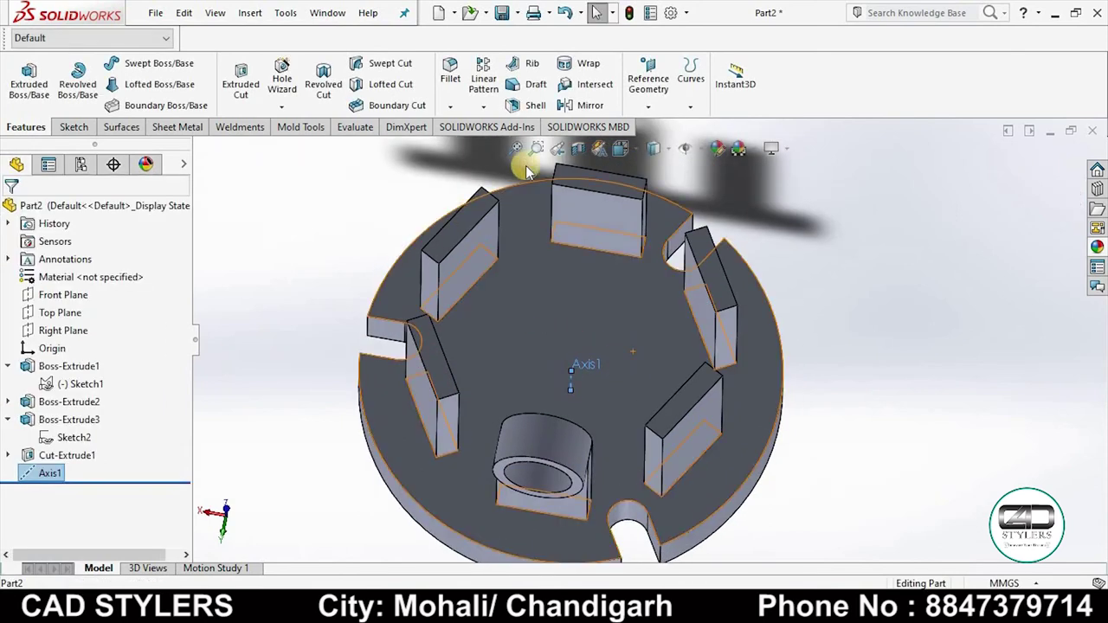
{"action": "left_click", "coordinate": [483, 105]}
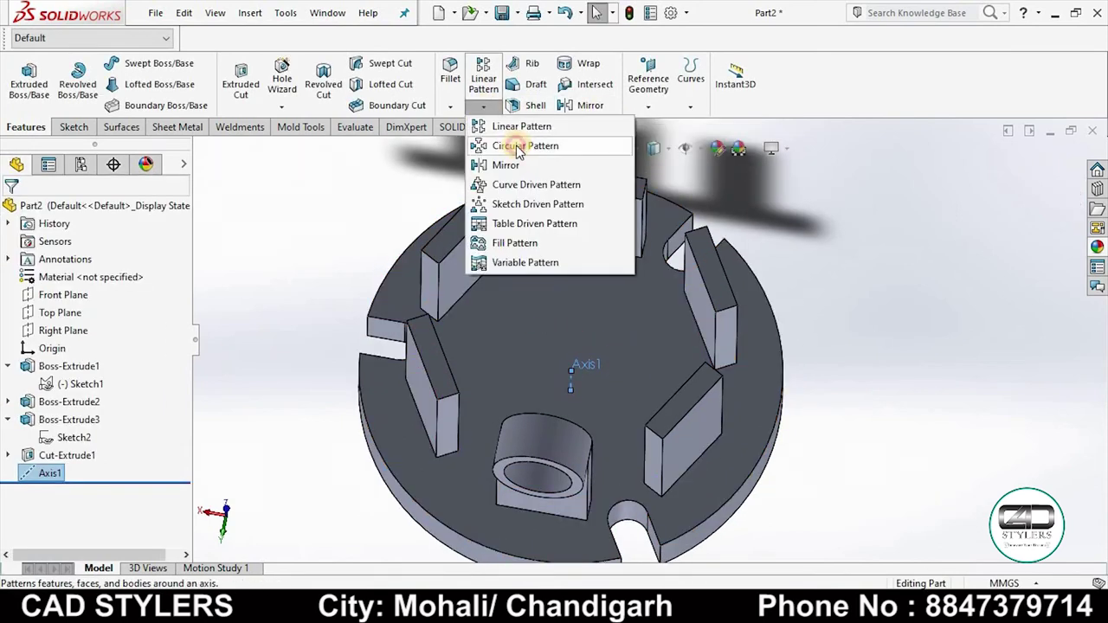
{"action": "left_click", "coordinate": [517, 146]}
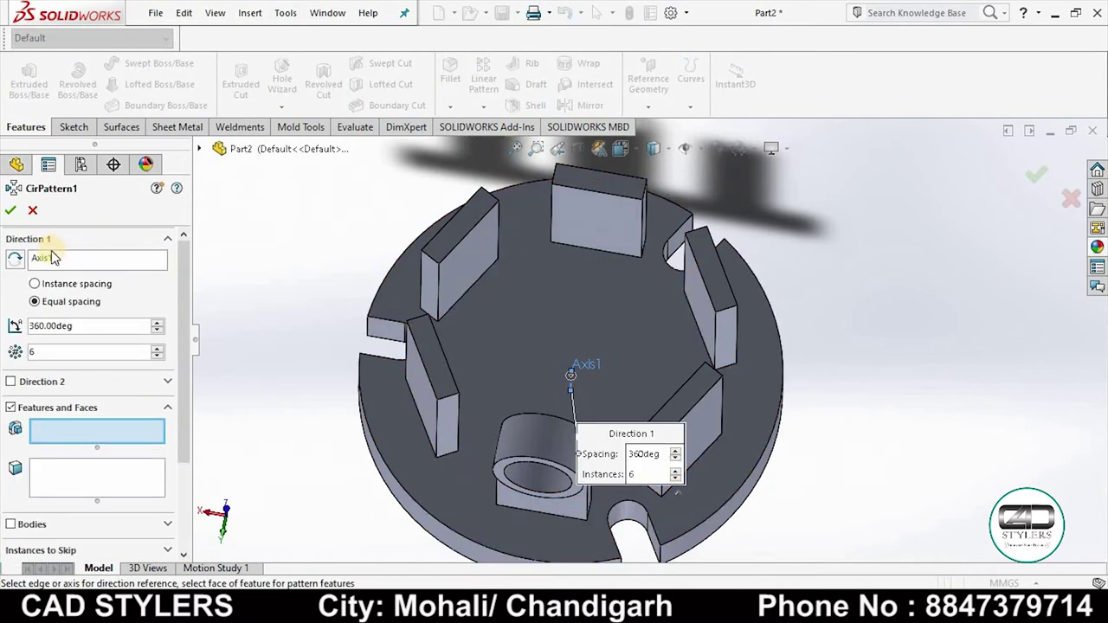
{"action": "left_click", "coordinate": [201, 149]}
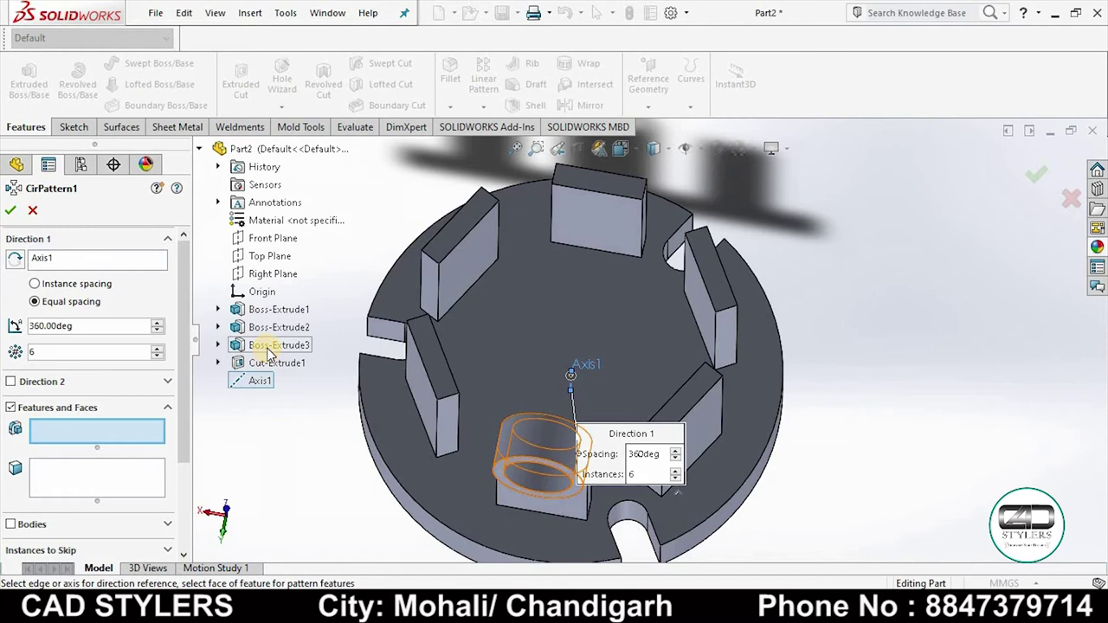
{"action": "left_click", "coordinate": [270, 346]}
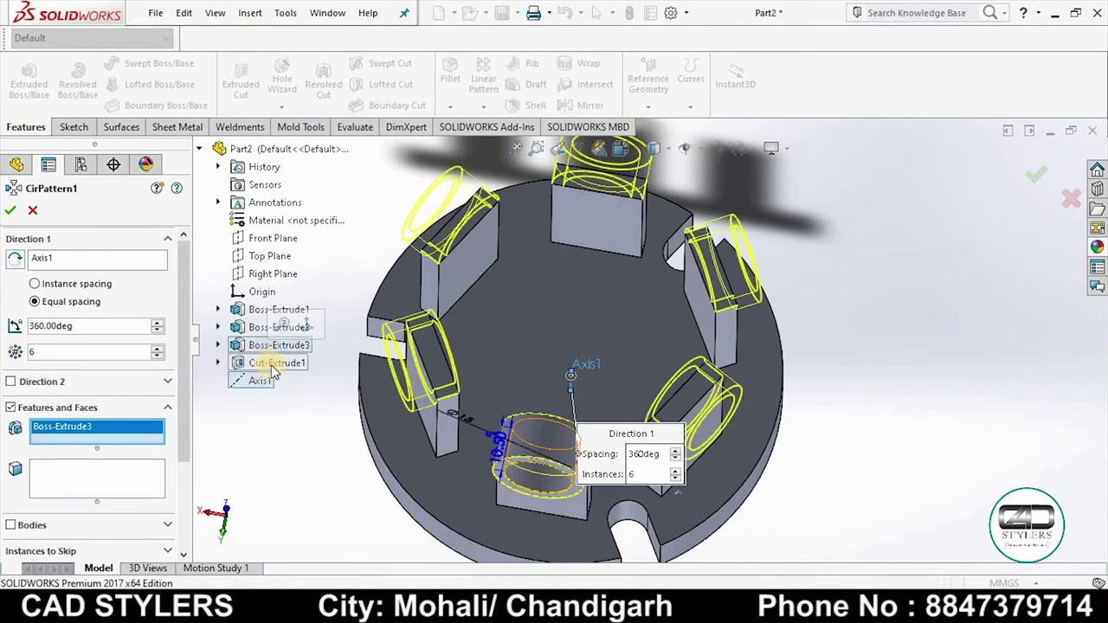
{"action": "left_click", "coordinate": [273, 364]}
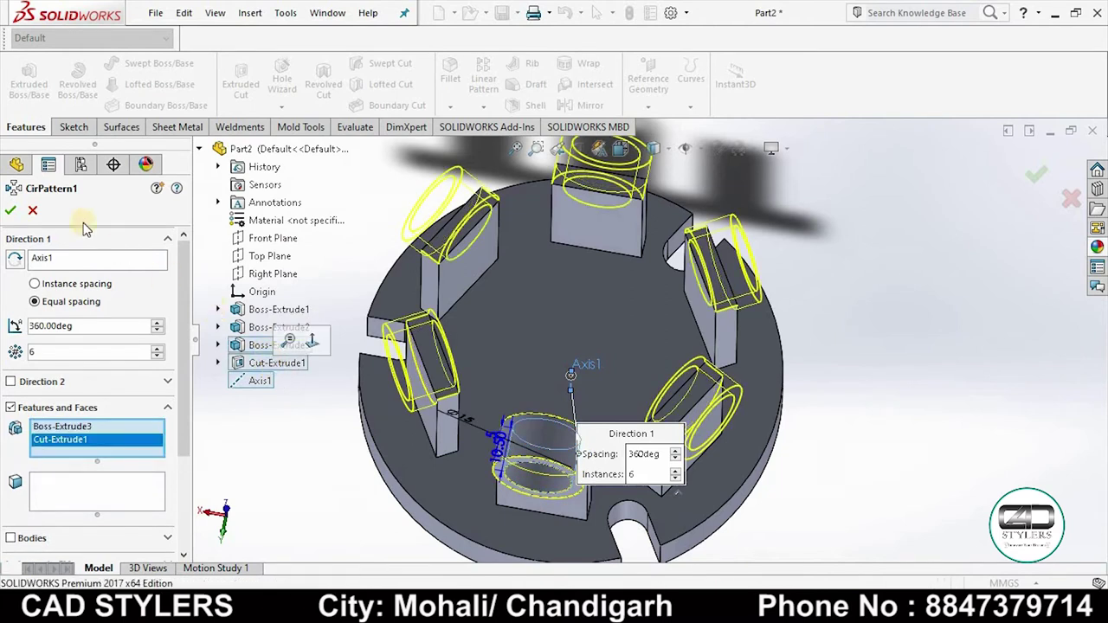
{"action": "left_click", "coordinate": [11, 211]}
{"action": "mouse_move", "coordinate": [445, 384]}
{"action": "middle_mouse_down"}
{"action": "mouse_move", "coordinate": [518, 243]}
{"action": "mouse_move", "coordinate": [564, 239]}
{"action": "mouse_move", "coordinate": [519, 386]}
{"action": "middle_mouse_up"}
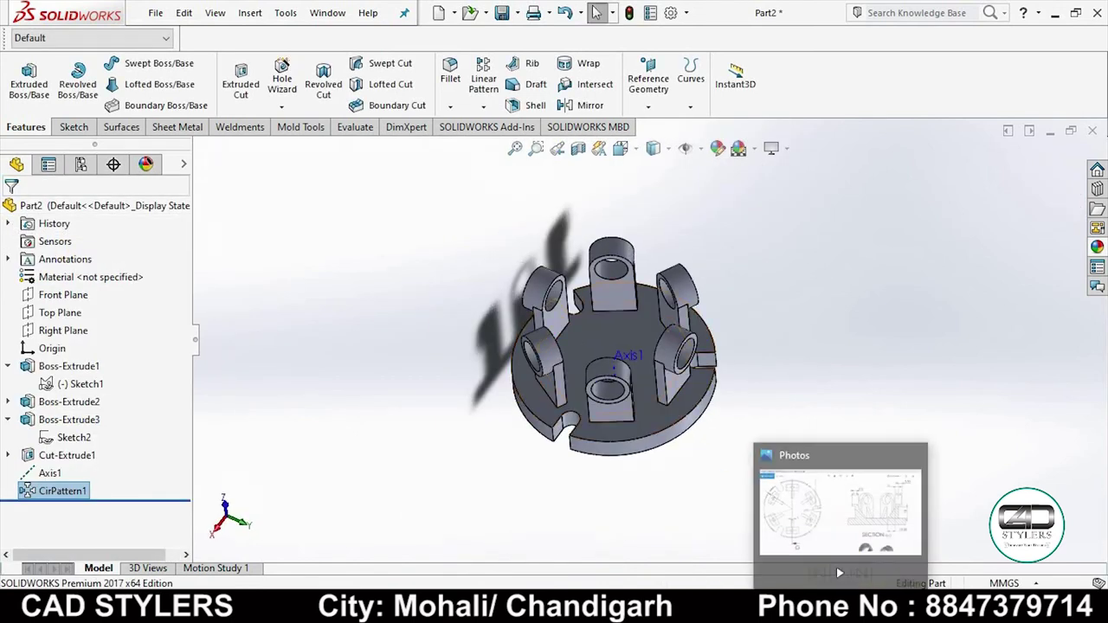
{"action": "left_click", "coordinate": [836, 567]}
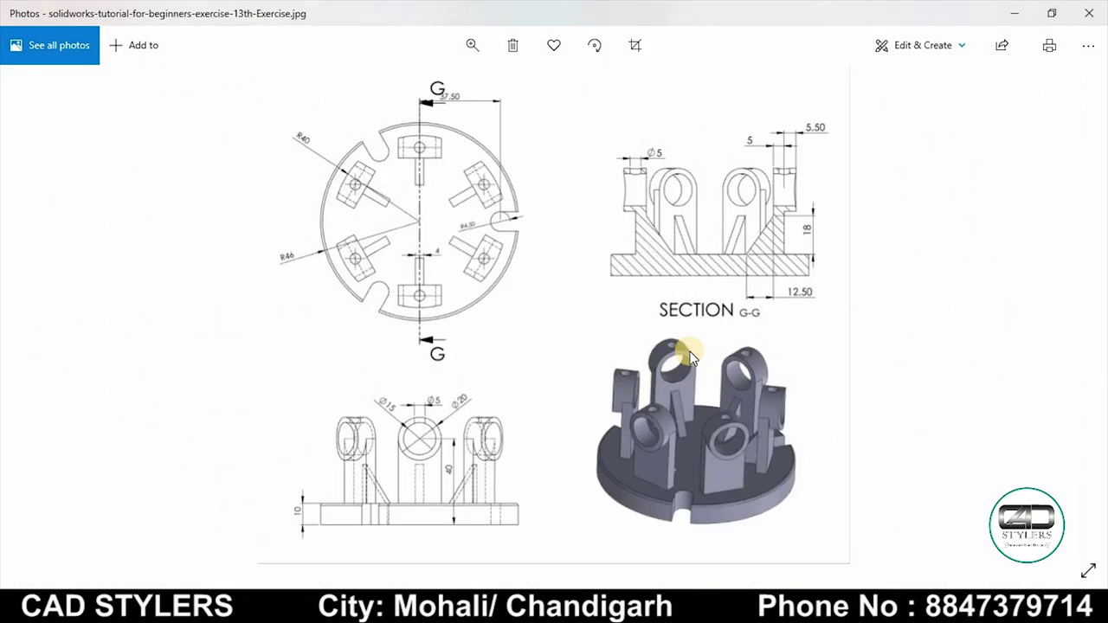
Zoom into the exercise drawing and pan between the 3D, top, section and front views
{"action": "scroll", "coordinate": [692, 355], "scroll_direction": "up", "scroll_amount": 2}
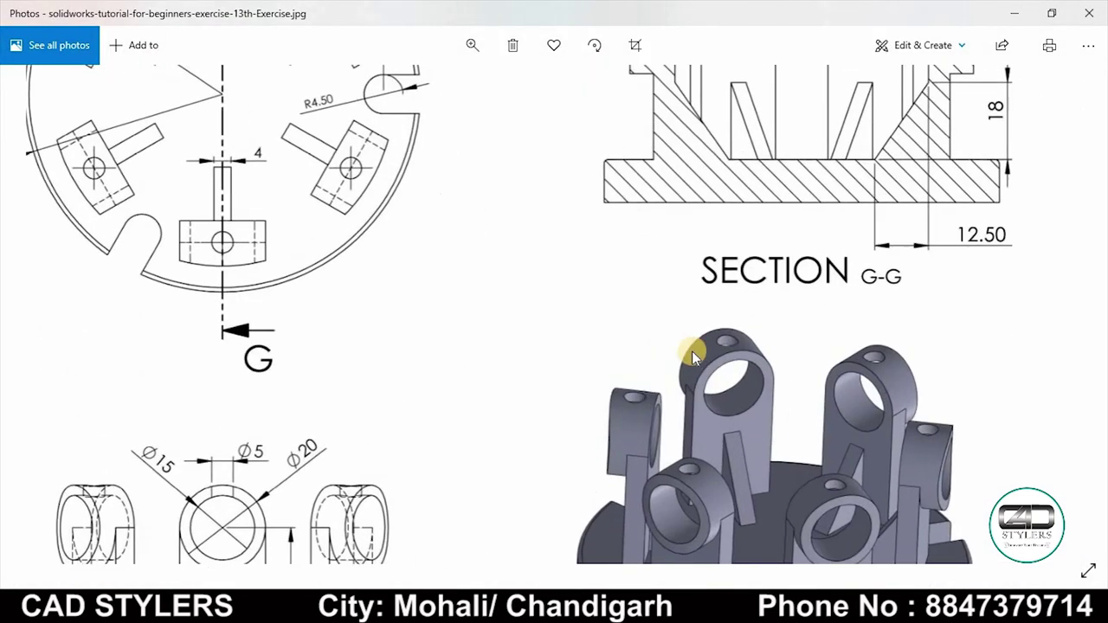
{"action": "scroll", "coordinate": [694, 349], "scroll_direction": "up", "scroll_amount": 1}
{"action": "mouse_move", "coordinate": [631, 408]}
{"action": "left_mouse_down"}
{"action": "mouse_move", "coordinate": [583, 260]}
{"action": "mouse_move", "coordinate": [600, 272]}
{"action": "left_mouse_up"}
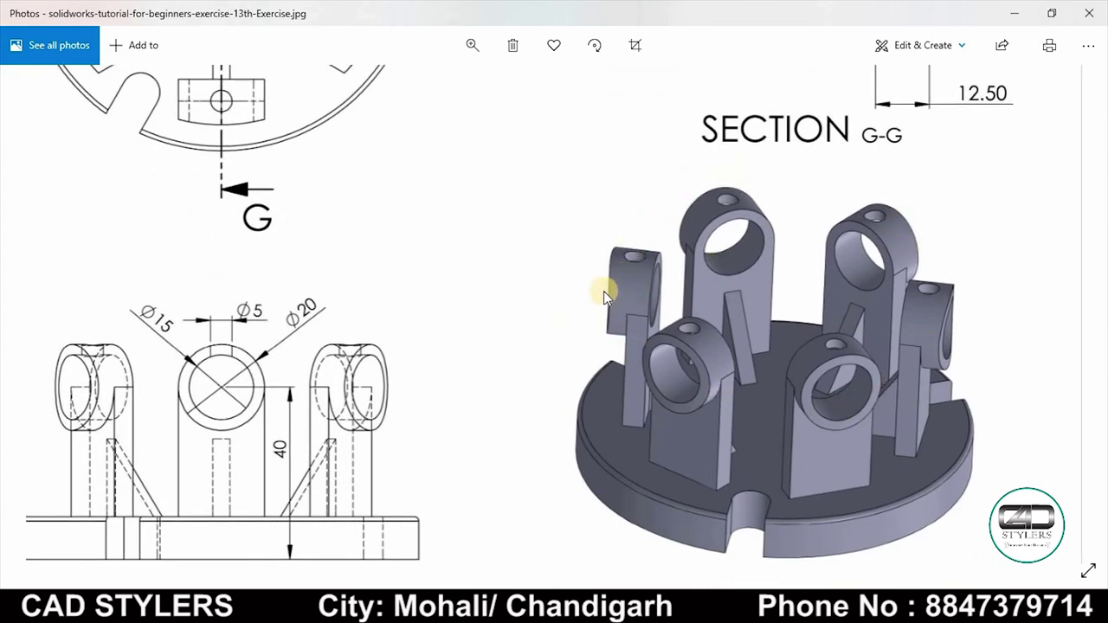
{"action": "left_click_drag", "start_coordinate": [556, 302], "coordinate": [581, 477]}
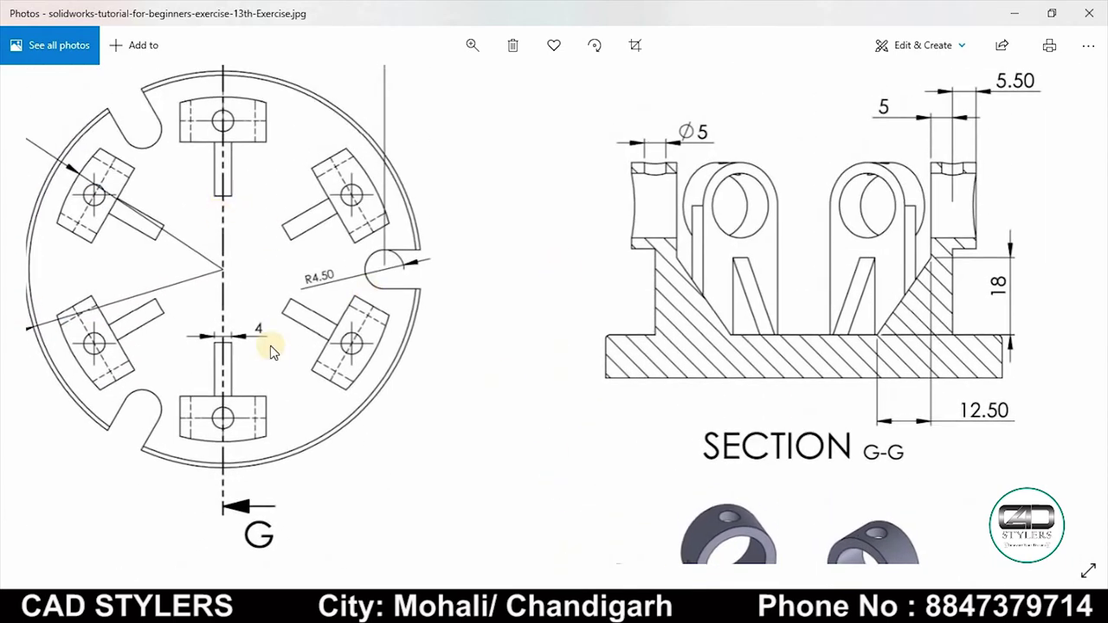
{"action": "left_click_drag", "start_coordinate": [275, 372], "coordinate": [366, 136]}
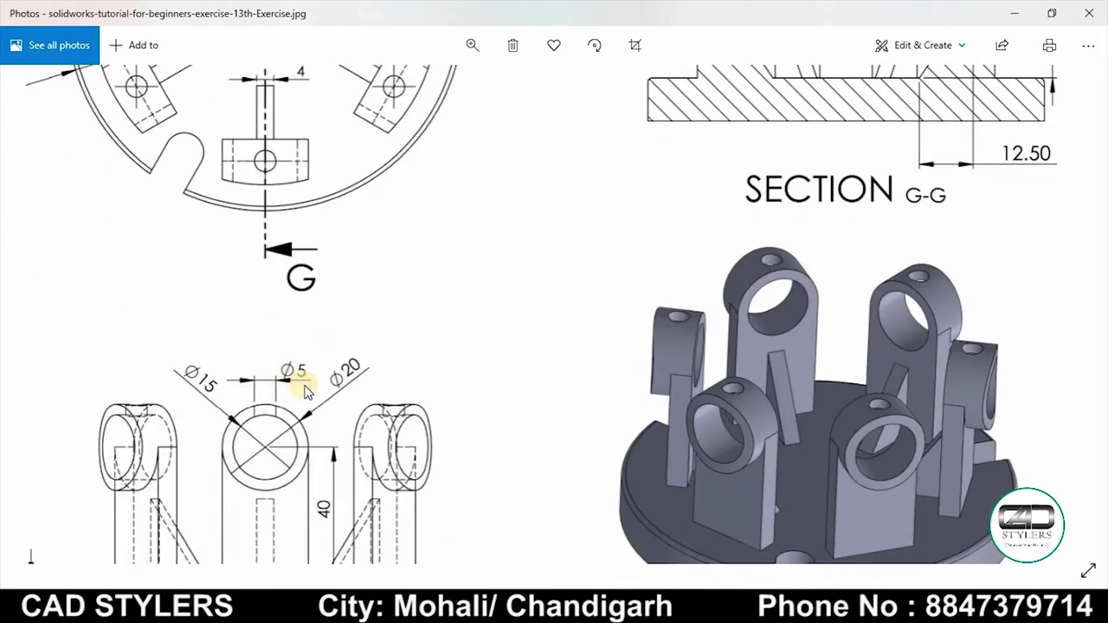
{"action": "left_click_drag", "start_coordinate": [387, 229], "coordinate": [408, 494]}
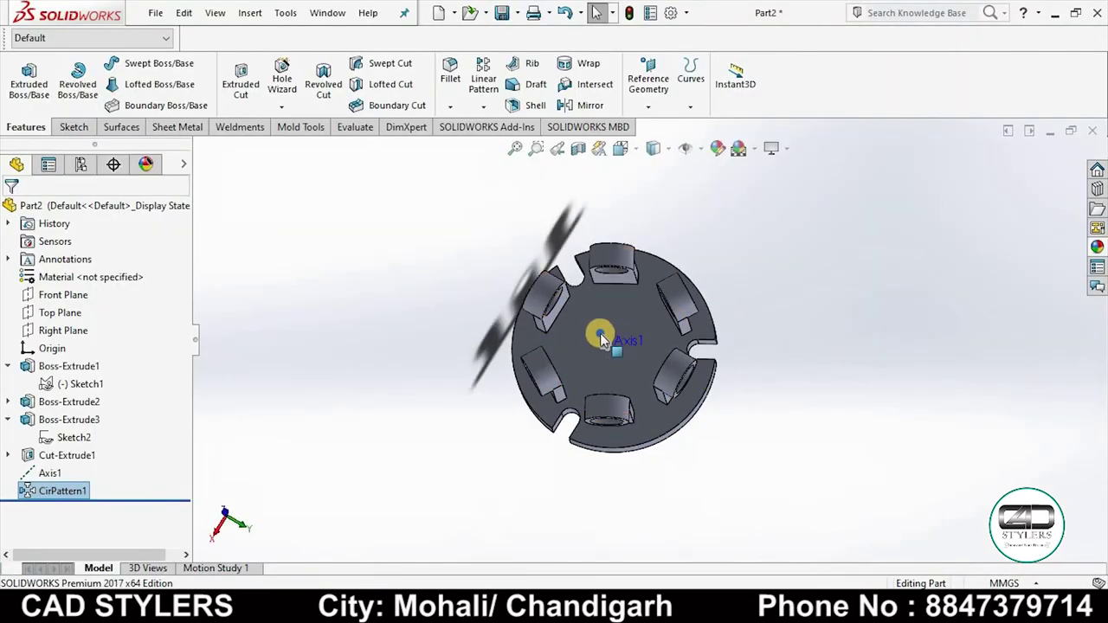
Start a sketch on the base's flat face and view it Normal To
{"action": "right_click", "coordinate": [606, 260]}
{"action": "left_click", "coordinate": [638, 231]}
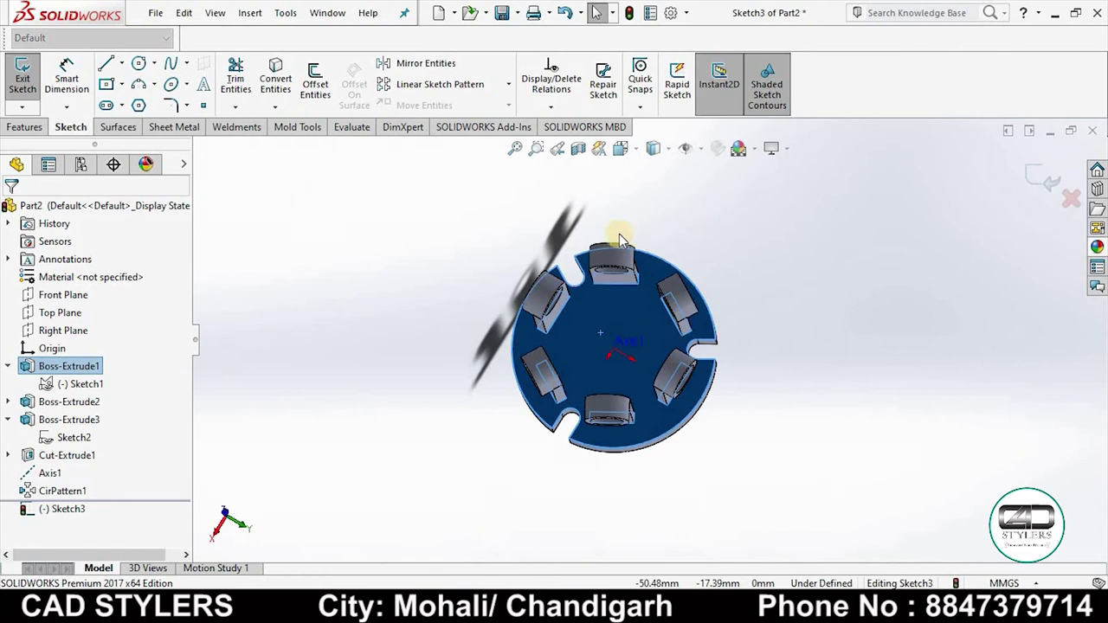
{"action": "key", "text": "space"}
{"action": "left_click", "coordinate": [145, 109]}
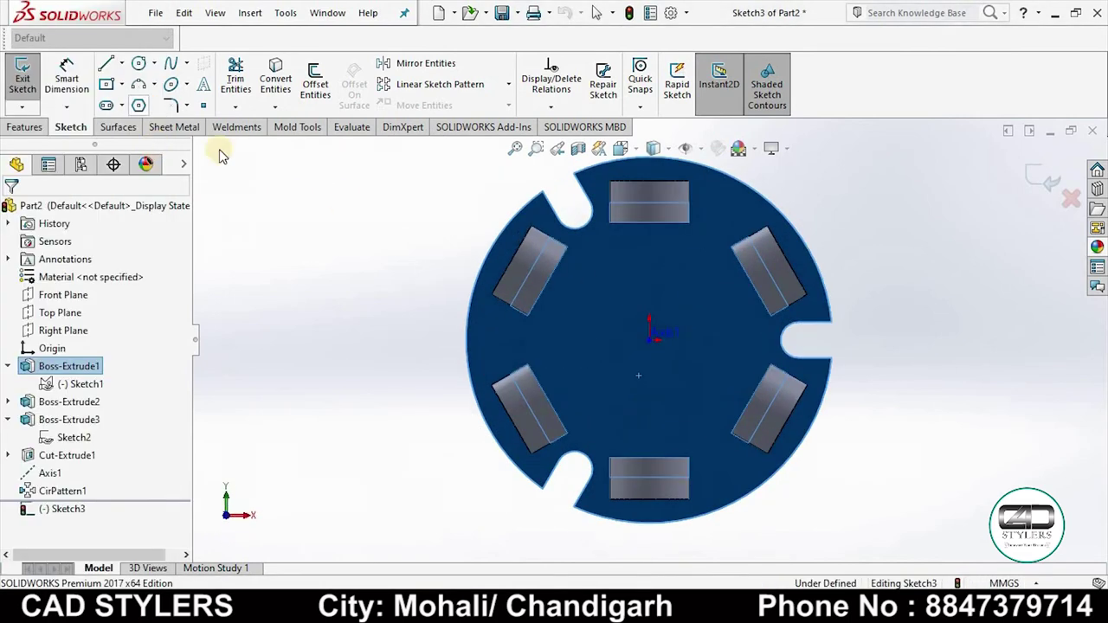
Draw a circle inside the top lug's rectangle and dimension it Ø5 mm
{"action": "left_click", "coordinate": [138, 63]}
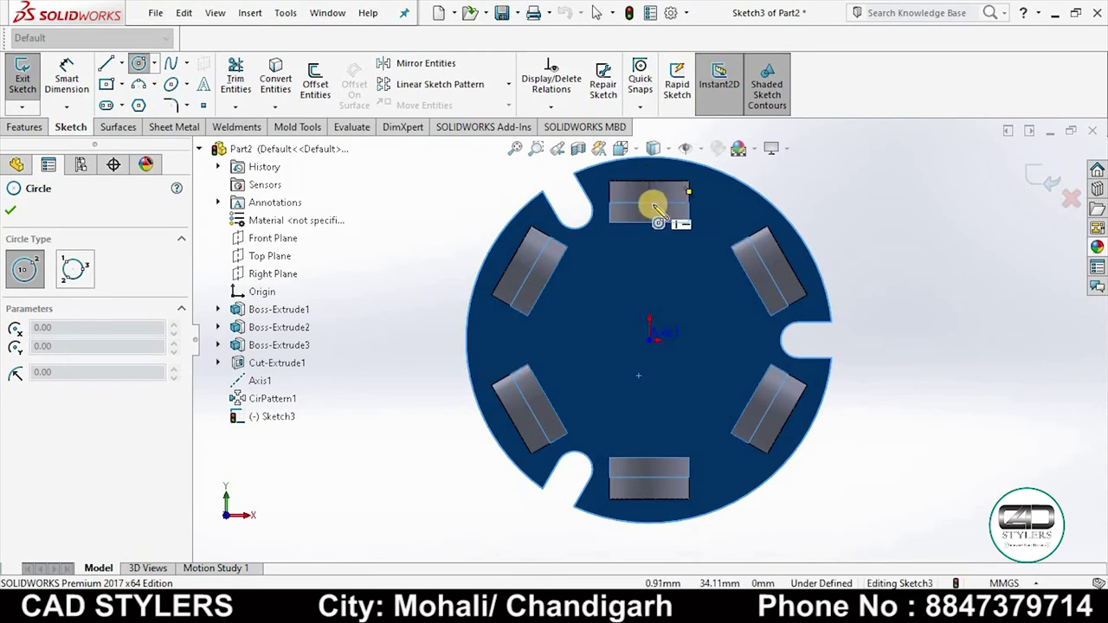
{"action": "left_click", "coordinate": [659, 203]}
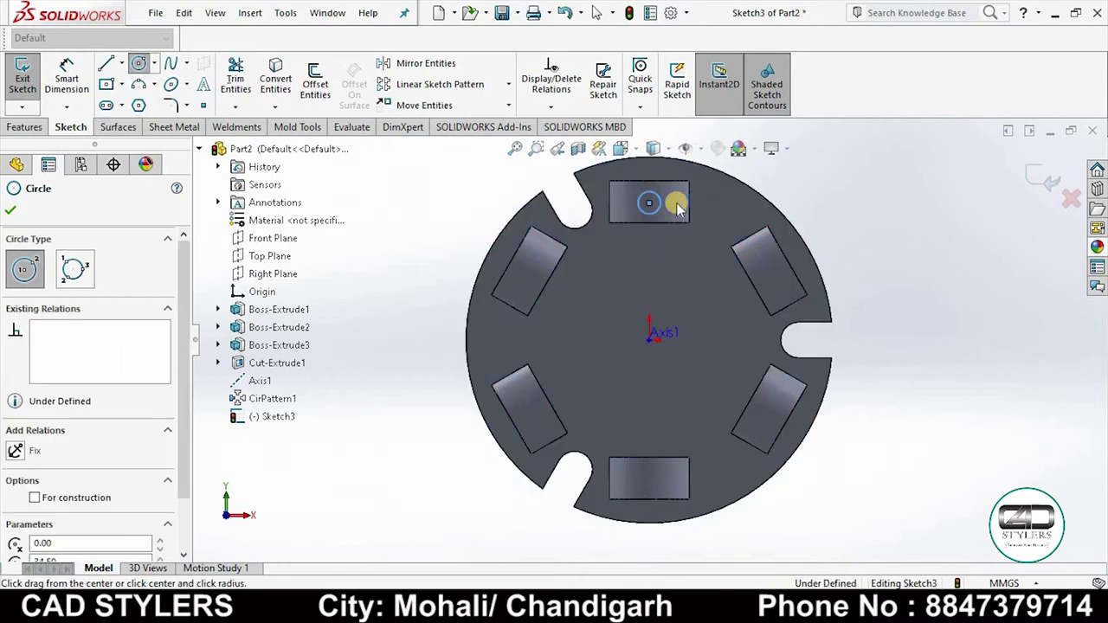
{"action": "right_click", "coordinate": [671, 202]}
{"action": "left_click", "coordinate": [700, 205]}
{"action": "left_click", "coordinate": [67, 78]}
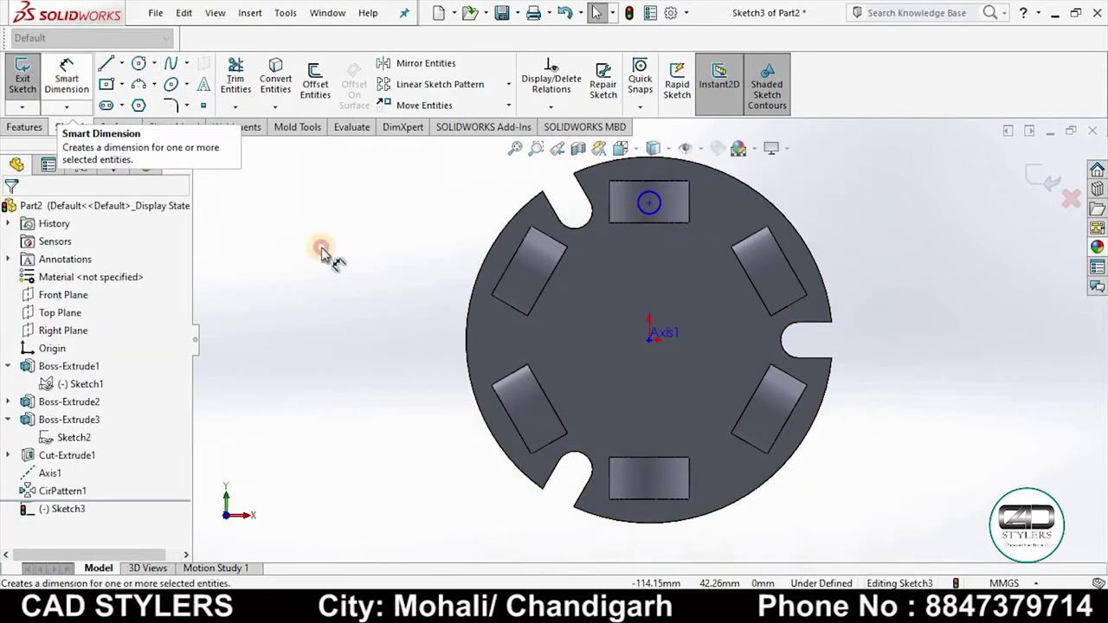
{"action": "left_click", "coordinate": [659, 203]}
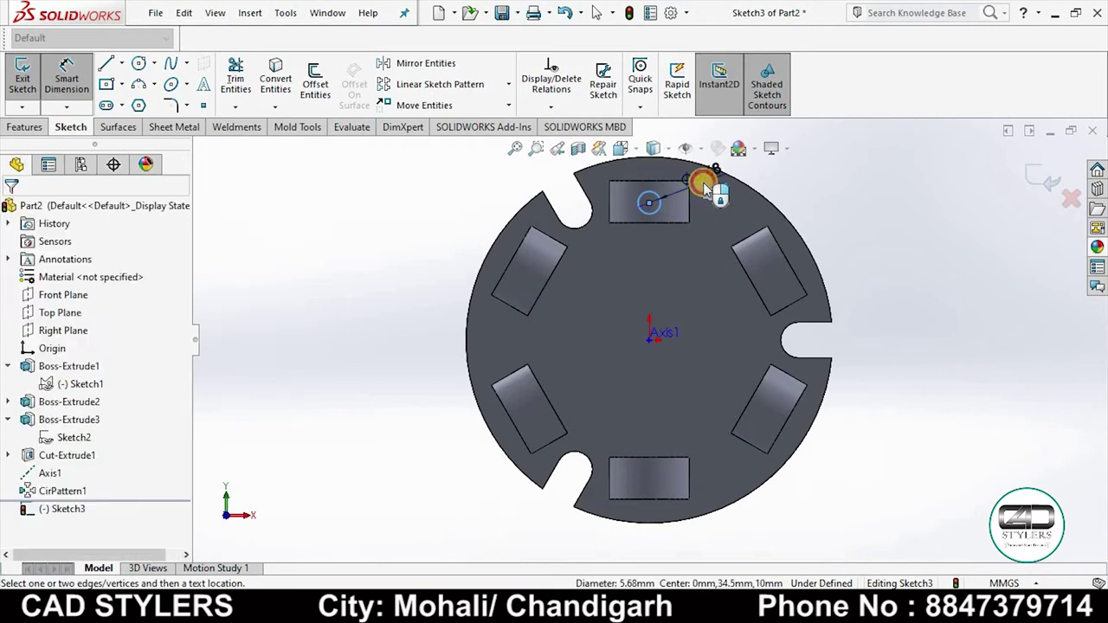
{"action": "left_click", "coordinate": [704, 180]}
{"action": "type", "text": "5.00mm"}
{"action": "key", "text": "Return"}
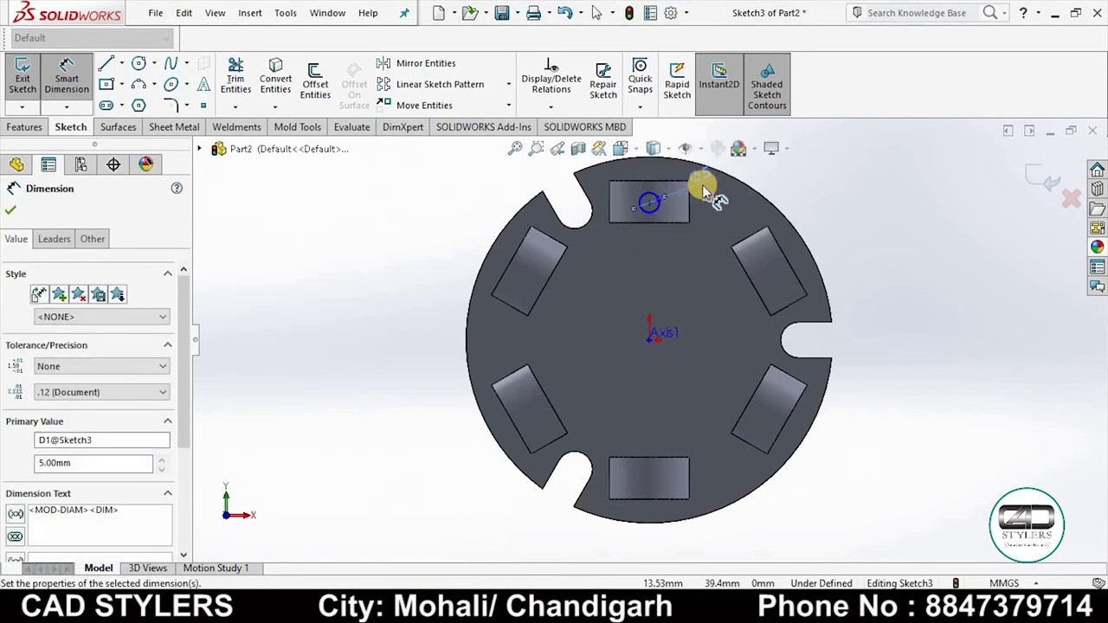
Zoom back out to see the whole base and pick the Circular Sketch Pattern
{"action": "scroll", "coordinate": [709, 223], "scroll_direction": "down", "scroll_amount": 2}
{"action": "scroll", "coordinate": [709, 222], "scroll_direction": "down", "scroll_amount": 2}
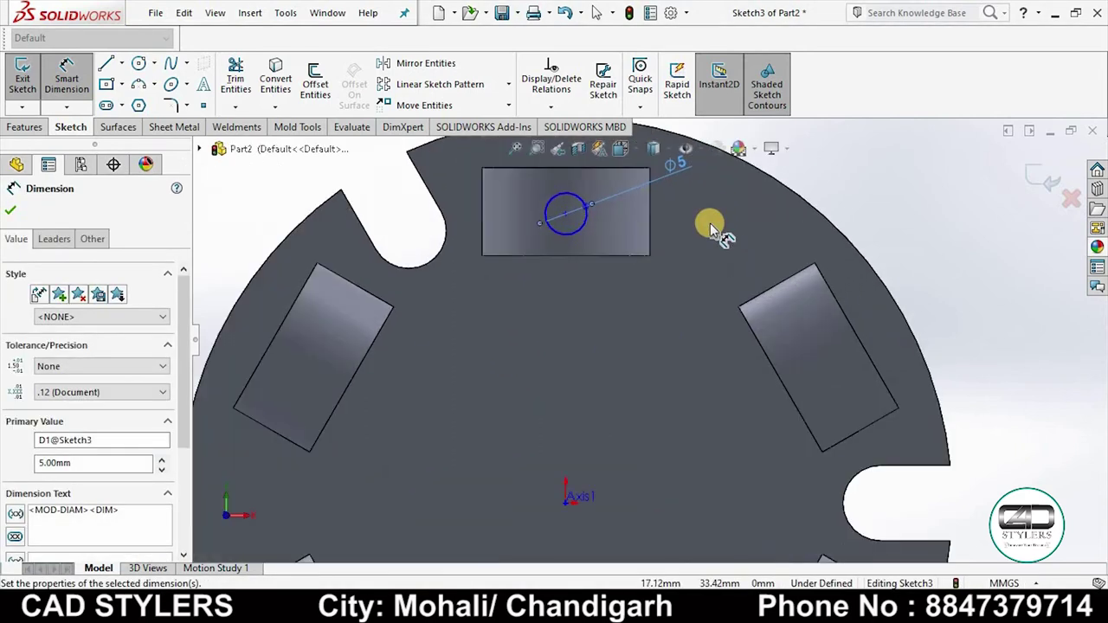
{"action": "key", "text": "z"}
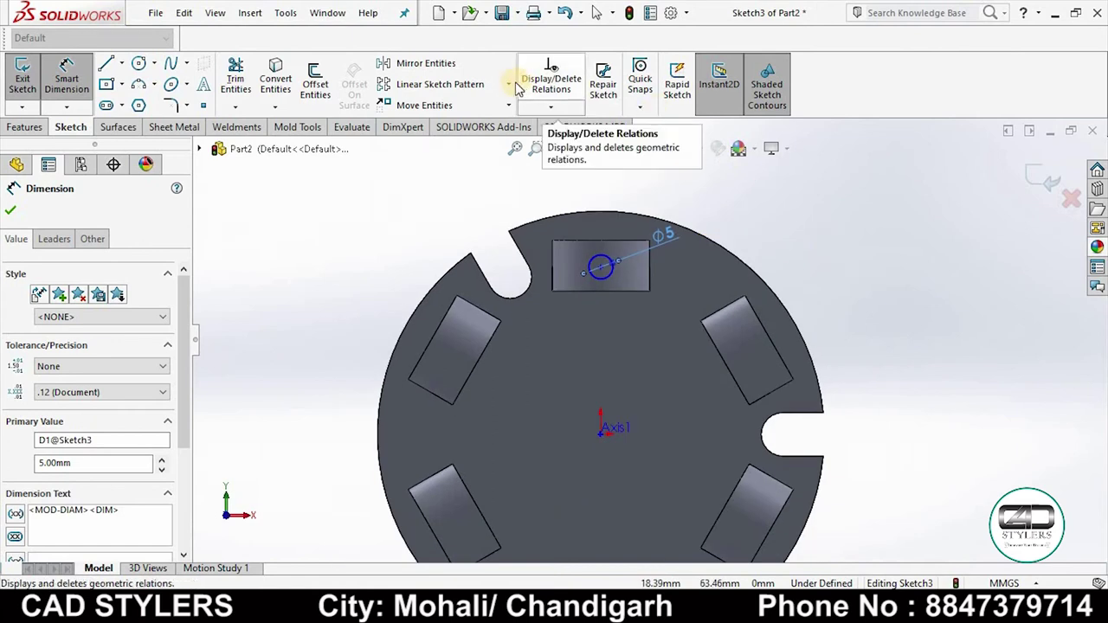
{"action": "left_click", "coordinate": [509, 84]}
{"action": "left_click", "coordinate": [446, 123]}
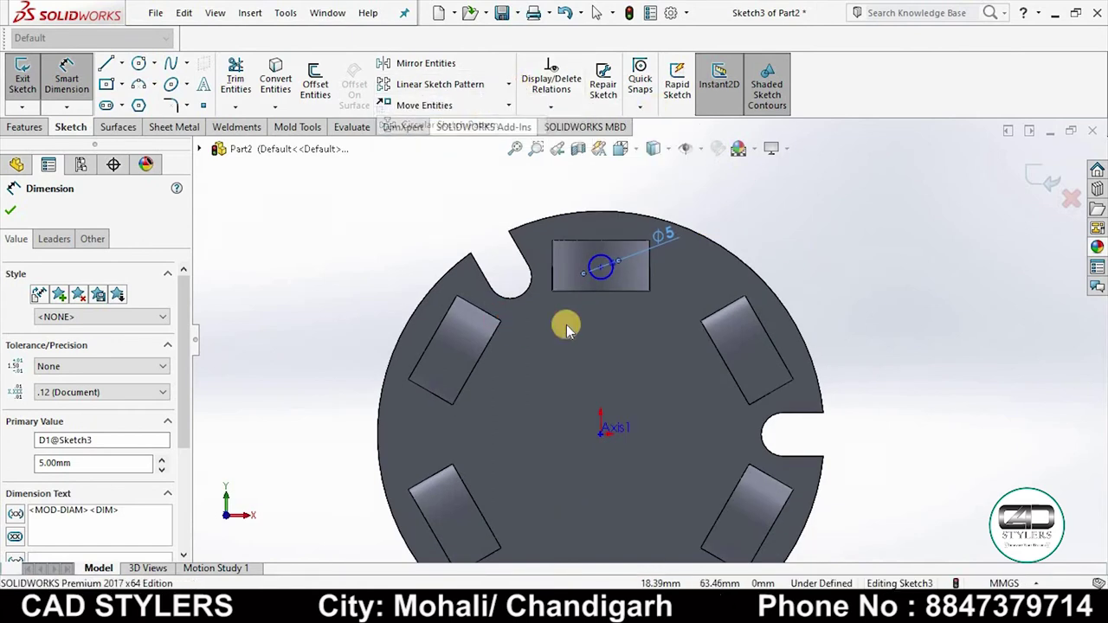
Pattern the Ø5 circle into 6 instances around the centre and exit Sketch3
{"action": "left_click", "coordinate": [603, 279]}
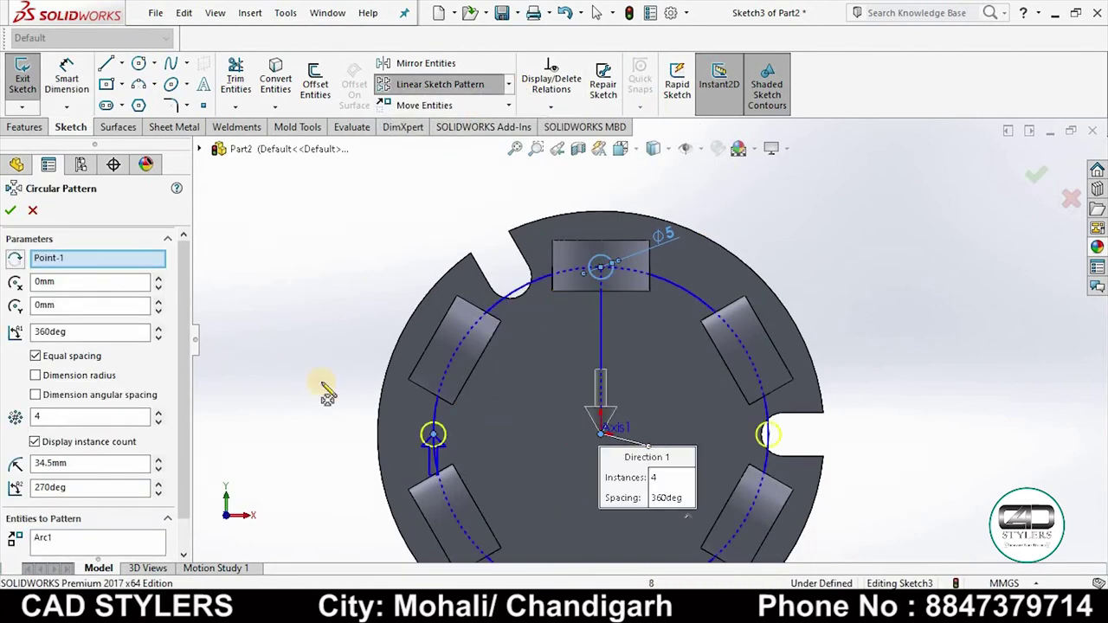
{"action": "double_click", "coordinate": [85, 416]}
{"action": "type", "text": "6"}
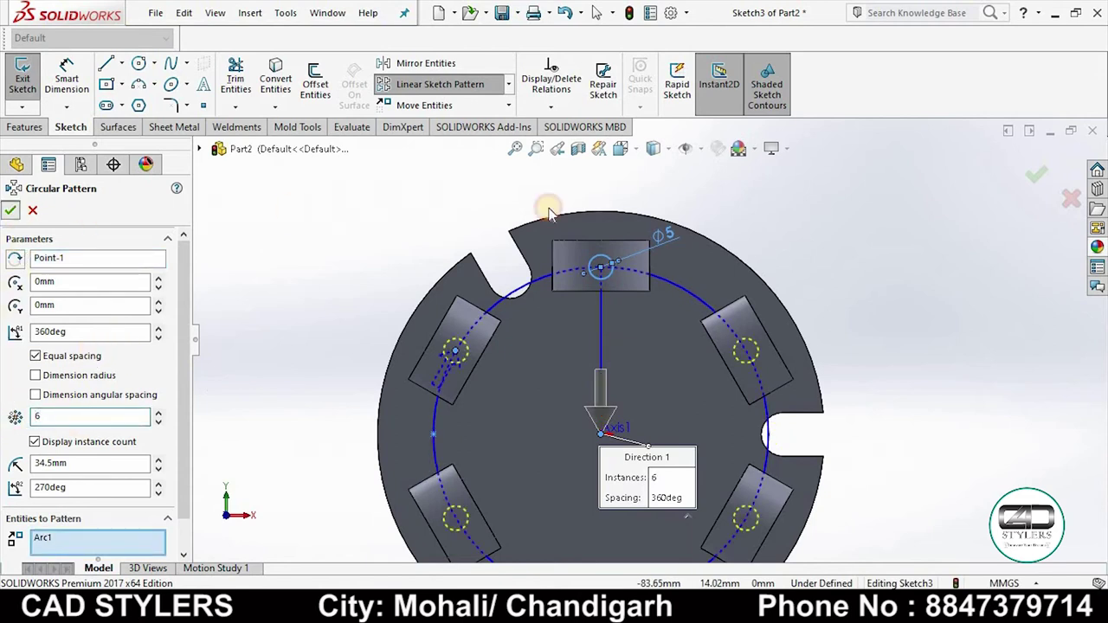
{"action": "key", "text": "Return"}
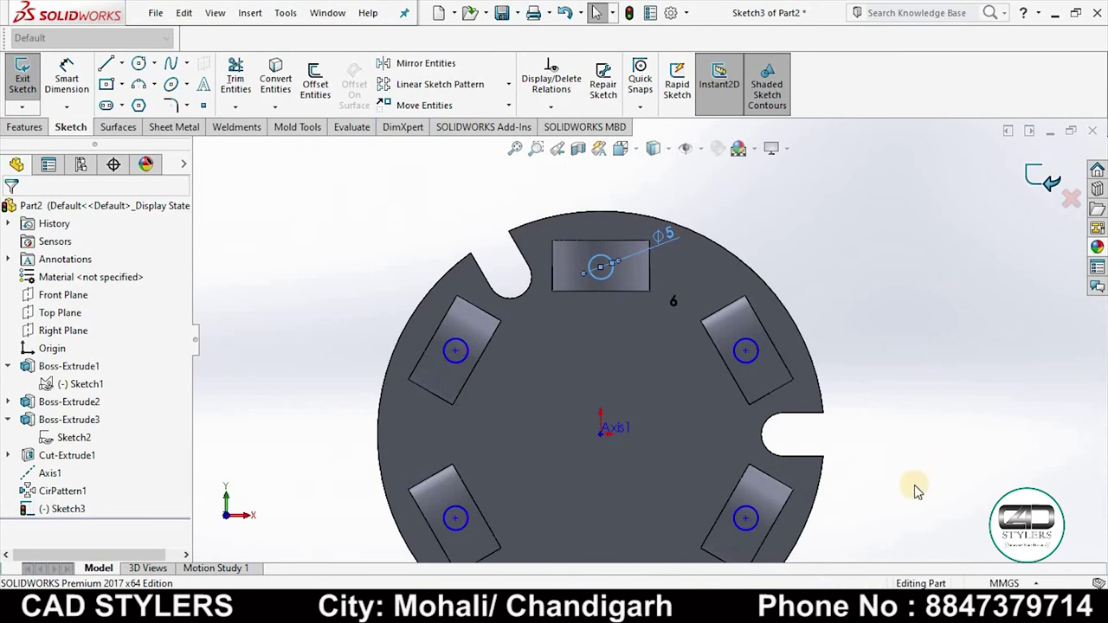
{"action": "key", "text": "ctrl+b"}
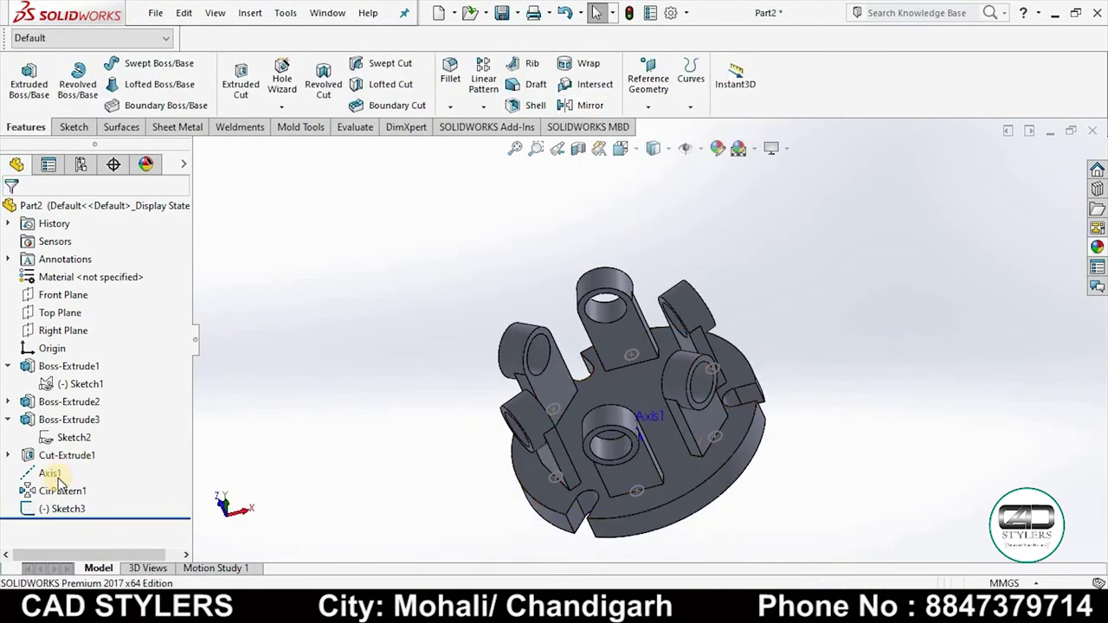
Cut Sketch3's six Ø5 circles 10.50 mm deep, starting from a 40 mm offset
{"action": "left_click", "coordinate": [62, 509]}
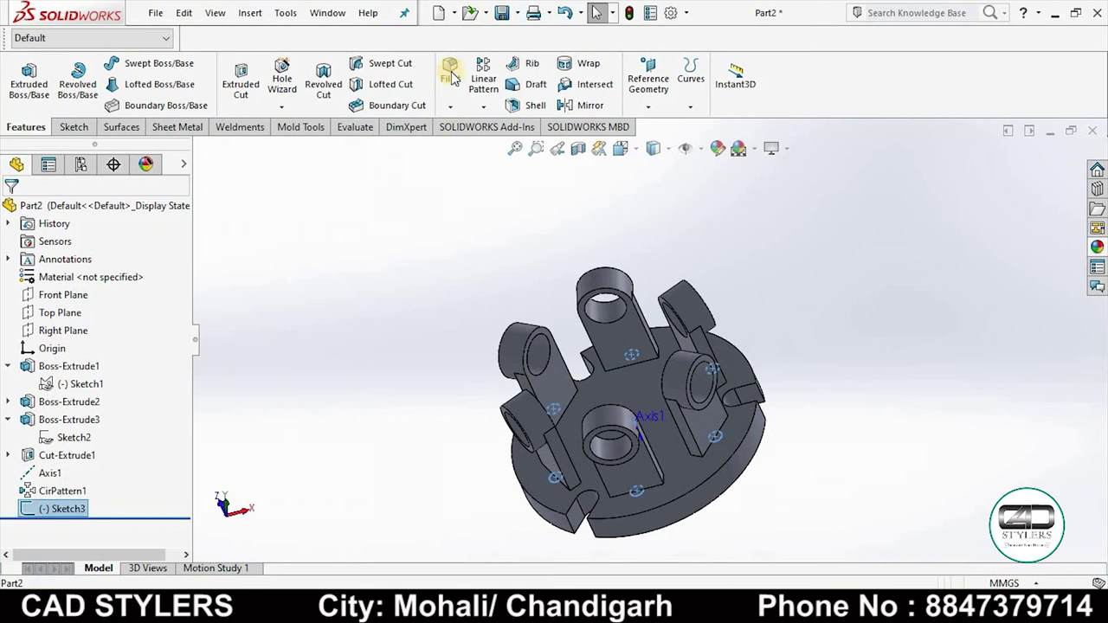
{"action": "left_click", "coordinate": [247, 79]}
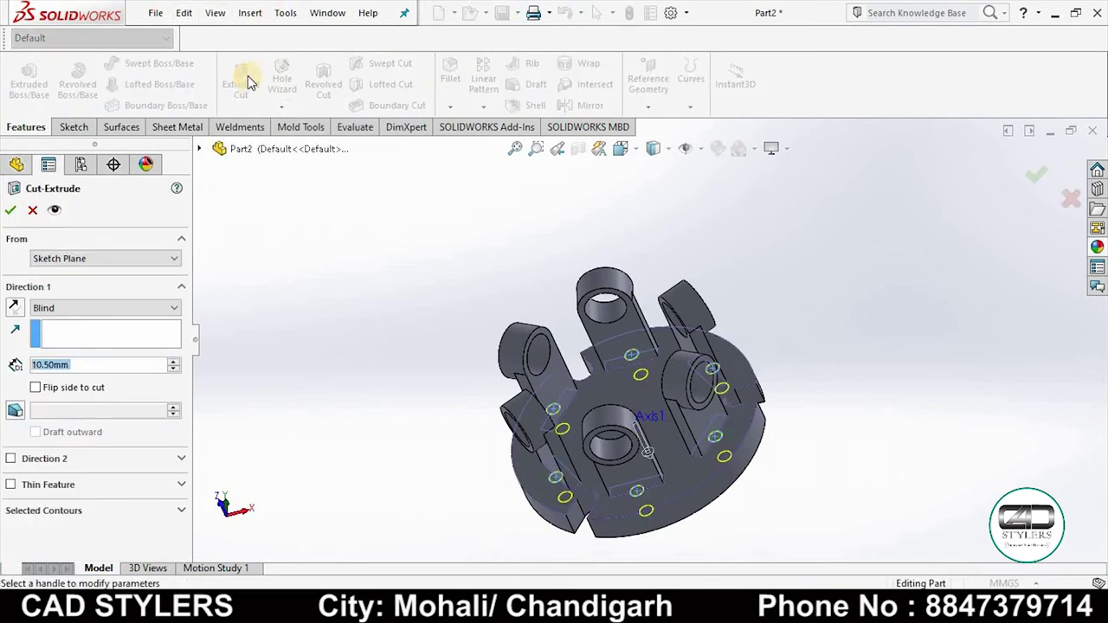
{"action": "middle_click_drag", "start_coordinate": [470, 351], "coordinate": [653, 420]}
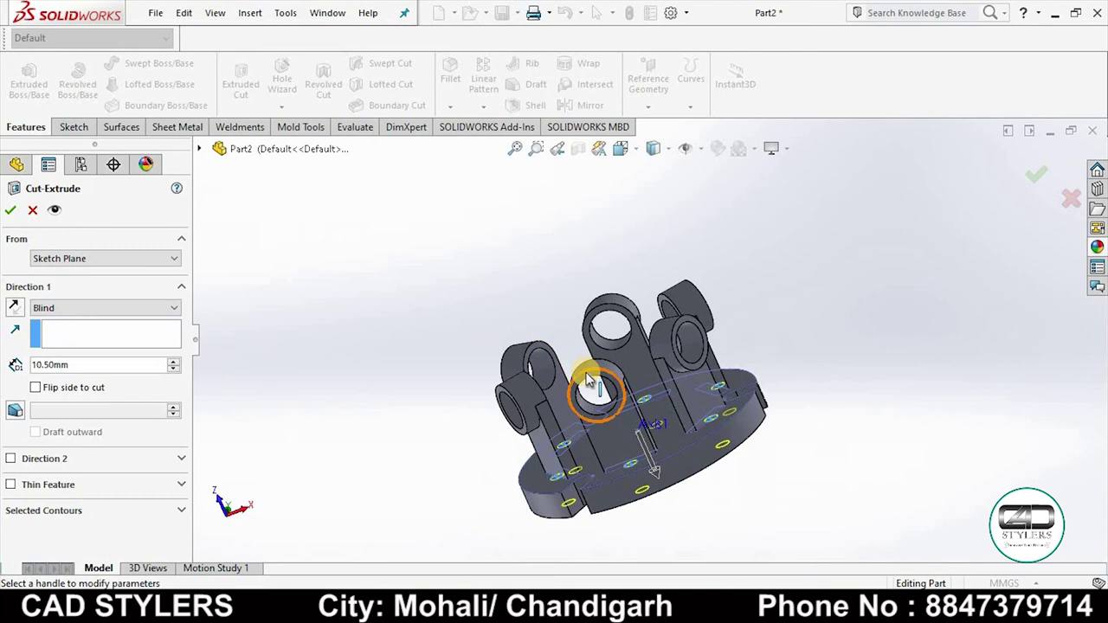
{"action": "left_click", "coordinate": [124, 258]}
{"action": "left_click", "coordinate": [45, 304]}
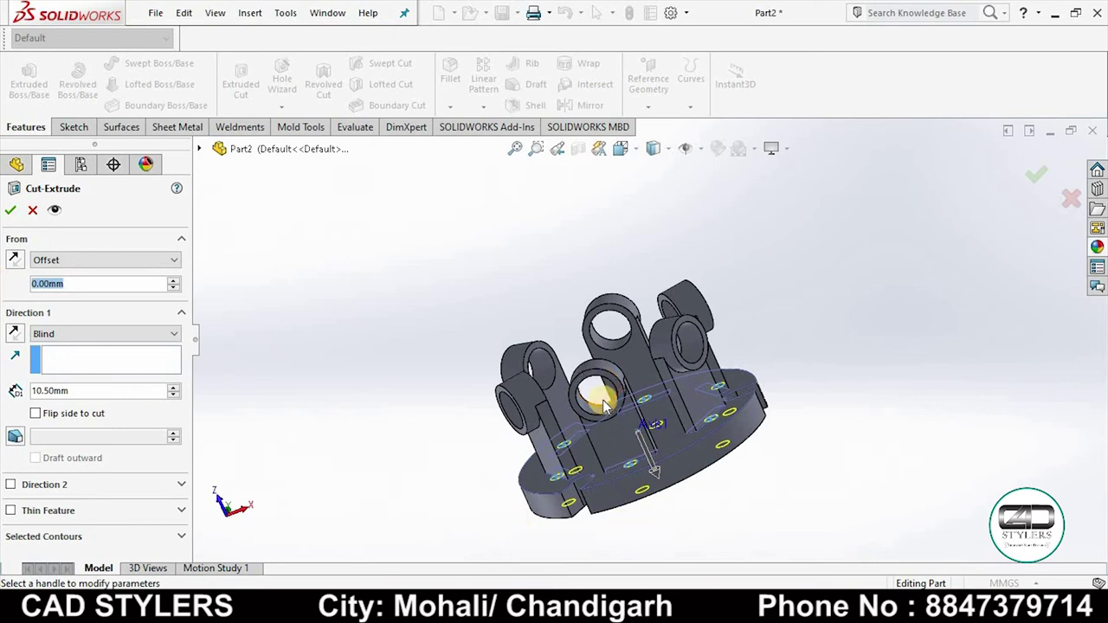
{"action": "type", "text": "40"}
{"action": "key", "text": "Return"}
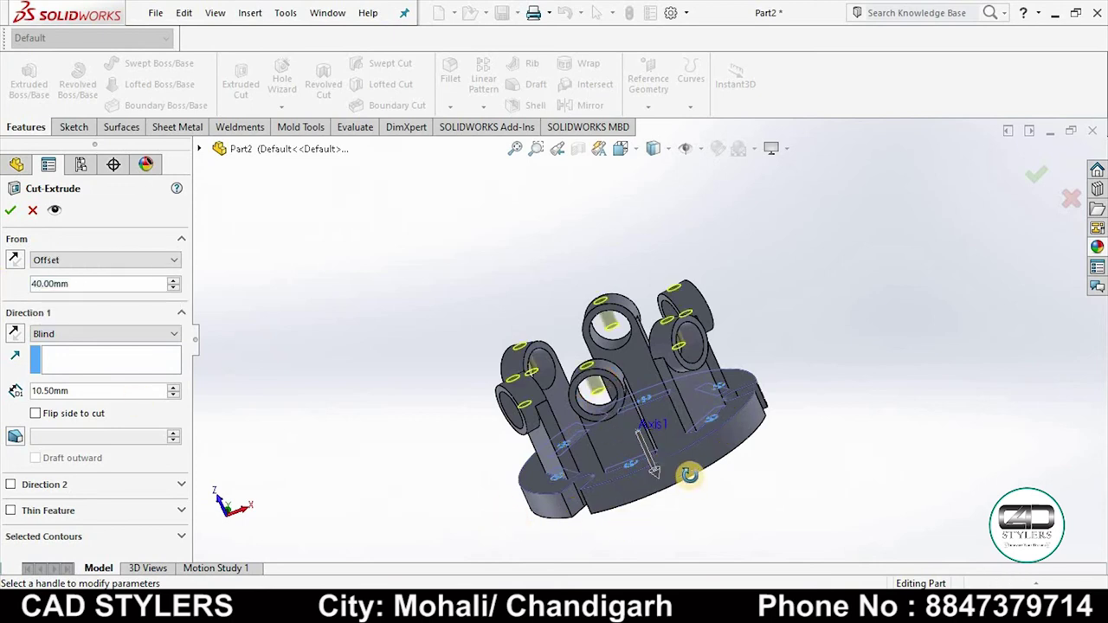
{"action": "mouse_move", "coordinate": [688, 475]}
{"action": "middle_mouse_down"}
{"action": "mouse_move", "coordinate": [695, 425]}
{"action": "mouse_move", "coordinate": [693, 472]}
{"action": "middle_mouse_up"}
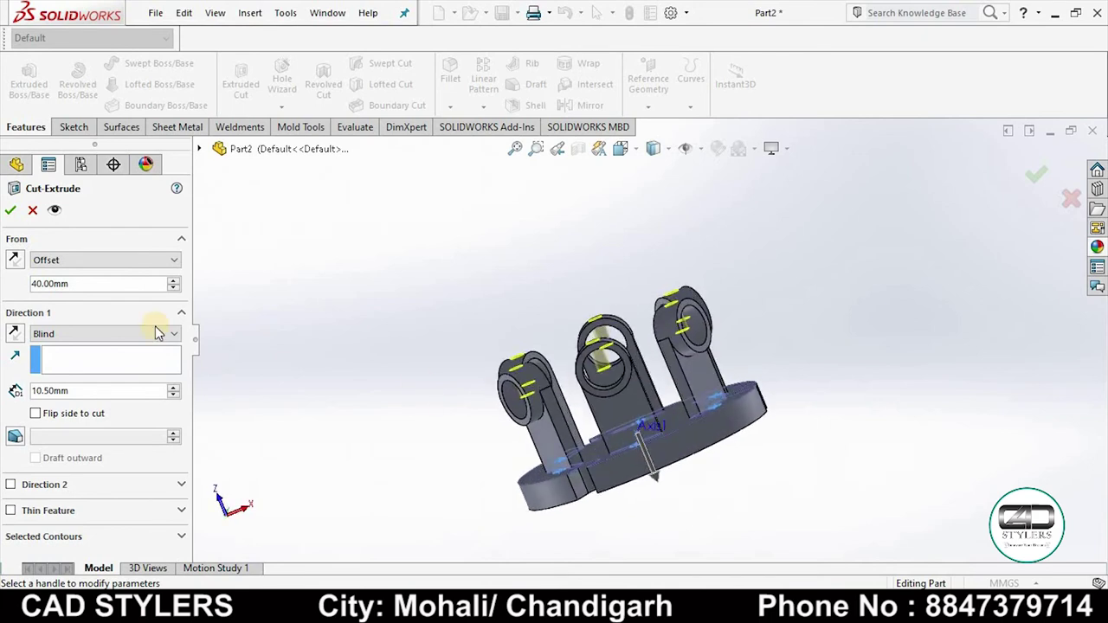
{"action": "key", "text": "Return"}
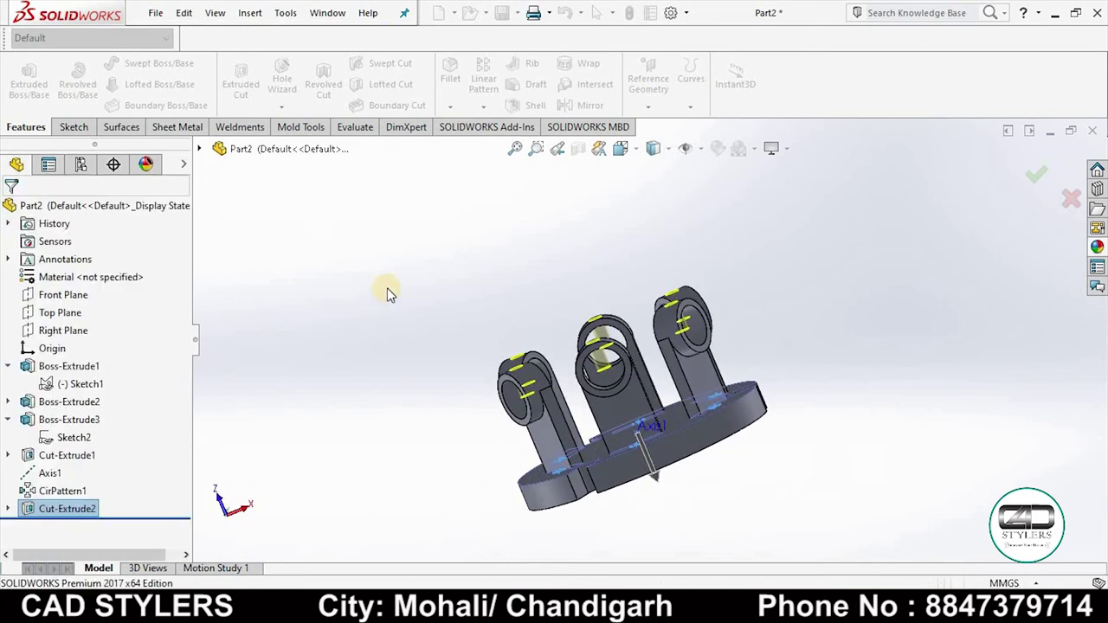
{"action": "middle_click_drag", "start_coordinate": [384, 292], "coordinate": [425, 502]}
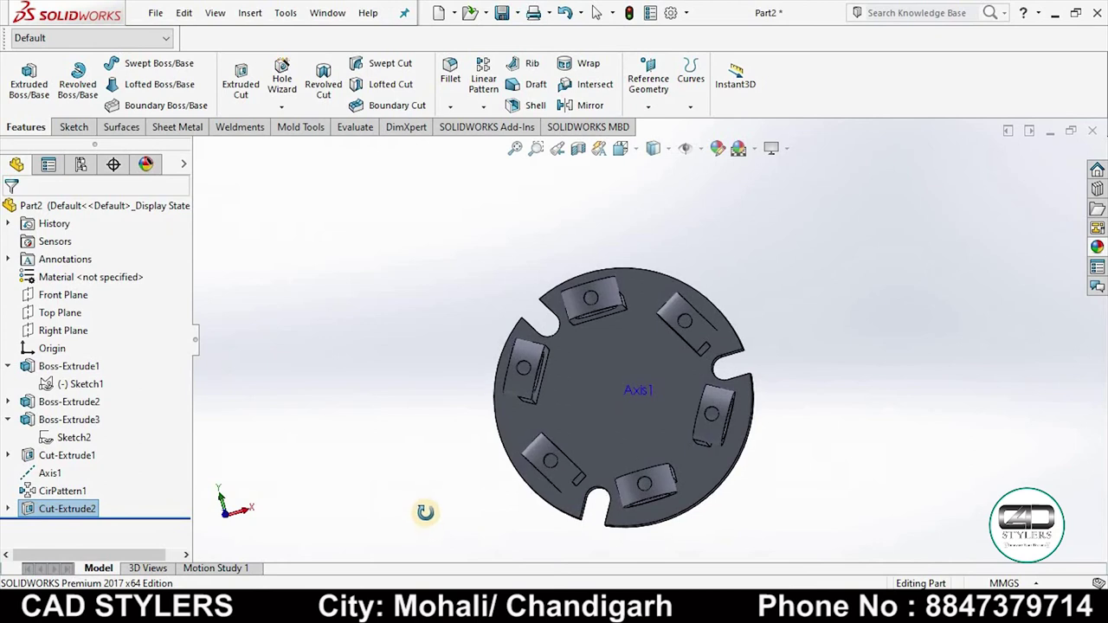
Switch to the exercise drawing in Photos and scroll to section G-G
{"action": "key", "text": "alt+Tab"}
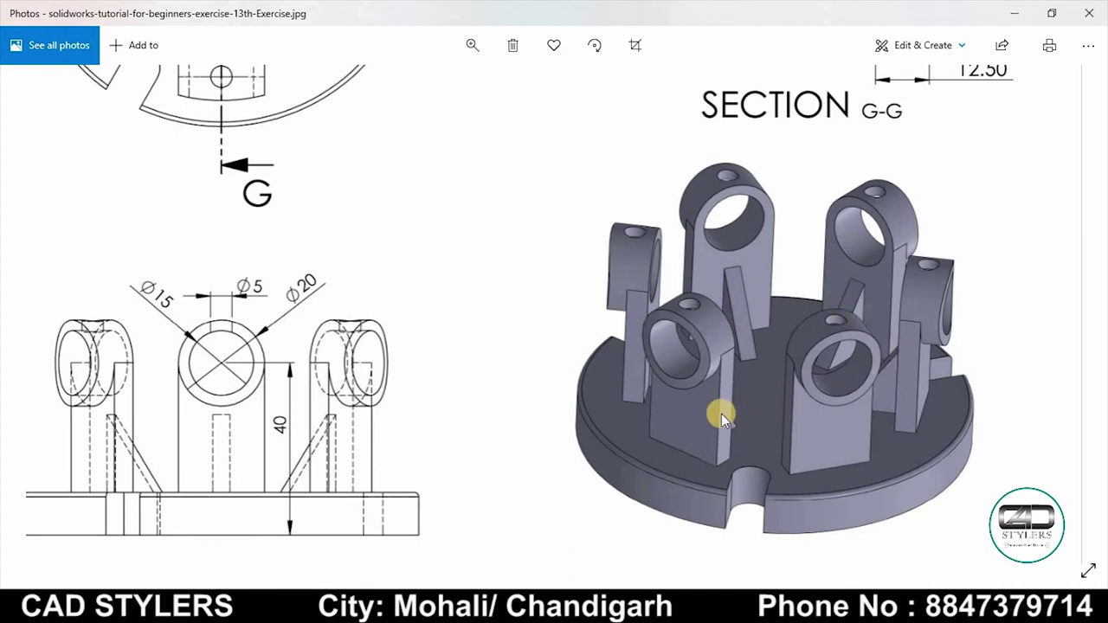
{"action": "scroll", "coordinate": [759, 392], "scroll_direction": "up", "scroll_amount": 3}
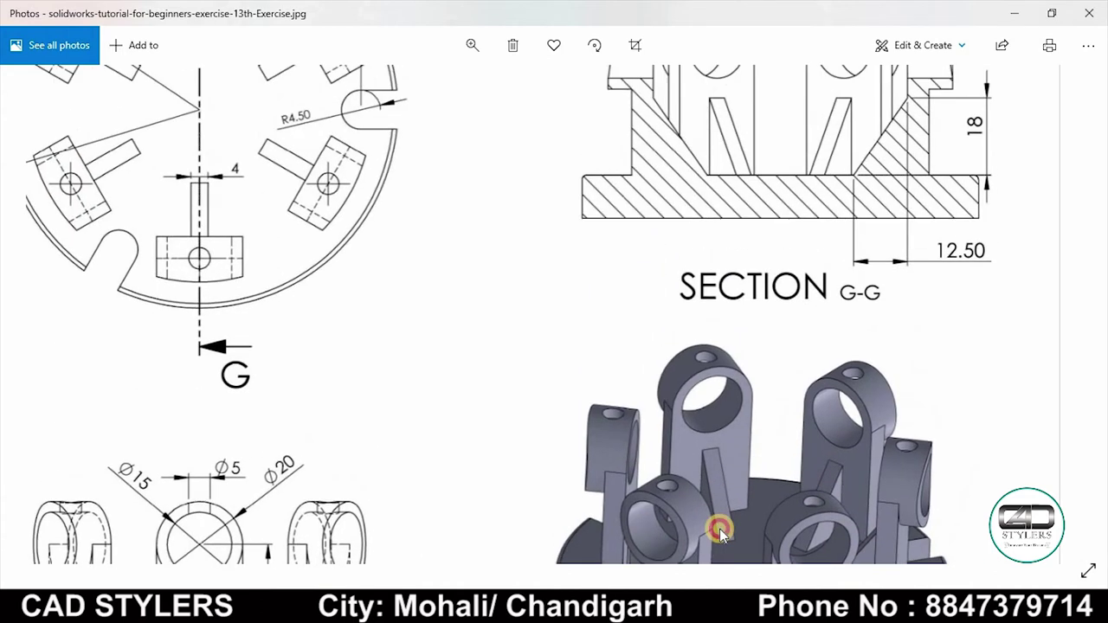
{"action": "scroll", "coordinate": [799, 433], "scroll_direction": "up", "scroll_amount": 1}
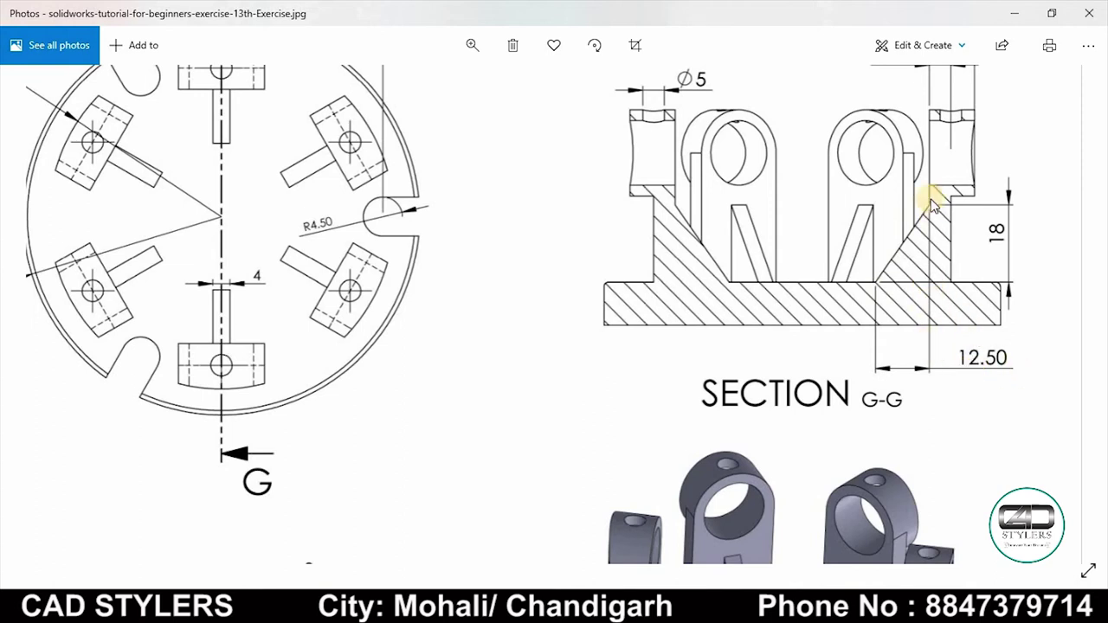
Back in SOLIDWORKS, open a new sketch on Part2's Right Plane
{"action": "left_click", "coordinate": [853, 606]}
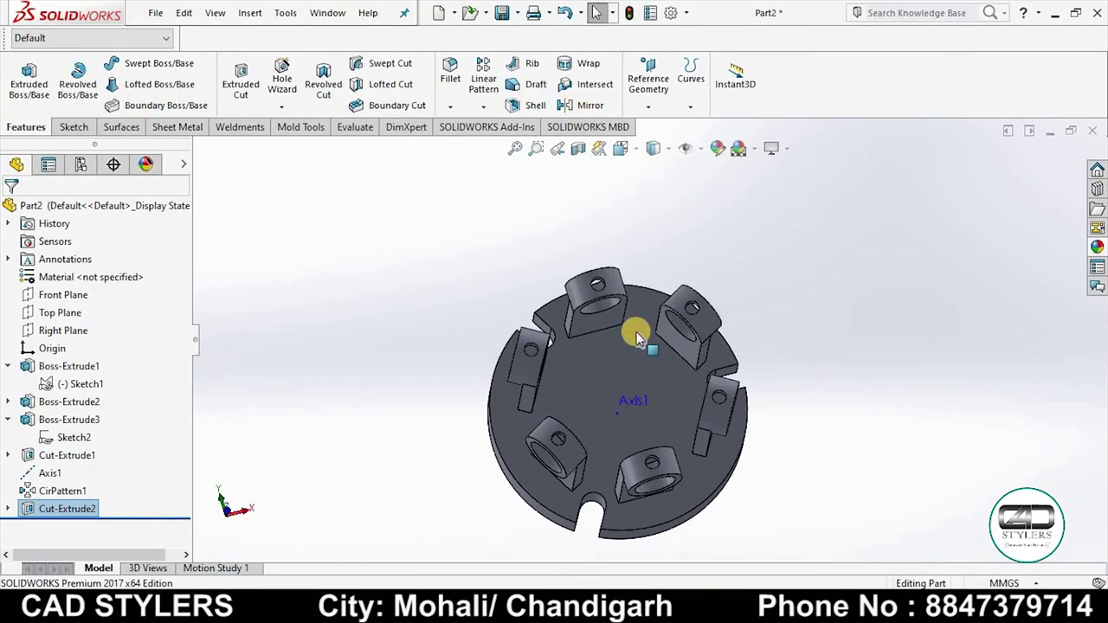
{"action": "scroll", "coordinate": [787, 285], "scroll_direction": "up", "scroll_amount": 2}
{"action": "middle_click_drag", "start_coordinate": [786, 285], "coordinate": [758, 402]}
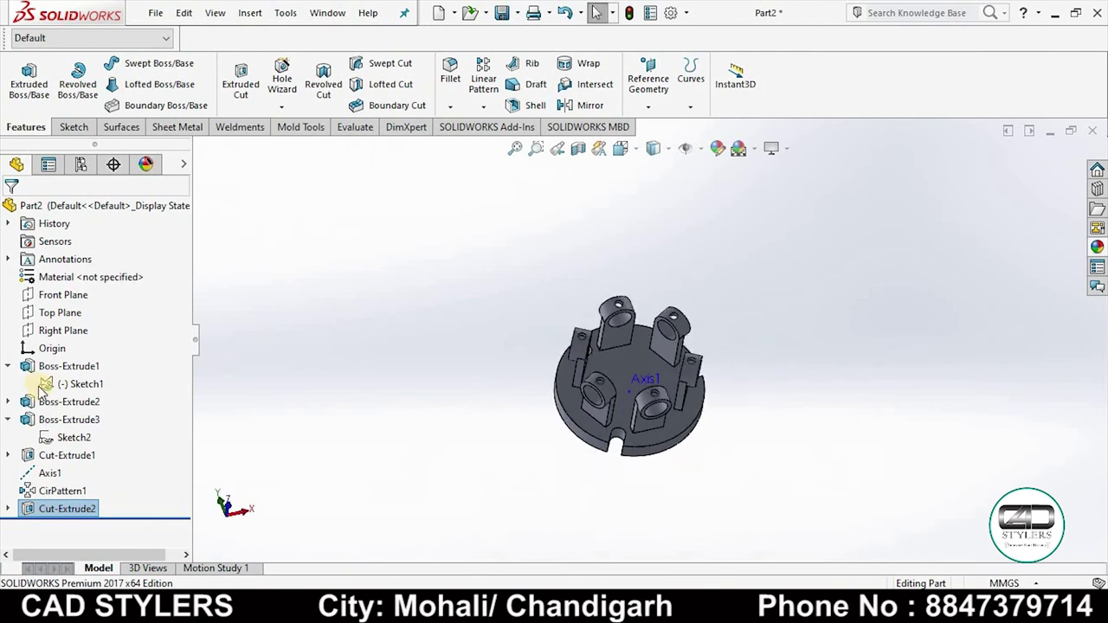
{"action": "left_click", "coordinate": [59, 312]}
{"action": "mouse_move", "coordinate": [383, 403]}
{"action": "middle_mouse_down"}
{"action": "mouse_move", "coordinate": [406, 337]}
{"action": "mouse_move", "coordinate": [359, 398]}
{"action": "mouse_move", "coordinate": [324, 332]}
{"action": "mouse_move", "coordinate": [468, 428]}
{"action": "mouse_move", "coordinate": [448, 439]}
{"action": "middle_mouse_up"}
{"action": "left_click", "coordinate": [63, 329]}
{"action": "right_click", "coordinate": [72, 328]}
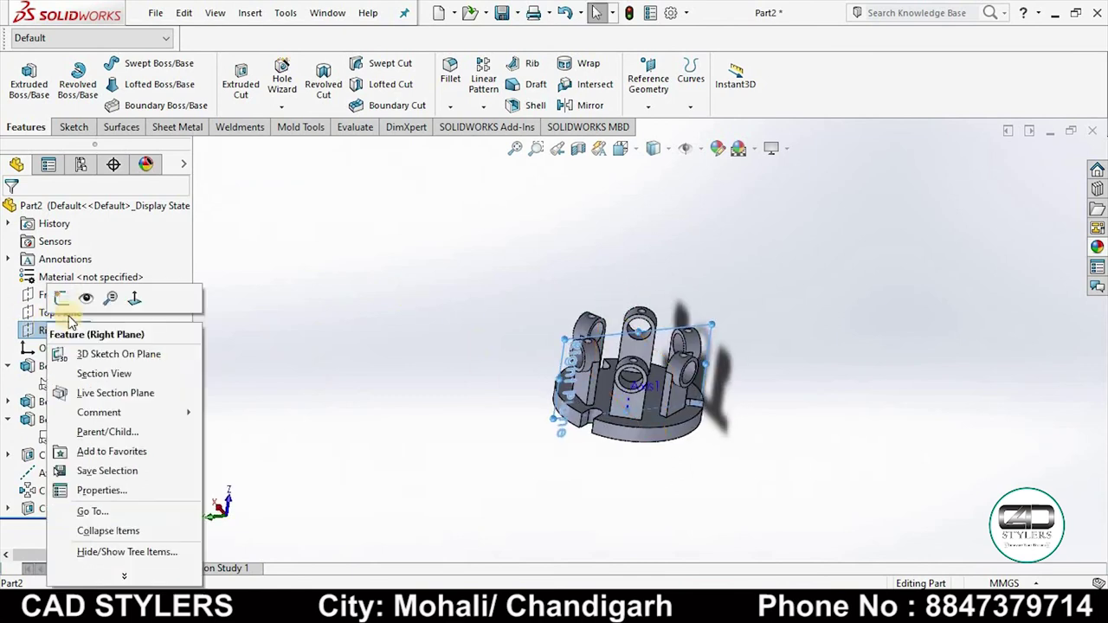
{"action": "left_click", "coordinate": [61, 299]}
Orient the view Normal To the Right Plane sketch (Ctrl+8)
{"action": "key", "text": "space"}
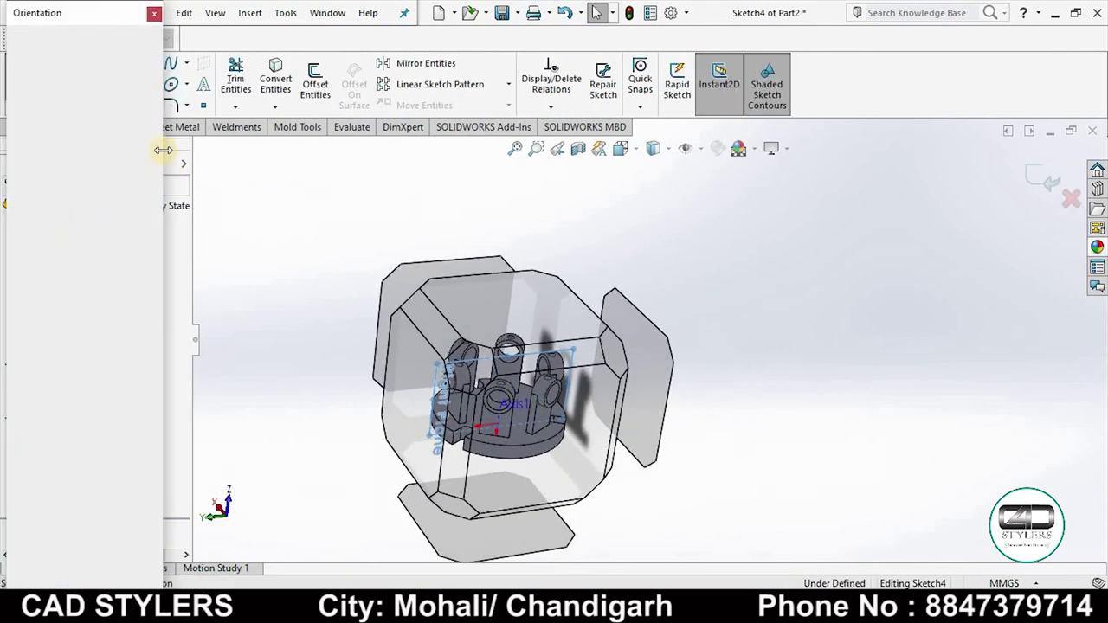
{"action": "left_click", "coordinate": [150, 113]}
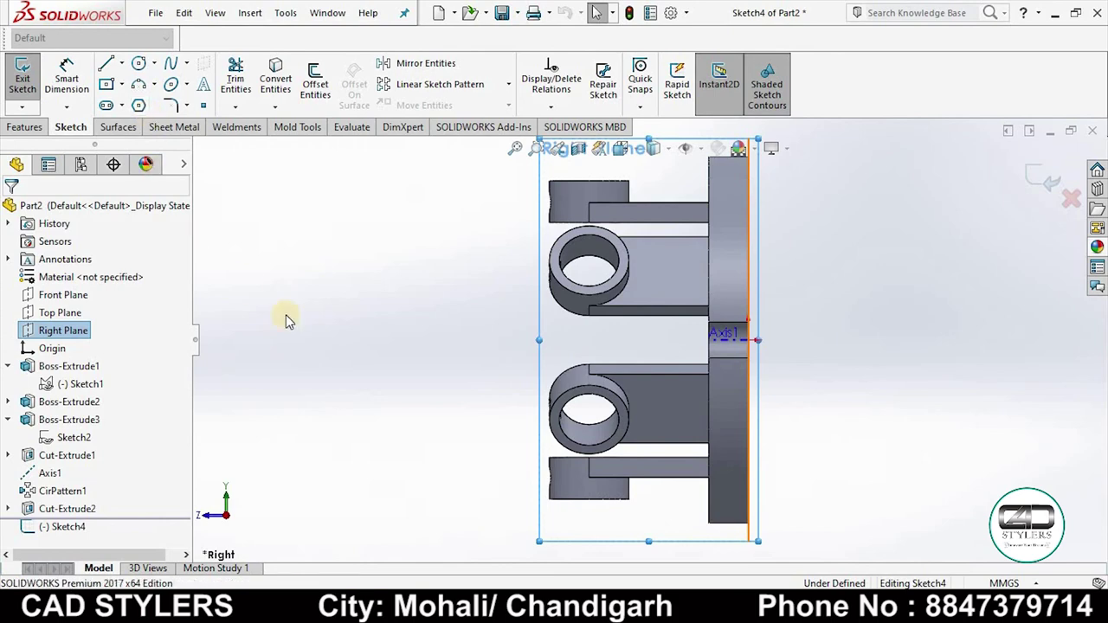
{"action": "mouse_move", "coordinate": [859, 377]}
{"action": "middle_mouse_down"}
{"action": "mouse_move", "coordinate": [736, 407]}
{"action": "mouse_move", "coordinate": [883, 346]}
{"action": "mouse_move", "coordinate": [705, 453]}
{"action": "mouse_move", "coordinate": [859, 429]}
{"action": "mouse_move", "coordinate": [744, 407]}
{"action": "mouse_move", "coordinate": [786, 425]}
{"action": "mouse_move", "coordinate": [857, 404]}
{"action": "mouse_move", "coordinate": [840, 377]}
{"action": "mouse_move", "coordinate": [759, 425]}
{"action": "mouse_move", "coordinate": [804, 389]}
{"action": "mouse_move", "coordinate": [793, 349]}
{"action": "mouse_move", "coordinate": [807, 391]}
{"action": "mouse_move", "coordinate": [782, 400]}
{"action": "middle_mouse_up"}
{"action": "key", "text": "space"}
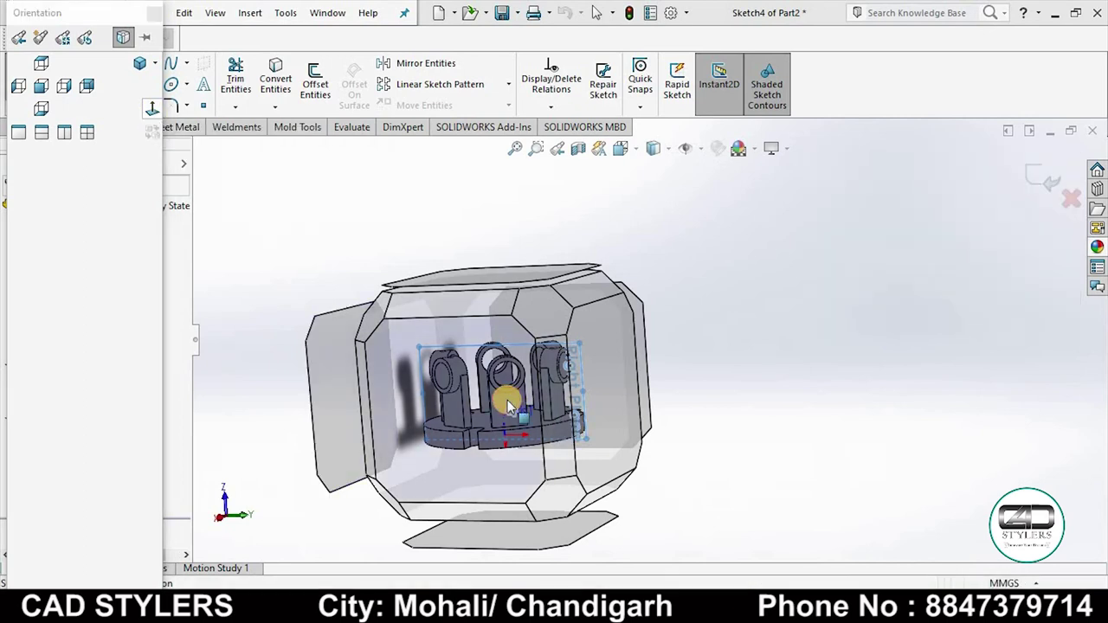
{"action": "key", "text": "ctrl+8"}
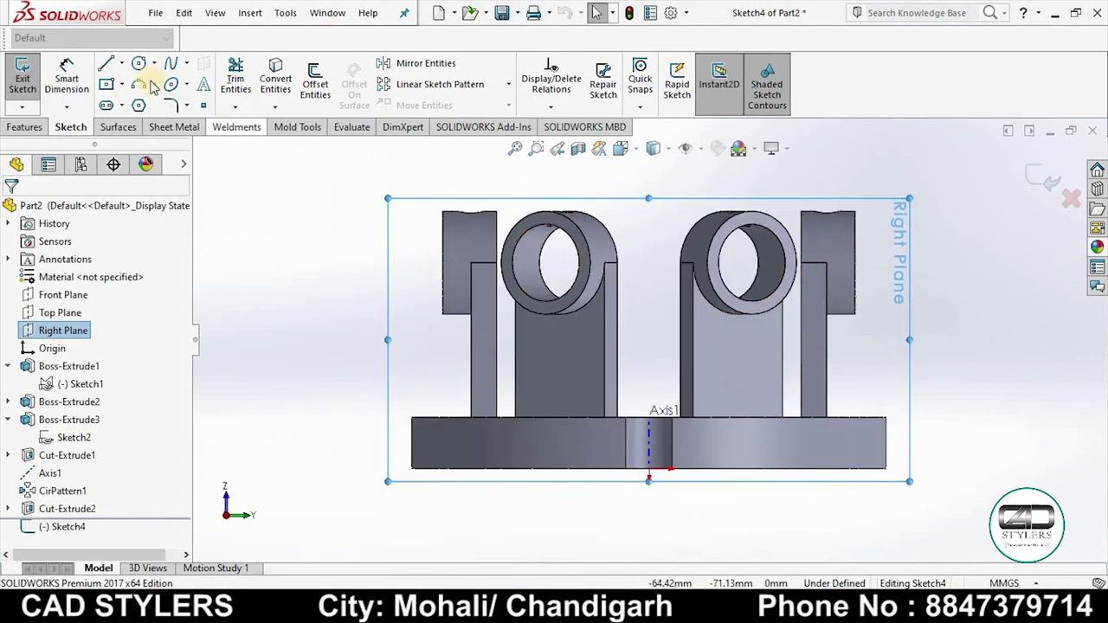
Draw one sloped line from the right lug's side down to the base's top edge
{"action": "key", "text": "l"}
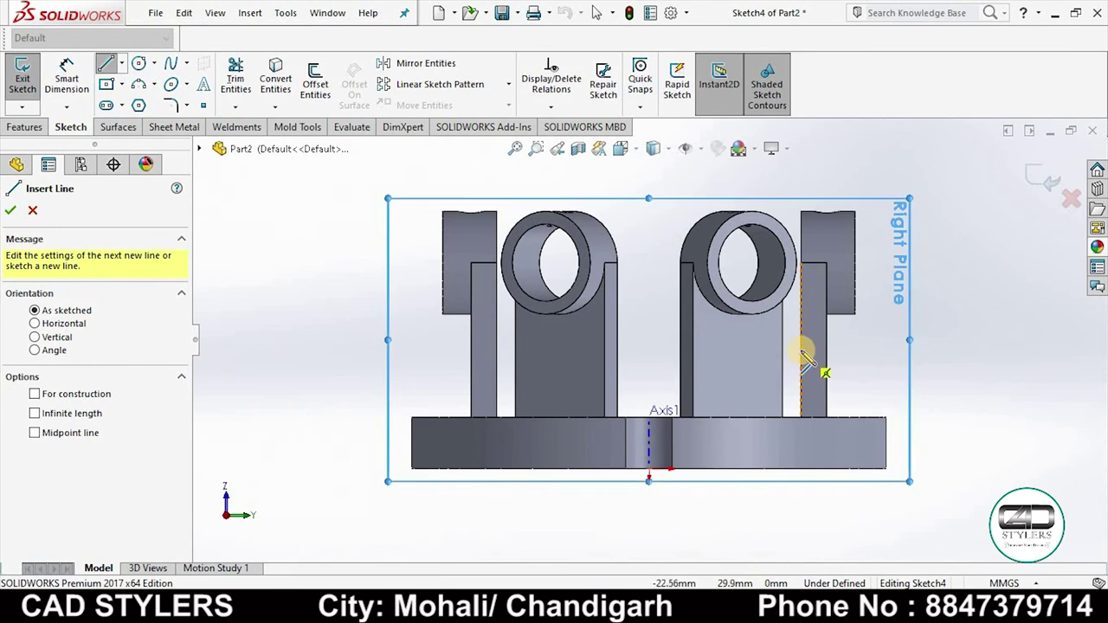
{"action": "left_click", "coordinate": [800, 342]}
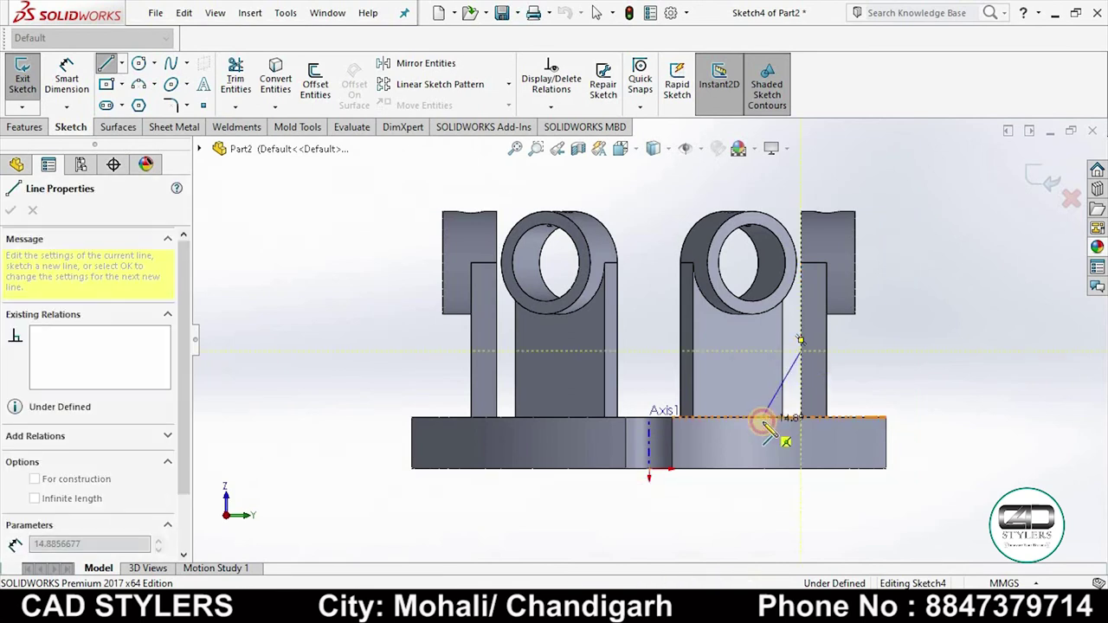
{"action": "left_click", "coordinate": [762, 420]}
{"action": "right_click", "coordinate": [770, 430]}
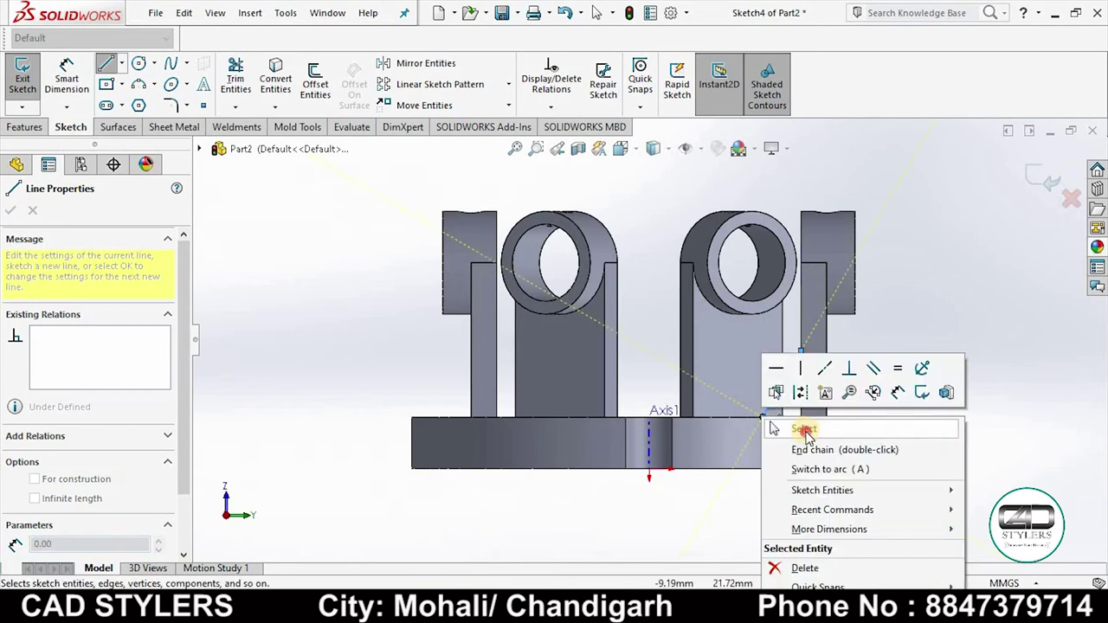
{"action": "left_click", "coordinate": [786, 425]}
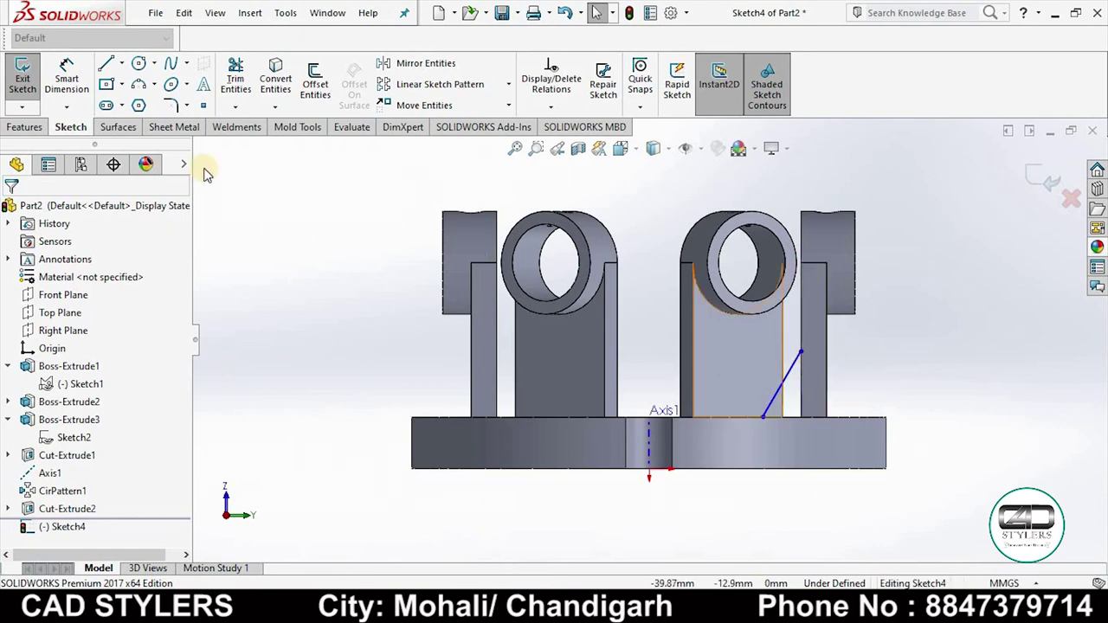
Dimension the sloped line 12.50 mm horizontally and 18 mm vertically, then exit the sketch
{"action": "left_click", "coordinate": [66, 78]}
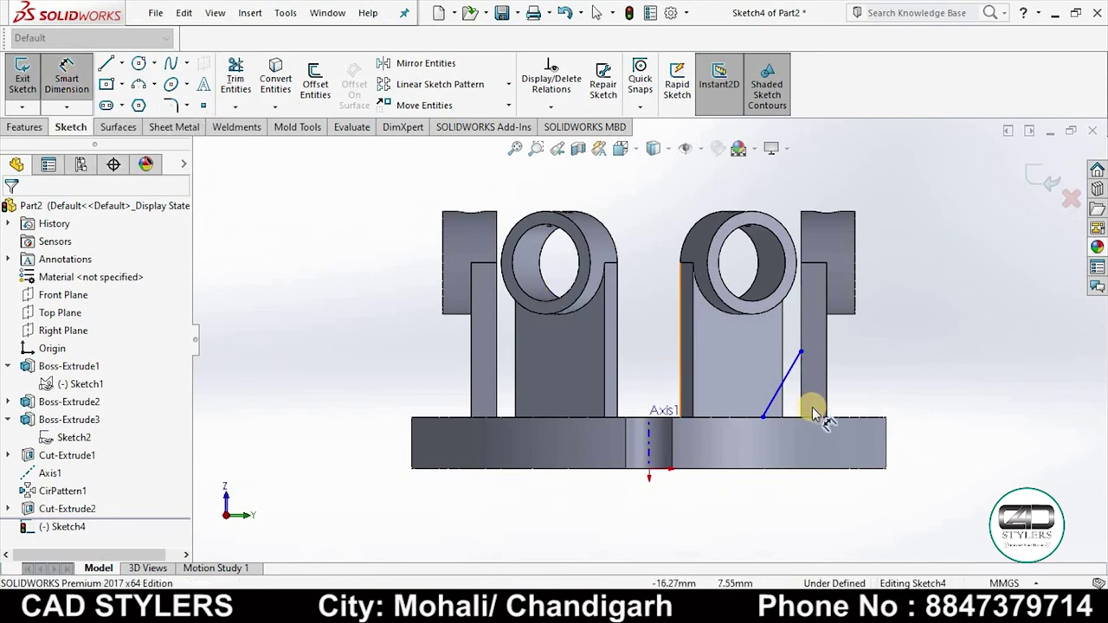
{"action": "left_click", "coordinate": [762, 417]}
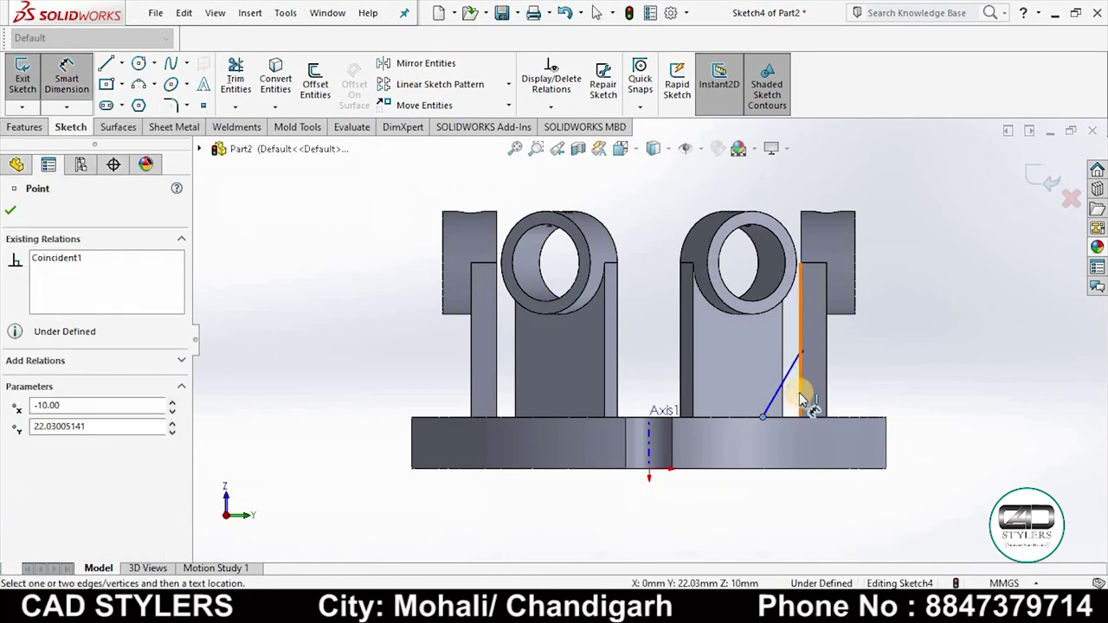
{"action": "left_click", "coordinate": [795, 447]}
{"action": "type", "text": "12."}
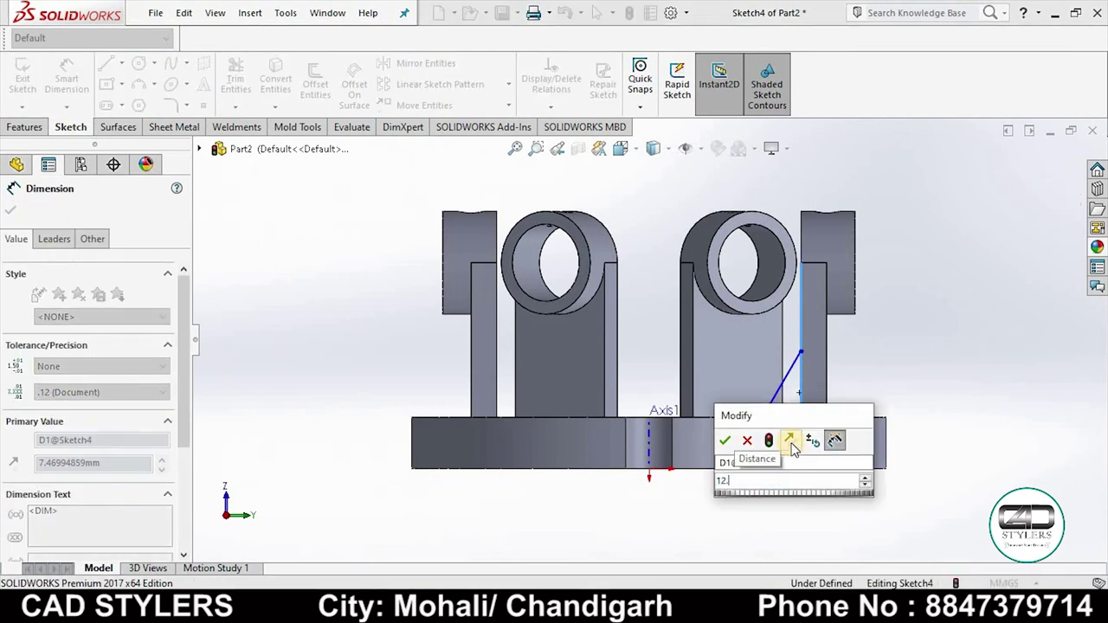
{"action": "type", "text": "5"}
{"action": "key", "text": "Return"}
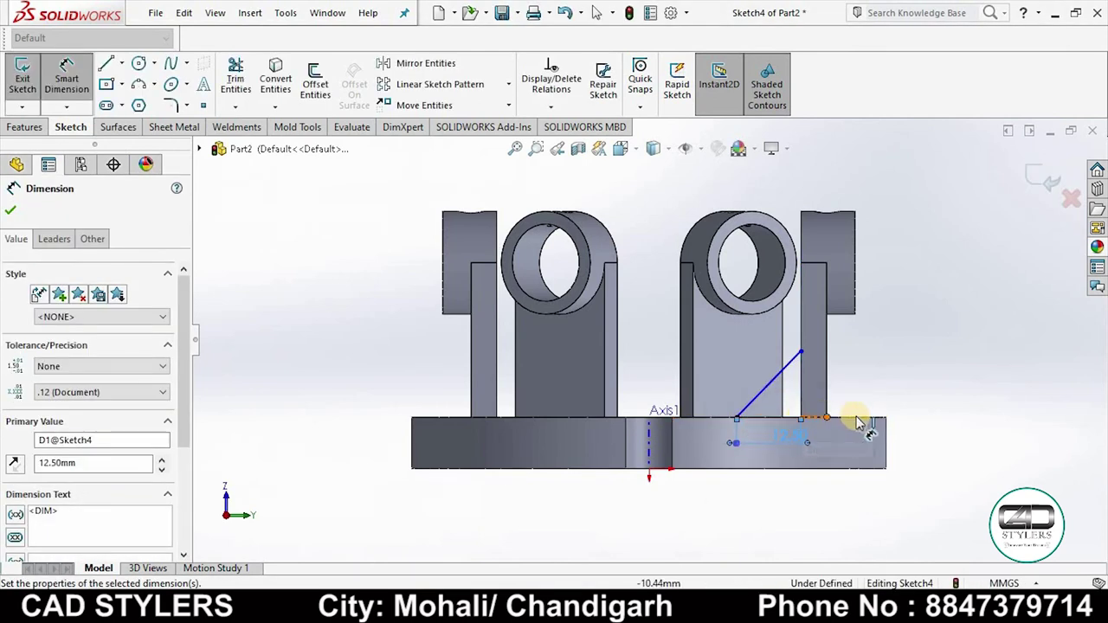
{"action": "left_click", "coordinate": [858, 418]}
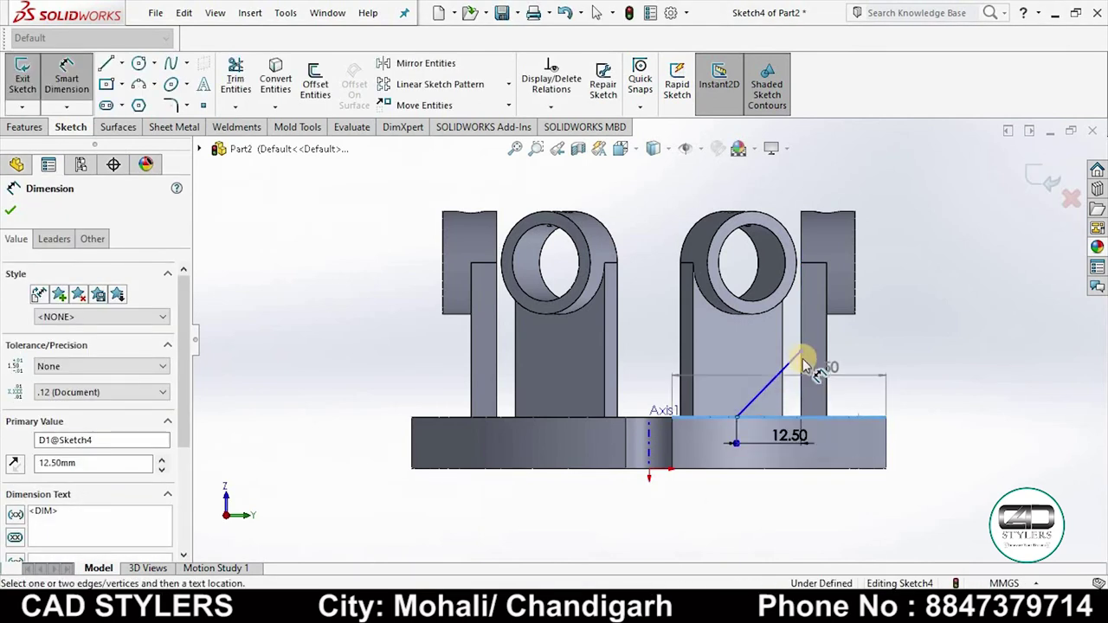
{"action": "left_click", "coordinate": [861, 381]}
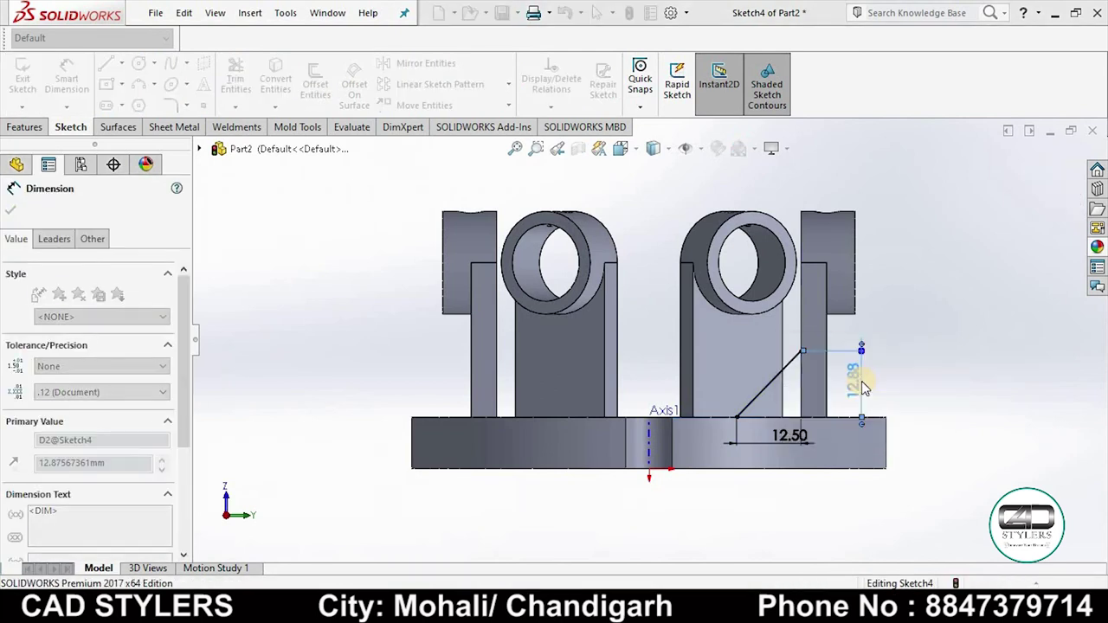
{"action": "type", "text": "18"}
{"action": "key", "text": "Return"}
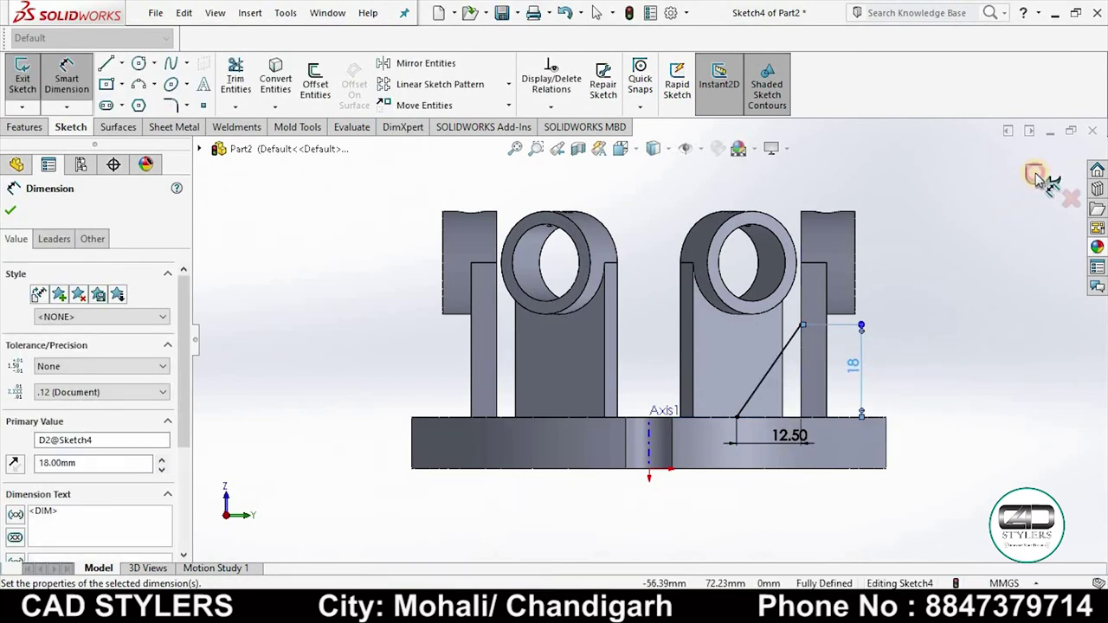
{"action": "left_click", "coordinate": [1039, 177]}
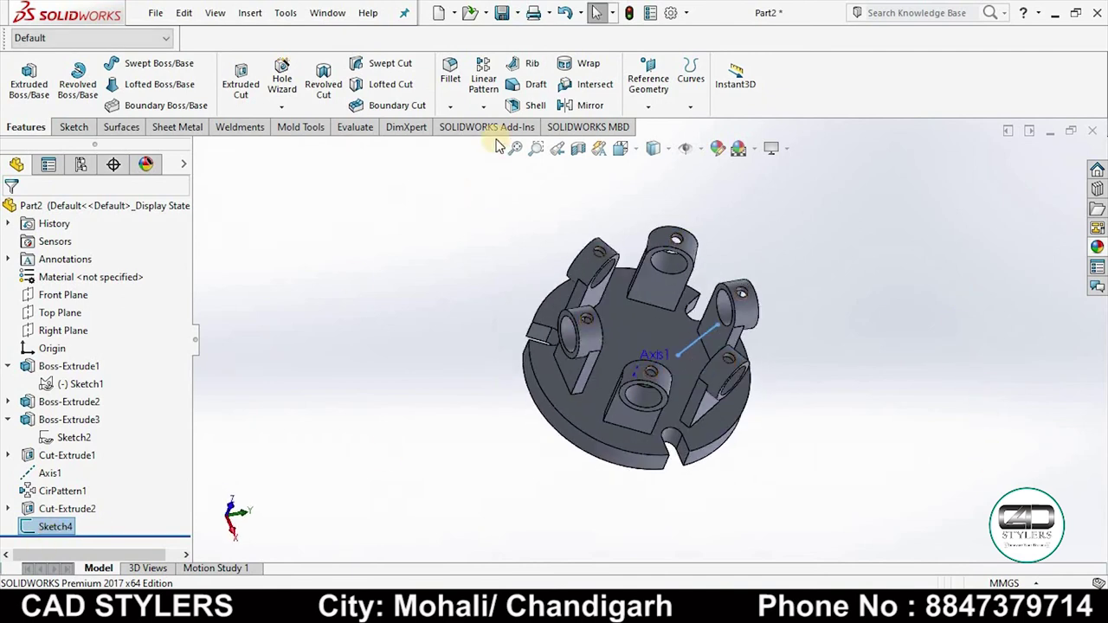
Create a 4 mm rib from Sketch4's sloped line, with material flipped toward the base
{"action": "left_click", "coordinate": [525, 70]}
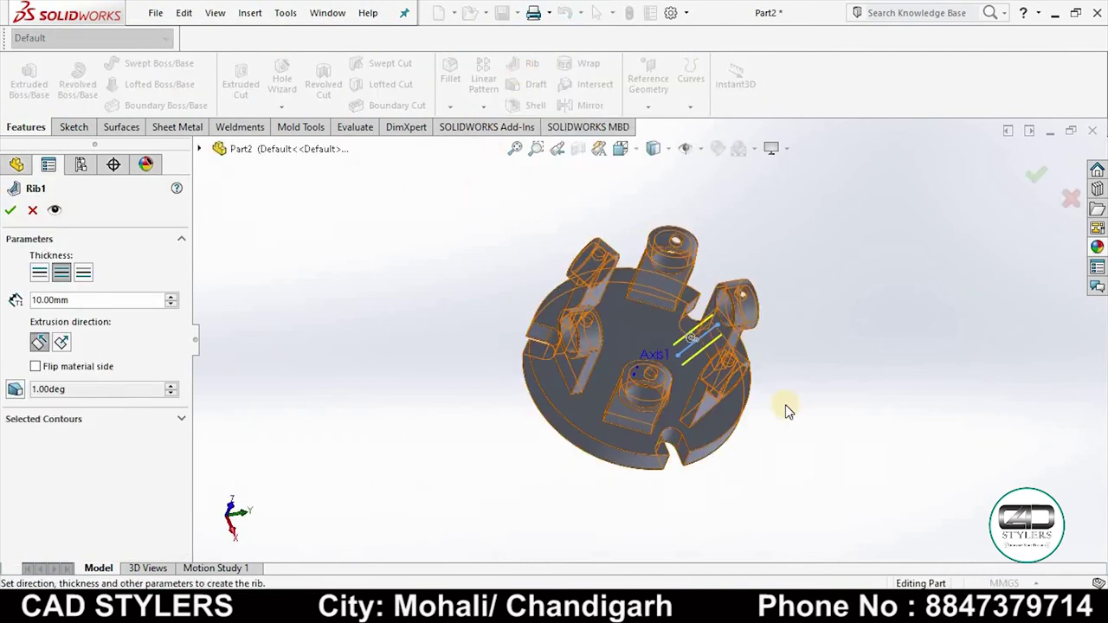
{"action": "middle_click_drag", "start_coordinate": [754, 445], "coordinate": [650, 354]}
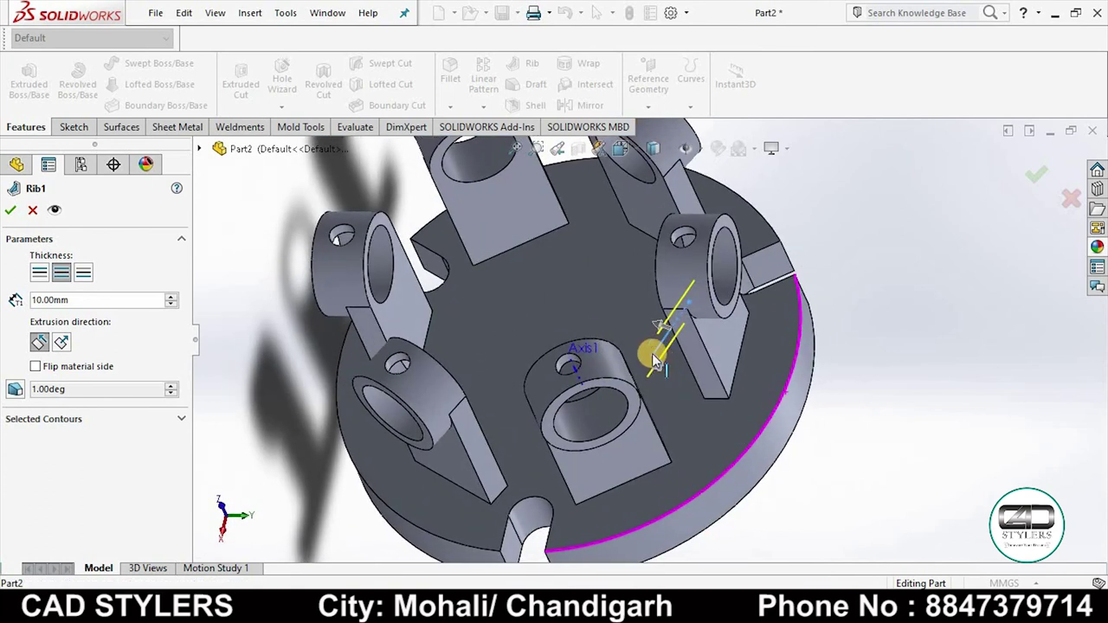
{"action": "scroll", "coordinate": [664, 314], "scroll_direction": "down", "scroll_amount": 5}
{"action": "left_click", "coordinate": [671, 310]}
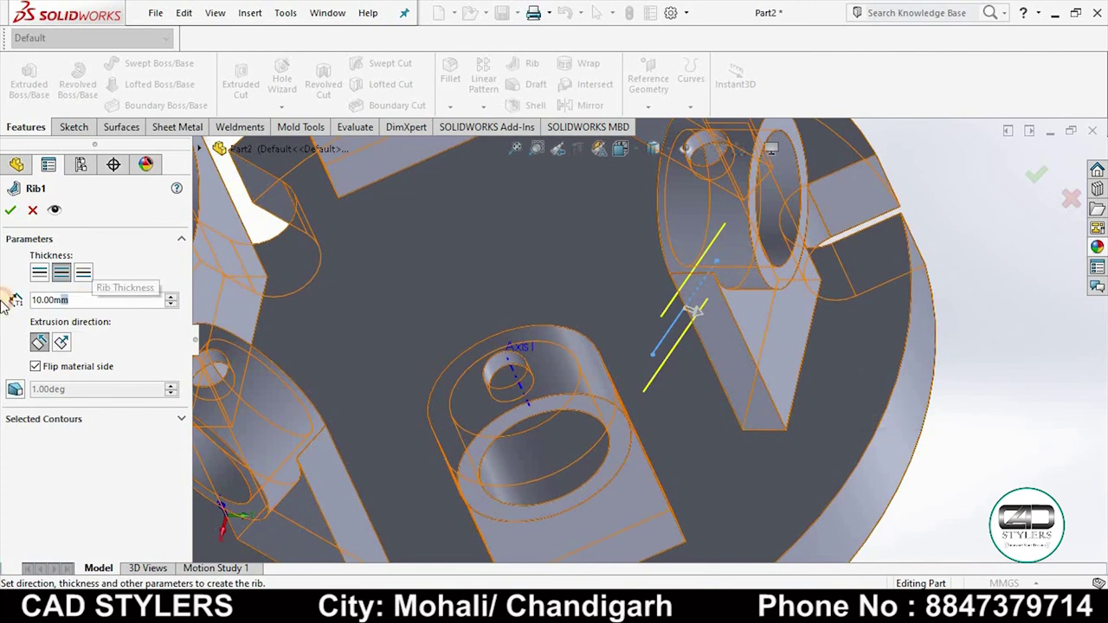
{"action": "type", "text": "4"}
{"action": "key", "text": "Return"}
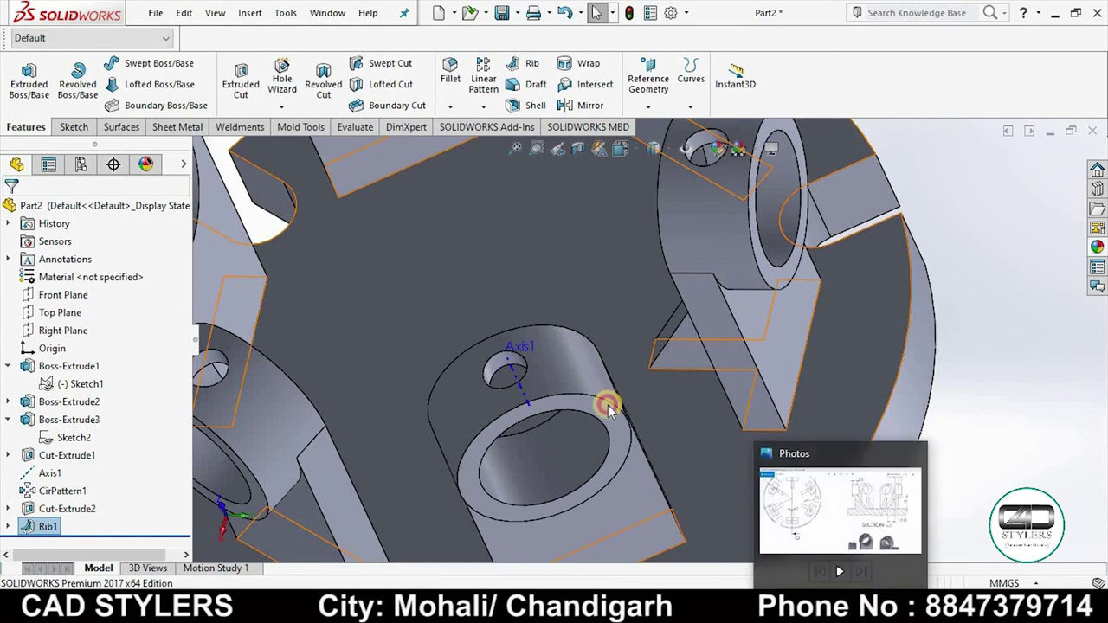
{"action": "left_click", "coordinate": [915, 507]}
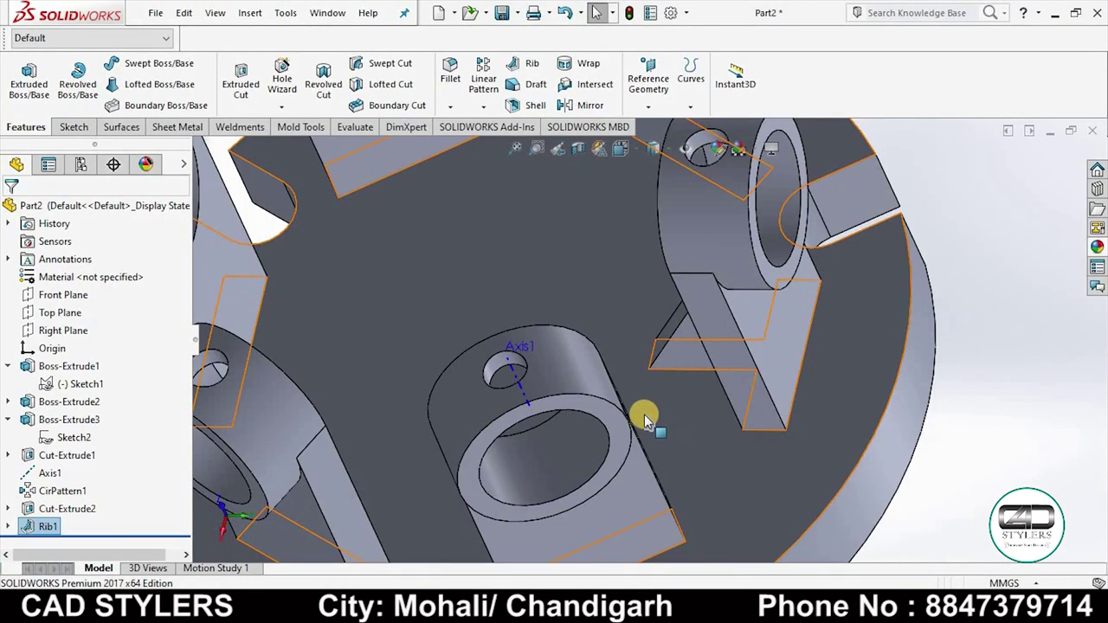
{"action": "mouse_move", "coordinate": [647, 421]}
{"action": "middle_mouse_down"}
{"action": "mouse_move", "coordinate": [682, 376]}
{"action": "mouse_move", "coordinate": [760, 360]}
{"action": "middle_mouse_up"}
Circular-pattern Rib1 six times, equally spaced over 360° around Axis1
{"action": "scroll", "coordinate": [760, 360], "scroll_direction": "up", "scroll_amount": 5}
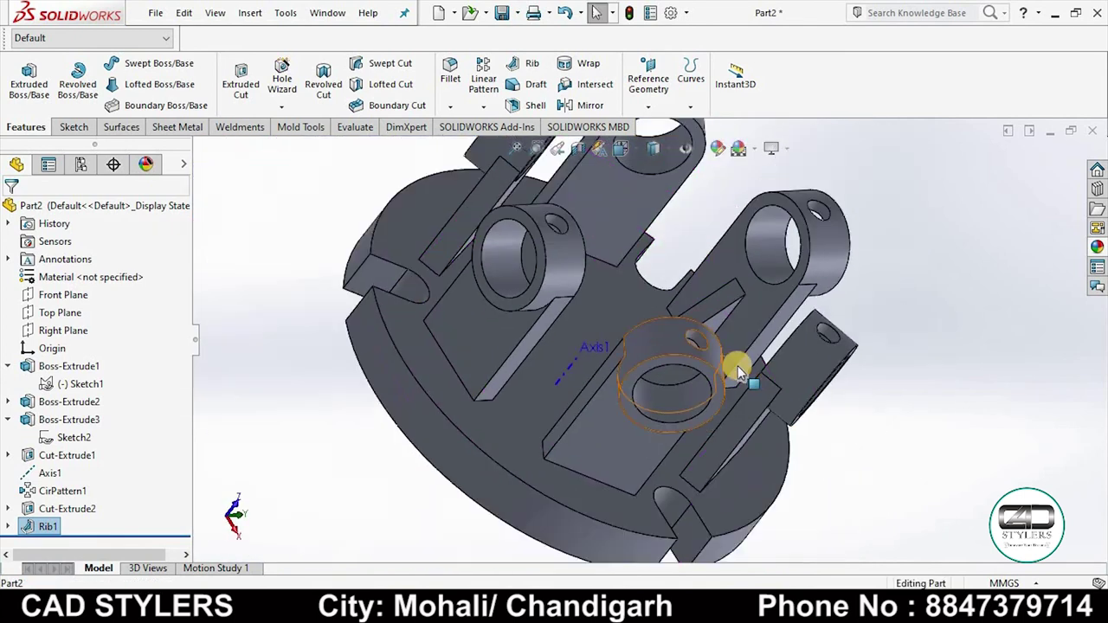
{"action": "scroll", "coordinate": [737, 366], "scroll_direction": "up", "scroll_amount": 3}
{"action": "middle_click_drag", "start_coordinate": [810, 410], "coordinate": [718, 230]}
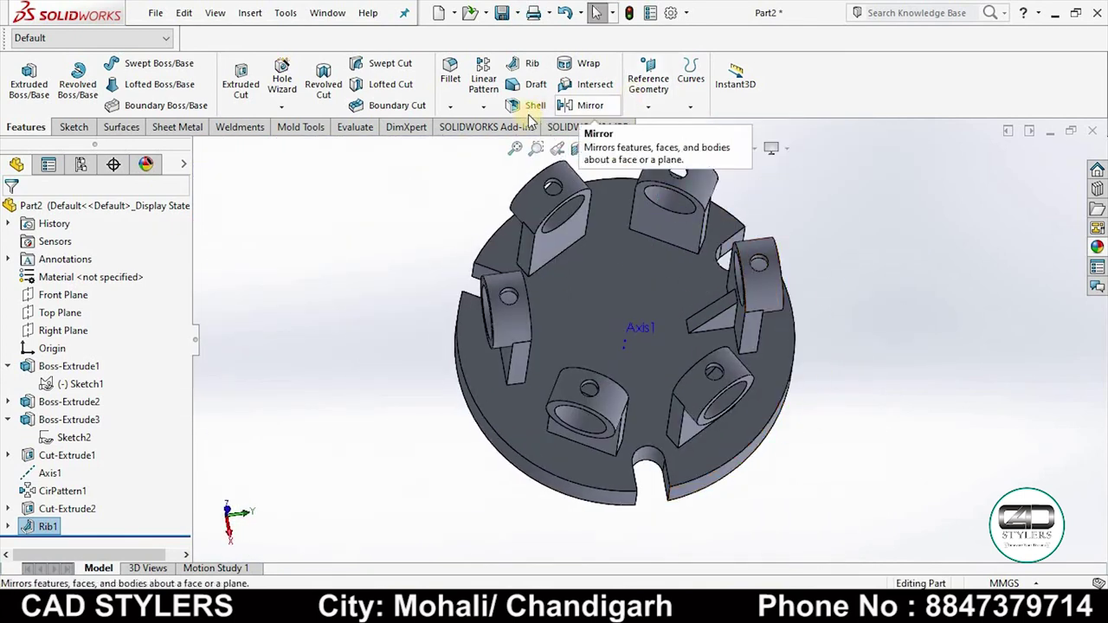
{"action": "left_click", "coordinate": [483, 106]}
{"action": "left_click", "coordinate": [500, 146]}
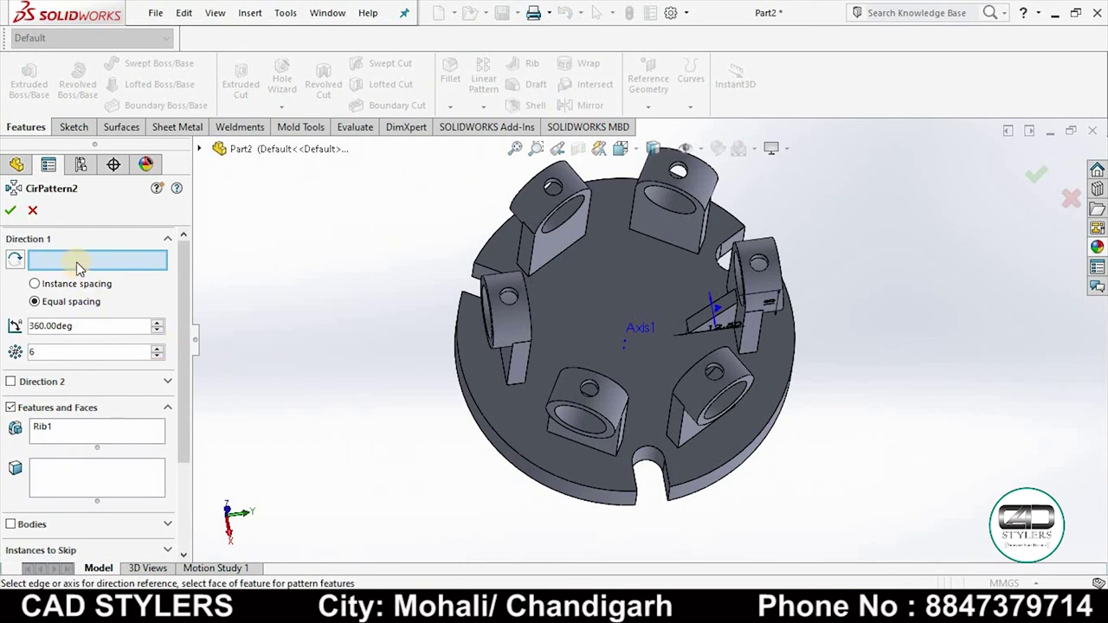
{"action": "left_click", "coordinate": [625, 341]}
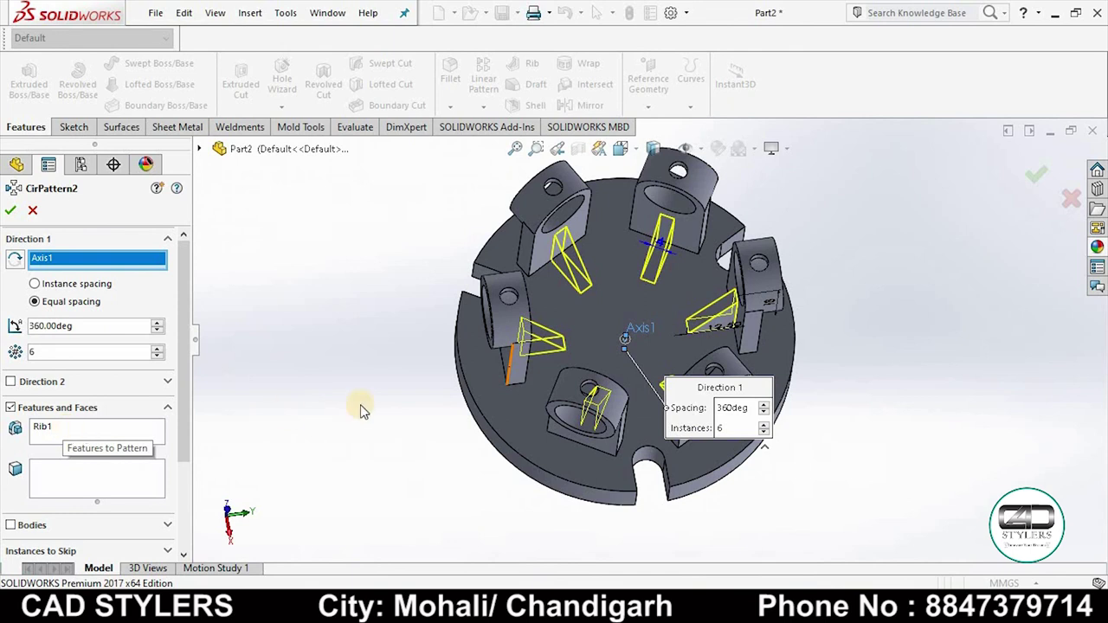
{"action": "middle_click_drag", "start_coordinate": [359, 376], "coordinate": [272, 433]}
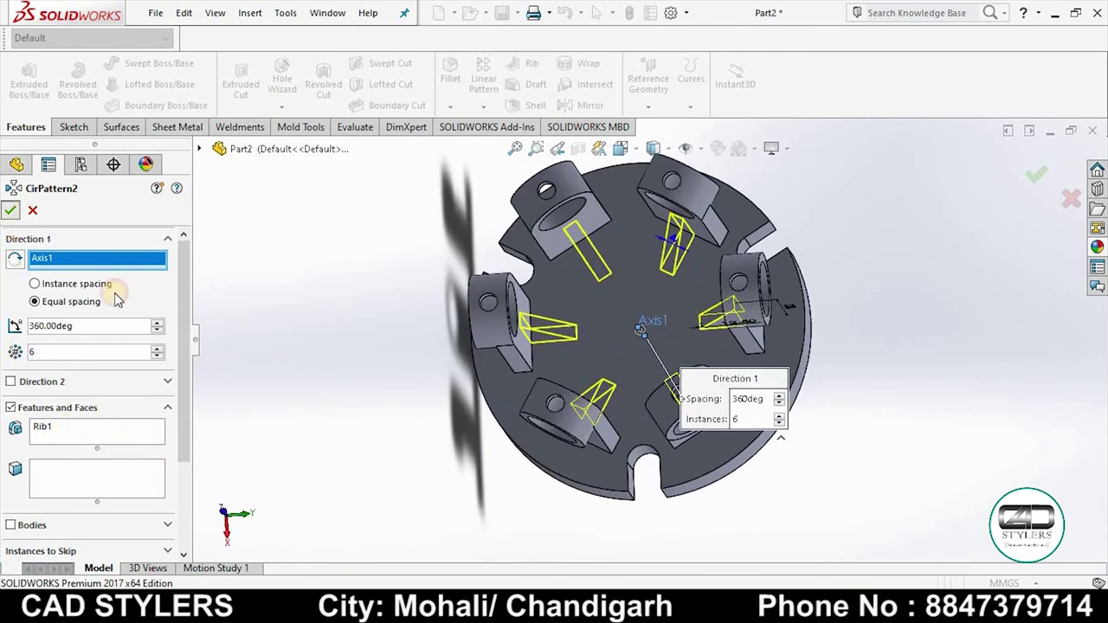
{"action": "key", "text": "Return"}
{"action": "middle_click_drag", "start_coordinate": [346, 450], "coordinate": [350, 348]}
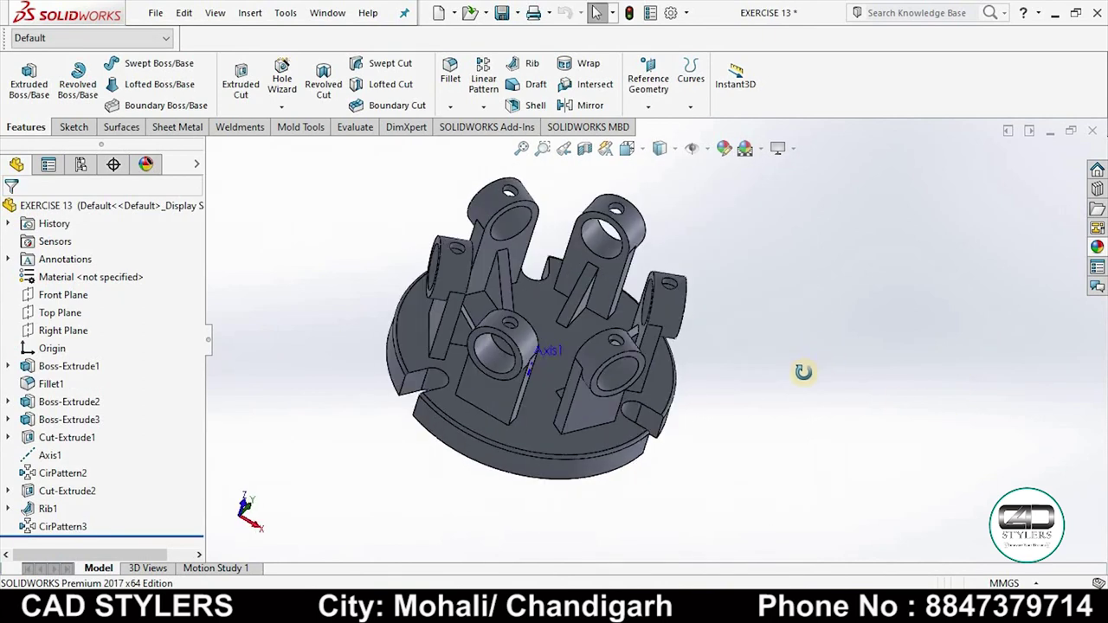
Bring up the exercise drawing in Photos and zoom into its top view beside section G-G
{"action": "key", "text": "Left"}
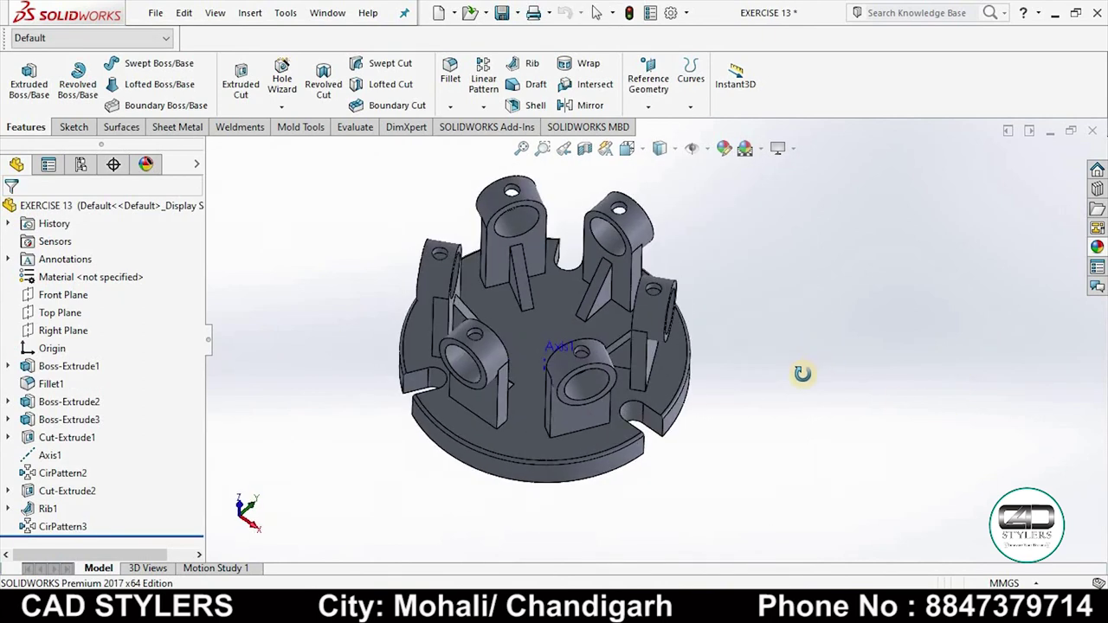
{"action": "left_click", "coordinate": [822, 587]}
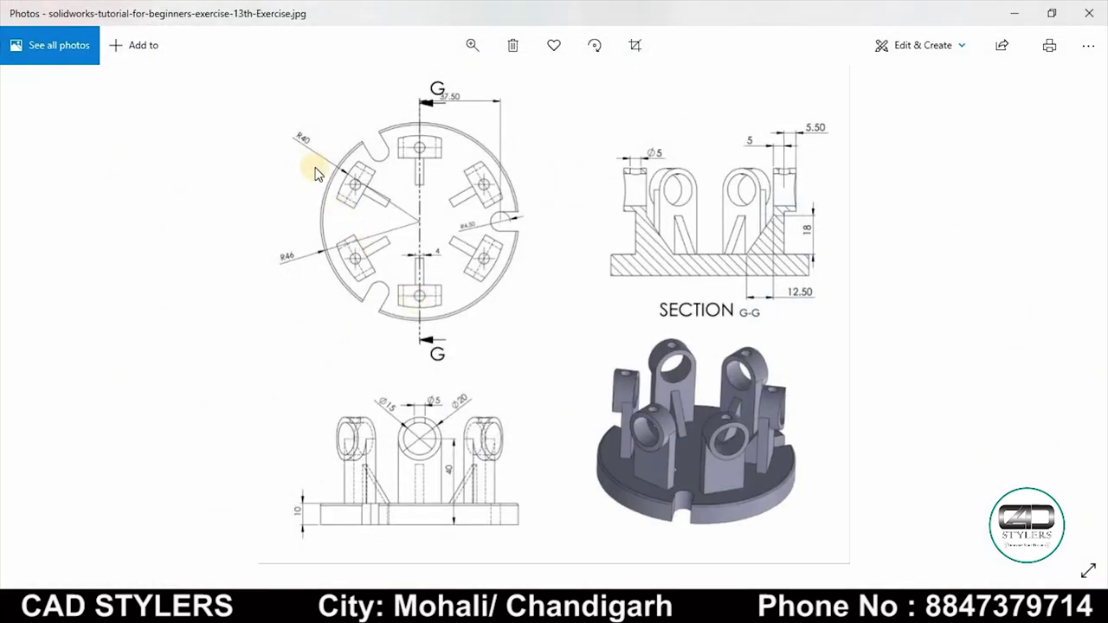
{"action": "scroll", "coordinate": [359, 175], "scroll_direction": "up", "scroll_amount": 3}
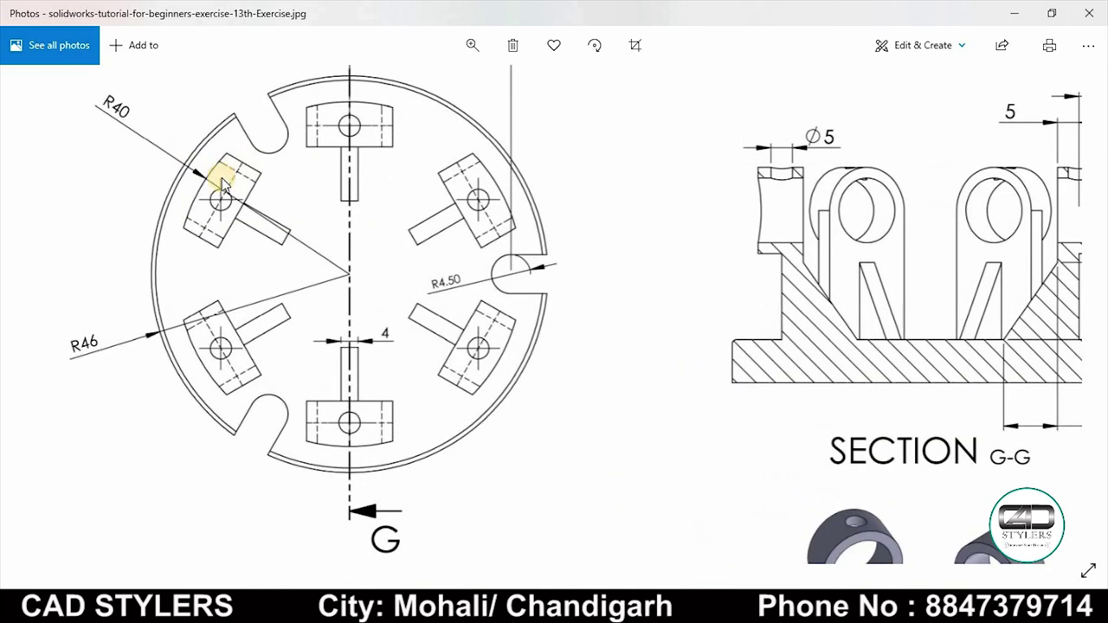
{"action": "scroll", "coordinate": [381, 355], "scroll_direction": "right", "scroll_amount": 2}
{"action": "scroll", "coordinate": [388, 234], "scroll_direction": "down", "scroll_amount": 2}
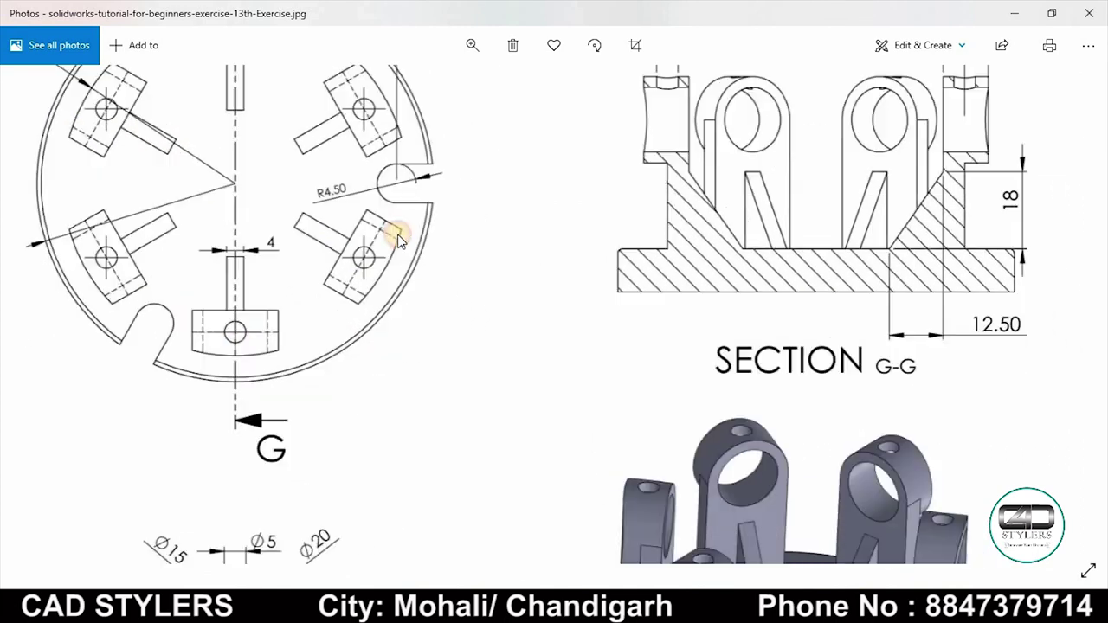
{"action": "scroll", "coordinate": [870, 413], "scroll_direction": "down", "scroll_amount": 2}
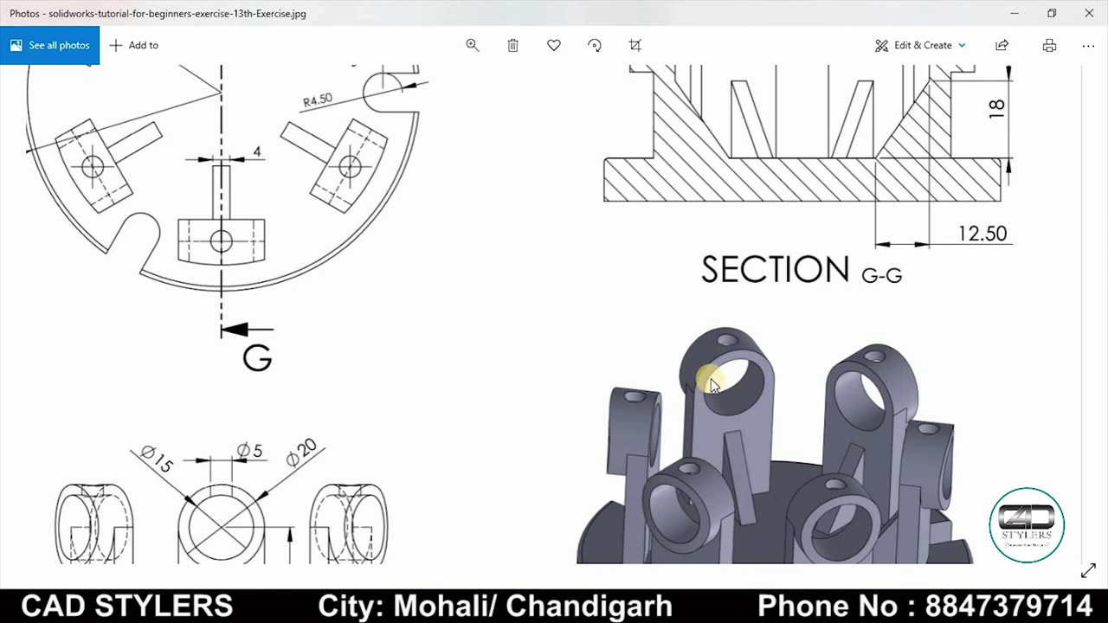
{"action": "scroll", "coordinate": [624, 367], "scroll_direction": "down", "scroll_amount": 1}
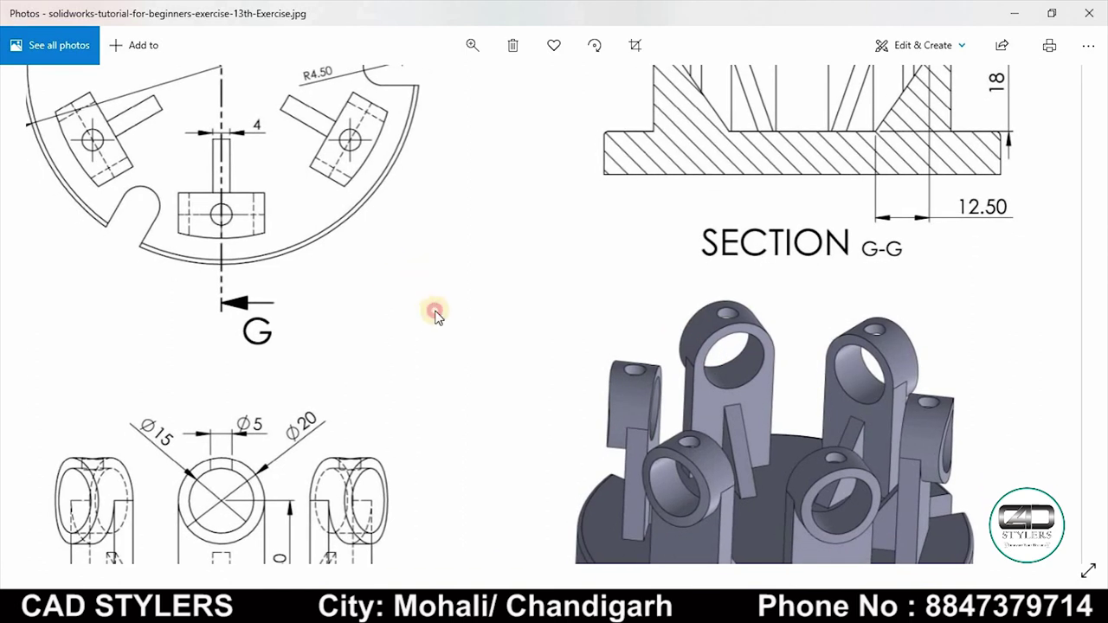
{"action": "scroll", "coordinate": [235, 266], "scroll_direction": "up", "scroll_amount": 2}
{"action": "scroll", "coordinate": [235, 315], "scroll_direction": "up", "scroll_amount": 2}
{"action": "scroll", "coordinate": [179, 146], "scroll_direction": "up", "scroll_amount": 1}
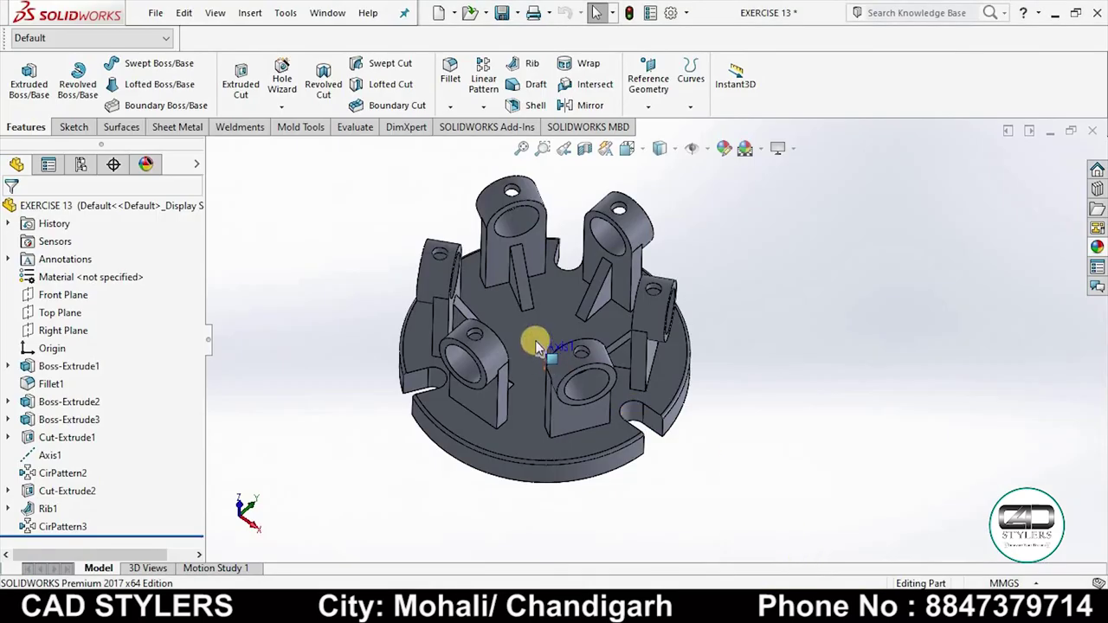
Start a new sketch on the base's top face and view it Normal To
{"action": "left_click", "coordinate": [537, 346]}
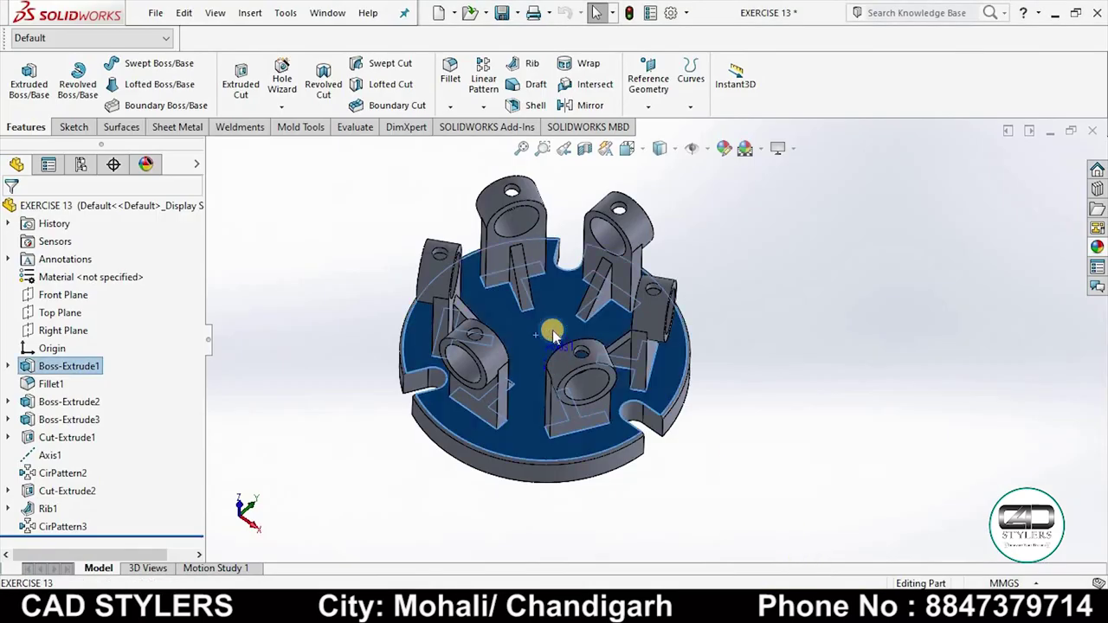
{"action": "right_click", "coordinate": [536, 346]}
{"action": "left_click", "coordinate": [571, 218]}
{"action": "key", "text": "space"}
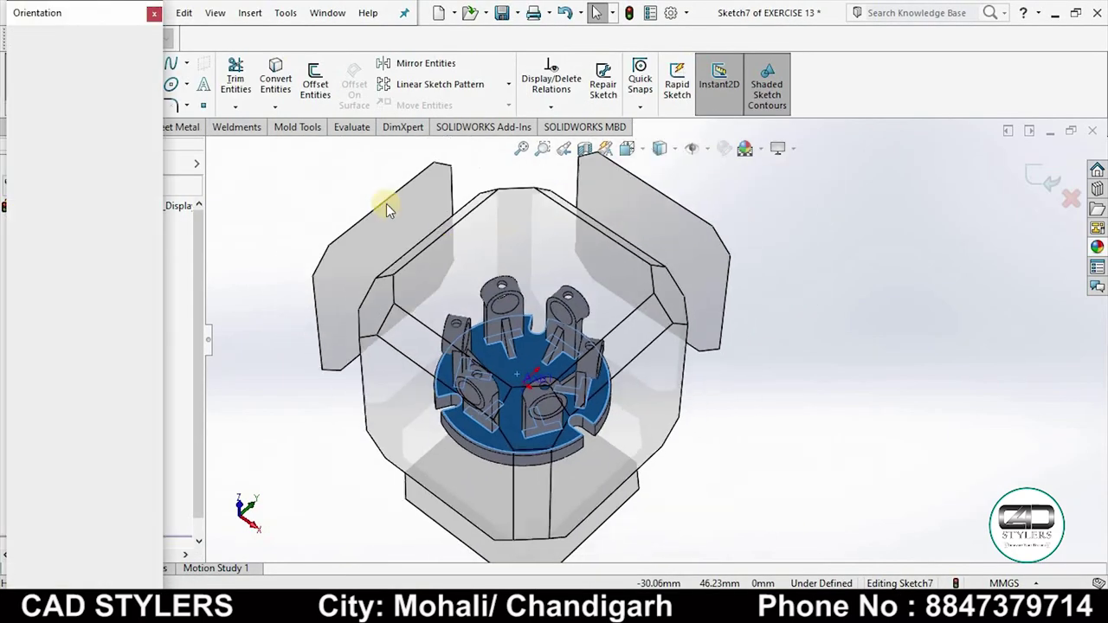
{"action": "left_click", "coordinate": [151, 108]}
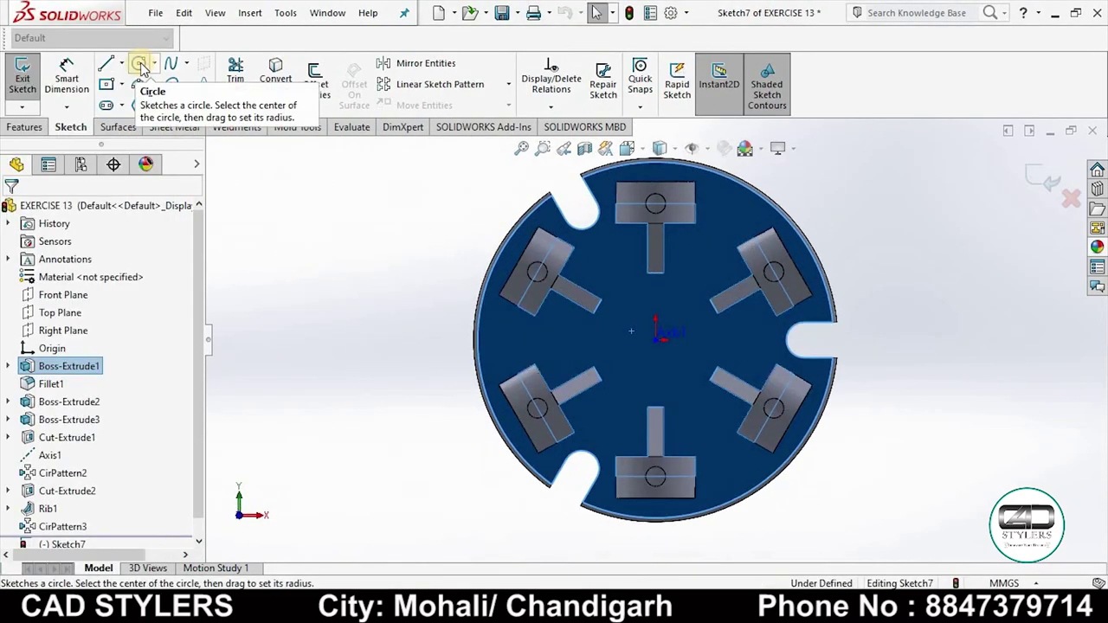
Draw two concentric circles centred on the part origin
{"action": "left_click", "coordinate": [138, 64]}
{"action": "left_click", "coordinate": [655, 339]}
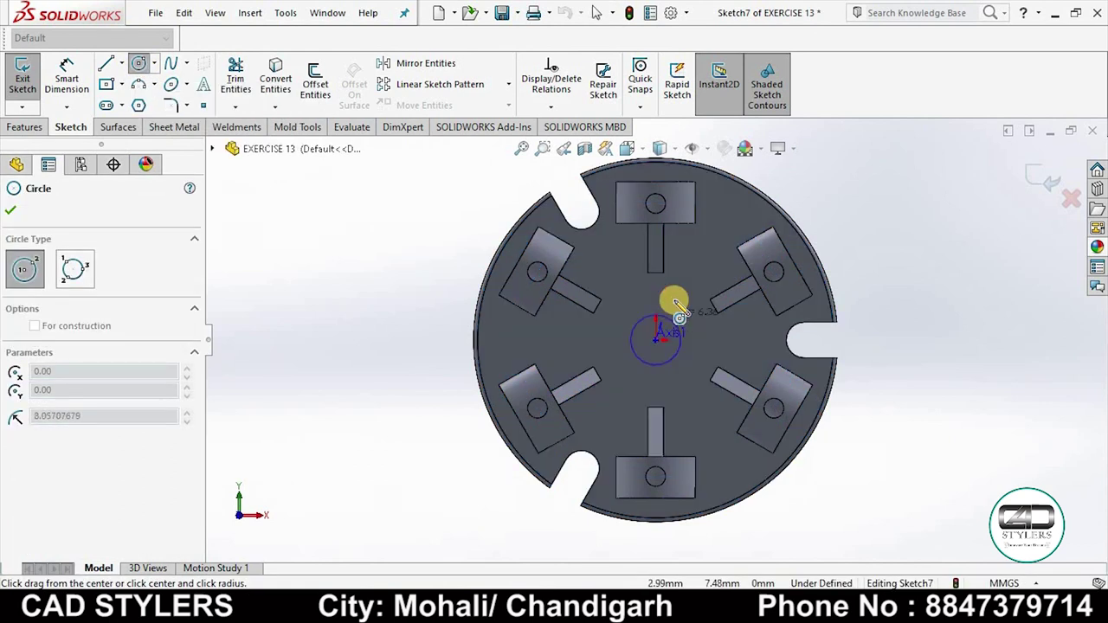
{"action": "left_click", "coordinate": [661, 298]}
{"action": "left_click", "coordinate": [655, 339]}
{"action": "left_click", "coordinate": [692, 280]}
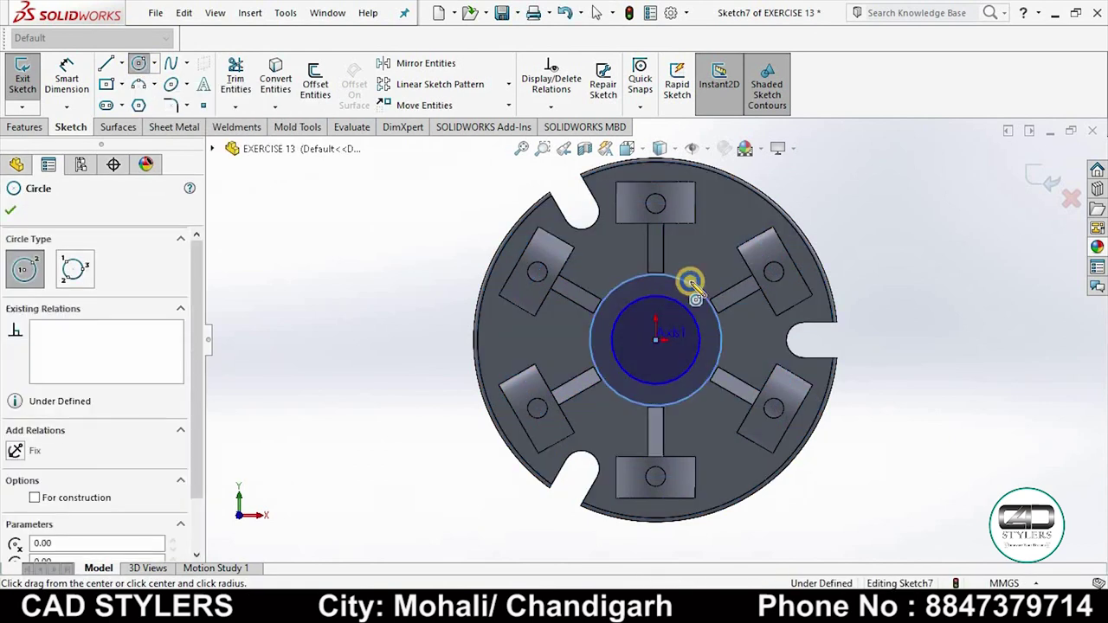
{"action": "right_click", "coordinate": [686, 247]}
{"action": "left_click", "coordinate": [725, 289]}
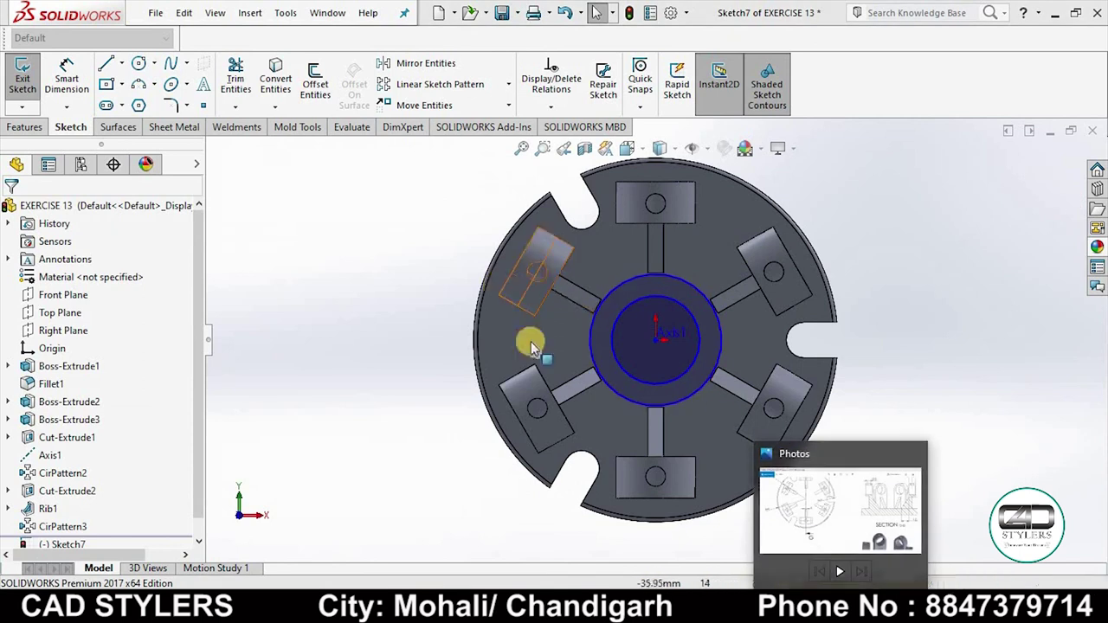
Dimension the circles Ø80 and 92 mm (entering 46 for the outer one), then exit the sketch
{"action": "left_click", "coordinate": [66, 78]}
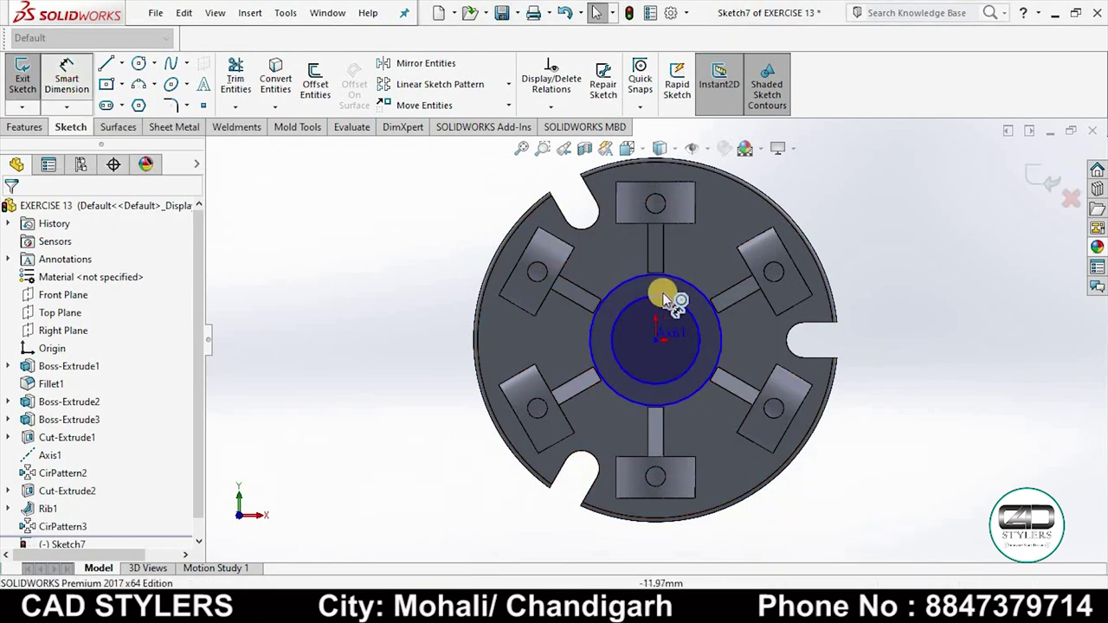
{"action": "left_click", "coordinate": [685, 283]}
{"action": "left_click", "coordinate": [873, 223]}
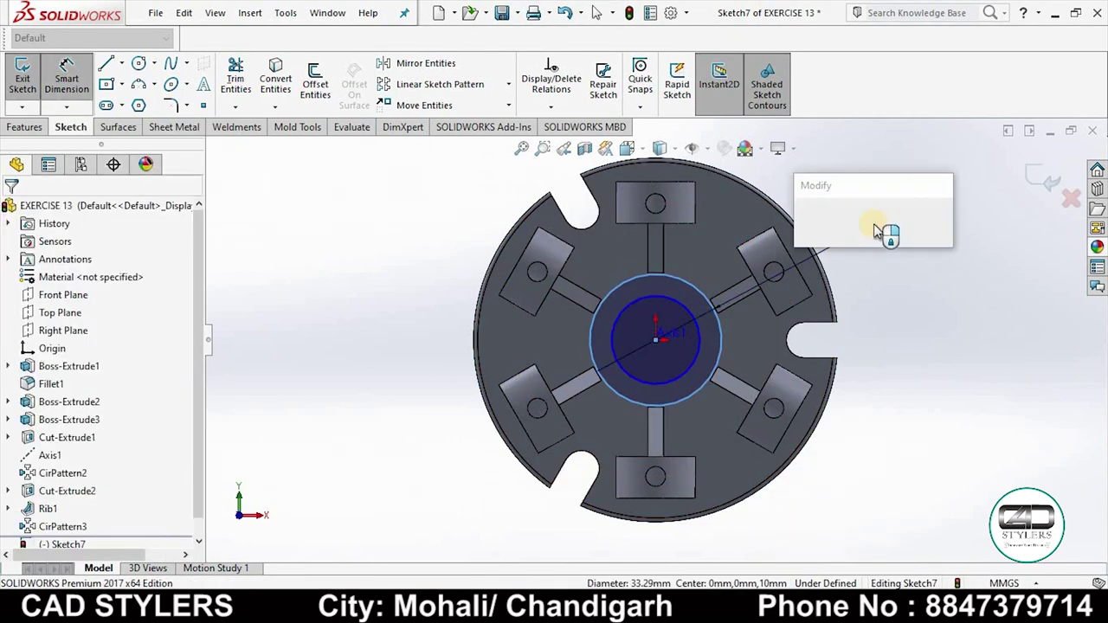
{"action": "type", "text": "80"}
{"action": "key", "text": "Return"}
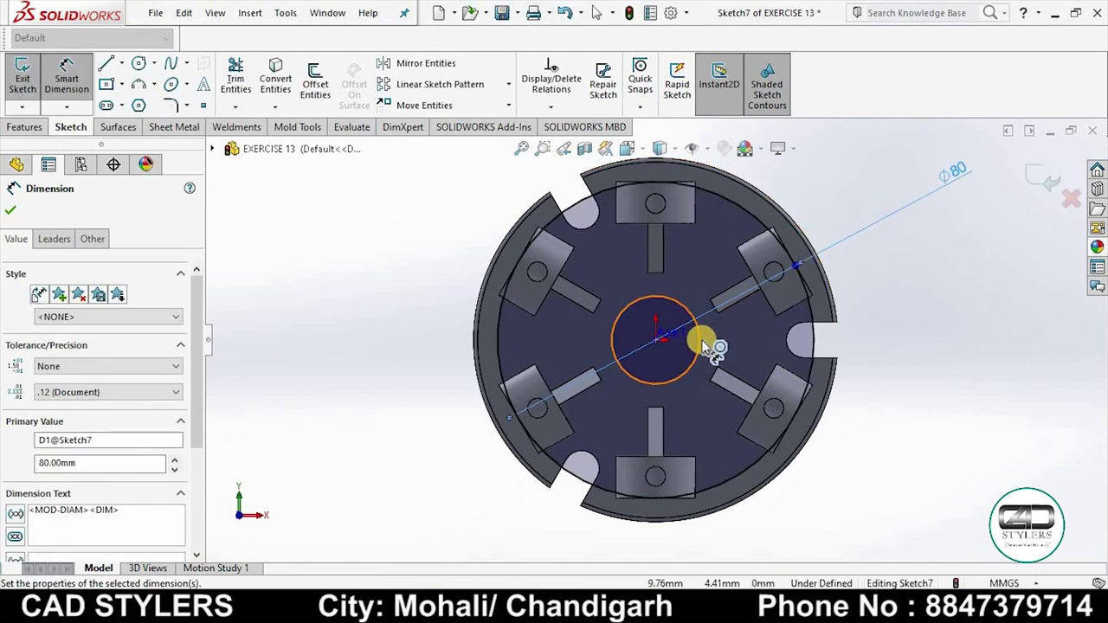
{"action": "left_click", "coordinate": [923, 309]}
{"action": "type", "text": "4"}
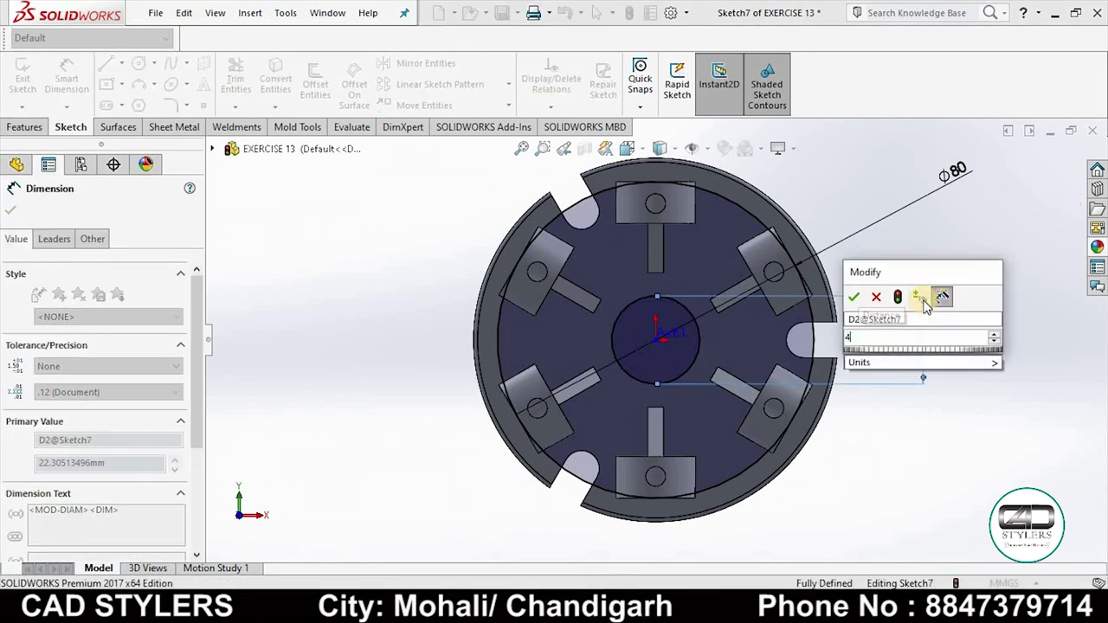
{"action": "type", "text": "6*"}
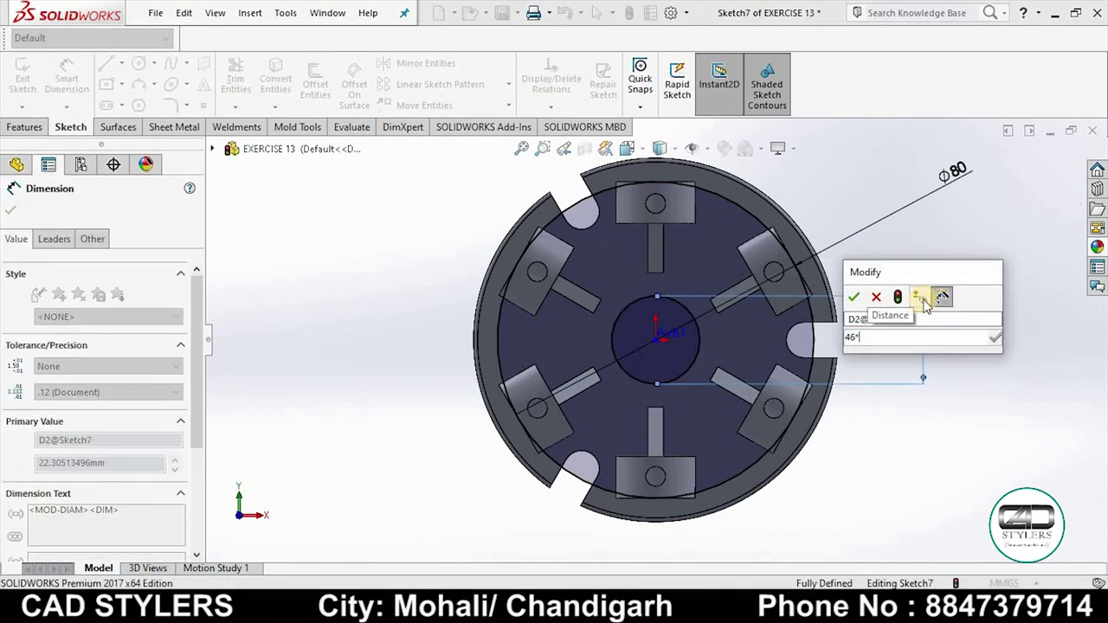
{"action": "key", "text": "Return"}
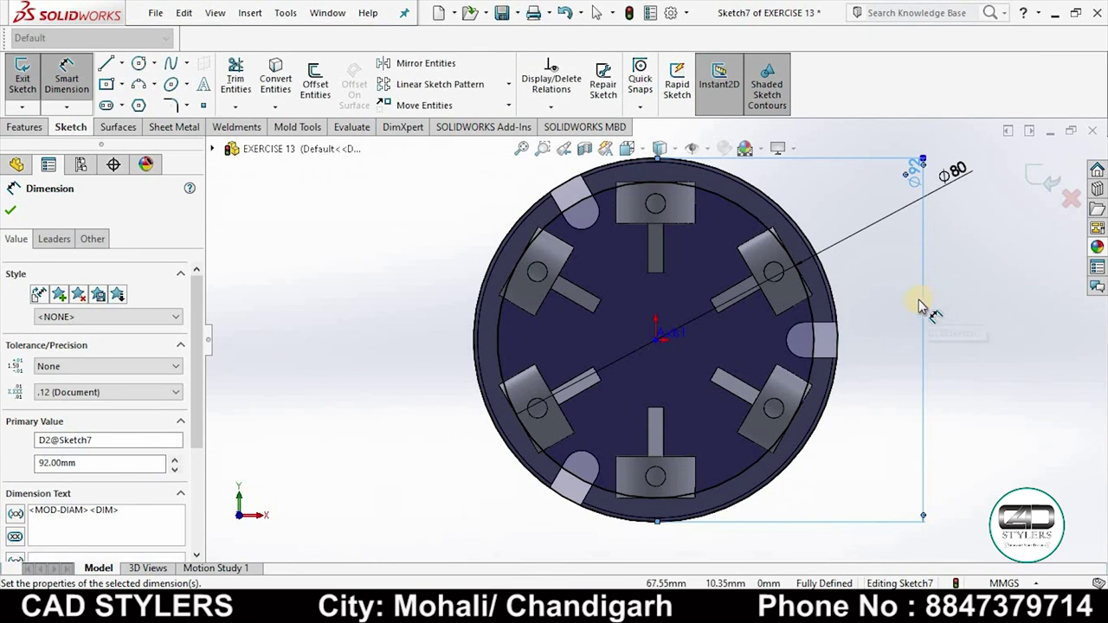
{"action": "left_click", "coordinate": [1036, 183]}
{"action": "left_click", "coordinate": [1030, 192]}
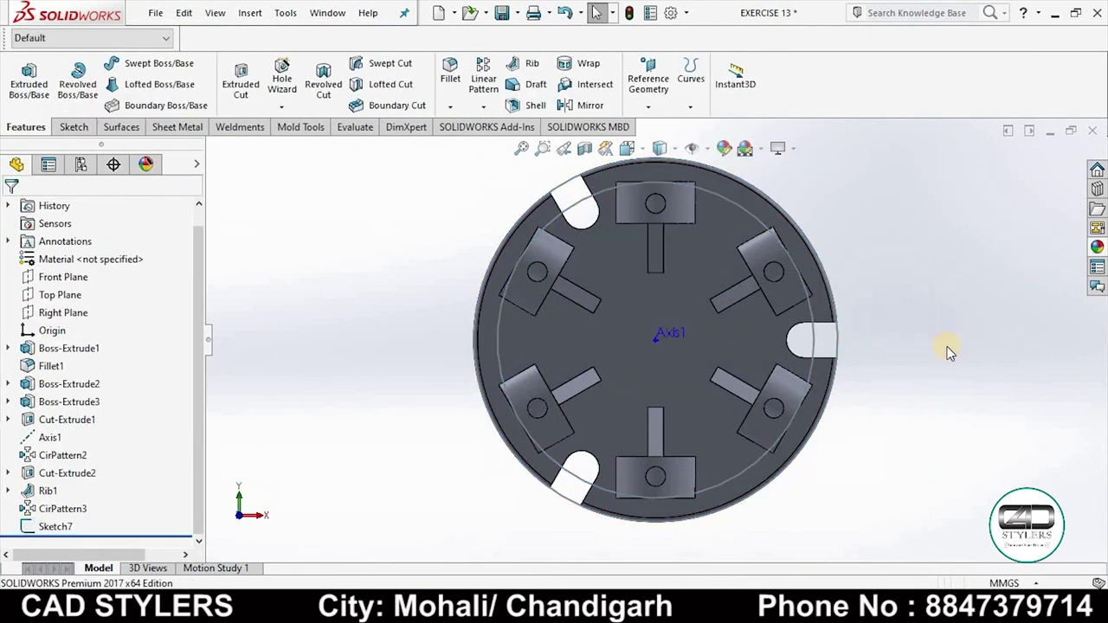
{"action": "mouse_move", "coordinate": [946, 351]}
{"action": "middle_mouse_down"}
{"action": "mouse_move", "coordinate": [940, 230]}
{"action": "mouse_move", "coordinate": [892, 378]}
{"action": "mouse_move", "coordinate": [796, 424]}
{"action": "middle_mouse_up"}
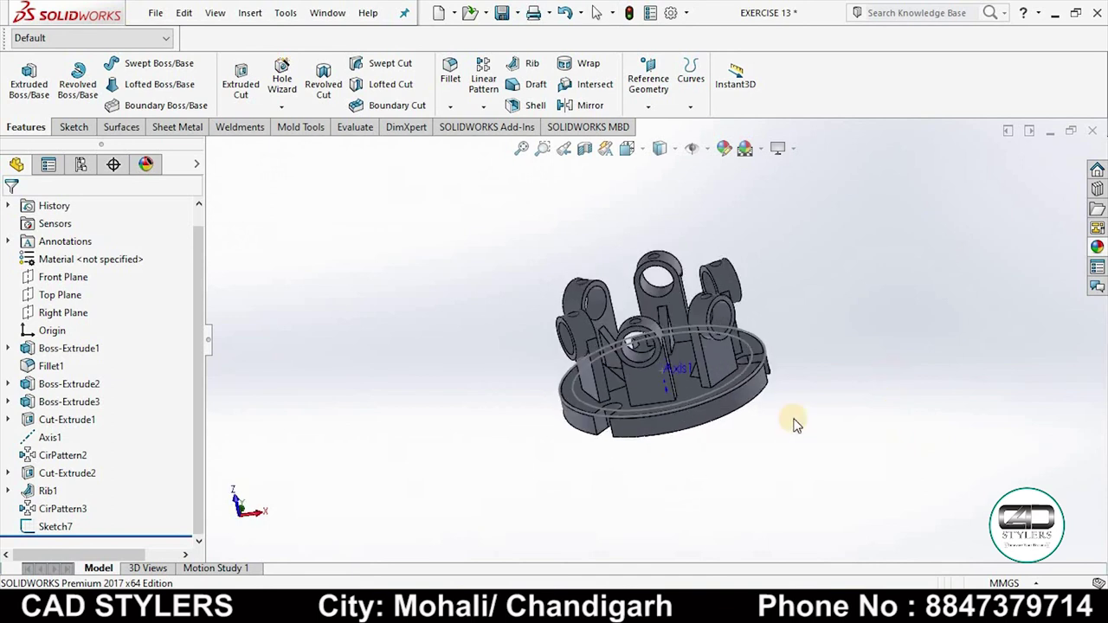
Extrude-cut Sketch7's ring Through All in the reversed direction, creating Cut-Extrude3
{"action": "left_click", "coordinate": [55, 526]}
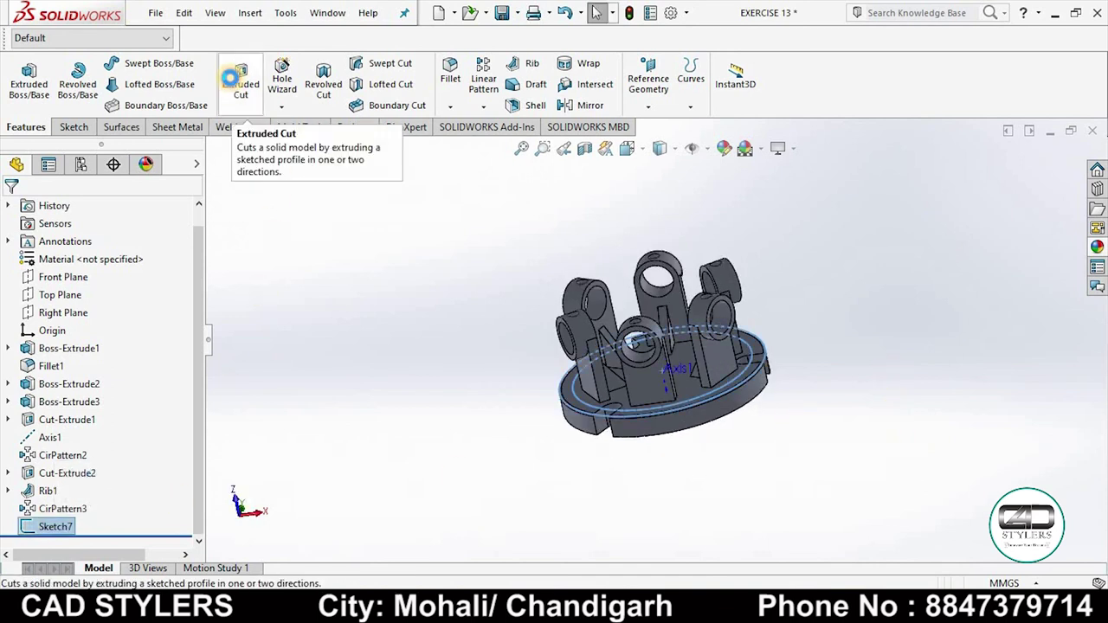
{"action": "left_click", "coordinate": [230, 80]}
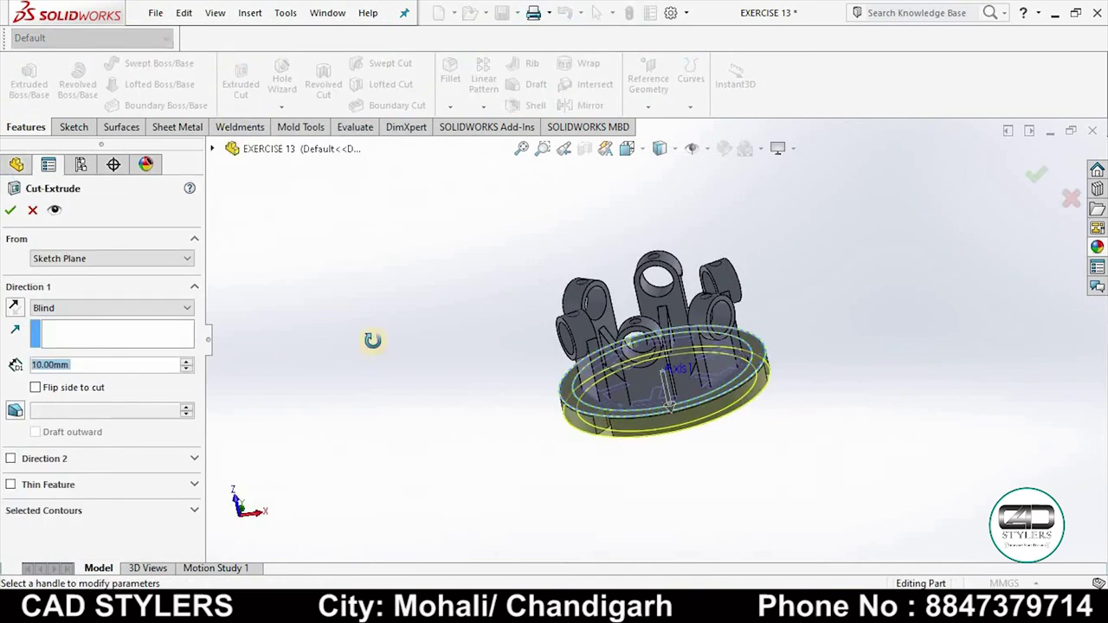
{"action": "left_click", "coordinate": [12, 307]}
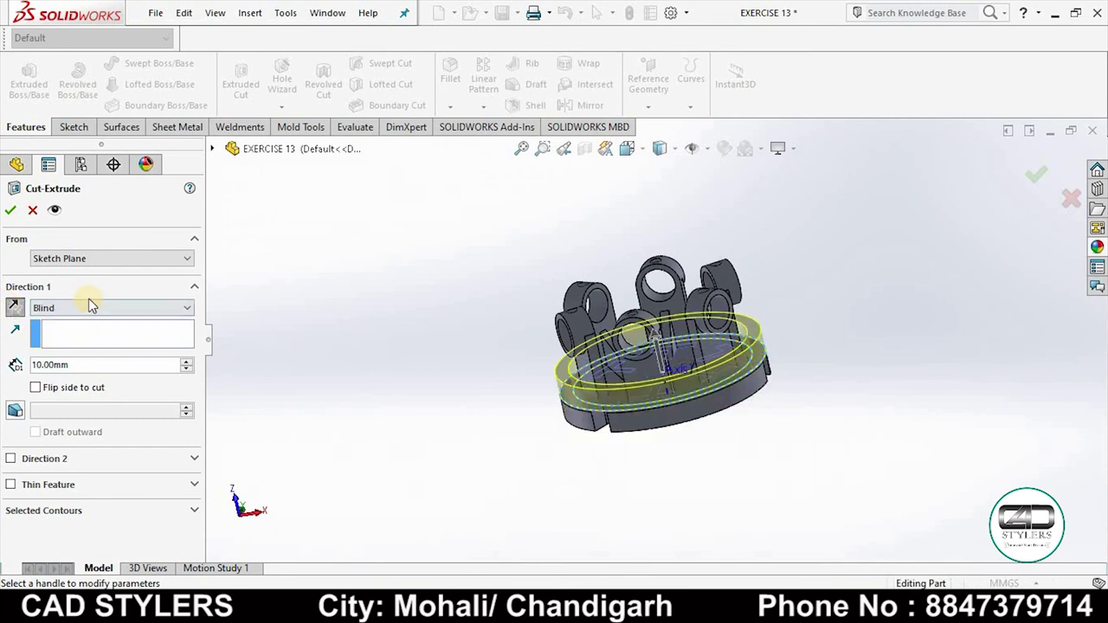
{"action": "left_click", "coordinate": [79, 309]}
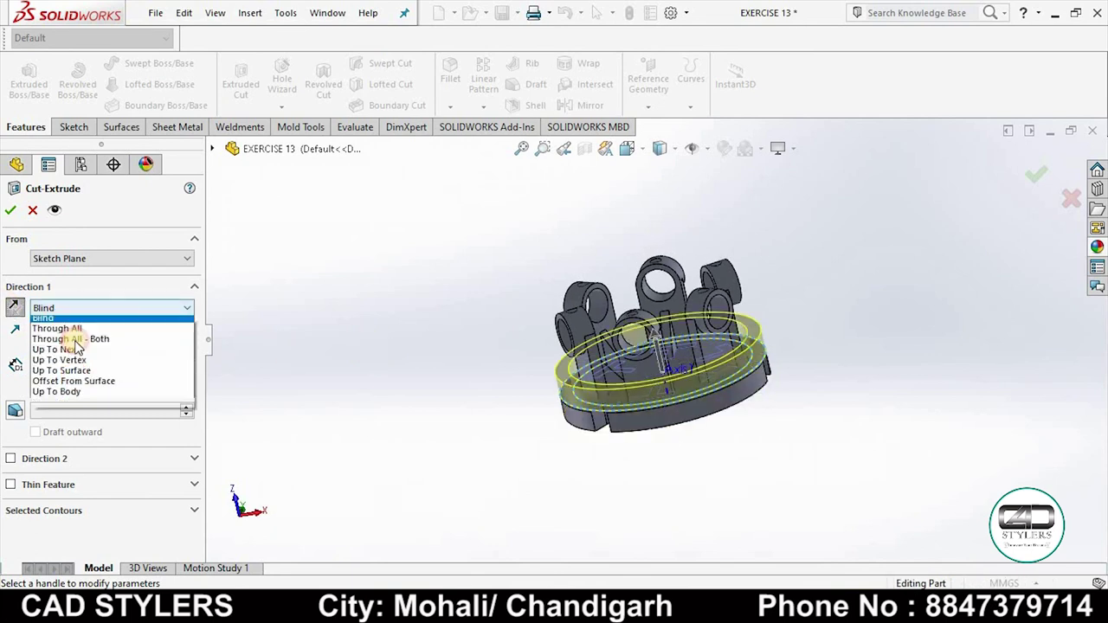
{"action": "left_click", "coordinate": [70, 323]}
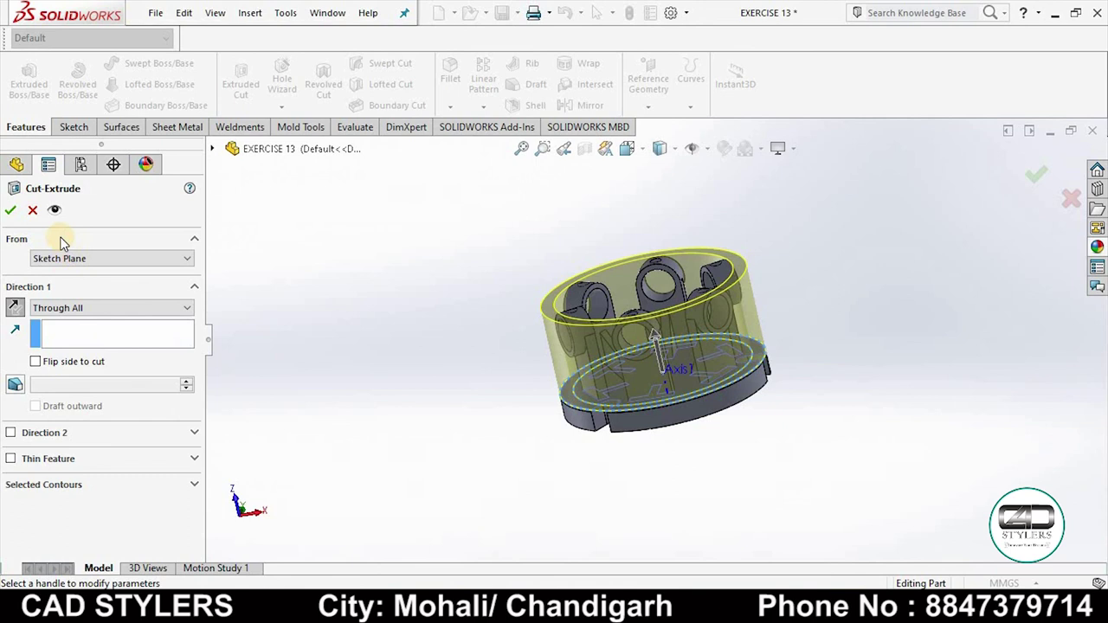
{"action": "left_click", "coordinate": [12, 215]}
{"action": "scroll", "coordinate": [607, 339], "scroll_direction": "down", "scroll_amount": 3}
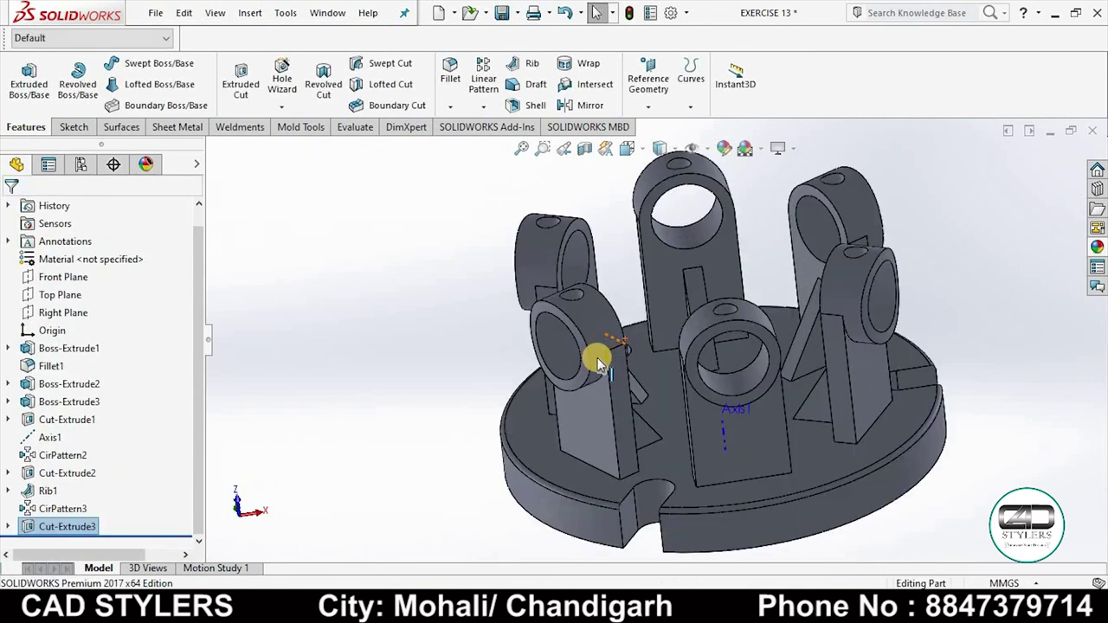
{"action": "scroll", "coordinate": [597, 358], "scroll_direction": "down", "scroll_amount": 2}
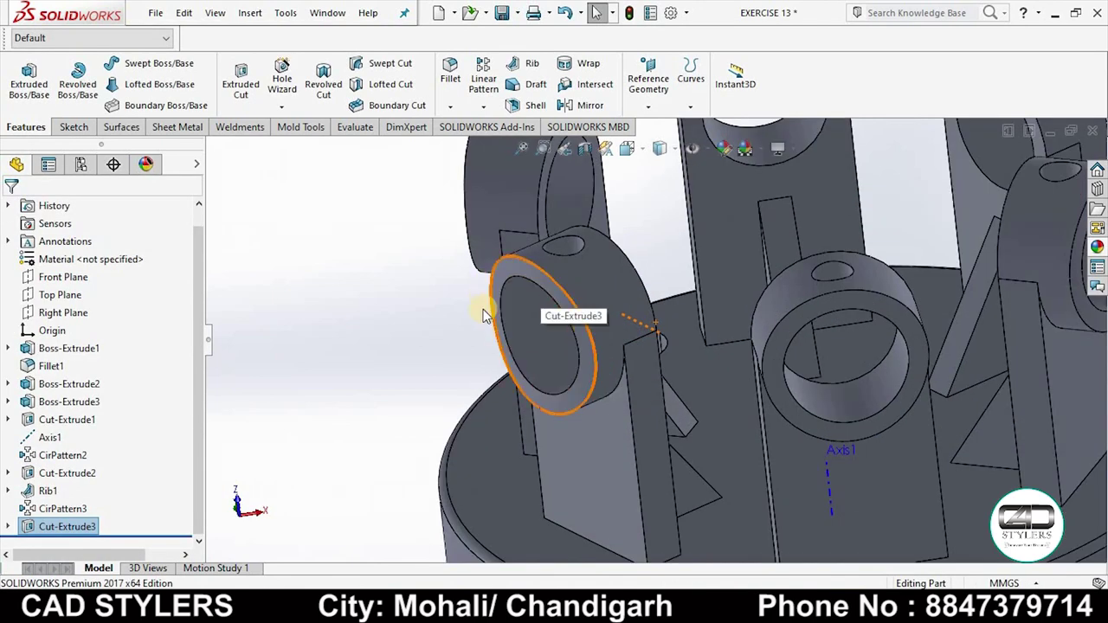
{"action": "left_click", "coordinate": [547, 394]}
{"action": "scroll", "coordinate": [577, 321], "scroll_direction": "up", "scroll_amount": 5}
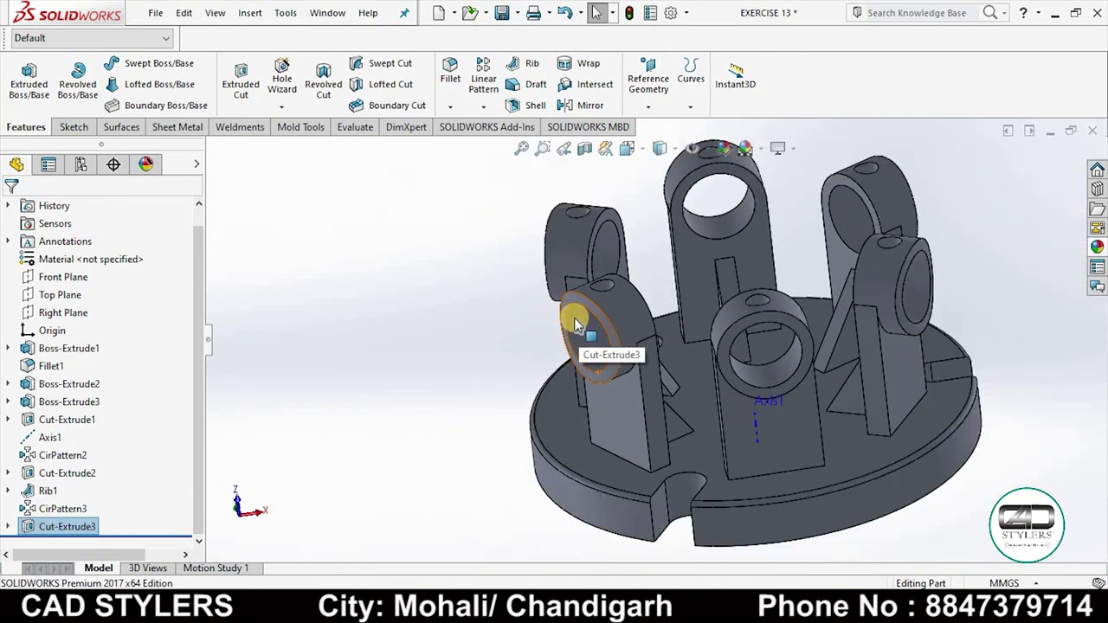
{"action": "mouse_move", "coordinate": [574, 318]}
{"action": "middle_mouse_down"}
{"action": "mouse_move", "coordinate": [553, 477]}
{"action": "mouse_move", "coordinate": [571, 502]}
{"action": "mouse_move", "coordinate": [693, 348]}
{"action": "middle_mouse_up"}
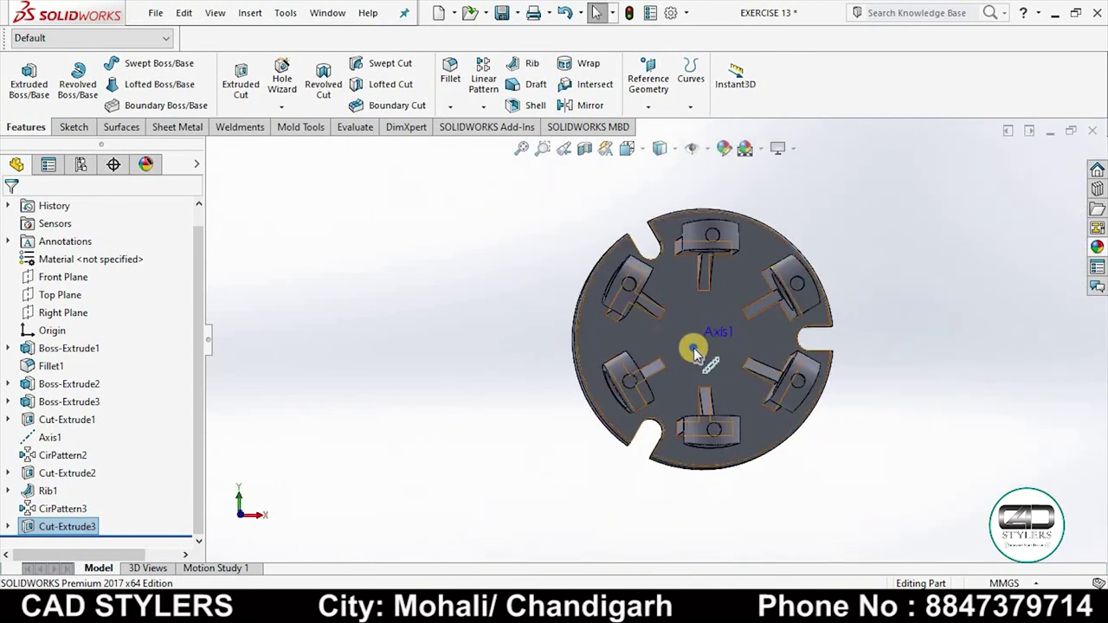
{"action": "right_click", "coordinate": [693, 348]}
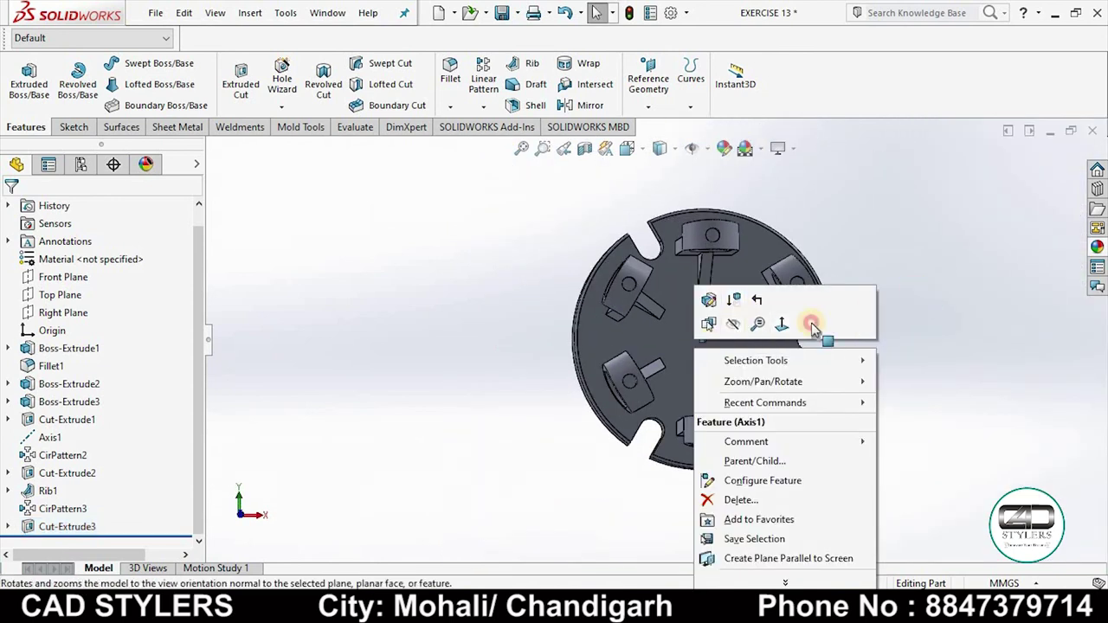
{"action": "left_click", "coordinate": [758, 330]}
{"action": "right_click", "coordinate": [688, 339]}
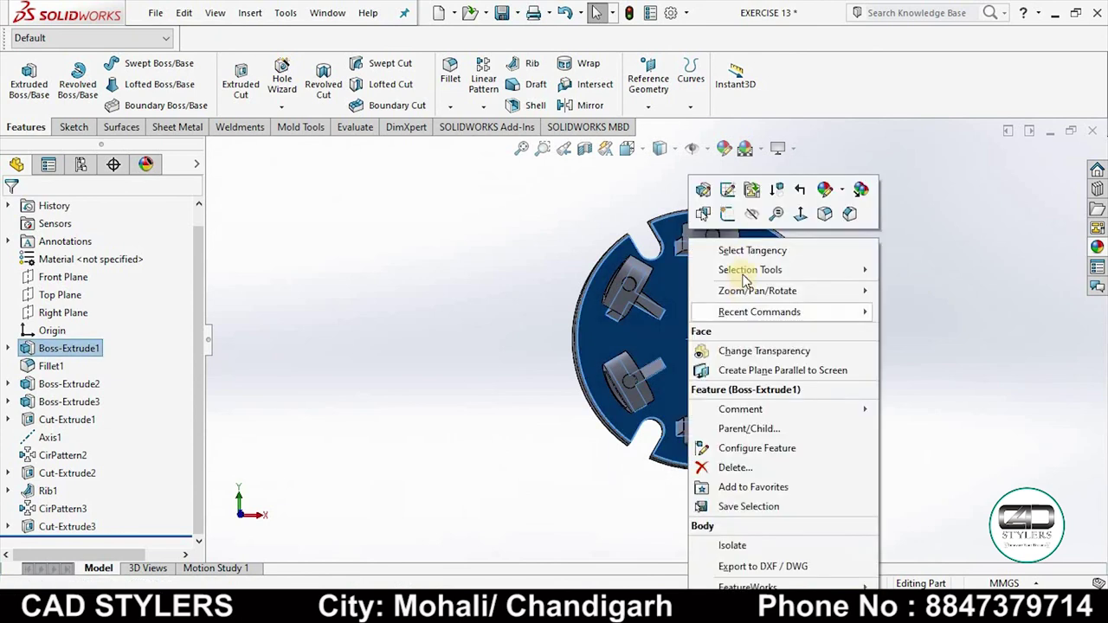
{"action": "left_click", "coordinate": [798, 214]}
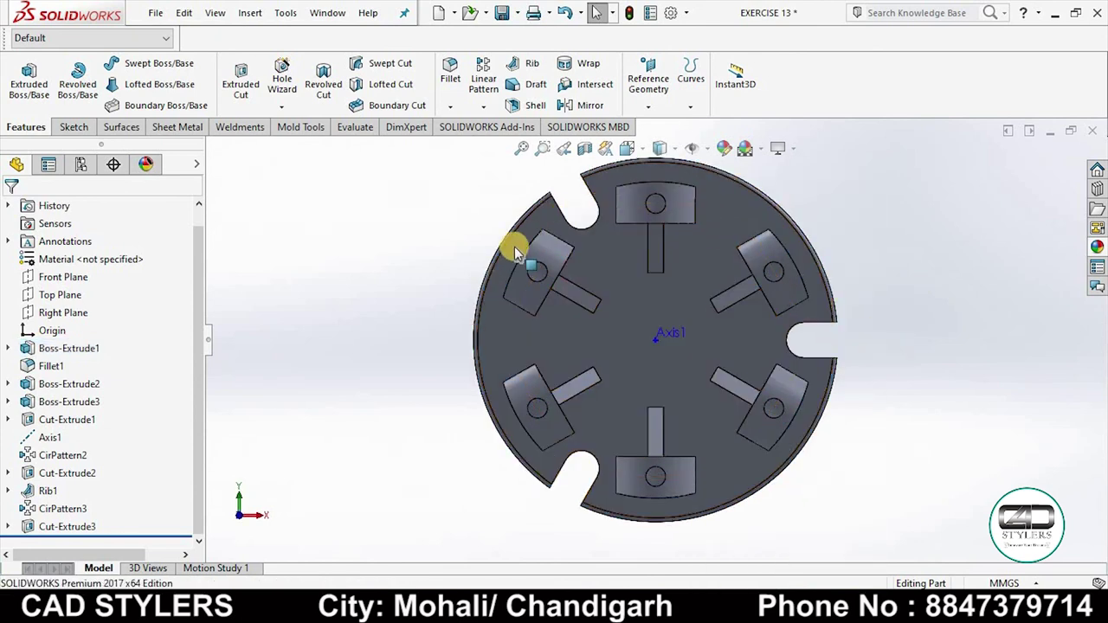
{"action": "key", "text": "ctrl+7"}
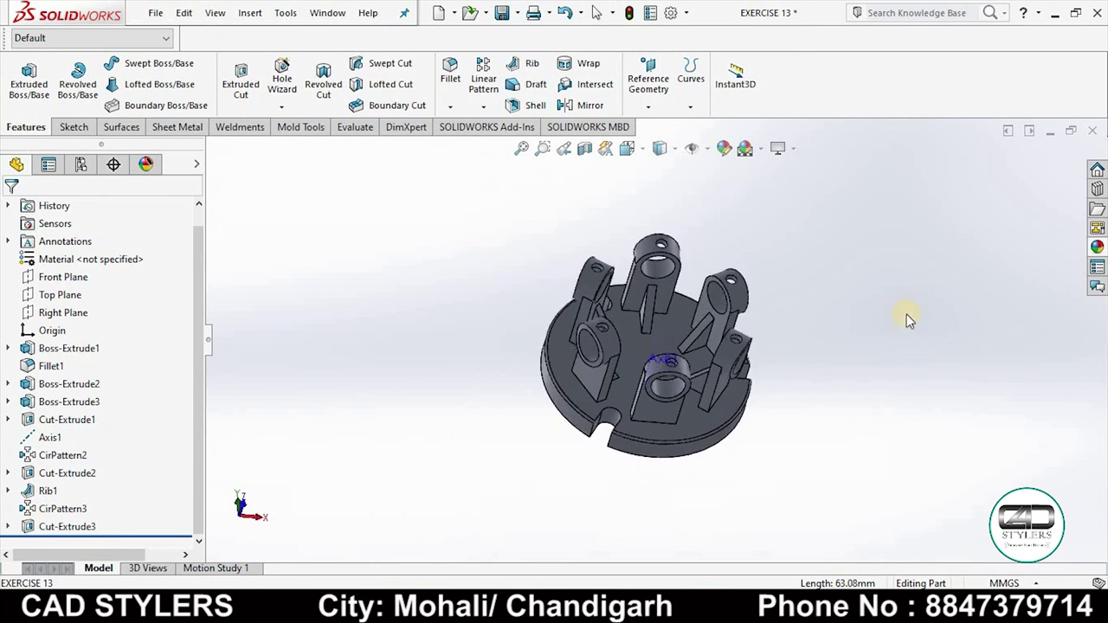
{"action": "mouse_move", "coordinate": [841, 374]}
{"action": "middle_mouse_down"}
{"action": "mouse_move", "coordinate": [711, 348]}
{"action": "mouse_move", "coordinate": [725, 361]}
{"action": "middle_mouse_up"}
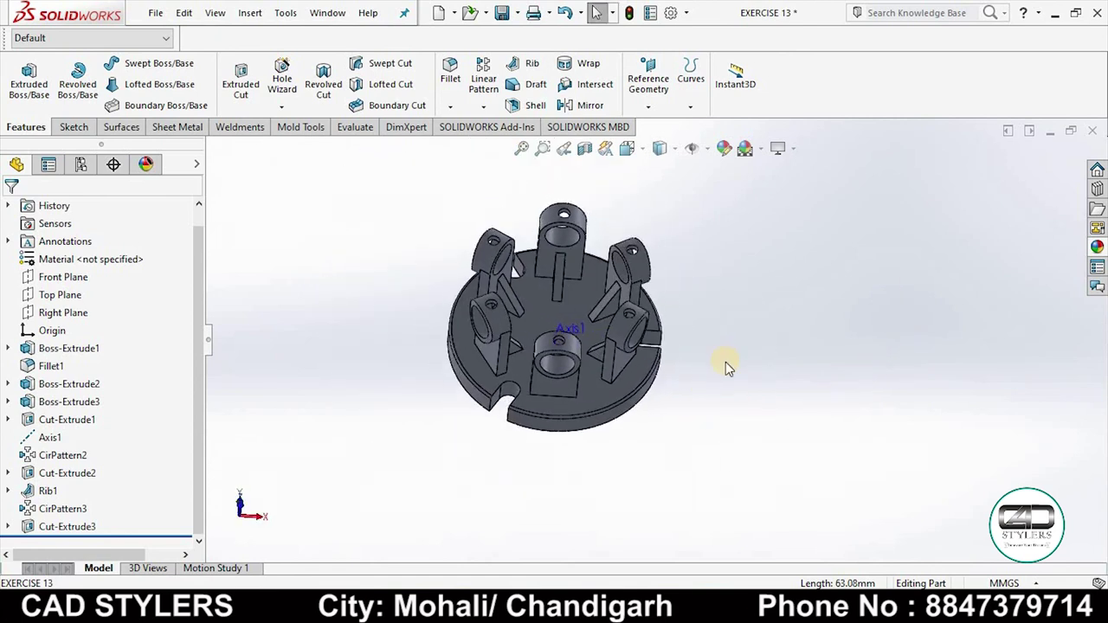
{"action": "scroll", "coordinate": [725, 362], "scroll_direction": "up", "scroll_amount": 3}
{"action": "scroll", "coordinate": [682, 405], "scroll_direction": "down", "scroll_amount": 1}
{"action": "mouse_move", "coordinate": [655, 370]}
{"action": "middle_mouse_down"}
{"action": "mouse_move", "coordinate": [702, 383]}
{"action": "mouse_move", "coordinate": [658, 317]}
{"action": "mouse_move", "coordinate": [704, 340]}
{"action": "mouse_move", "coordinate": [692, 329]}
{"action": "mouse_move", "coordinate": [667, 396]}
{"action": "mouse_move", "coordinate": [690, 361]}
{"action": "middle_mouse_up"}
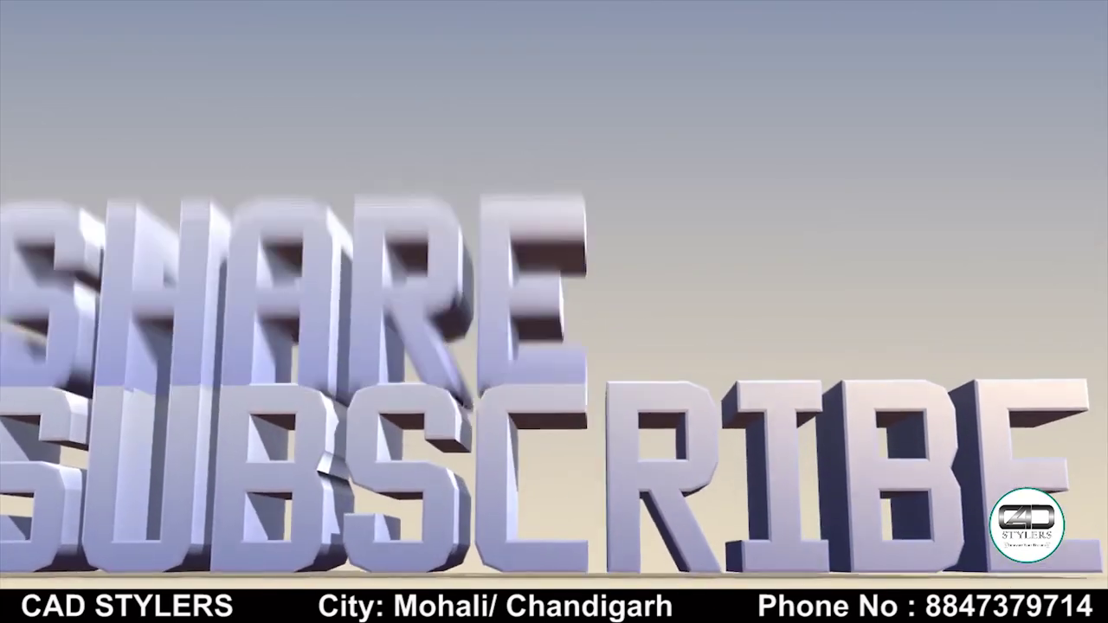